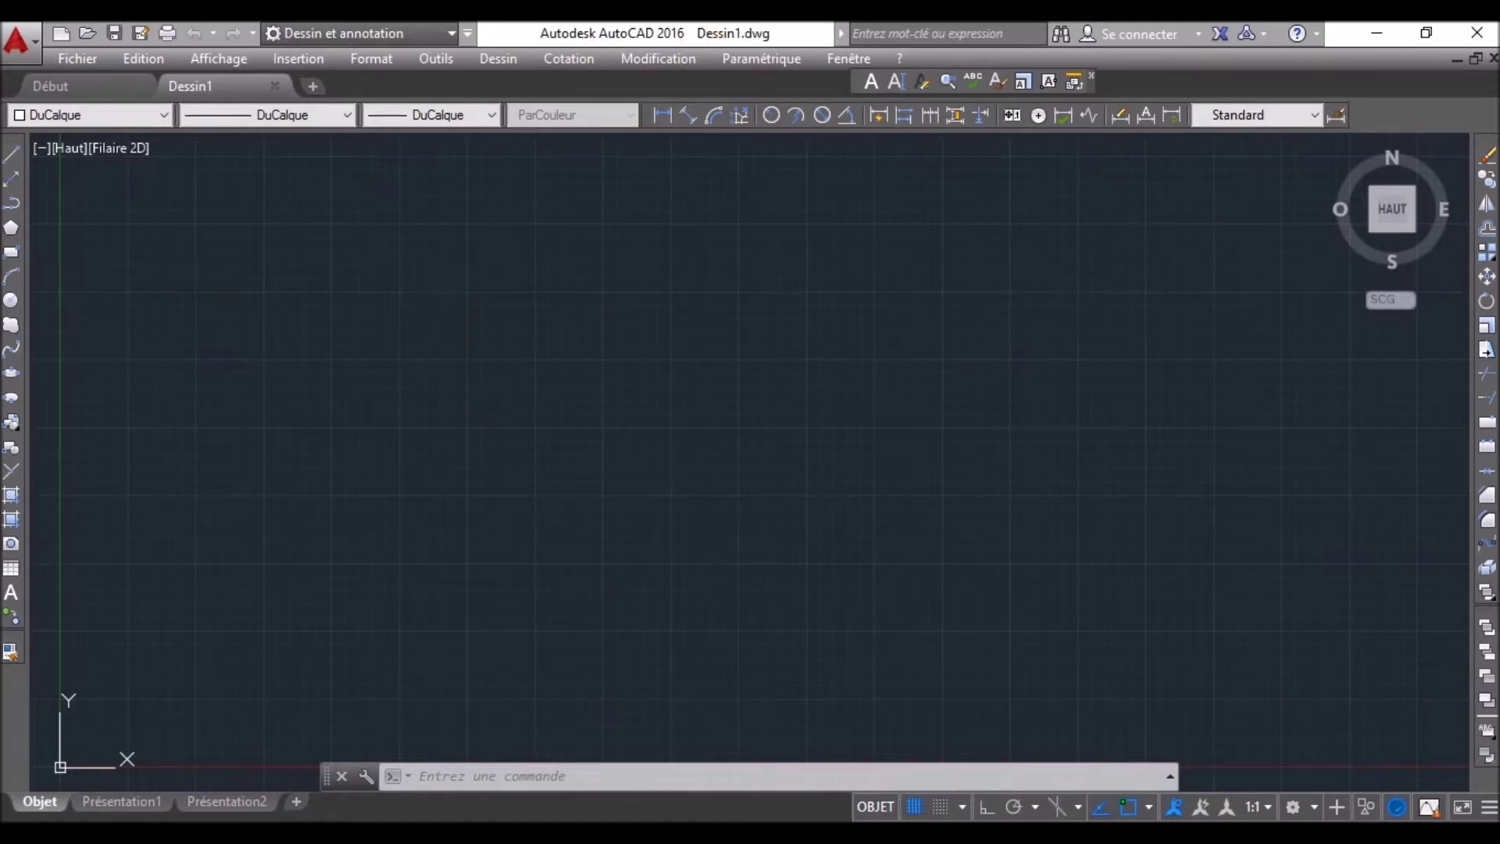
- Look through the available colour, linetype and lineweight options in the object properties
{"action": "left_click", "coordinate": [894, 34]}
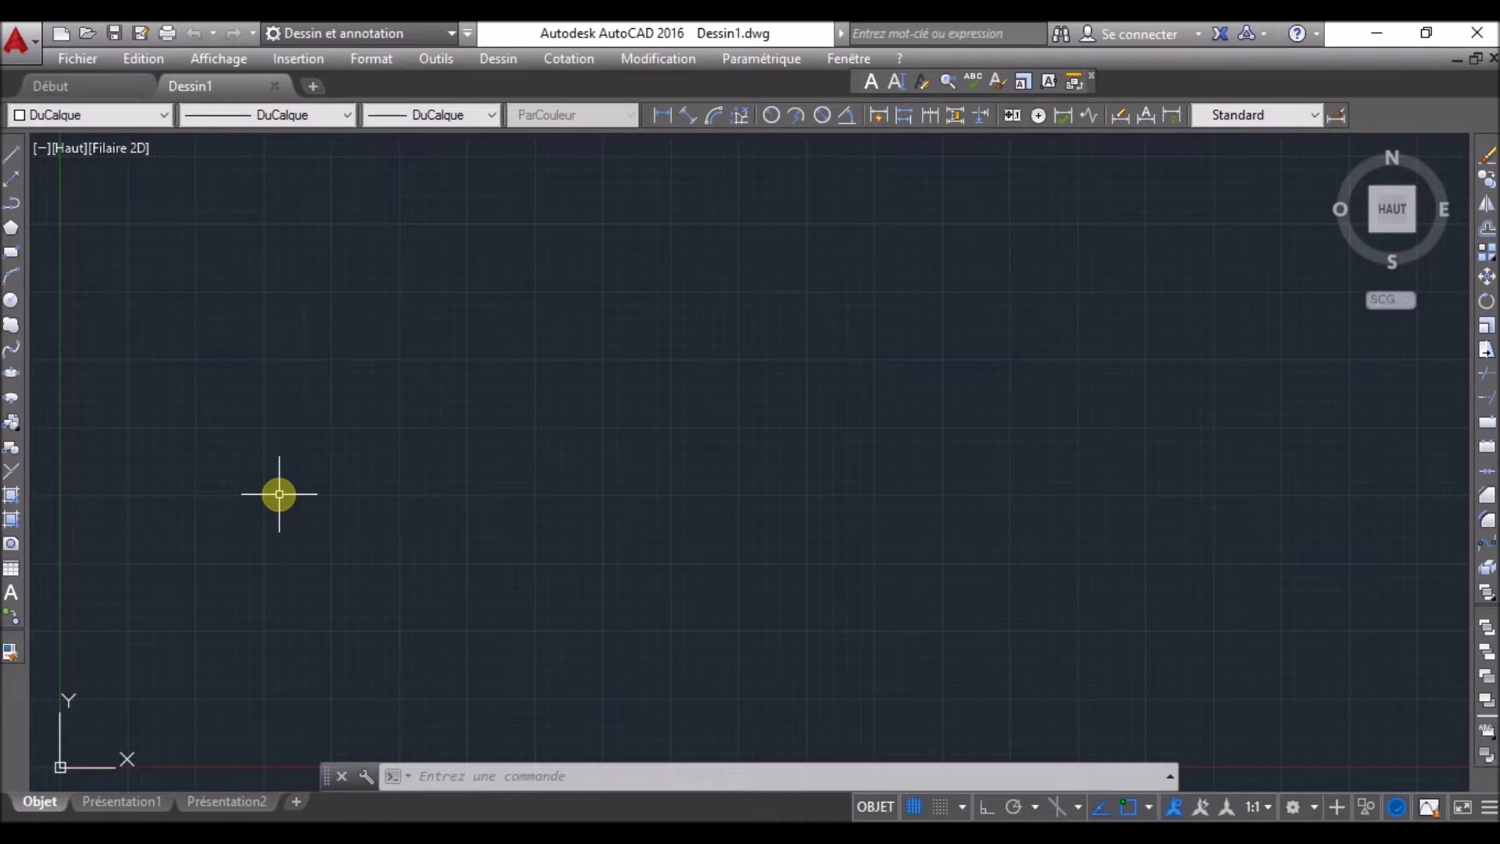
{"action": "left_click", "coordinate": [125, 119]}
{"action": "left_click", "coordinate": [125, 119]}
{"action": "left_click", "coordinate": [289, 114]}
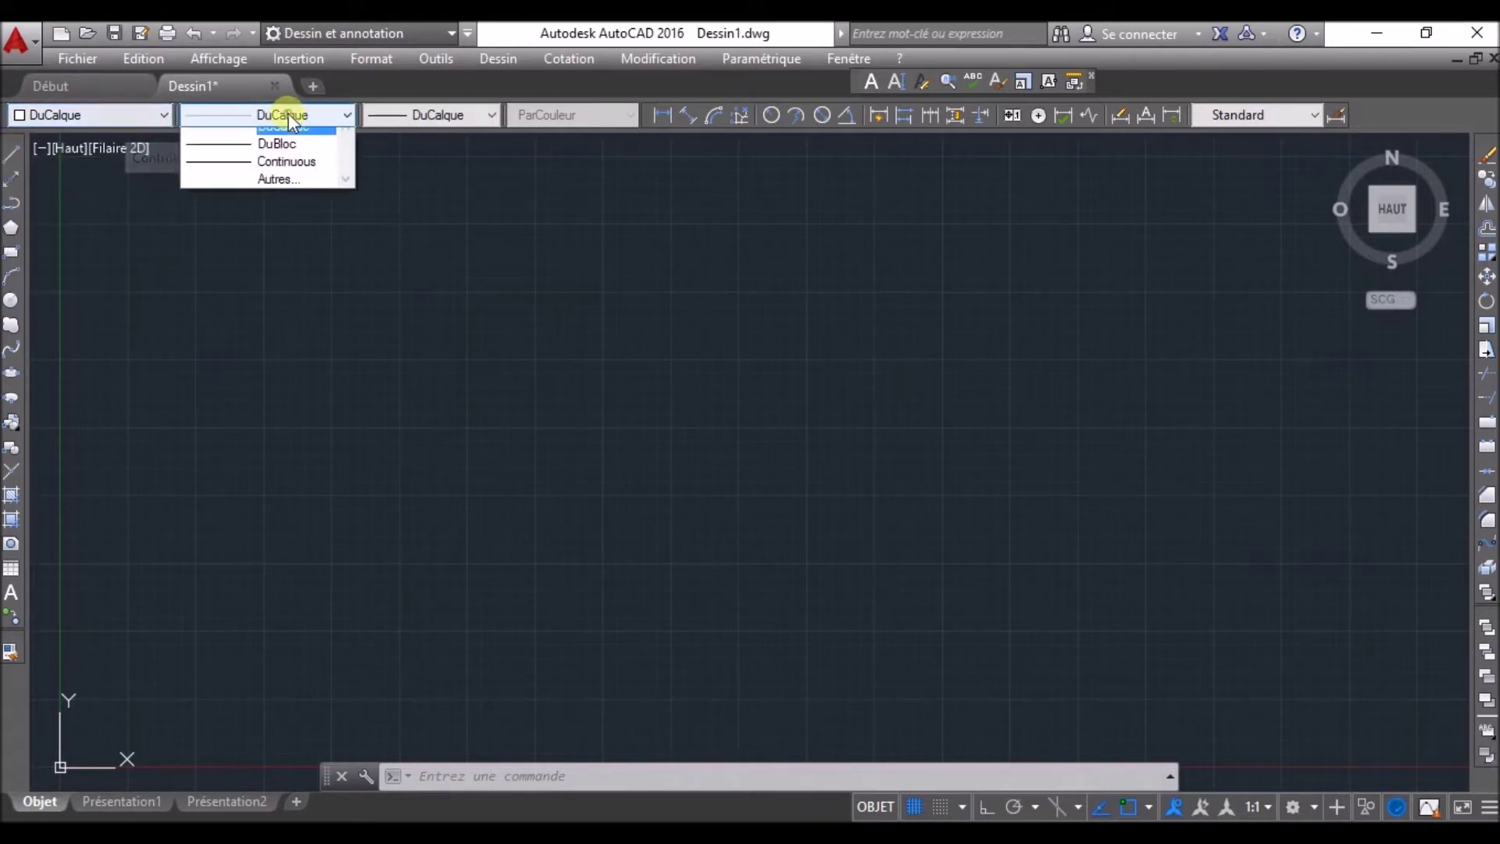
{"action": "left_click", "coordinate": [288, 114]}
{"action": "left_click", "coordinate": [439, 117]}
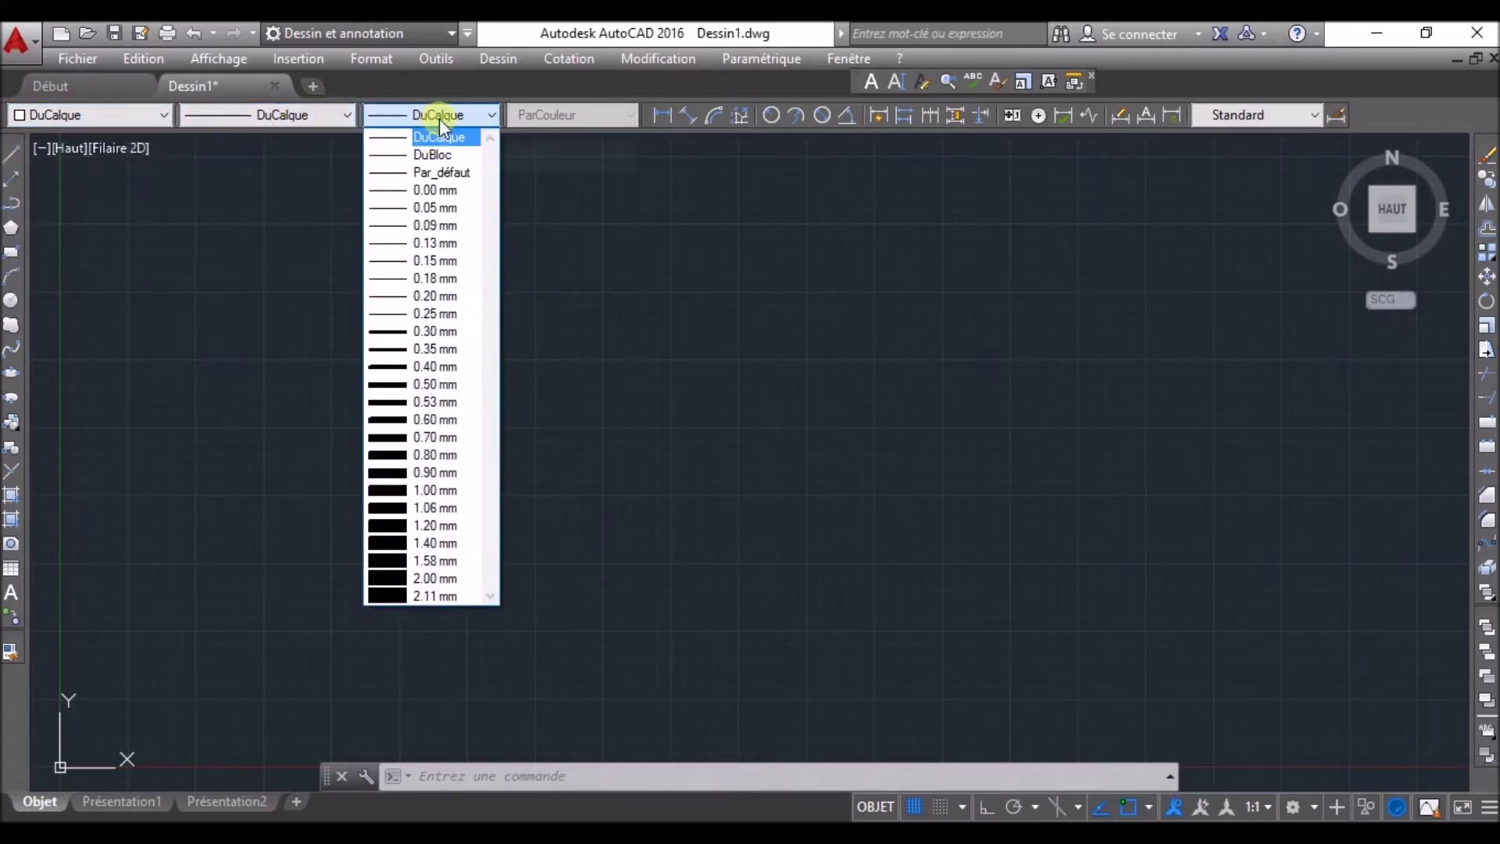
{"action": "left_click", "coordinate": [439, 117]}
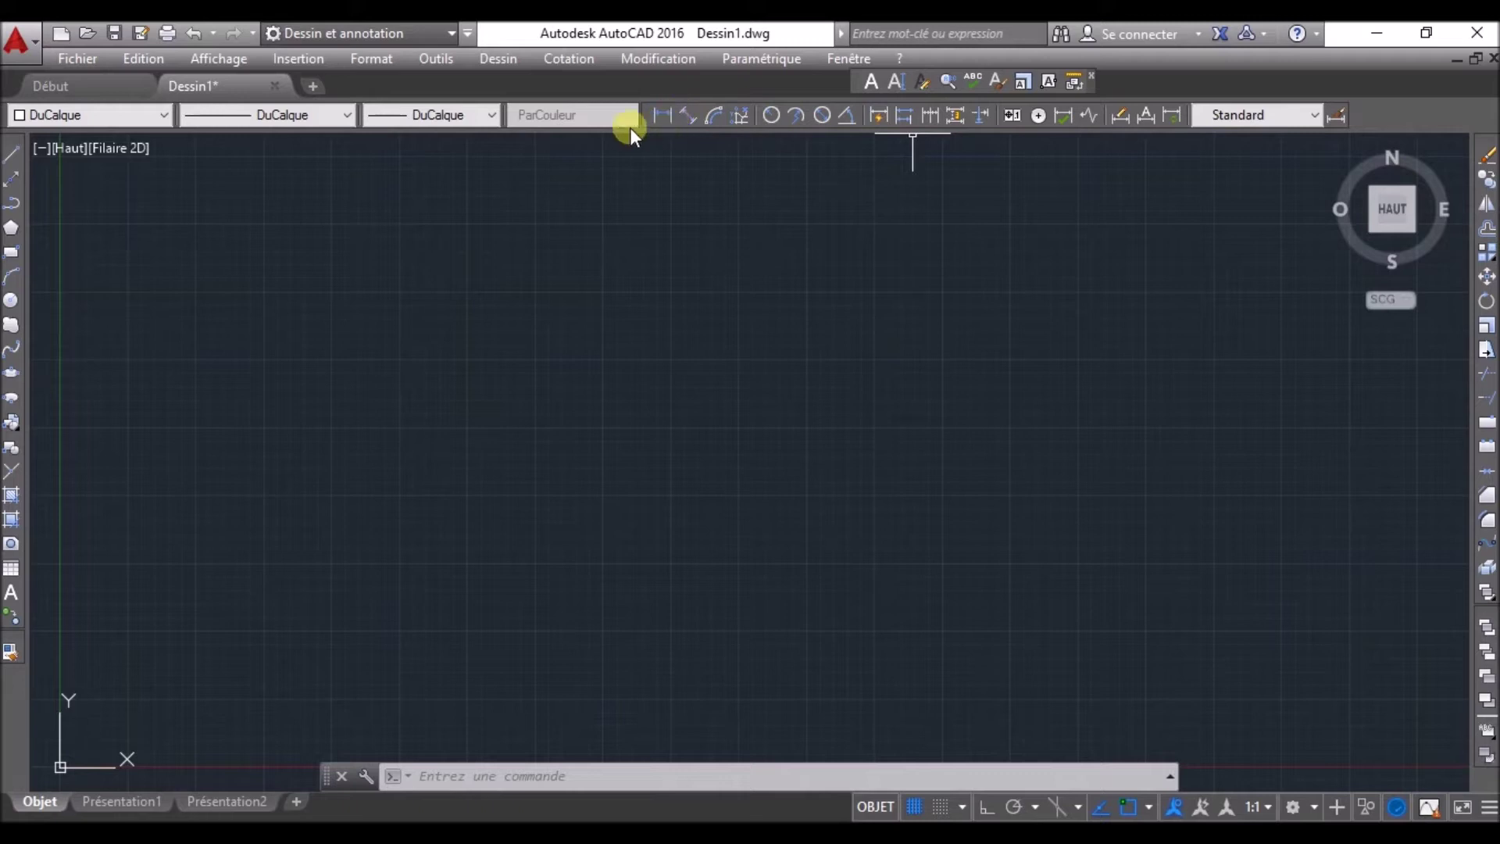
- Open the workspace customization and copy the Modification toolbar from acad.cuix into the toolbars of the new customization file
{"action": "left_click", "coordinate": [396, 40]}
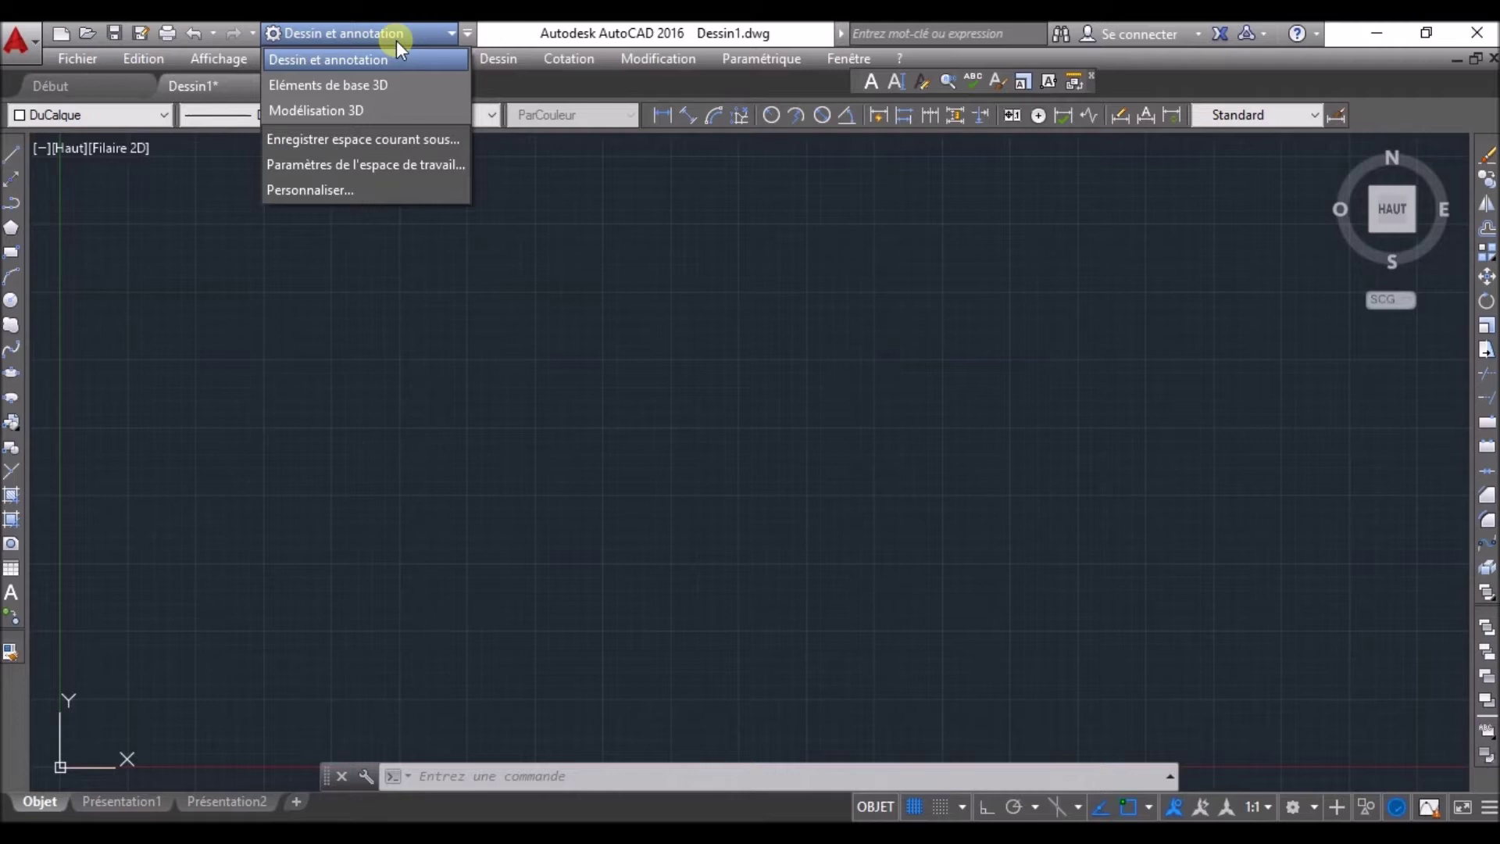
{"action": "left_click", "coordinate": [325, 190]}
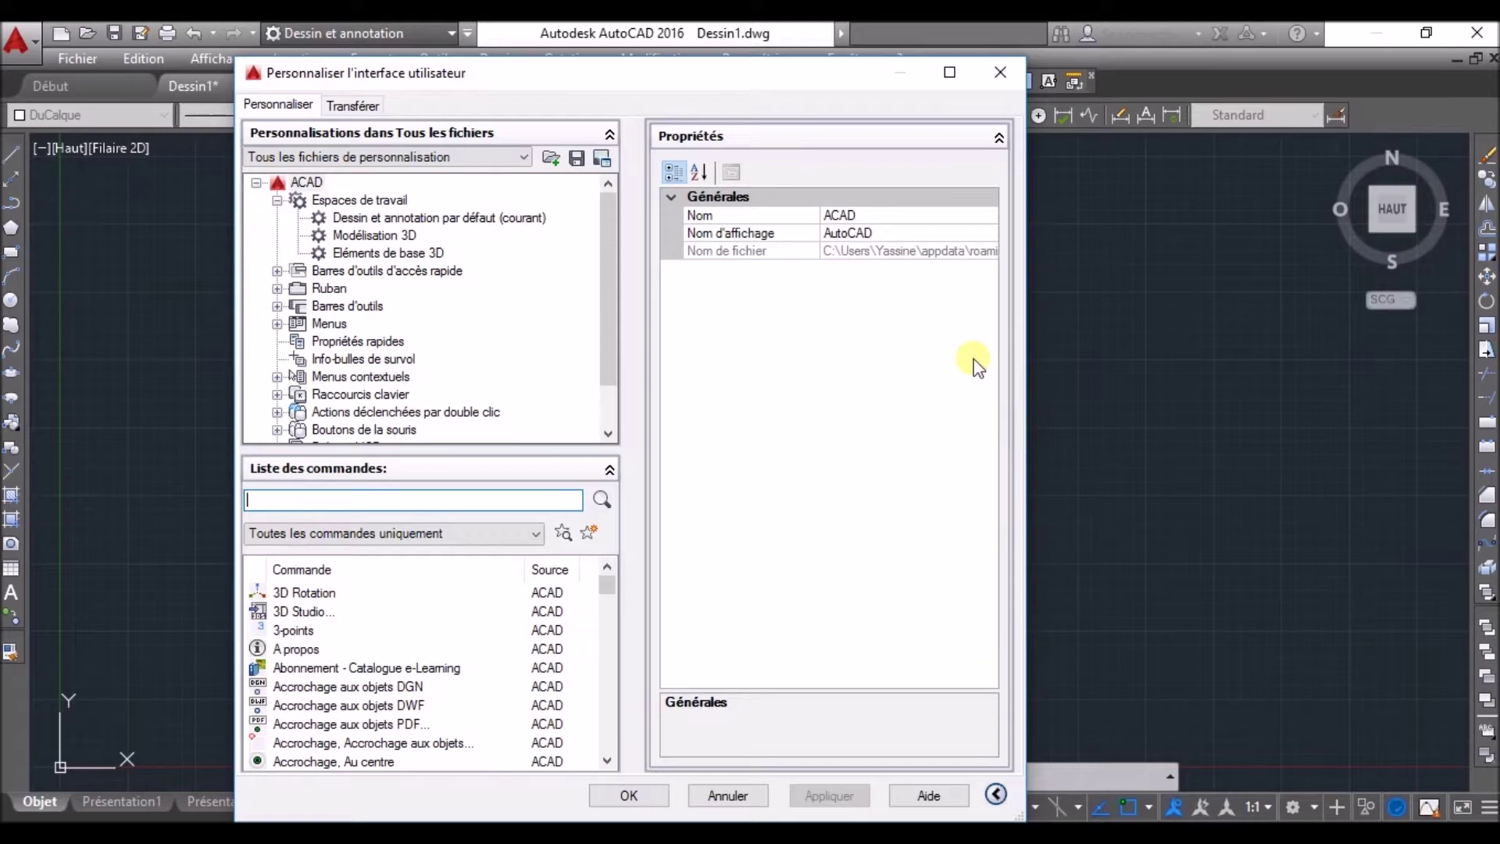
{"action": "left_click", "coordinate": [353, 105]}
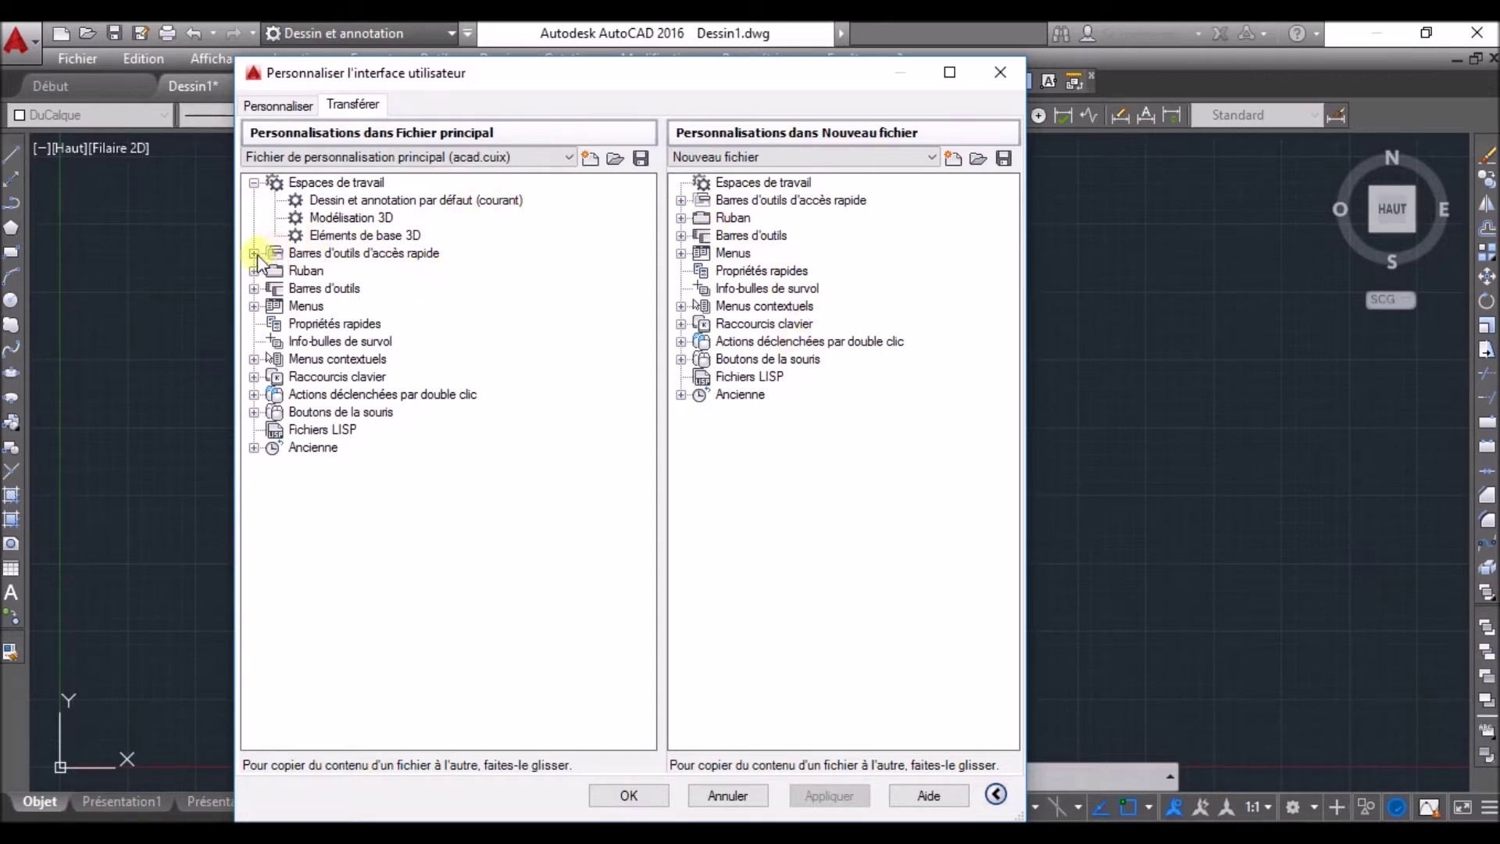
{"action": "left_click", "coordinate": [254, 289]}
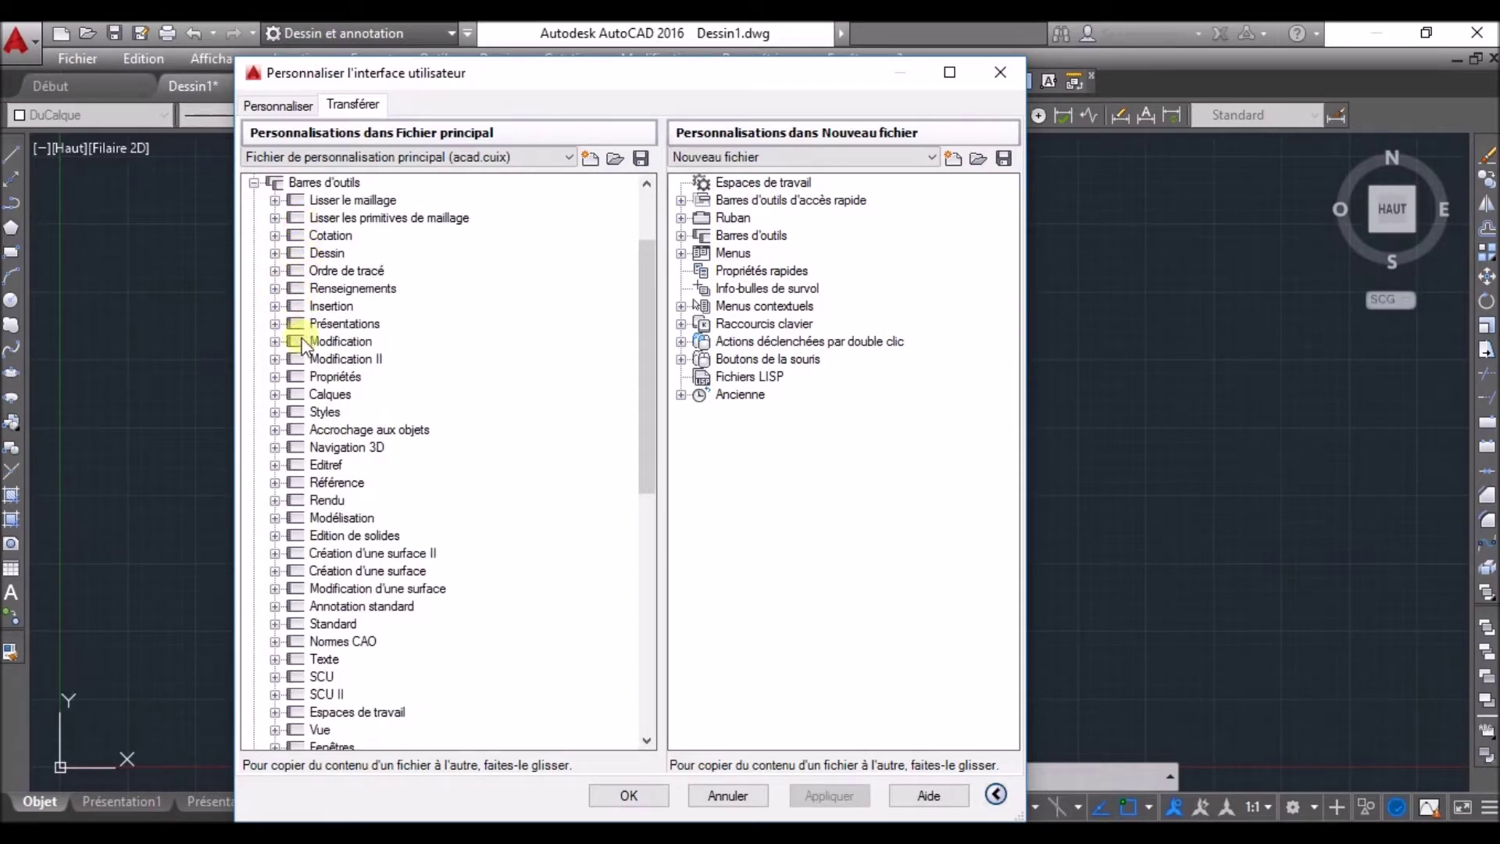
{"action": "left_click_drag", "start_coordinate": [295, 349], "coordinate": [413, 356]}
{"action": "mouse_move", "coordinate": [537, 354]}
{"action": "left_mouse_down"}
{"action": "mouse_move", "coordinate": [690, 344]}
{"action": "mouse_move", "coordinate": [719, 243]}
{"action": "mouse_move", "coordinate": [682, 236]}
{"action": "mouse_move", "coordinate": [714, 239]}
{"action": "left_mouse_up"}
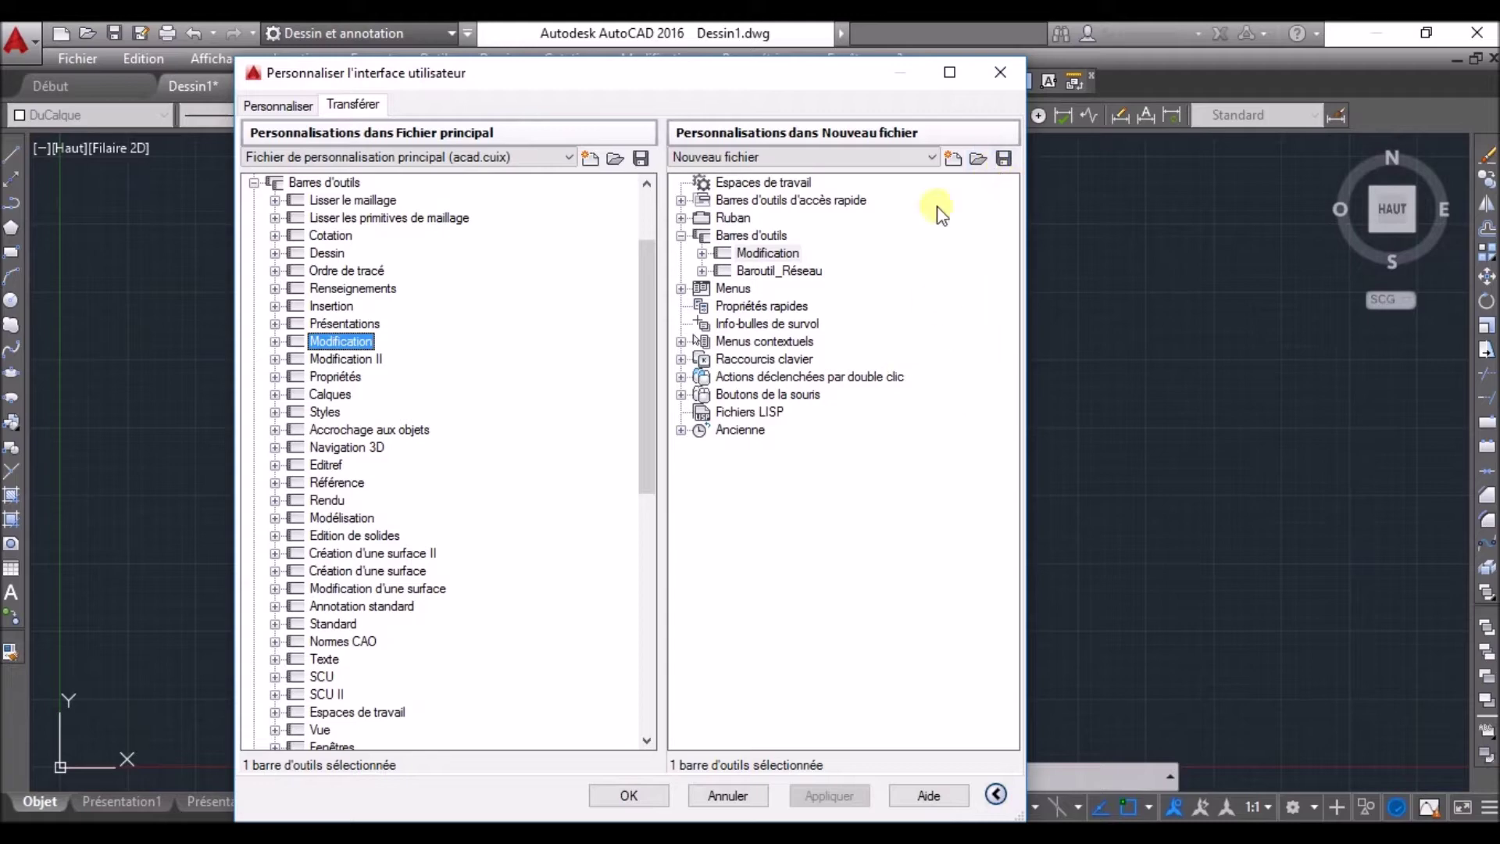
- Try to save the new customization file over the existing "mon interface de travail" file in Documents
{"action": "left_click", "coordinate": [1004, 160]}
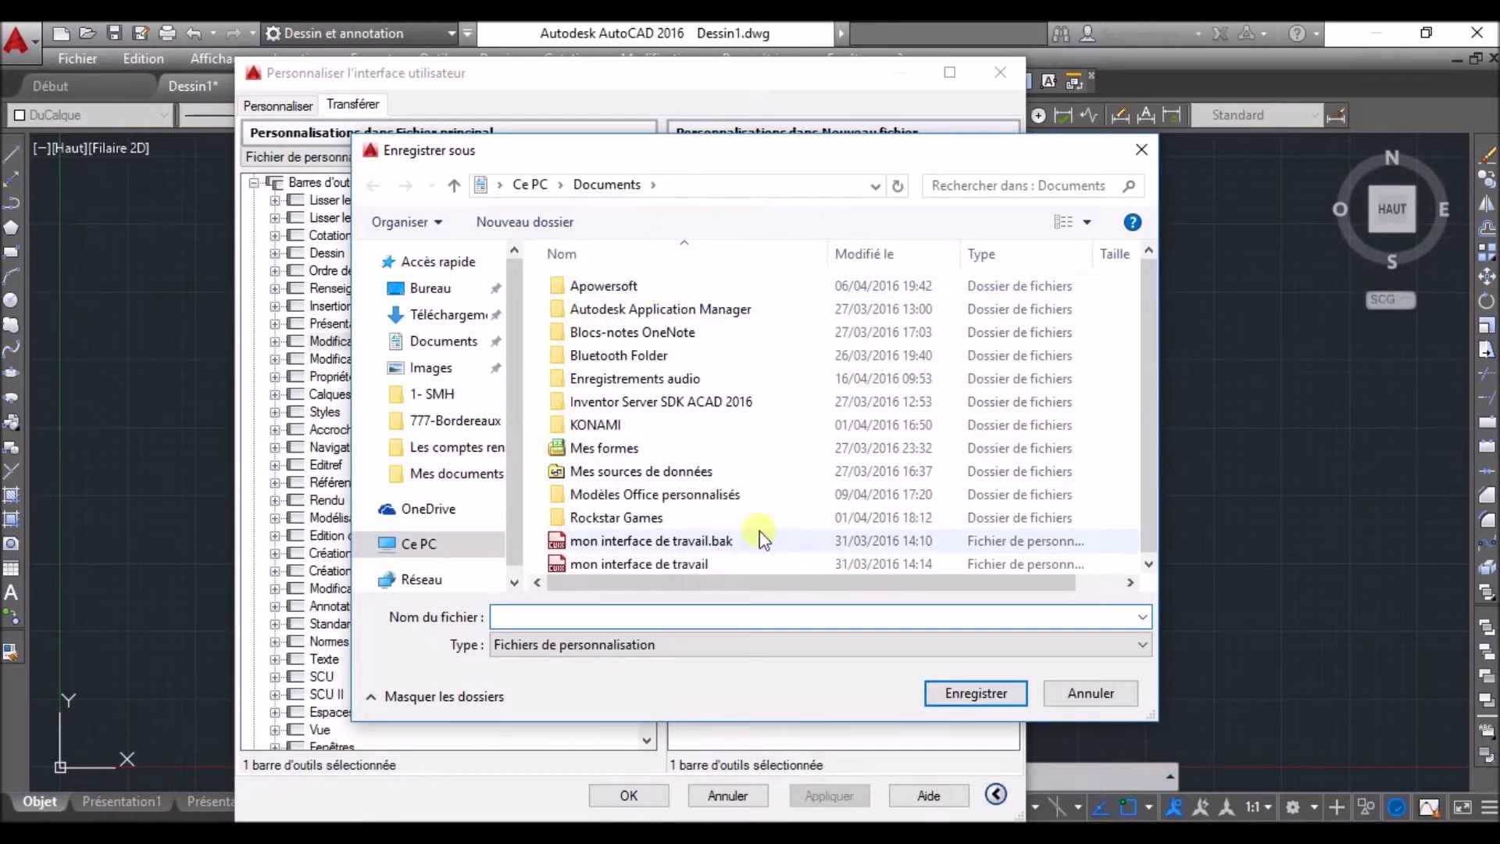
{"action": "left_click", "coordinate": [1143, 151]}
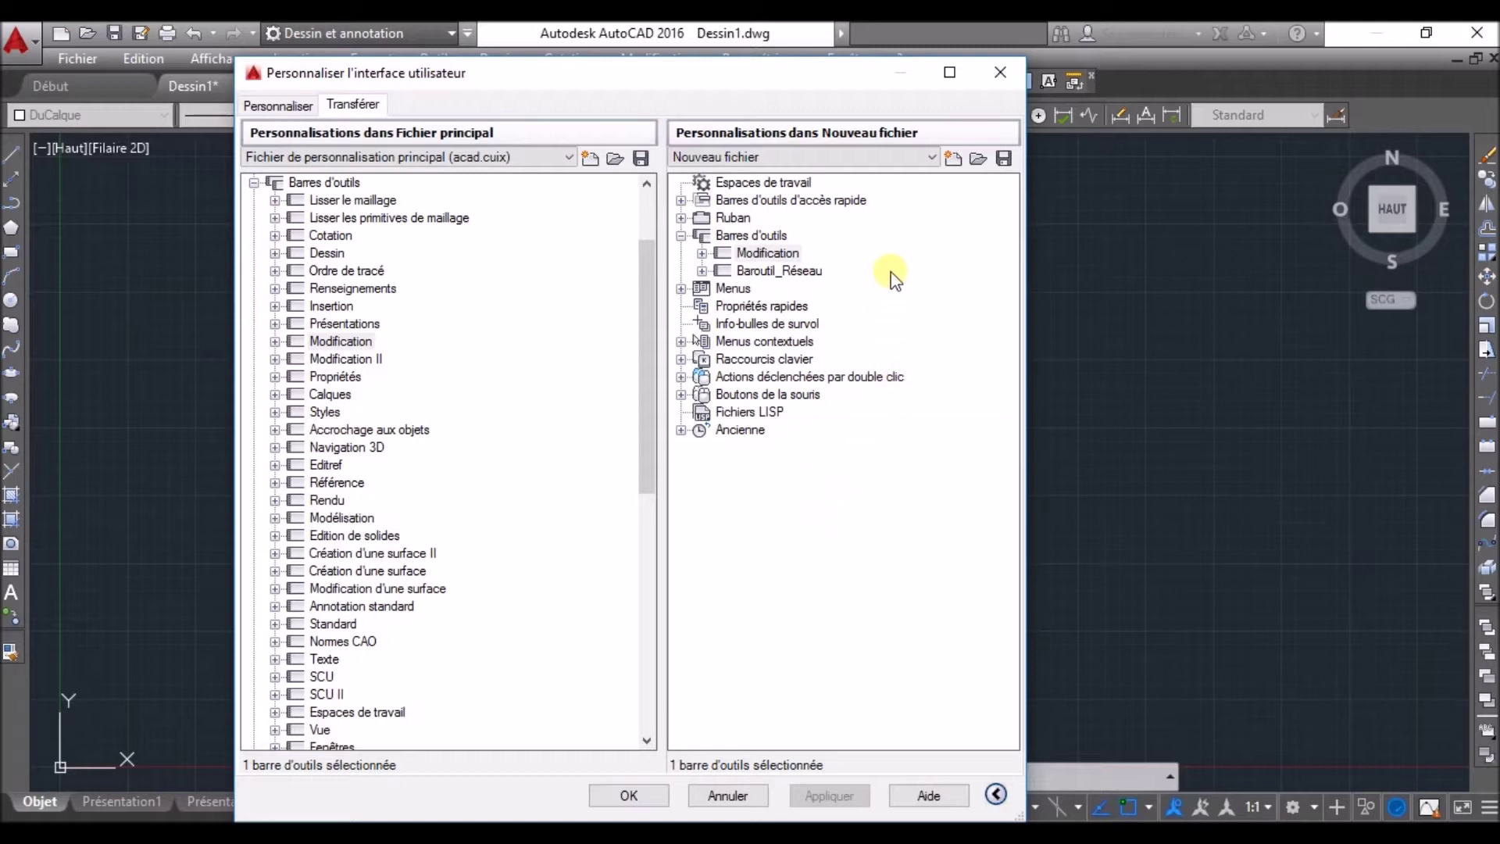
{"action": "left_click", "coordinate": [977, 160]}
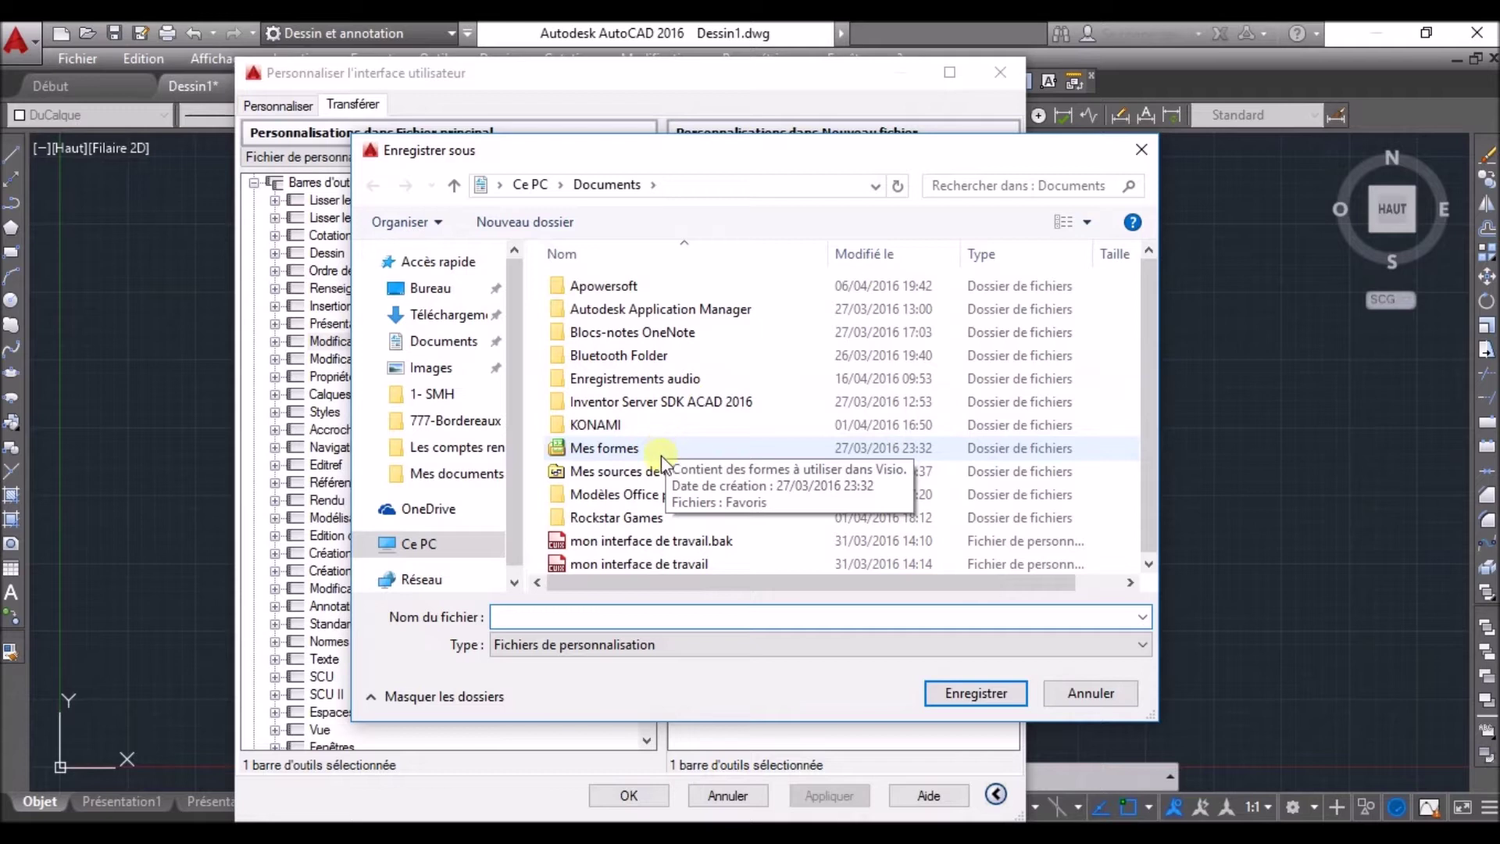
{"action": "left_click", "coordinate": [623, 563]}
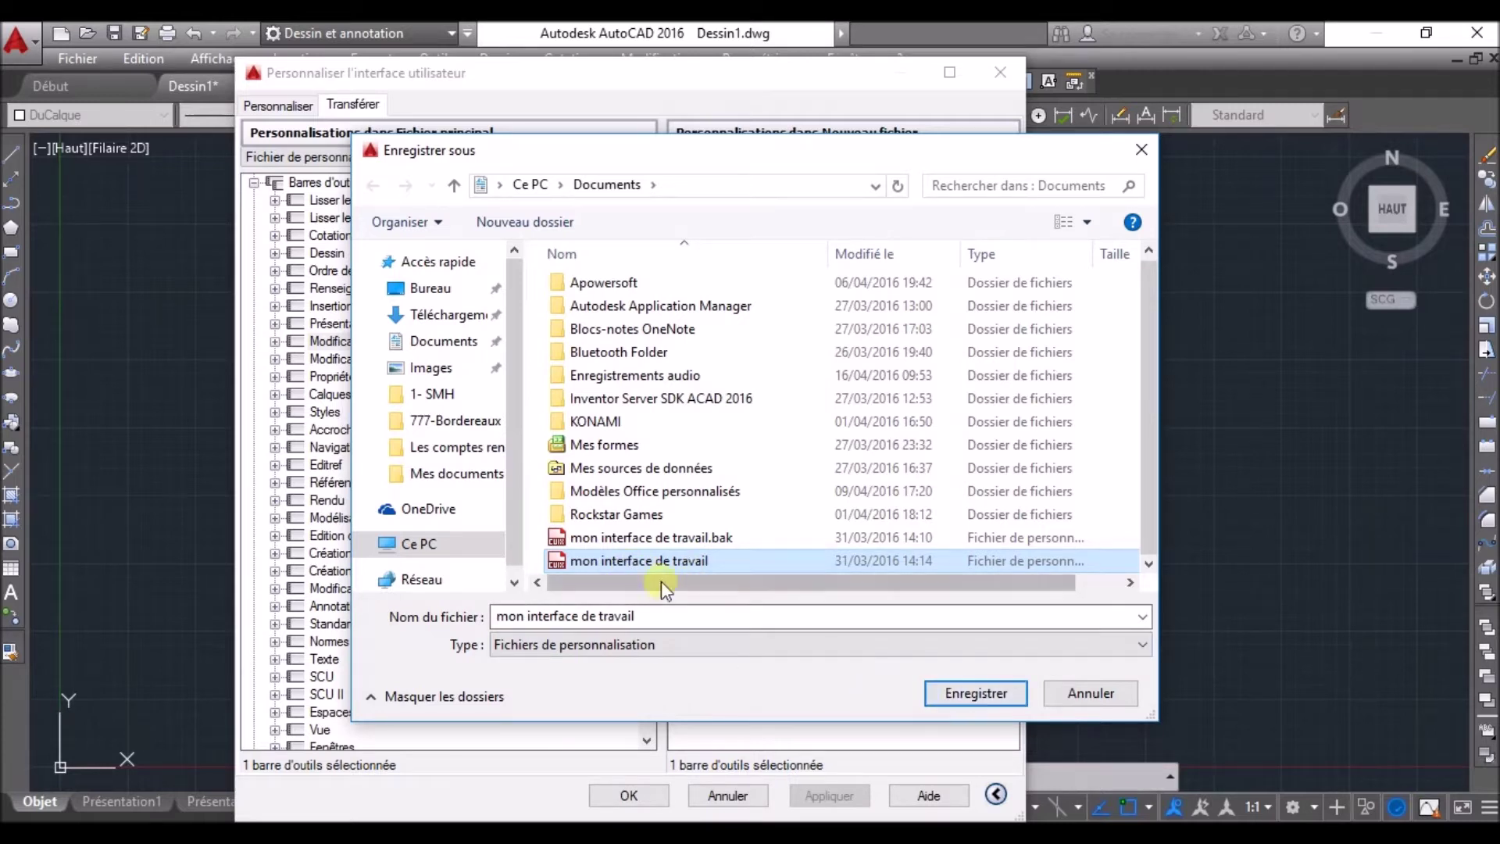
{"action": "left_click", "coordinate": [953, 695]}
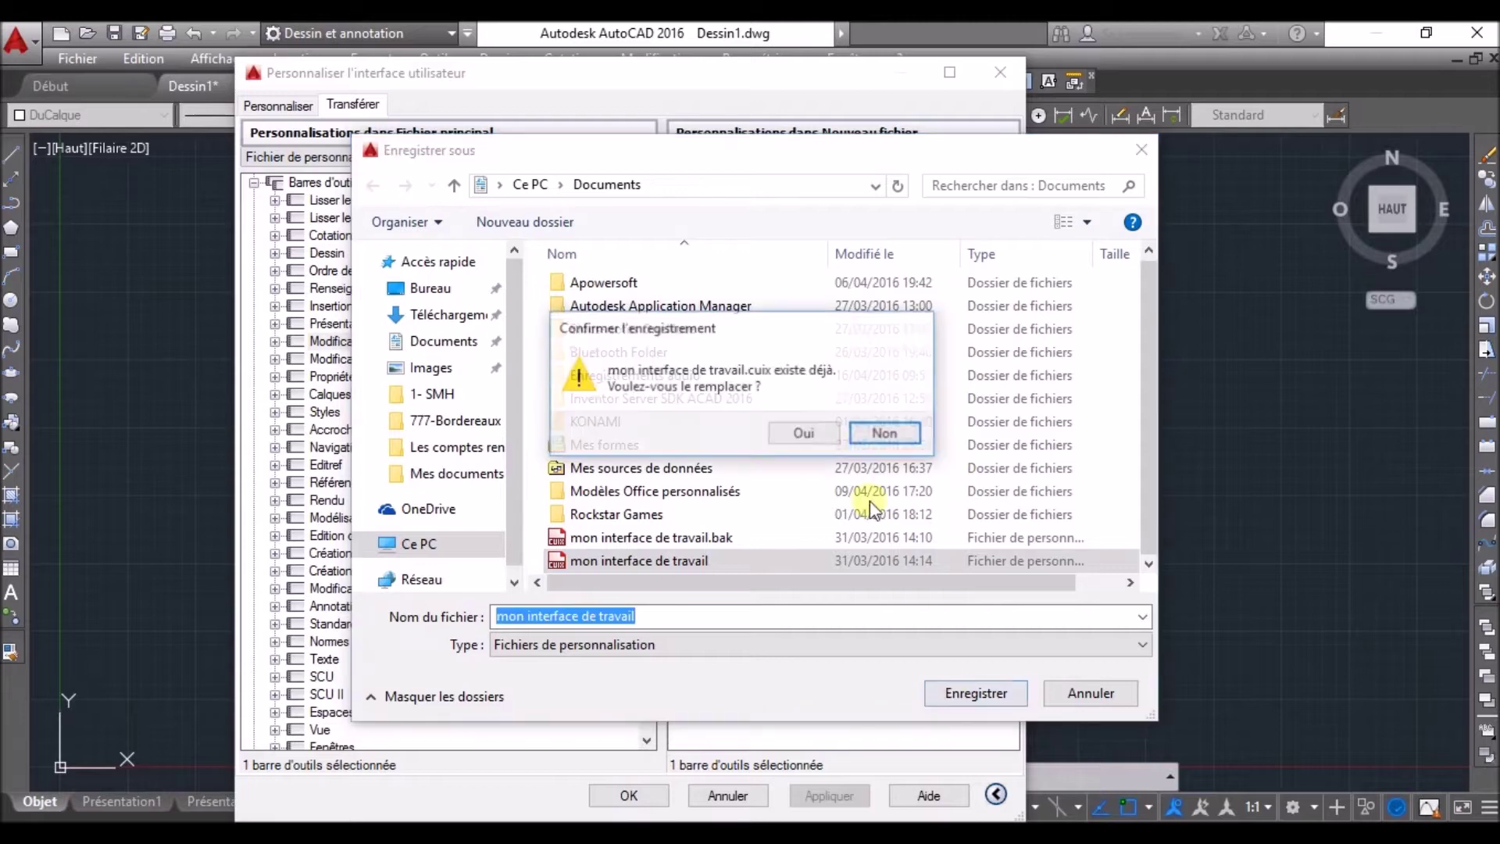
{"action": "left_click", "coordinate": [795, 436]}
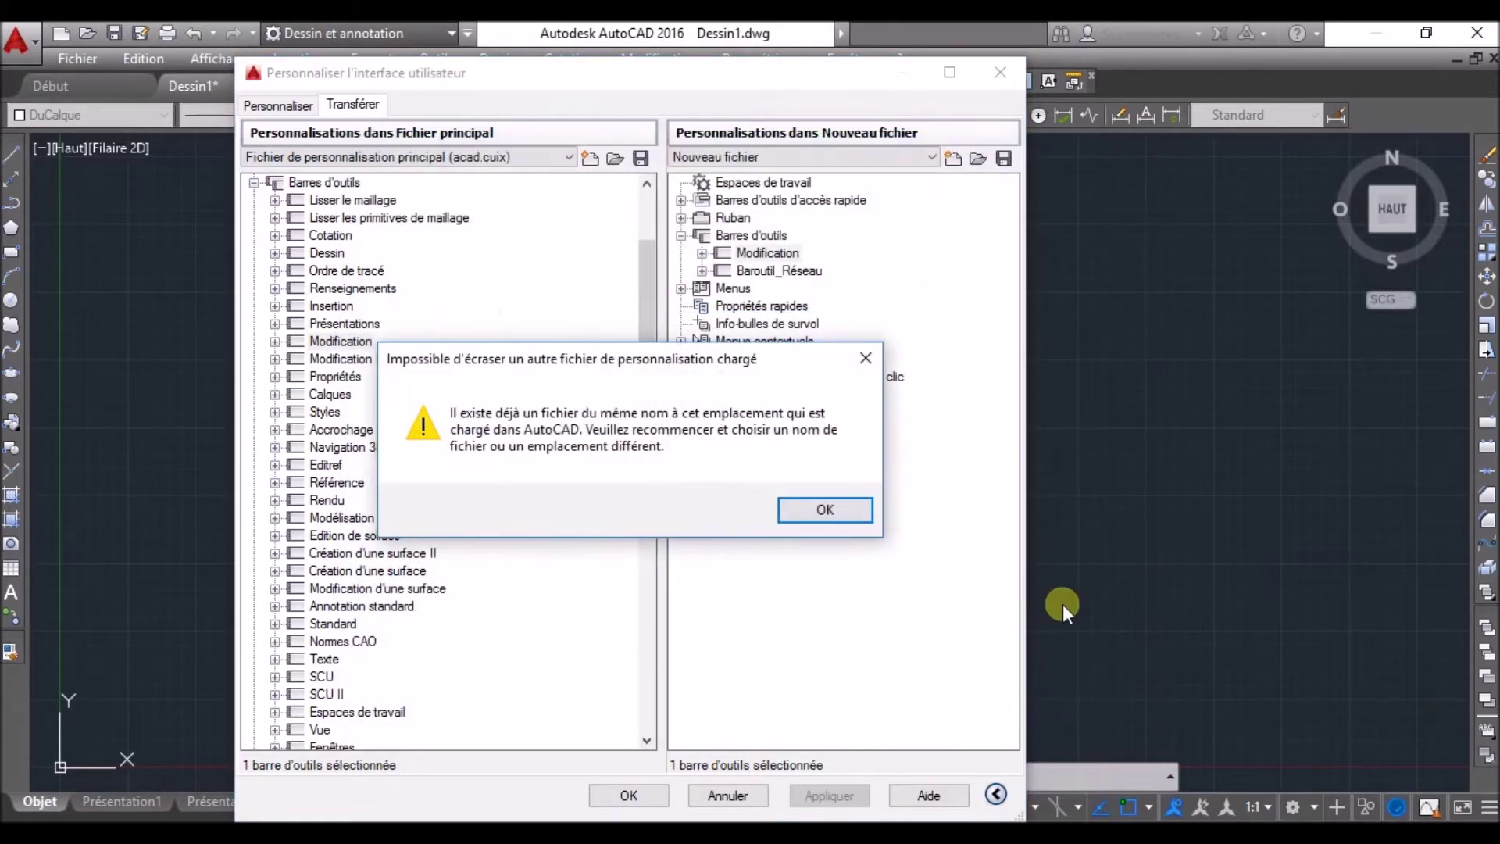
{"action": "left_click", "coordinate": [826, 511]}
- Load the customization file "mon interface de travail.bak", examine its Ruban node and close the user interface customization
{"action": "left_click", "coordinate": [707, 540]}
{"action": "left_click", "coordinate": [966, 688]}
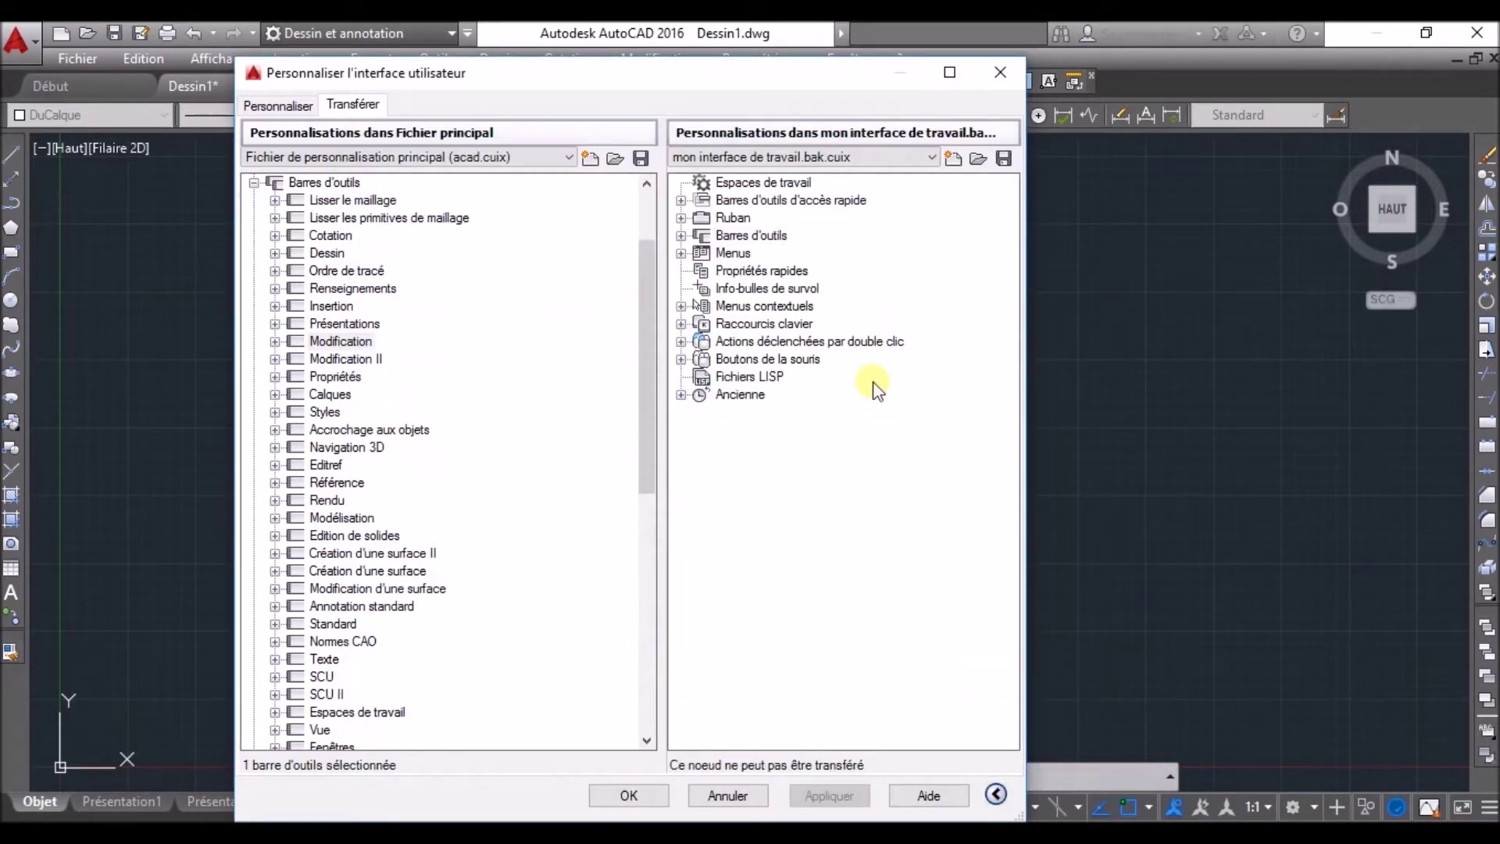
{"action": "left_click", "coordinate": [681, 218]}
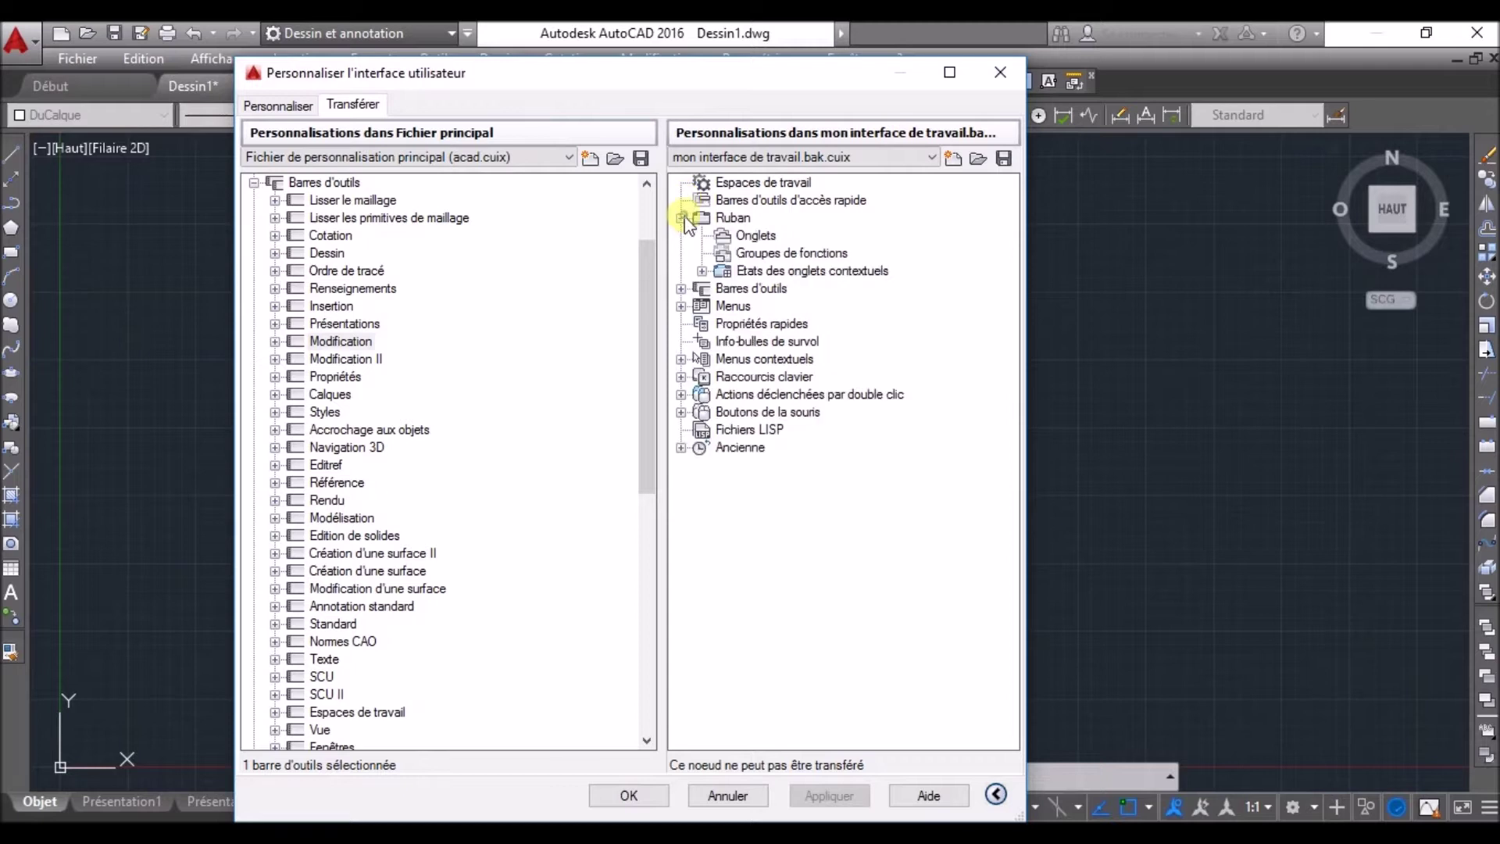
{"action": "left_click", "coordinate": [682, 218]}
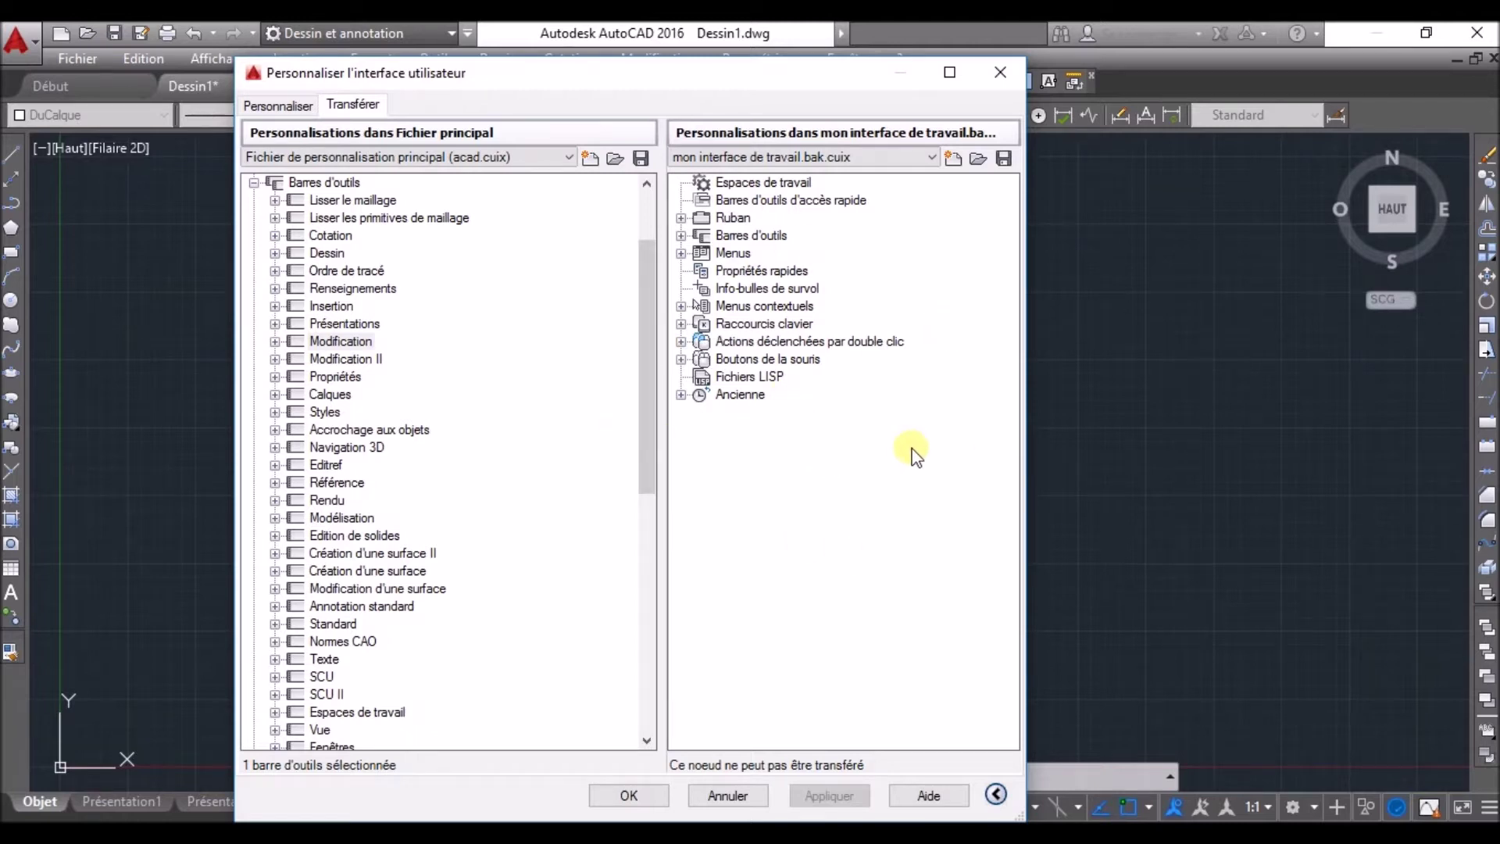
{"action": "left_click", "coordinate": [1001, 74]}
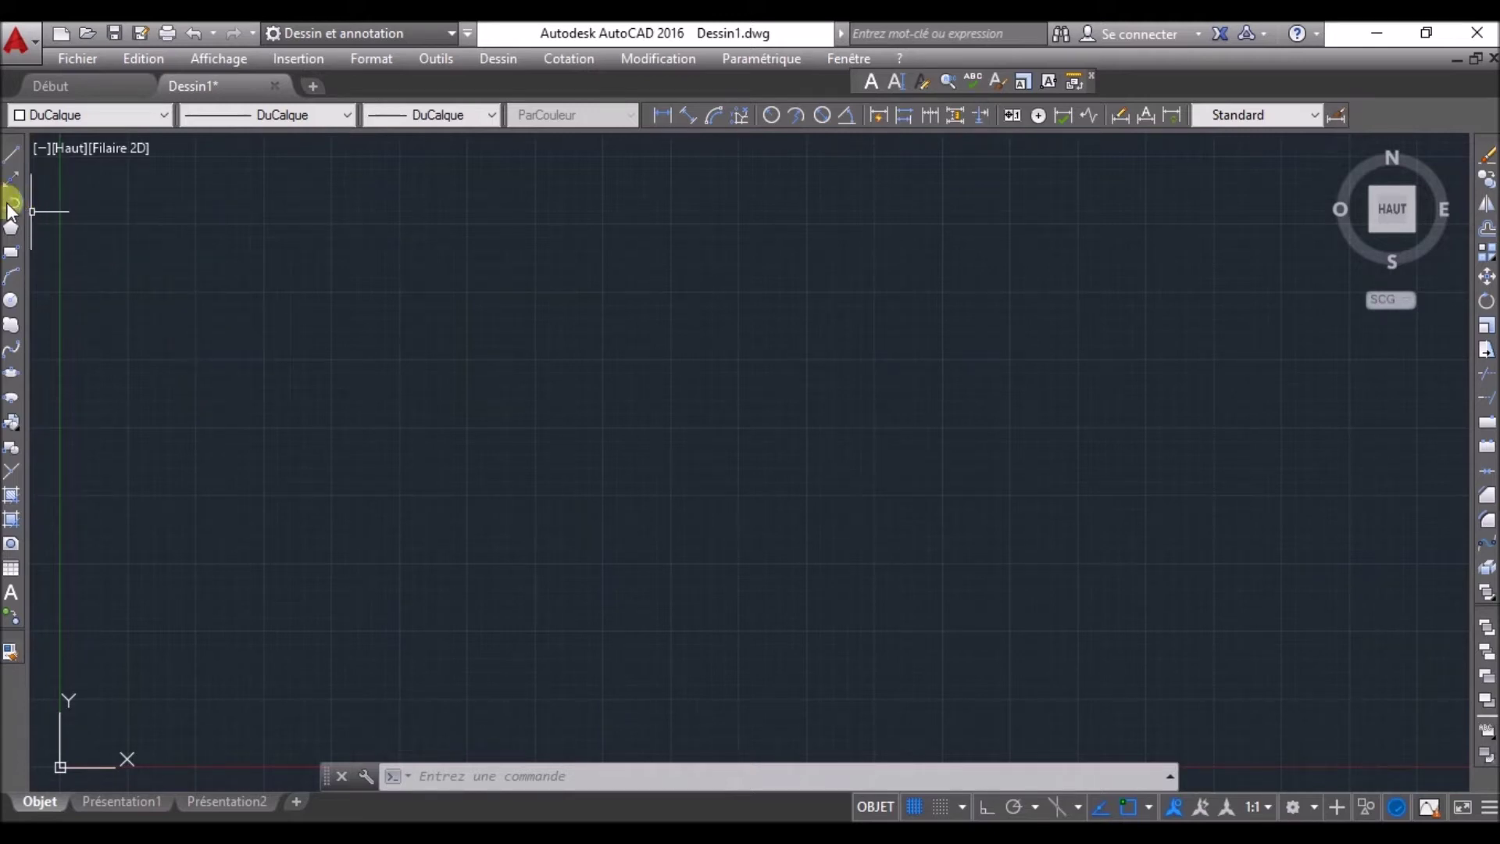
- Draw a freehand-length horizontal polyline with one segment in the middle of the drawing area
{"action": "left_click", "coordinate": [11, 203]}
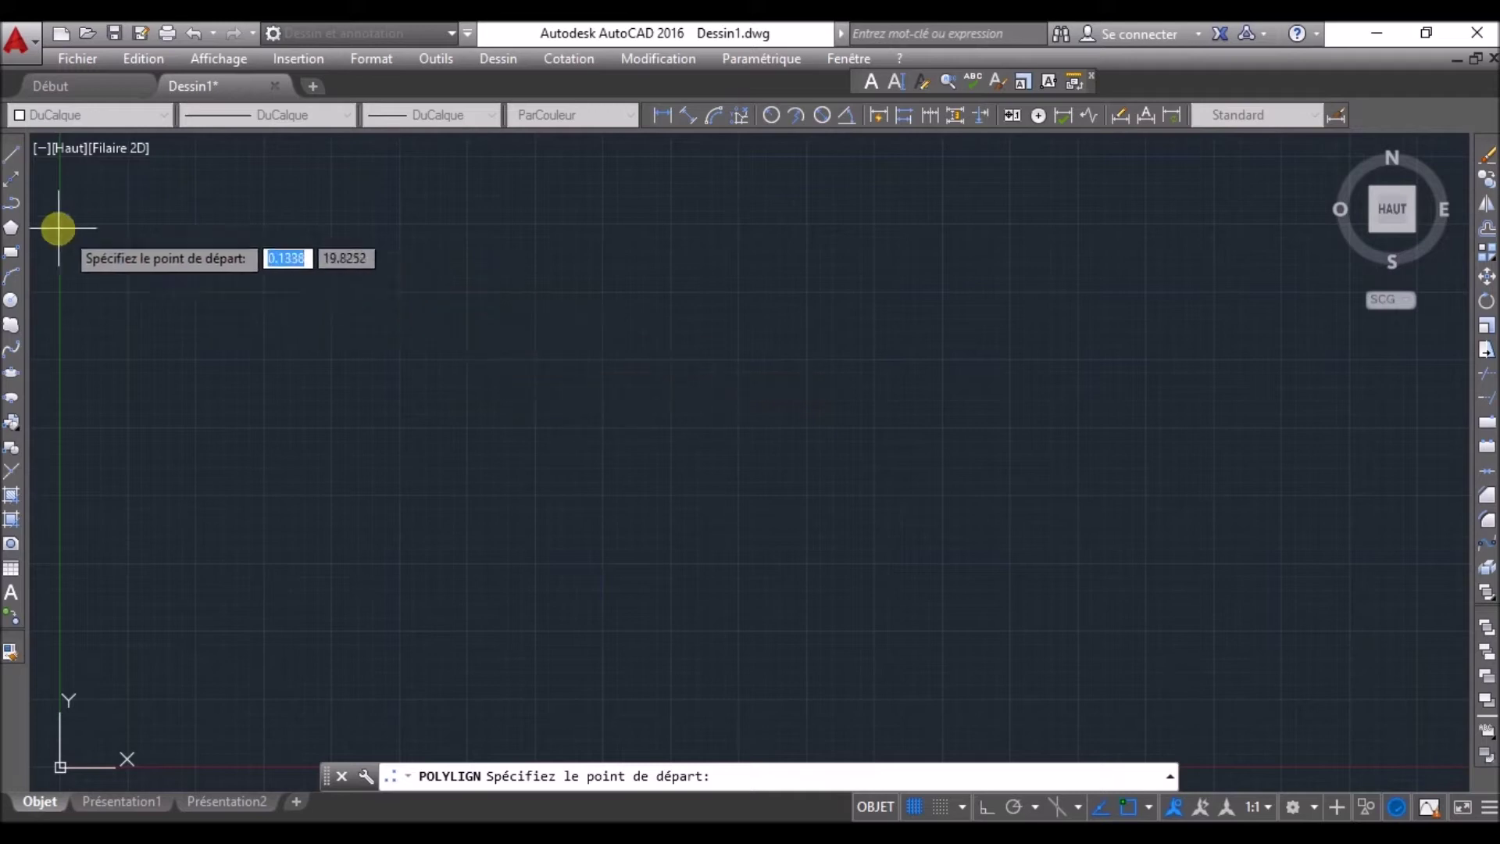
{"action": "left_click", "coordinate": [465, 358]}
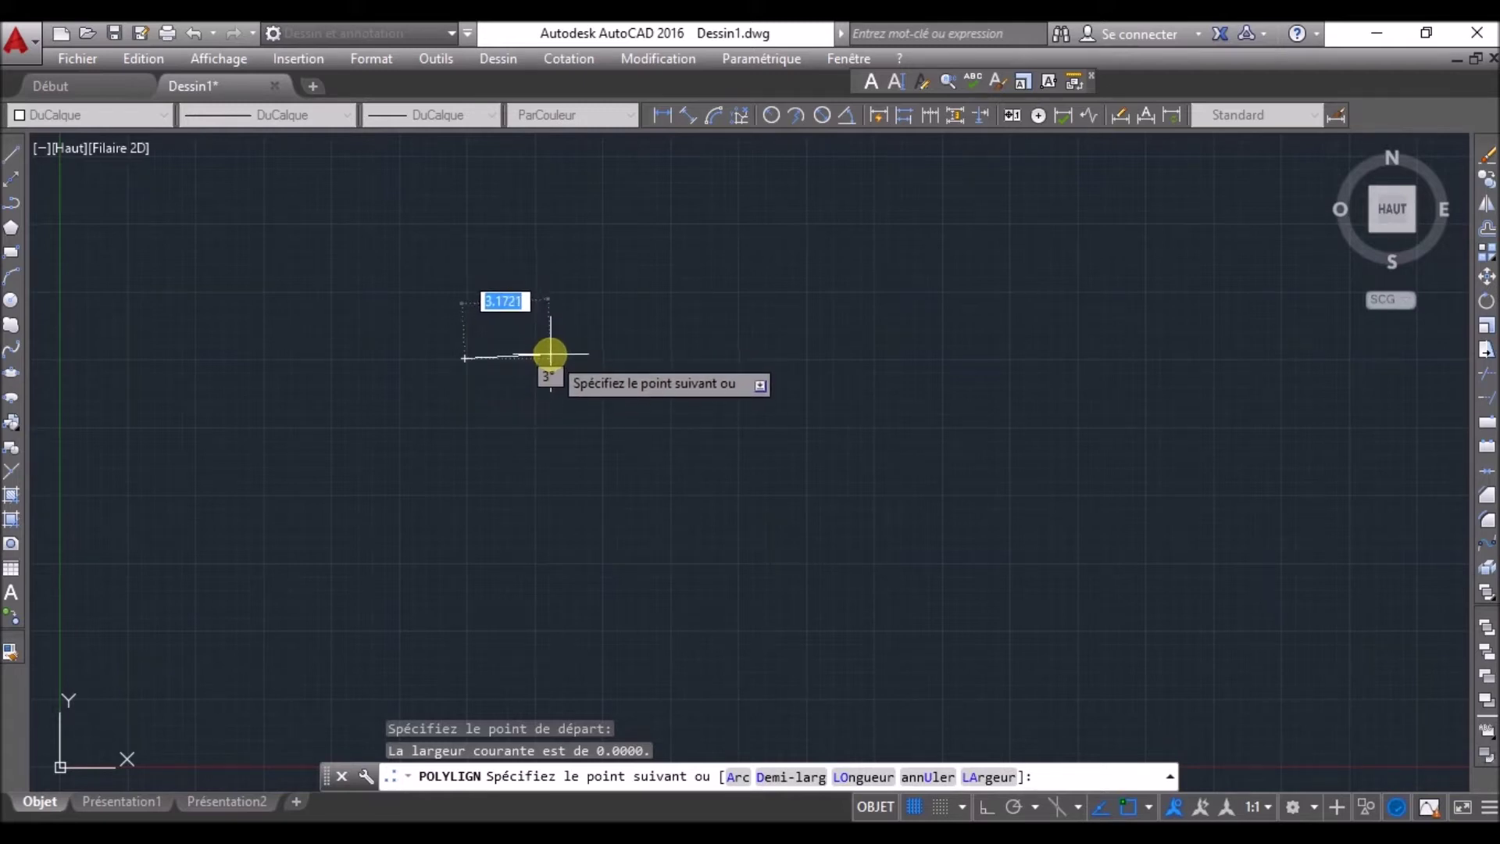
{"action": "left_click", "coordinate": [678, 357]}
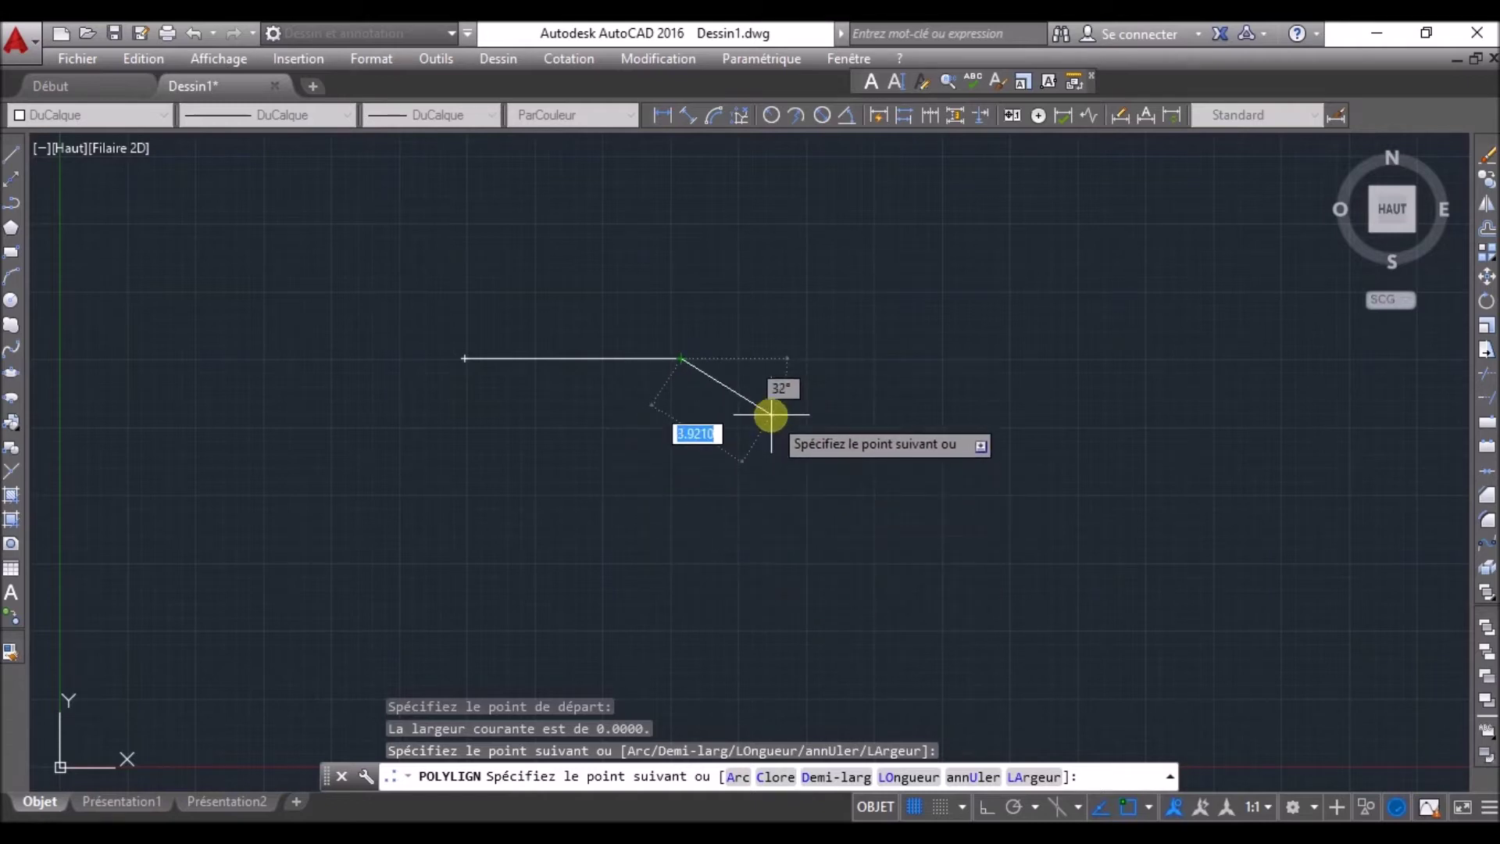
{"action": "key", "text": "Escape"}
- Draw a horizontal polyline 15 units long below the first line, starting level with its left end
{"action": "key", "text": "Return"}
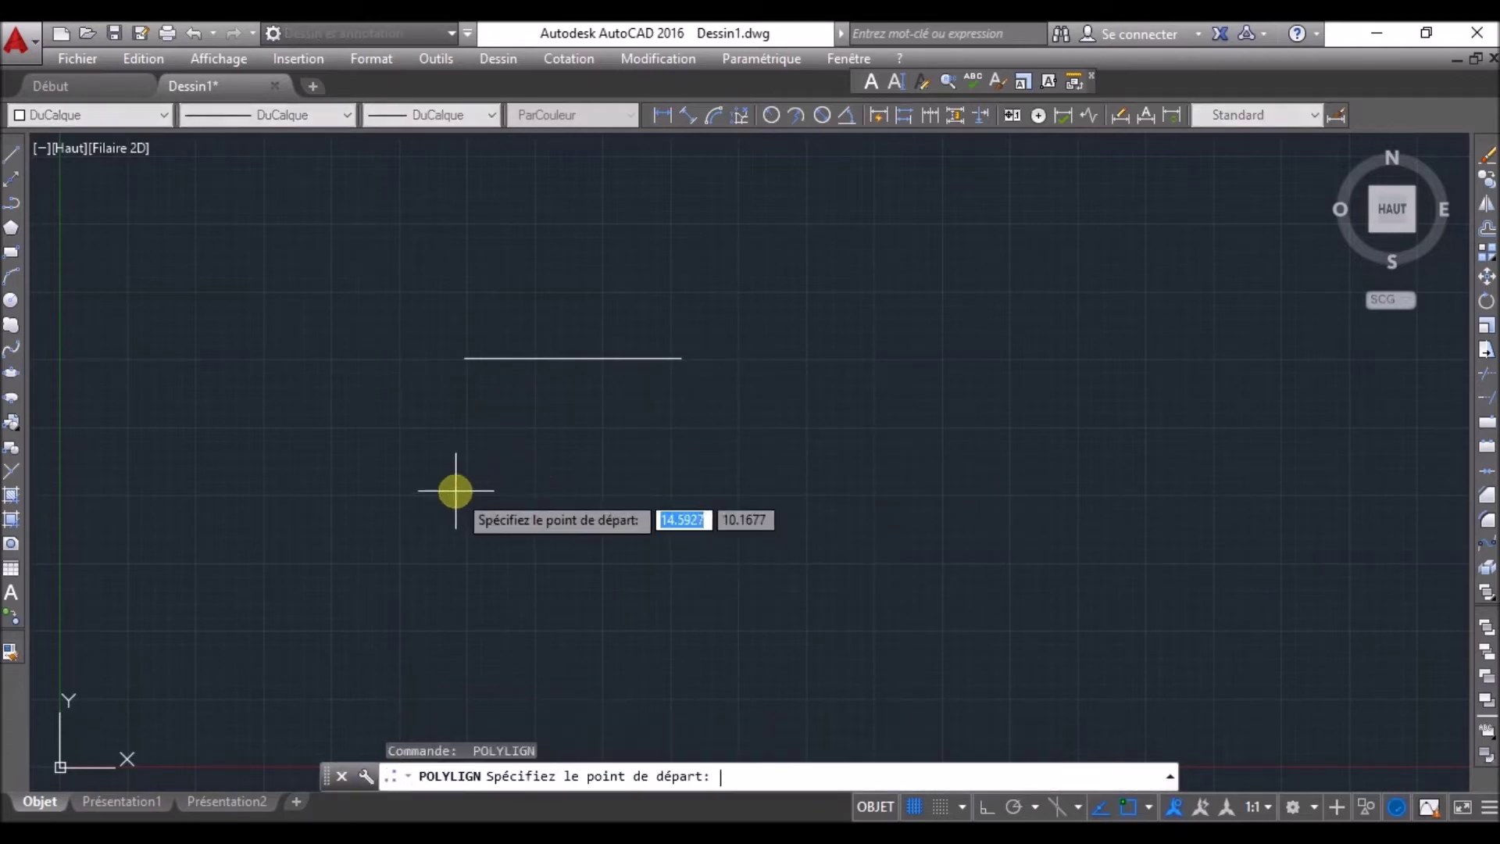
{"action": "key", "text": "Escape"}
{"action": "left_click", "coordinate": [11, 203]}
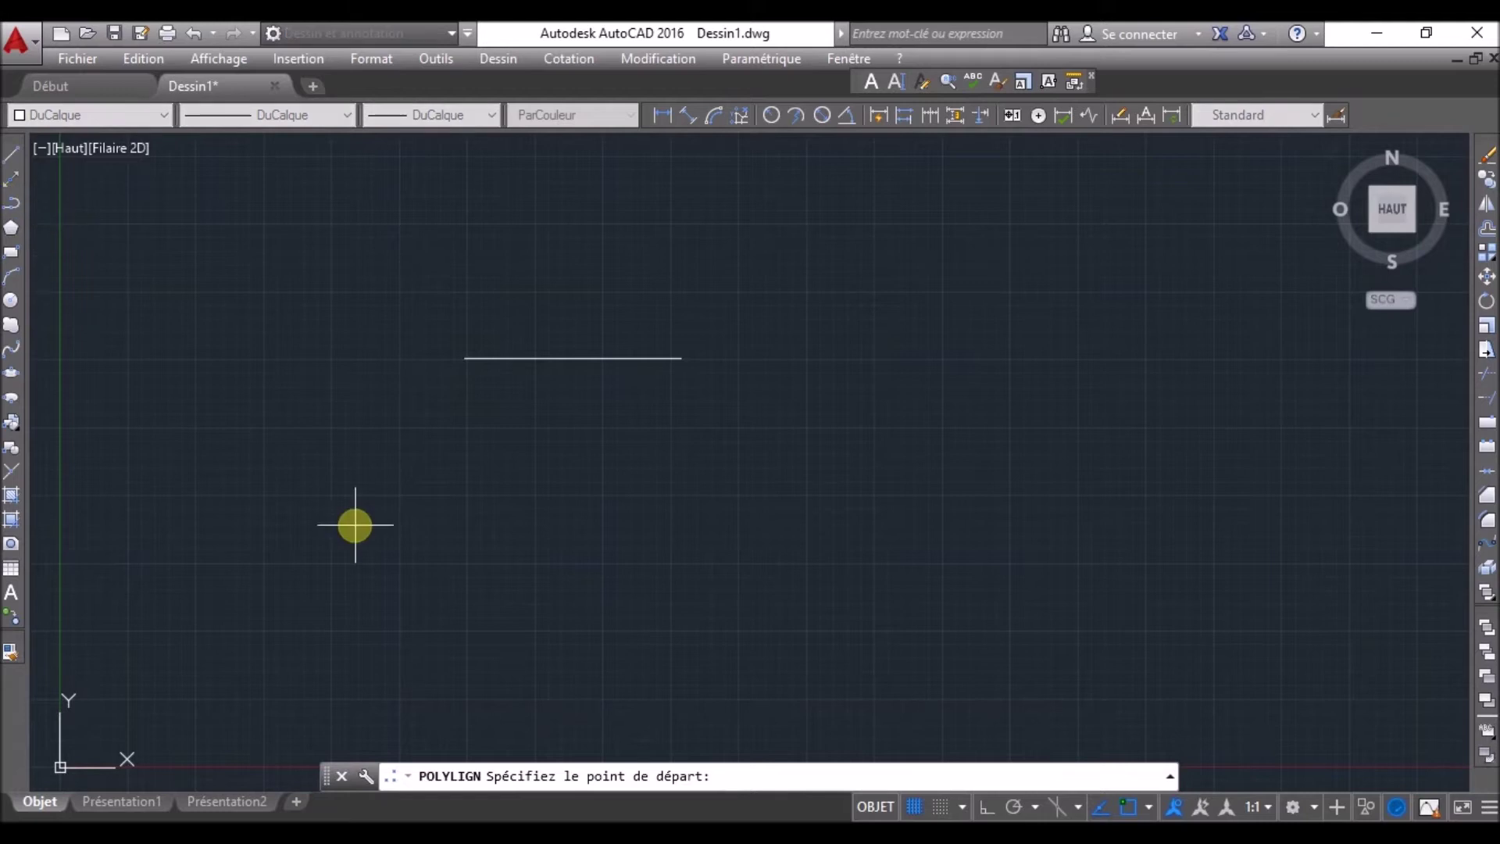
{"action": "left_click", "coordinate": [464, 493]}
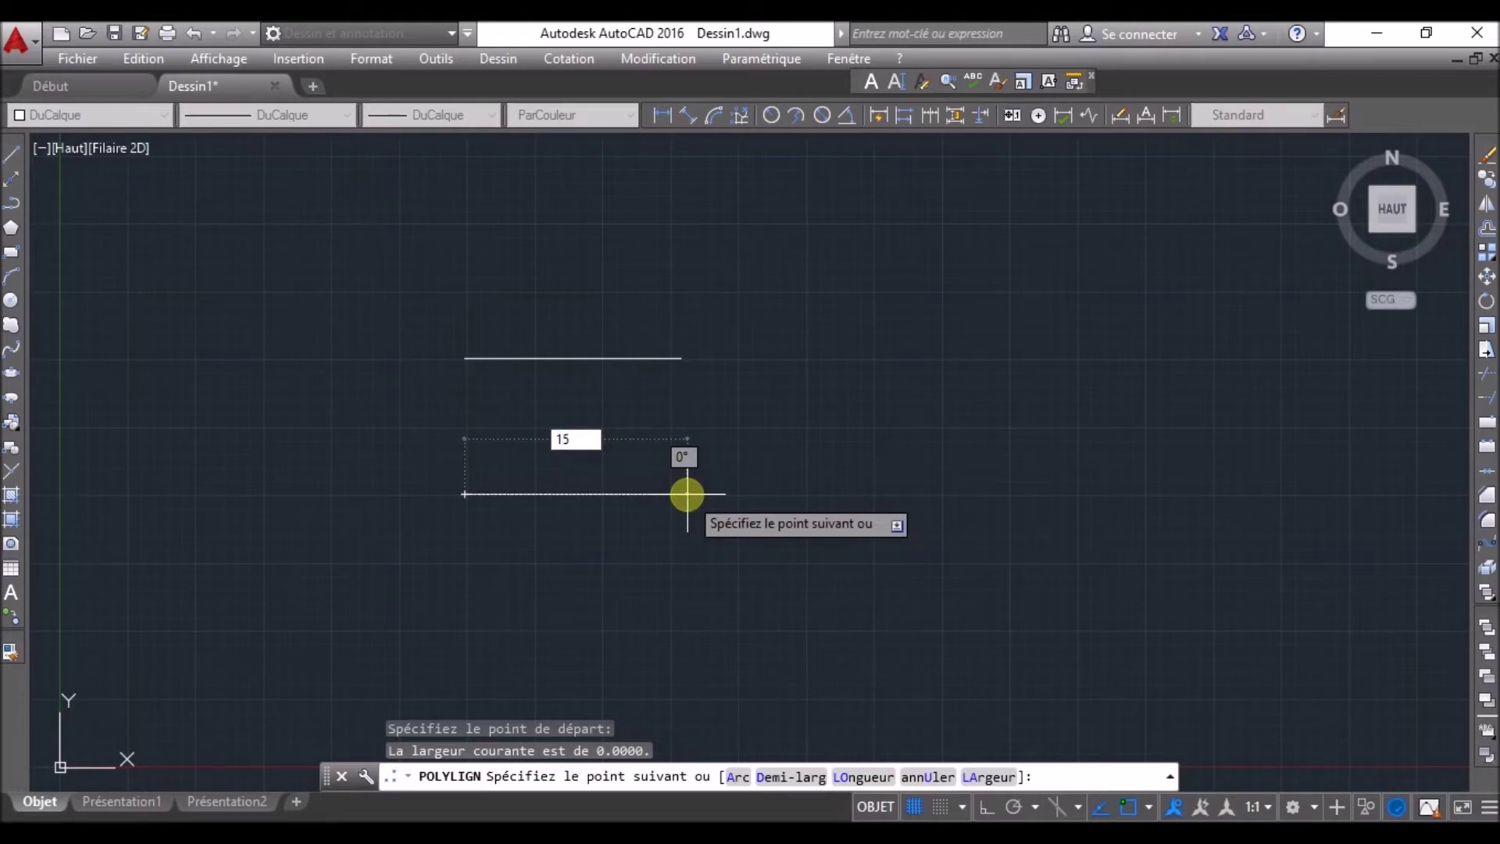
{"action": "key", "text": "Return"}
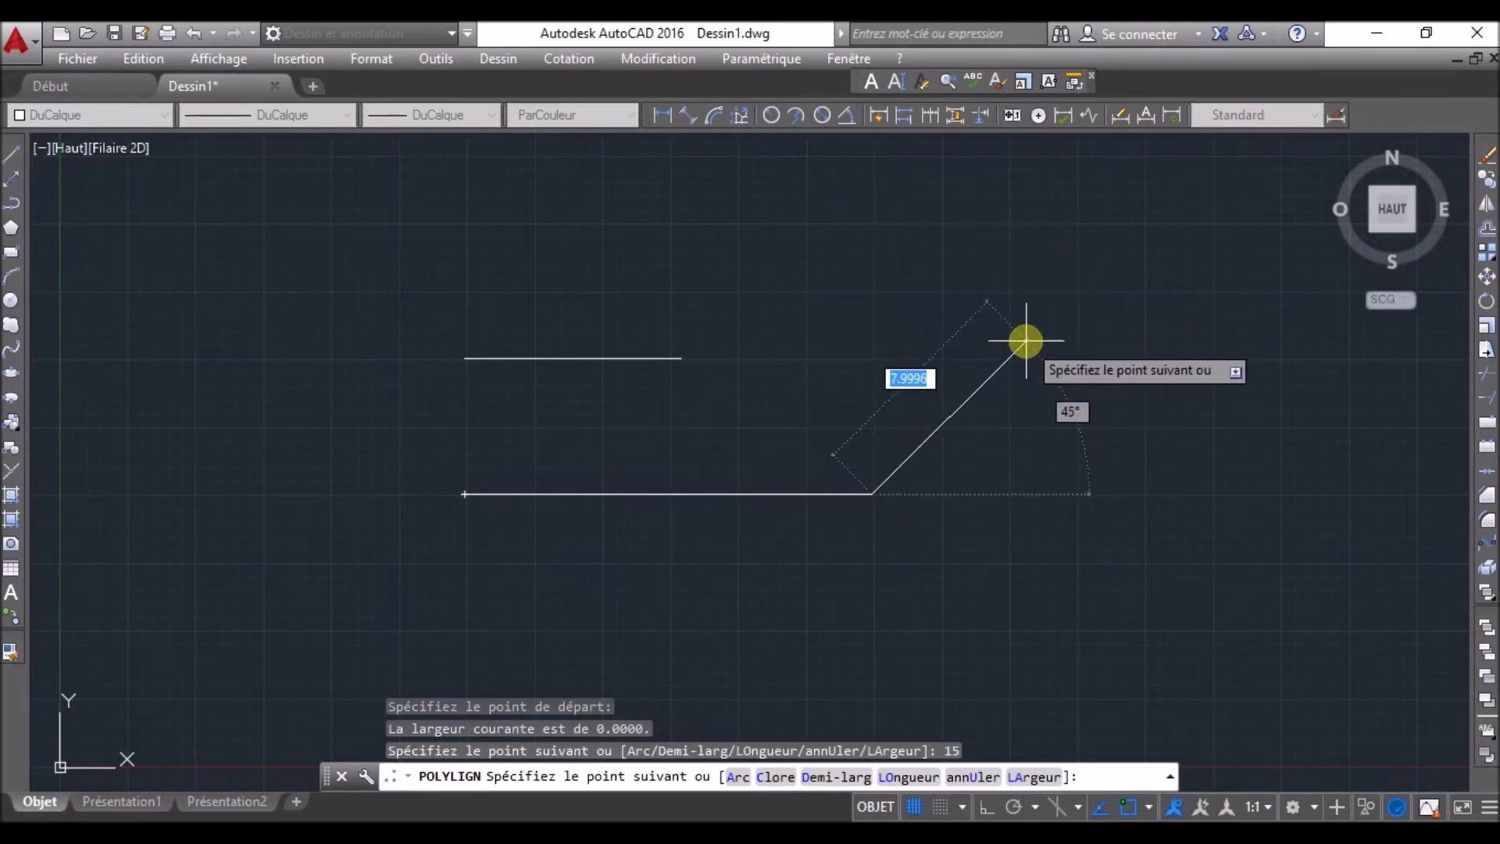
{"action": "key", "text": "Escape"}
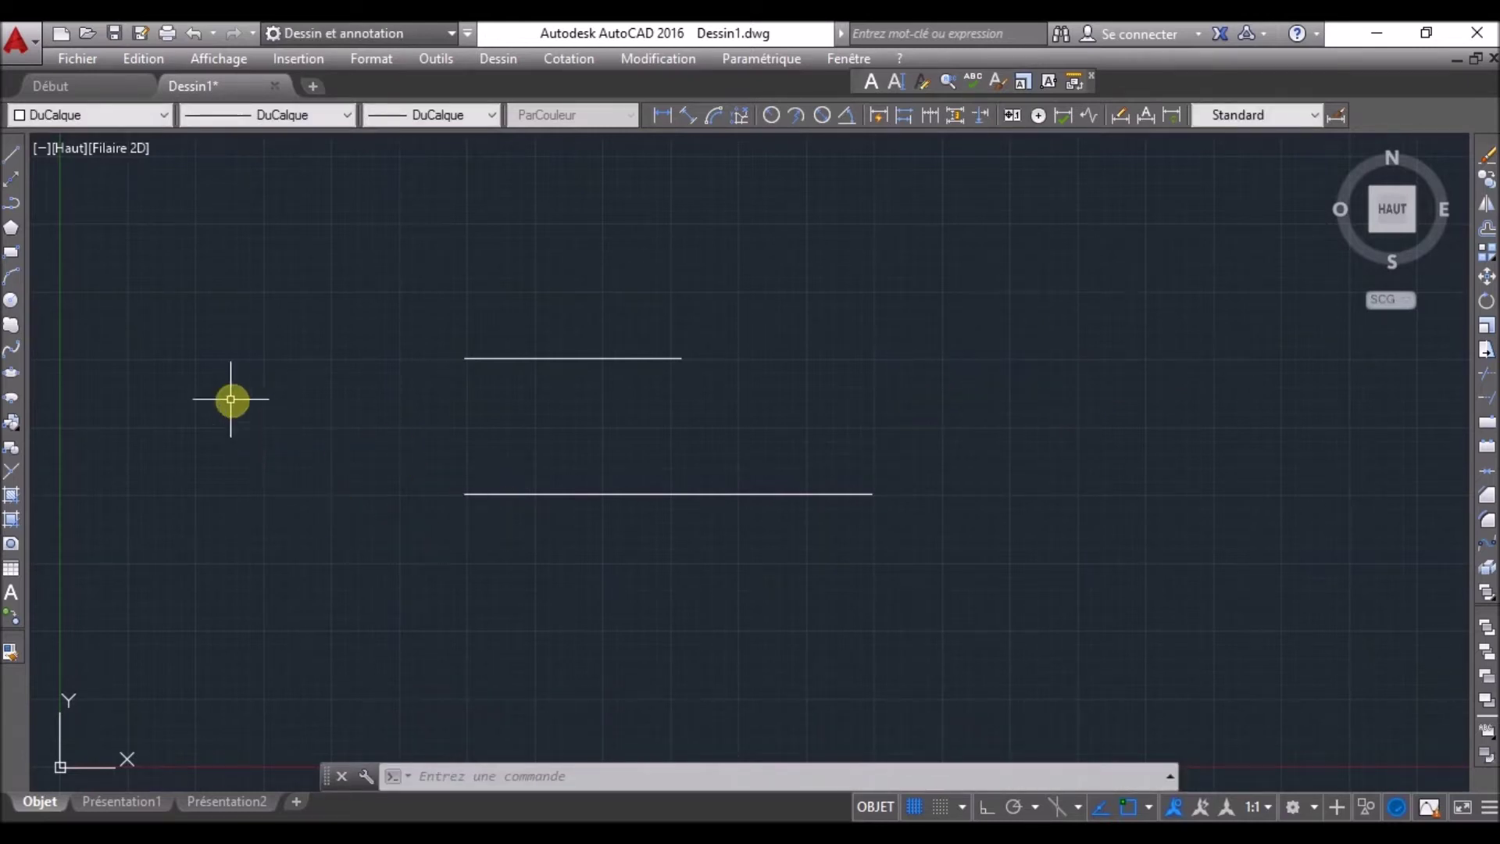
- Draw a horizontal polyline 15 units long above the other two lines with Ortho mode switched on
{"action": "left_click", "coordinate": [12, 205]}
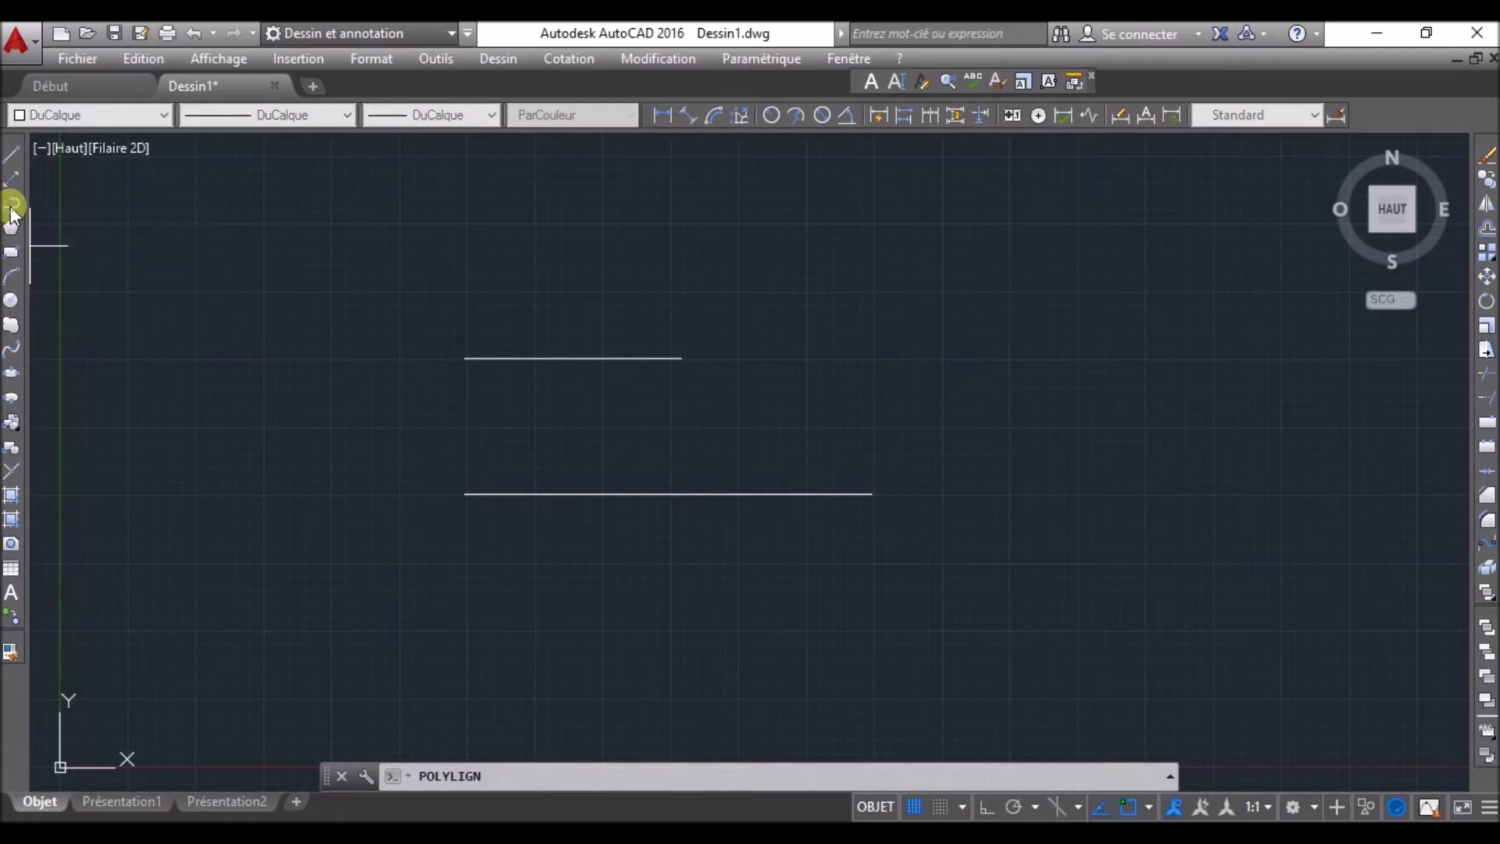
{"action": "left_click", "coordinate": [604, 293]}
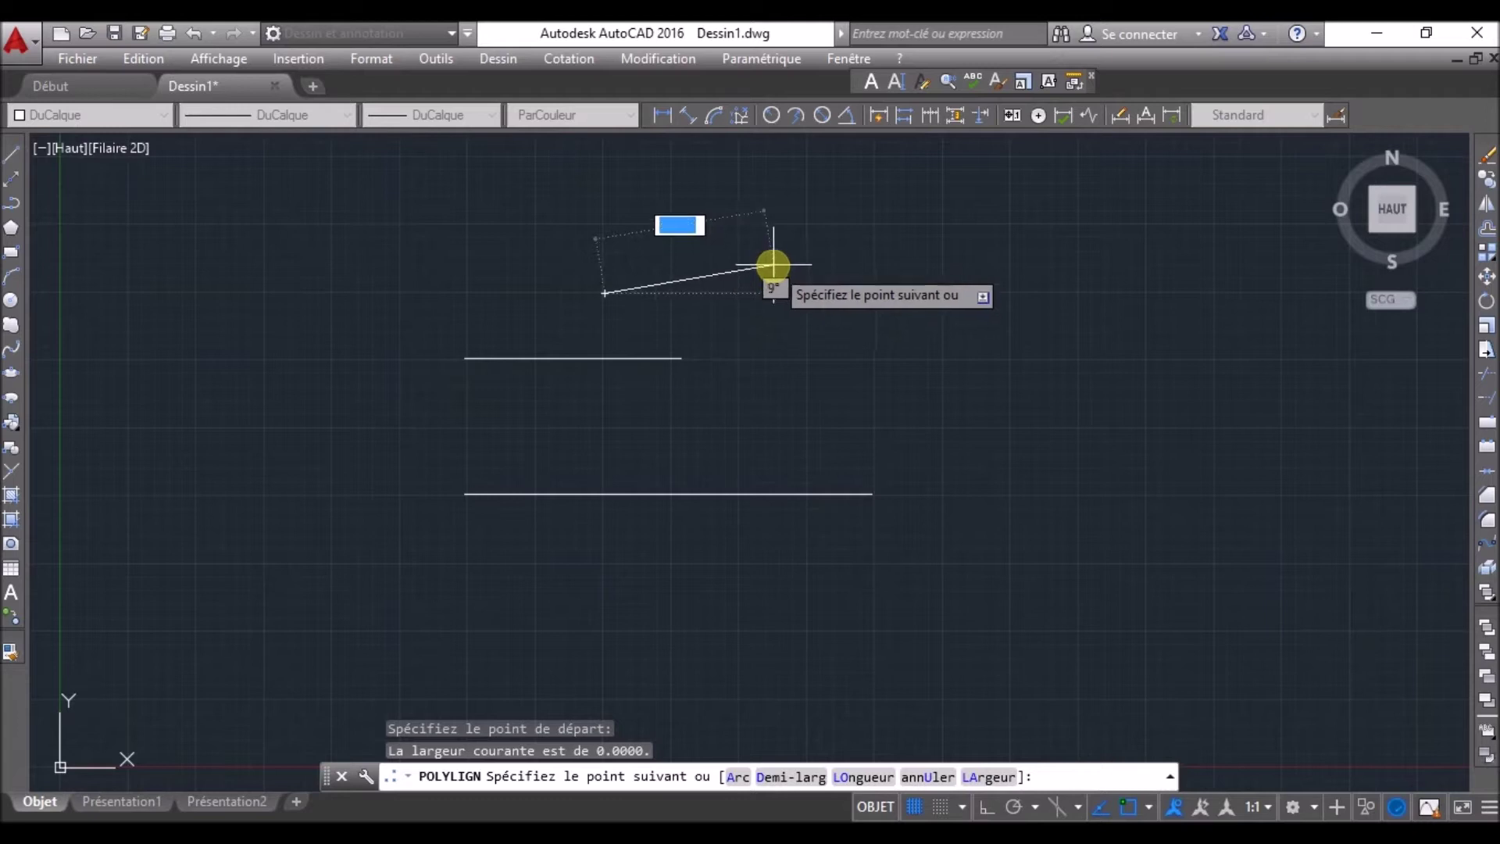
{"action": "key", "text": "F8"}
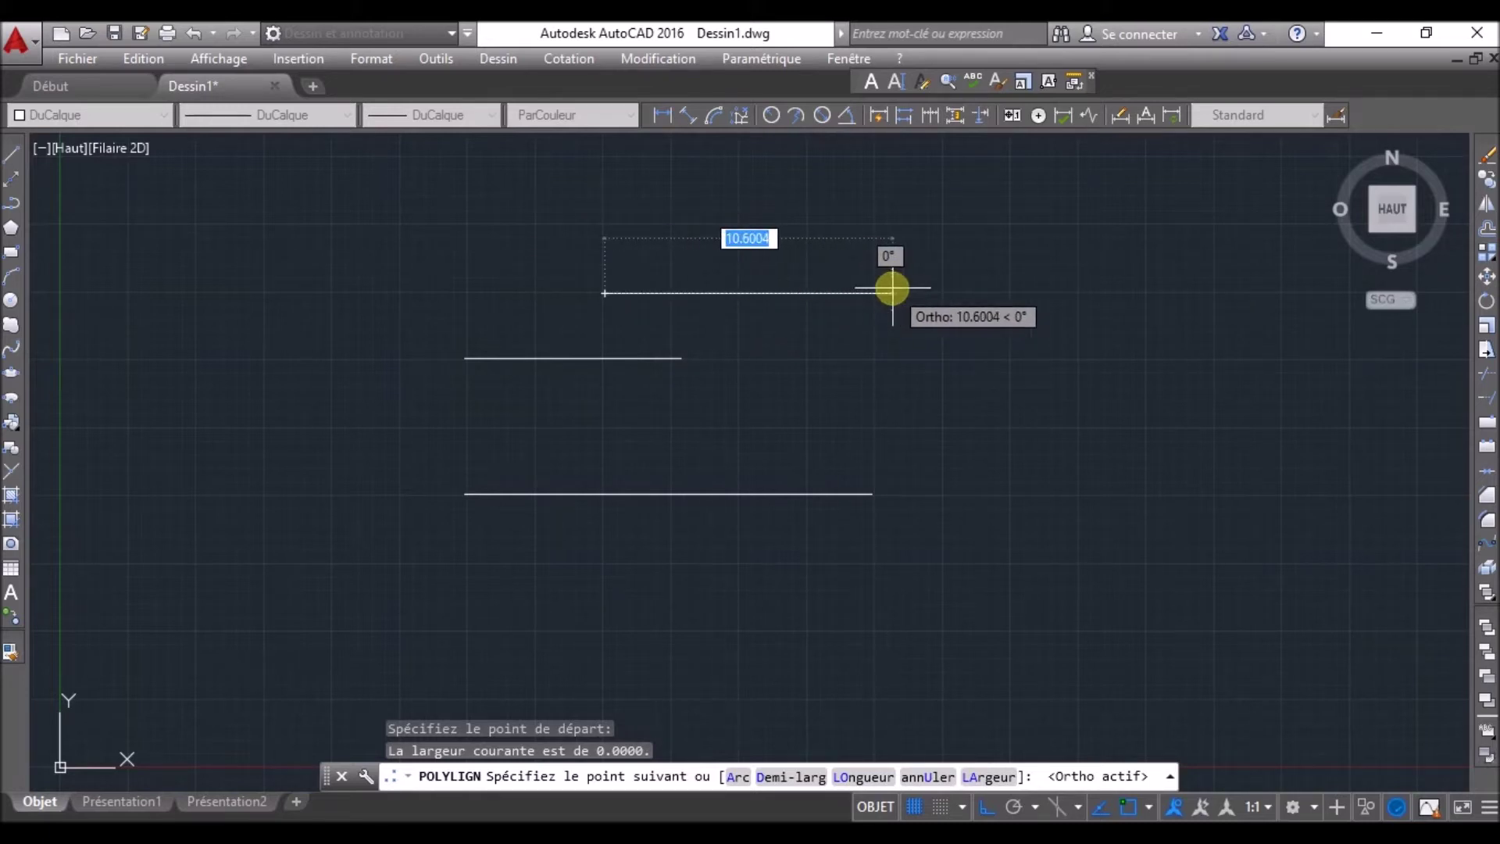
{"action": "type", "text": "1"}
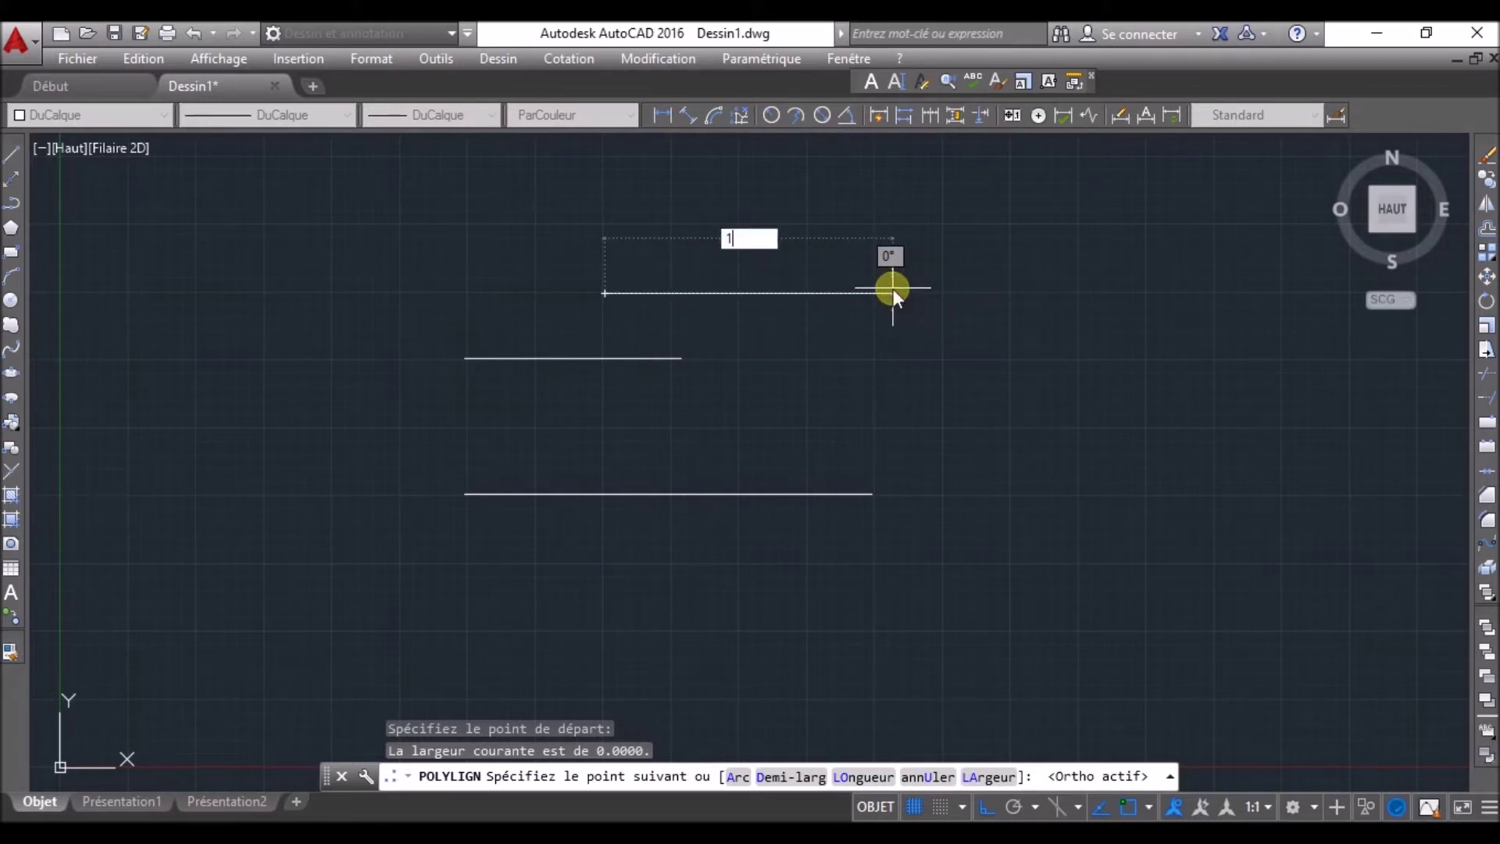
{"action": "type", "text": "5"}
{"action": "key", "text": "Return"}
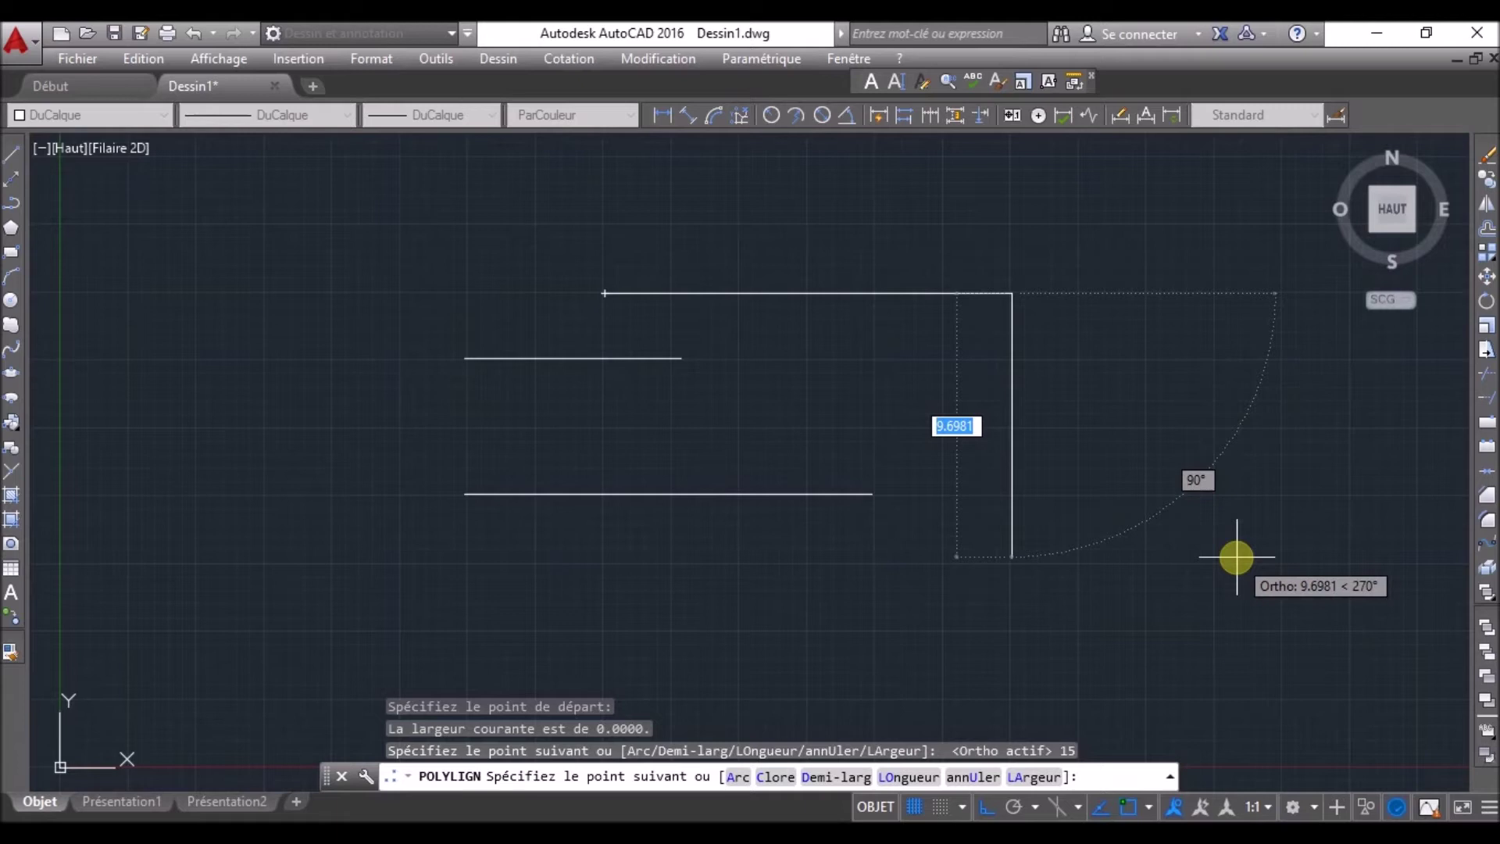
{"action": "key", "text": "Return"}
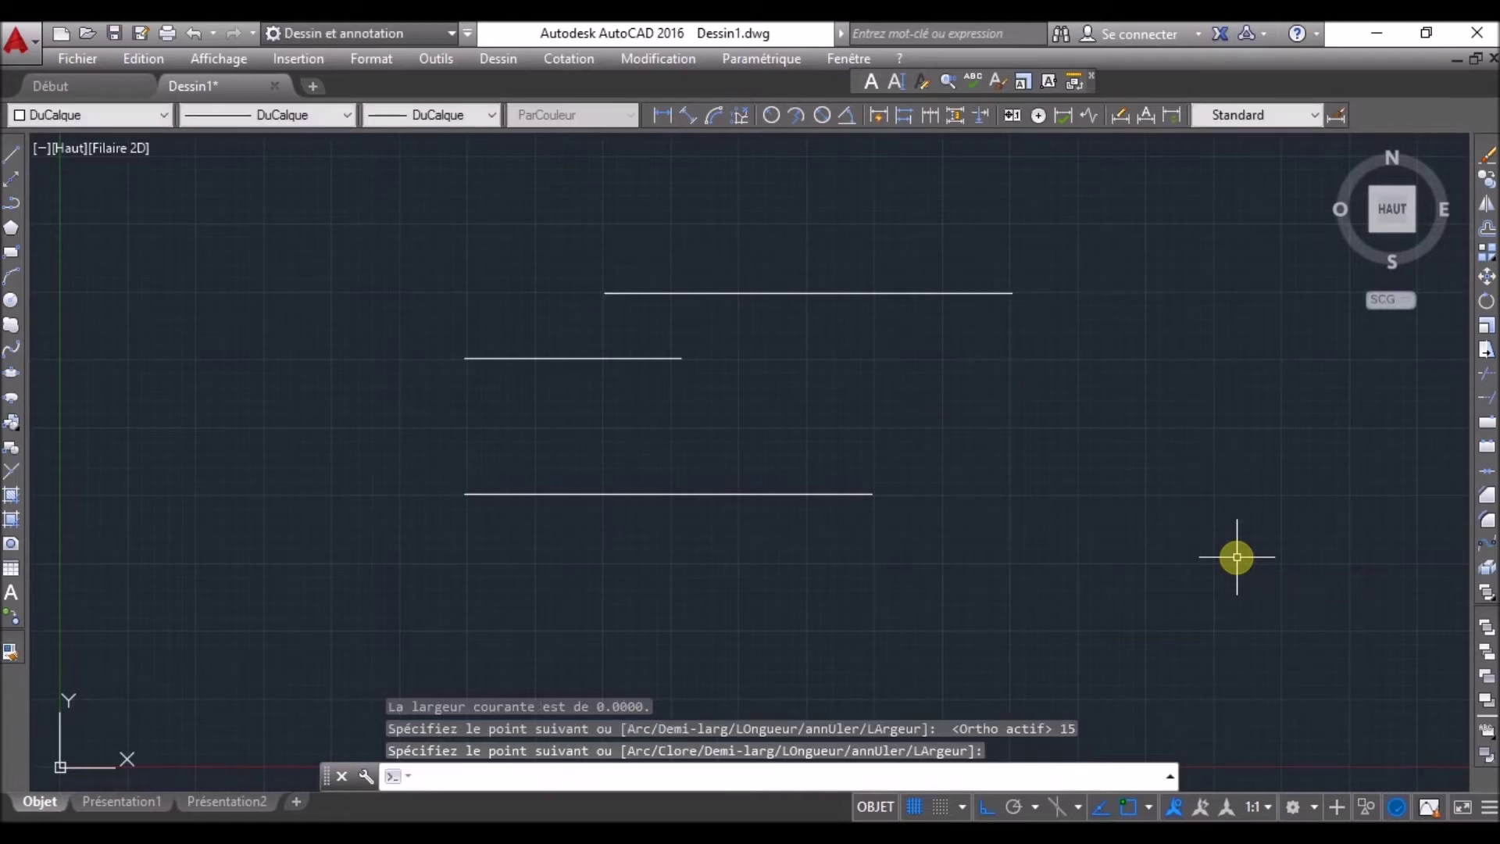
- Draw a freehand-size rectangle with the Rectangle tool, to the right of and slightly above the three horizontal lines
{"action": "scroll", "coordinate": [1143, 457], "scroll_direction": "up", "scroll_amount": 2}
{"action": "scroll", "coordinate": [940, 566], "scroll_direction": "down", "scroll_amount": 2}
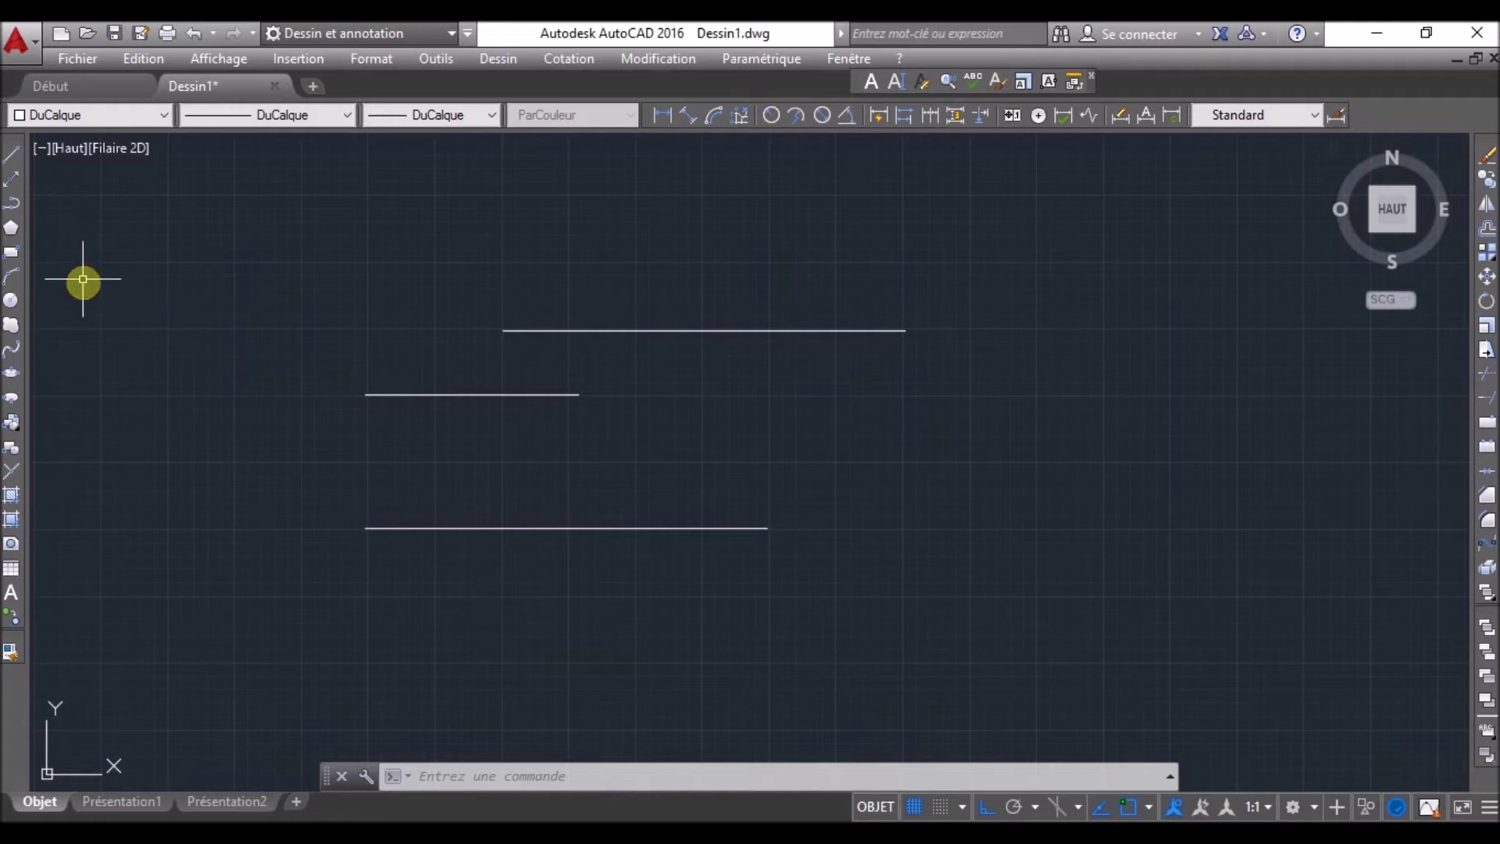
{"action": "left_click", "coordinate": [11, 252]}
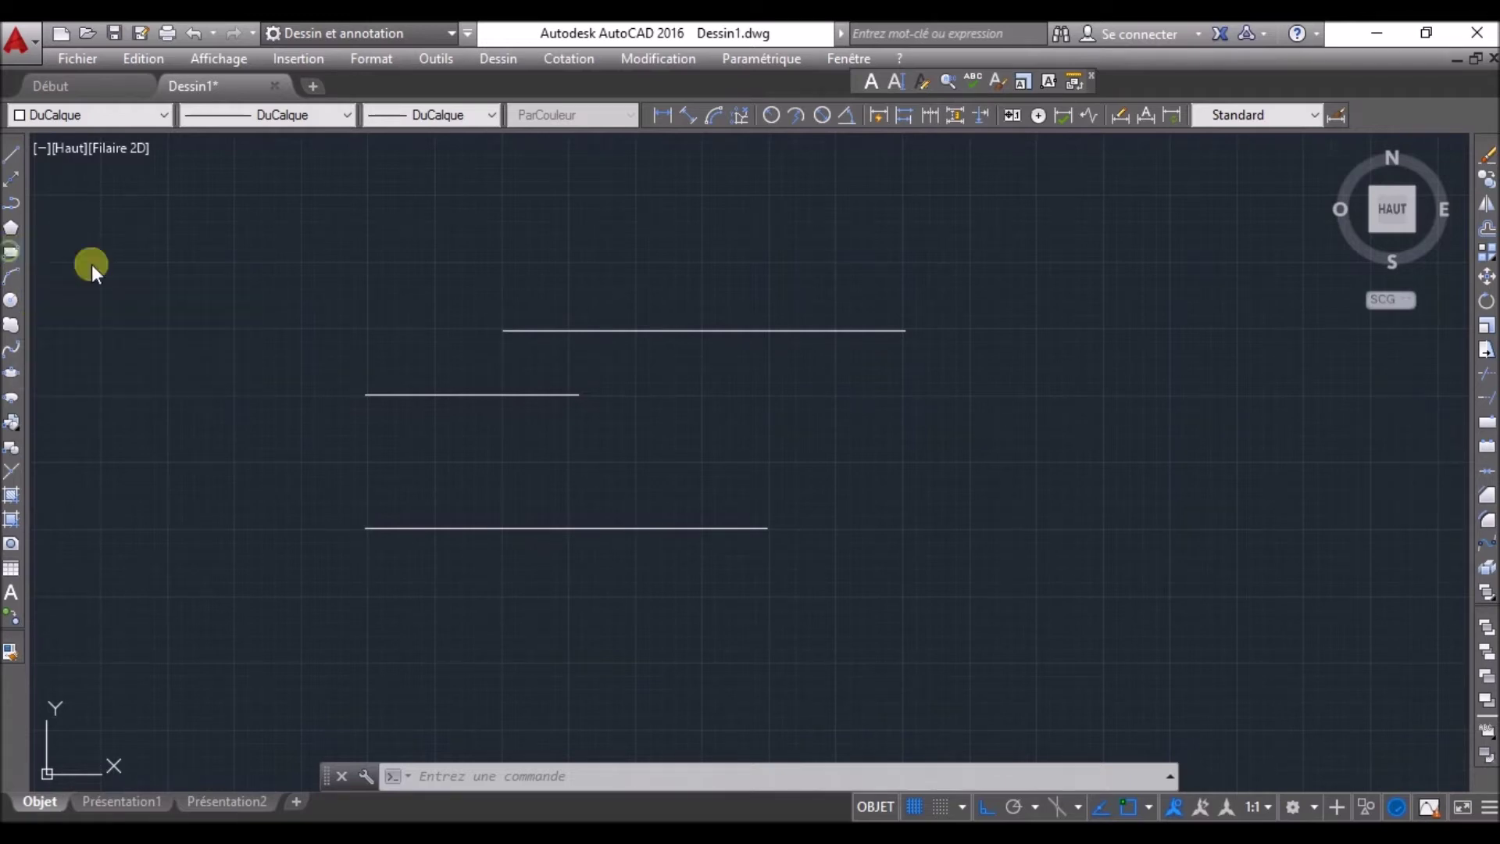
{"action": "middle_click_drag", "start_coordinate": [945, 445], "coordinate": [667, 497]}
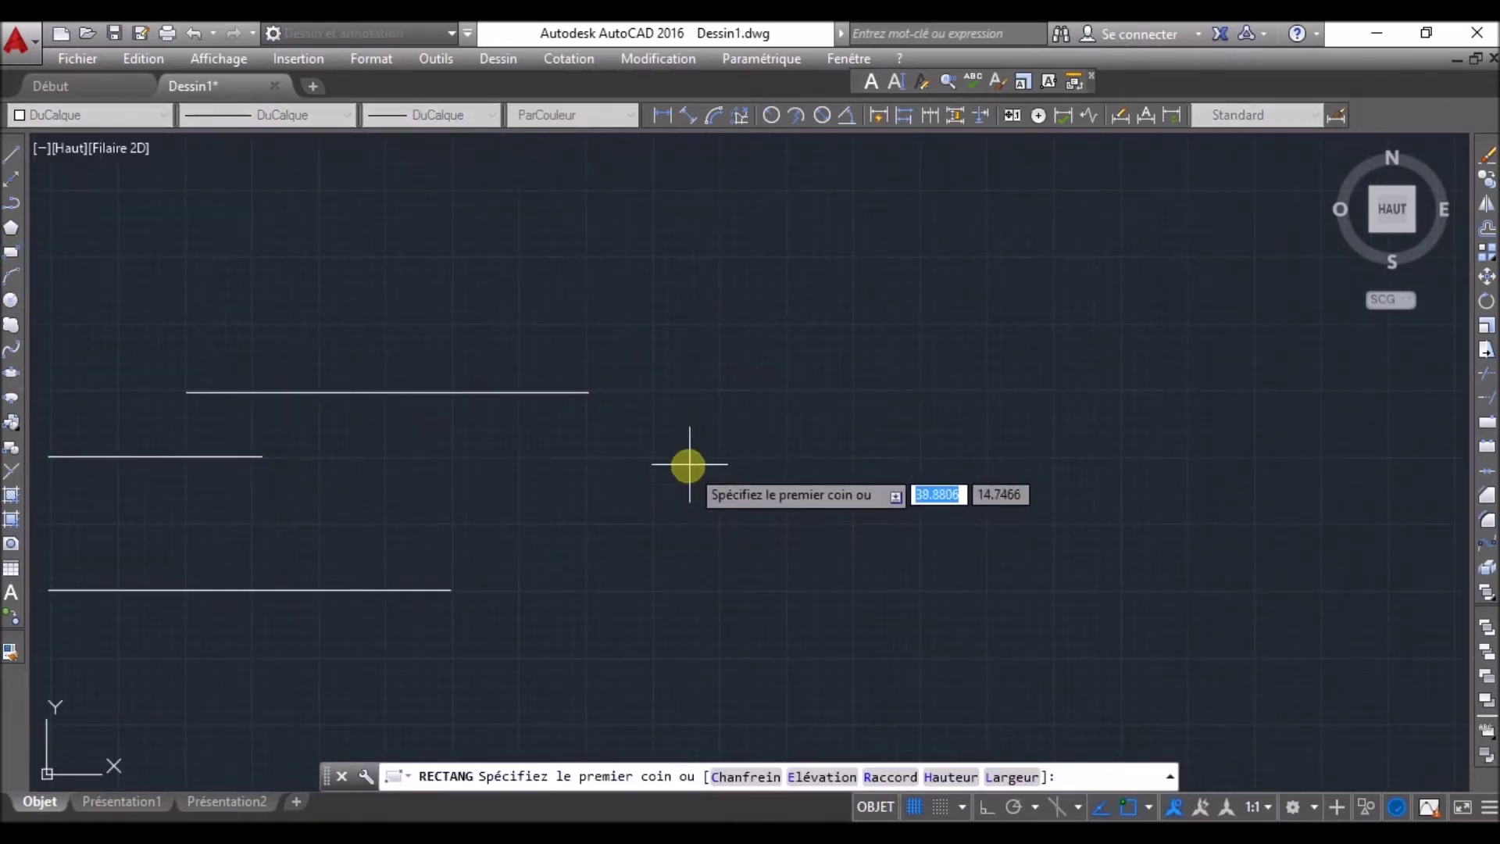
{"action": "left_click", "coordinate": [654, 256]}
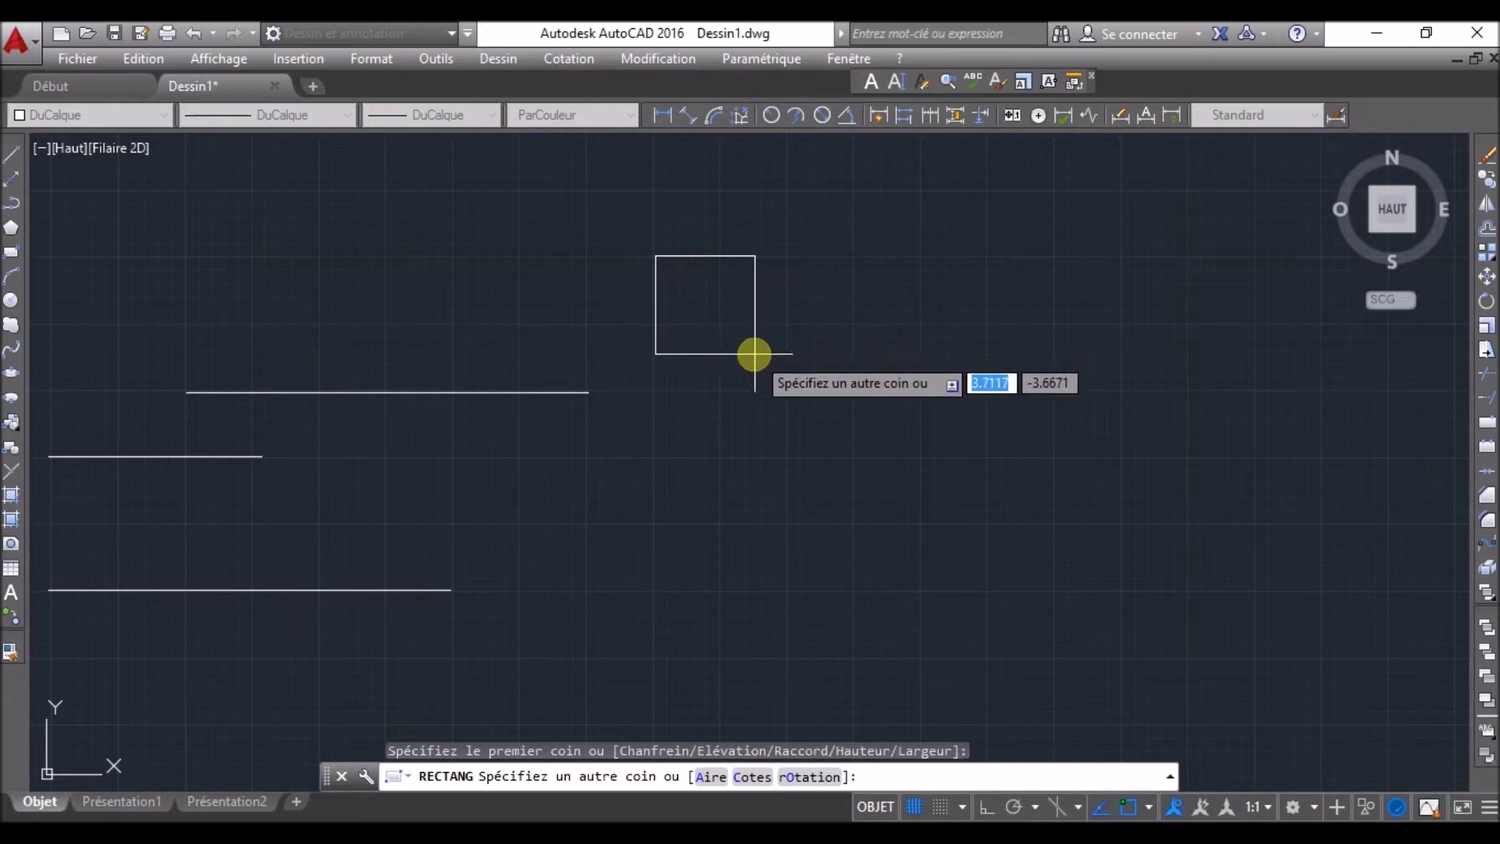
{"action": "left_click", "coordinate": [994, 434]}
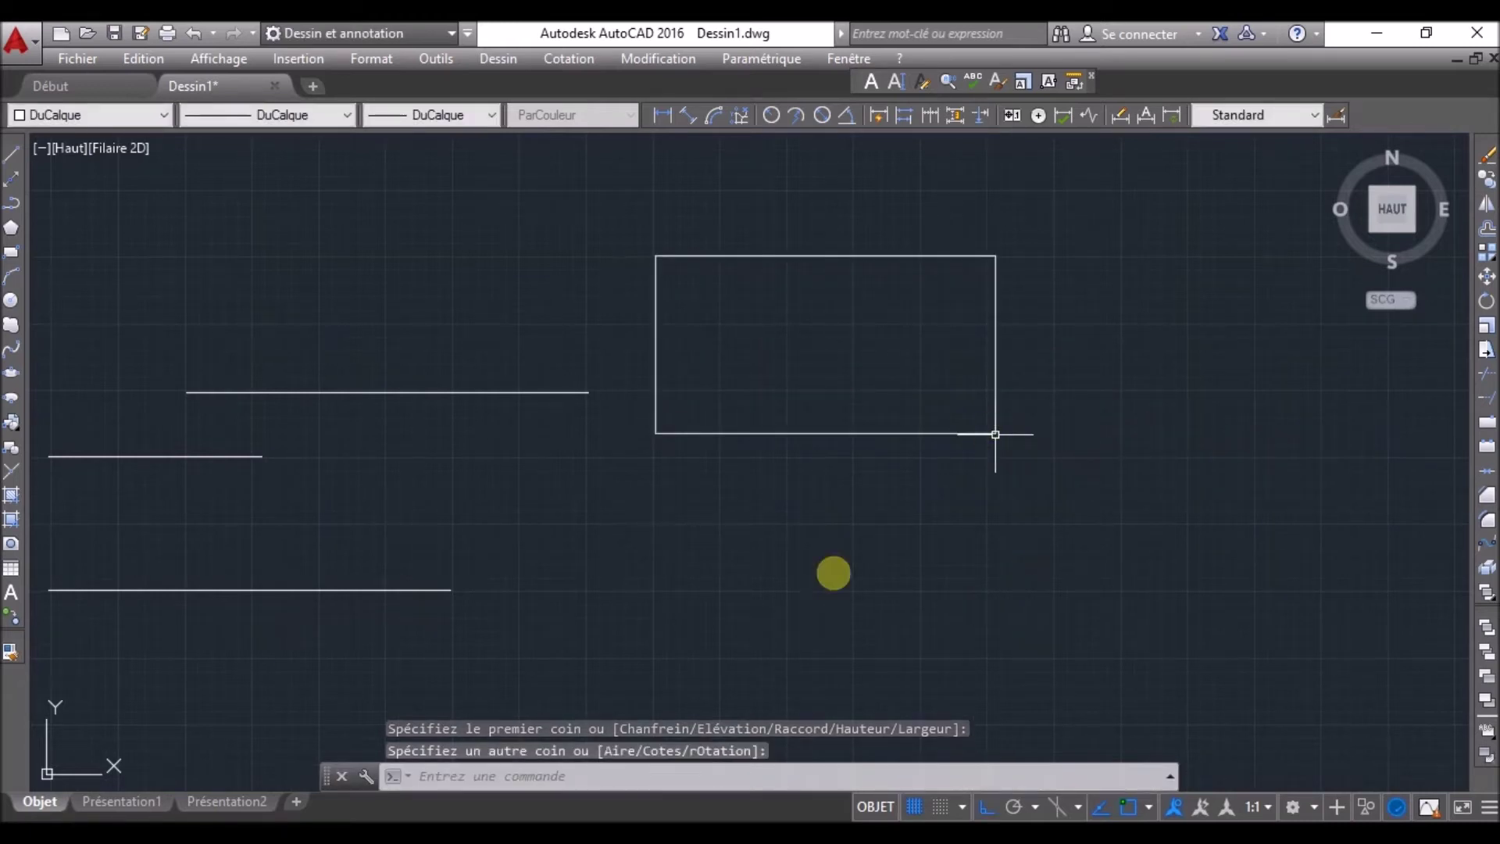
- Draw two small freehand rectangles side by side above the first rectangle
{"action": "mouse_move", "coordinate": [509, 392]}
{"action": "middle_mouse_down"}
{"action": "mouse_move", "coordinate": [519, 406]}
{"action": "mouse_move", "coordinate": [453, 442]}
{"action": "middle_mouse_up"}
{"action": "scroll", "coordinate": [699, 363], "scroll_direction": "down", "scroll_amount": 2}
{"action": "middle_click_drag", "start_coordinate": [727, 338], "coordinate": [716, 419]}
{"action": "key", "text": "Return"}
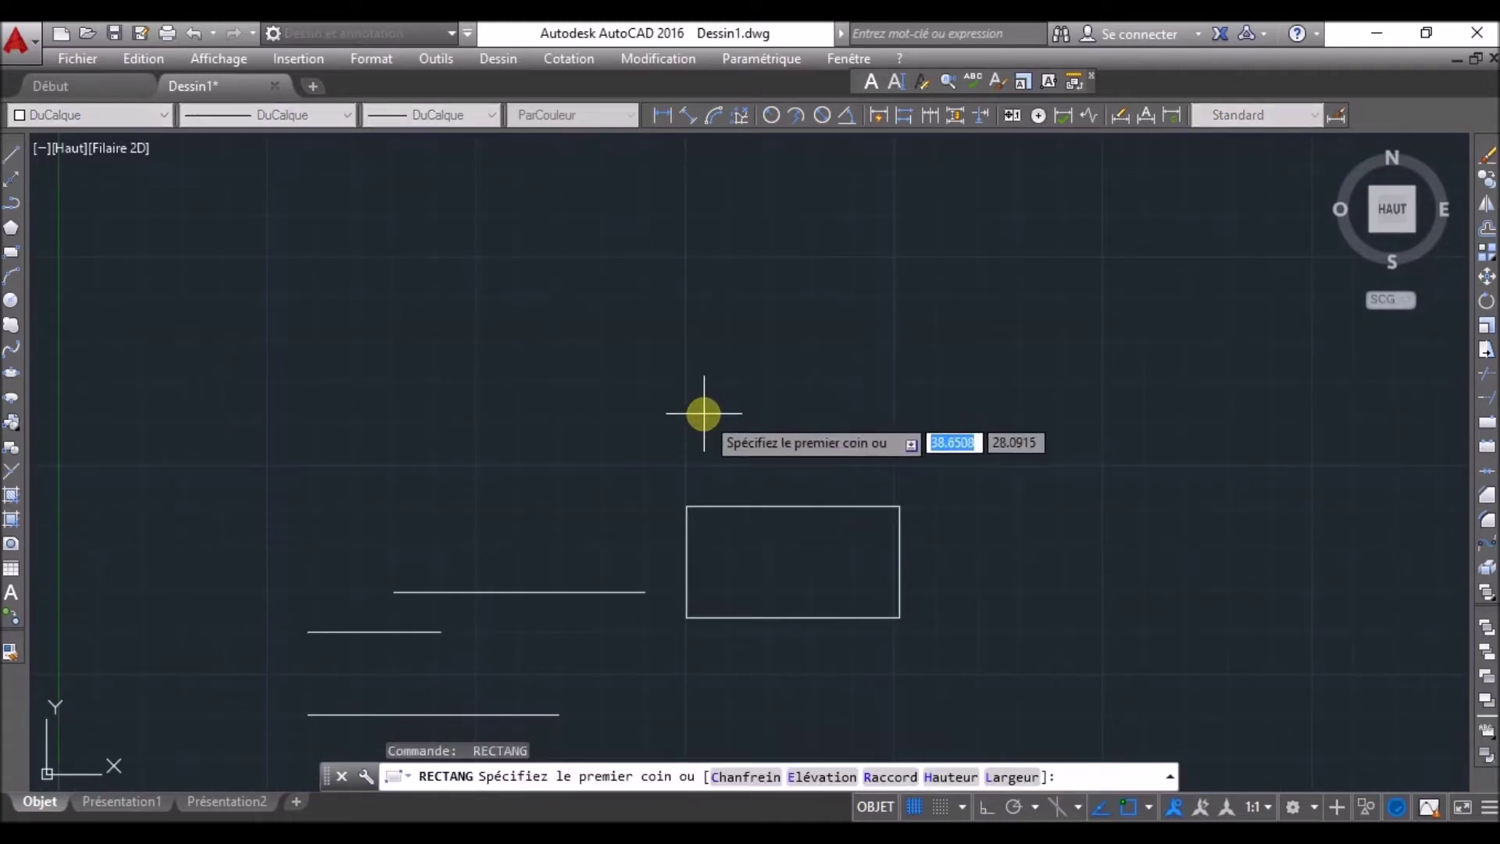
{"action": "left_click", "coordinate": [702, 413]}
{"action": "left_click", "coordinate": [793, 477]}
{"action": "key", "text": "Return"}
{"action": "left_click", "coordinate": [857, 418]}
{"action": "left_click", "coordinate": [949, 472]}
{"action": "key", "text": "Return"}
{"action": "middle_click_drag", "start_coordinate": [1000, 535], "coordinate": [880, 288]}
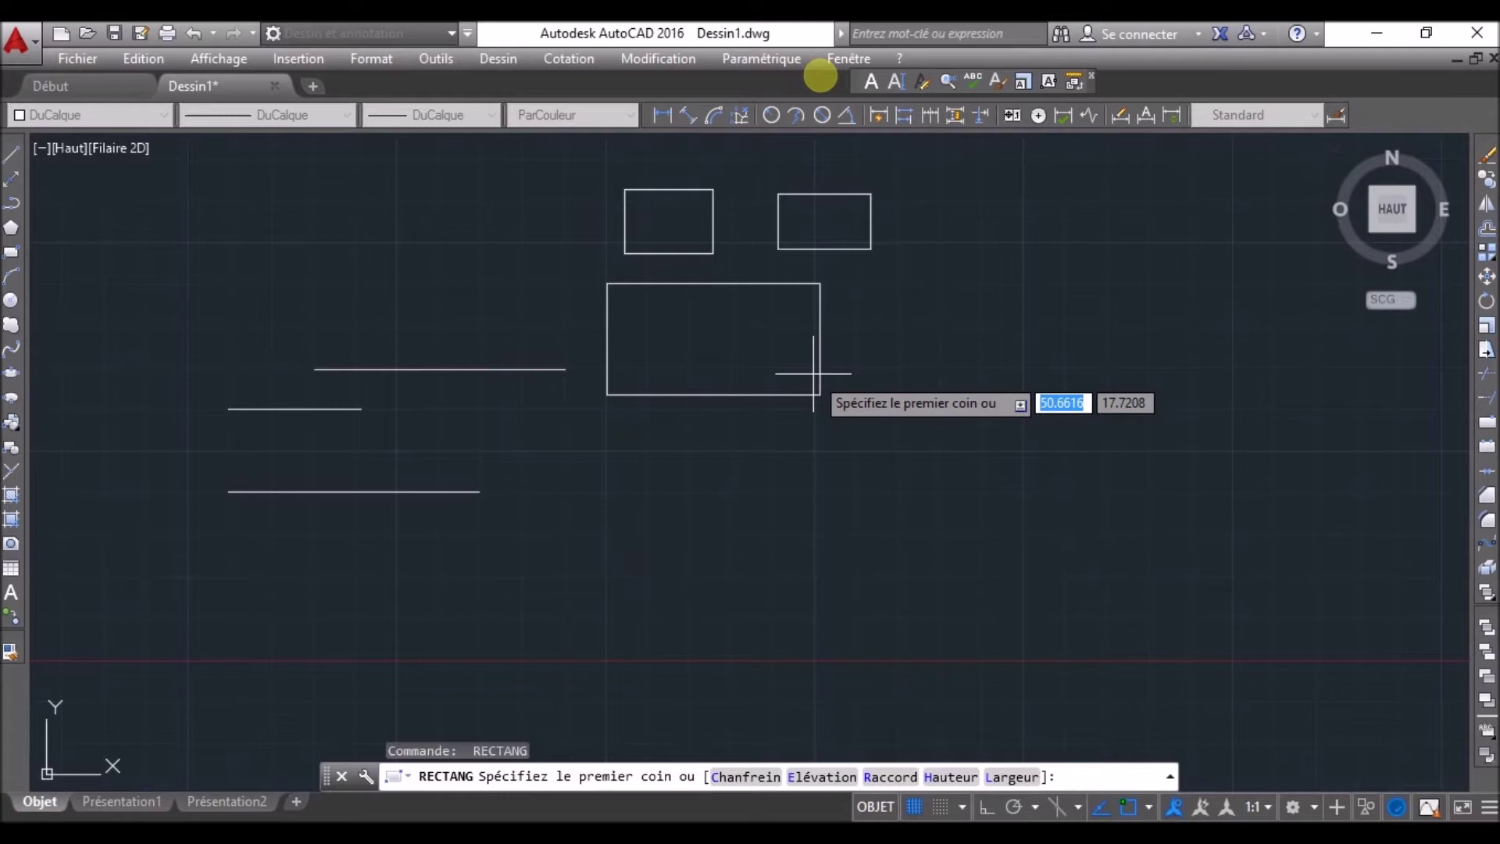
{"action": "key", "text": "Escape"}
{"action": "key", "text": "Escape"}
- Draw a larger freehand rectangle below the first one, offset to its right
{"action": "middle_click_drag", "start_coordinate": [713, 449], "coordinate": [671, 544]}
{"action": "left_click", "coordinate": [11, 252]}
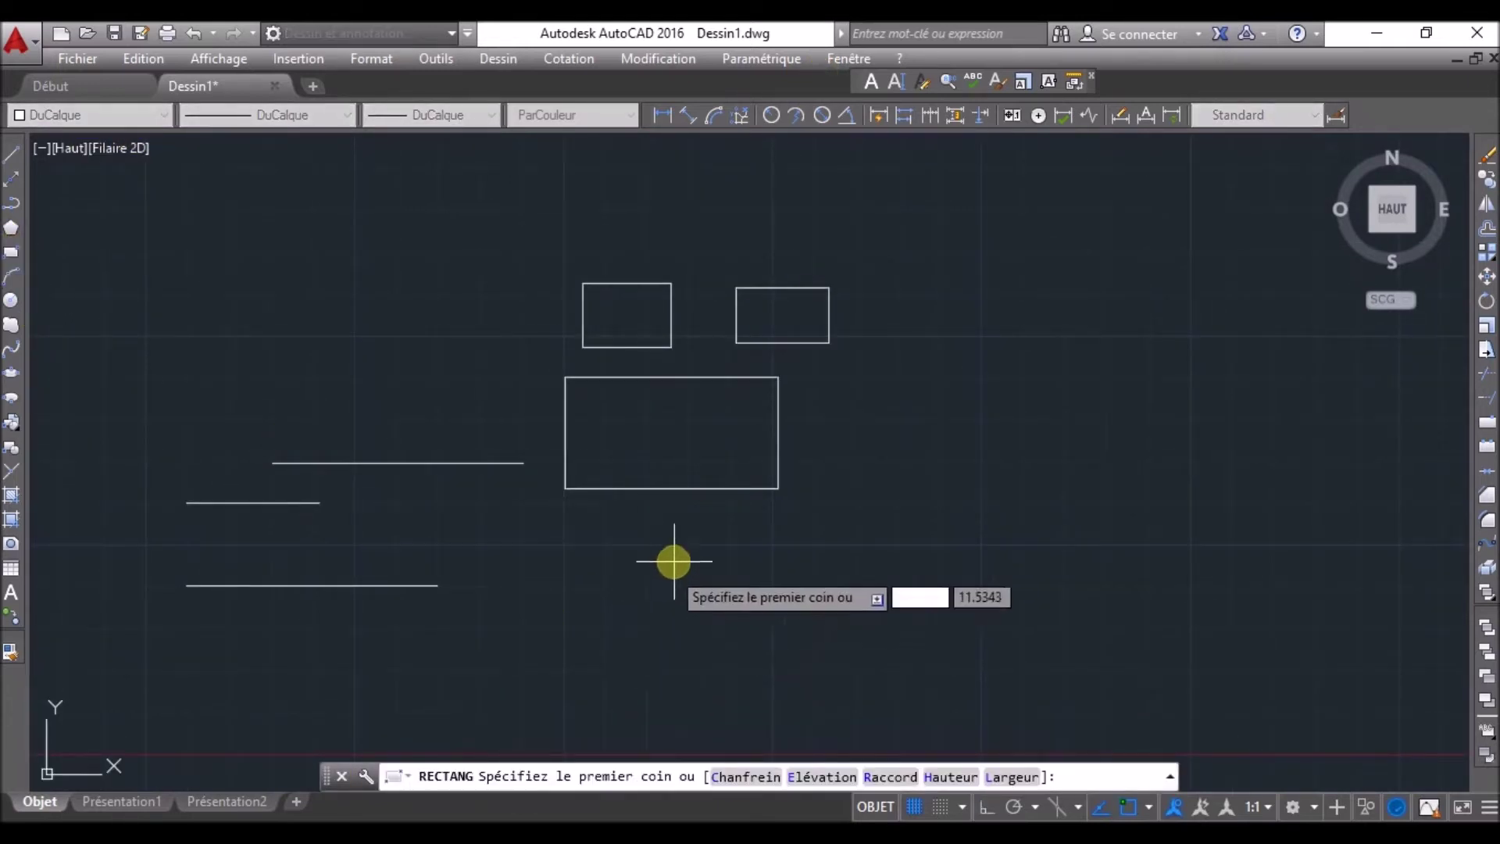
{"action": "left_click", "coordinate": [683, 520]}
{"action": "left_click", "coordinate": [985, 647]}
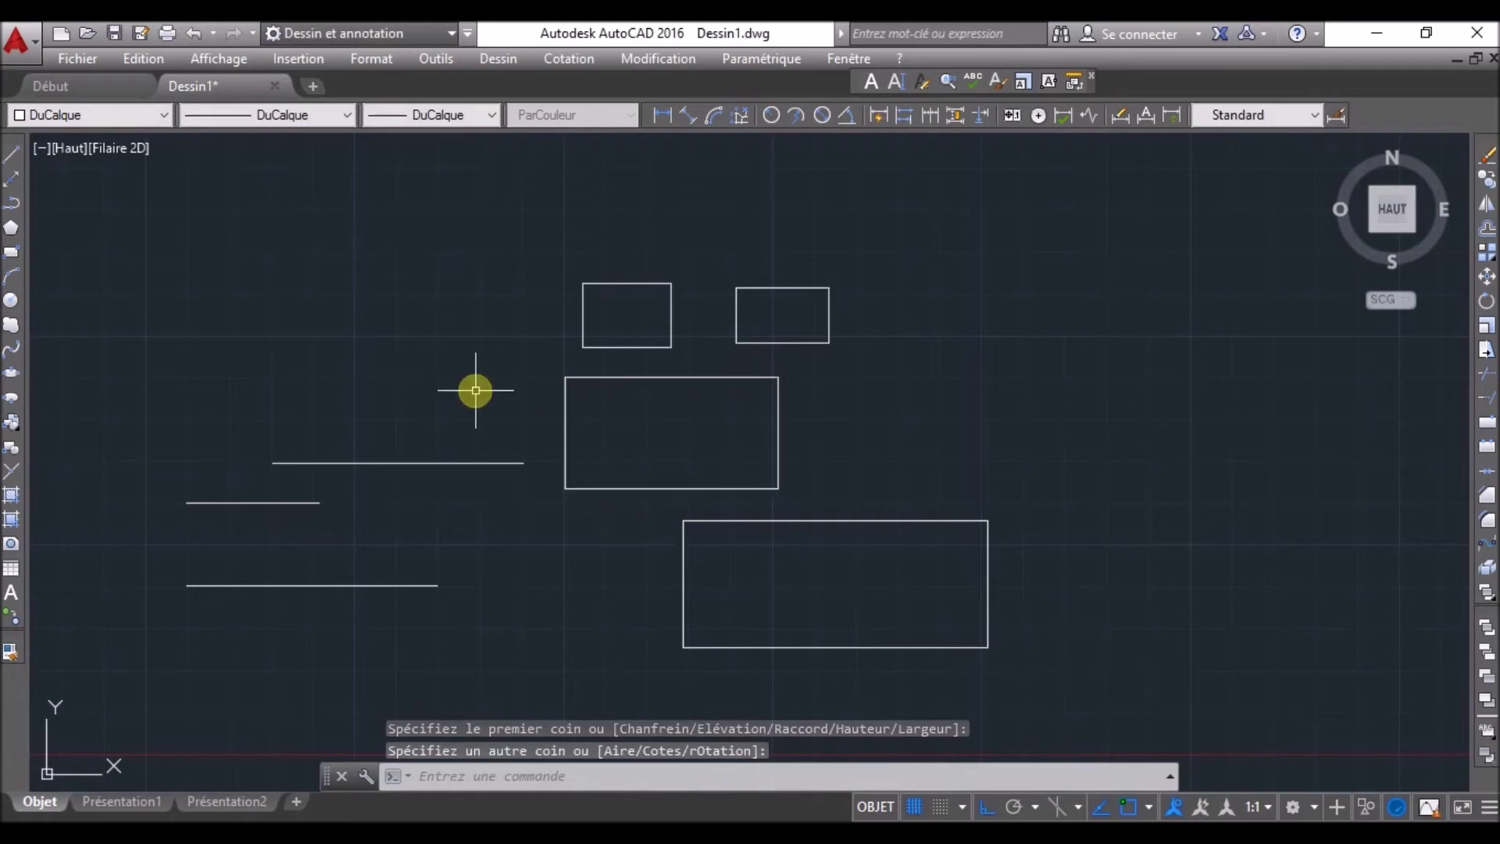
- Select the small upper rectangles with a left-to-right window that only cuts across the two larger ones, and clear the selection
{"action": "middle_click_drag", "start_coordinate": [751, 461], "coordinate": [670, 409]}
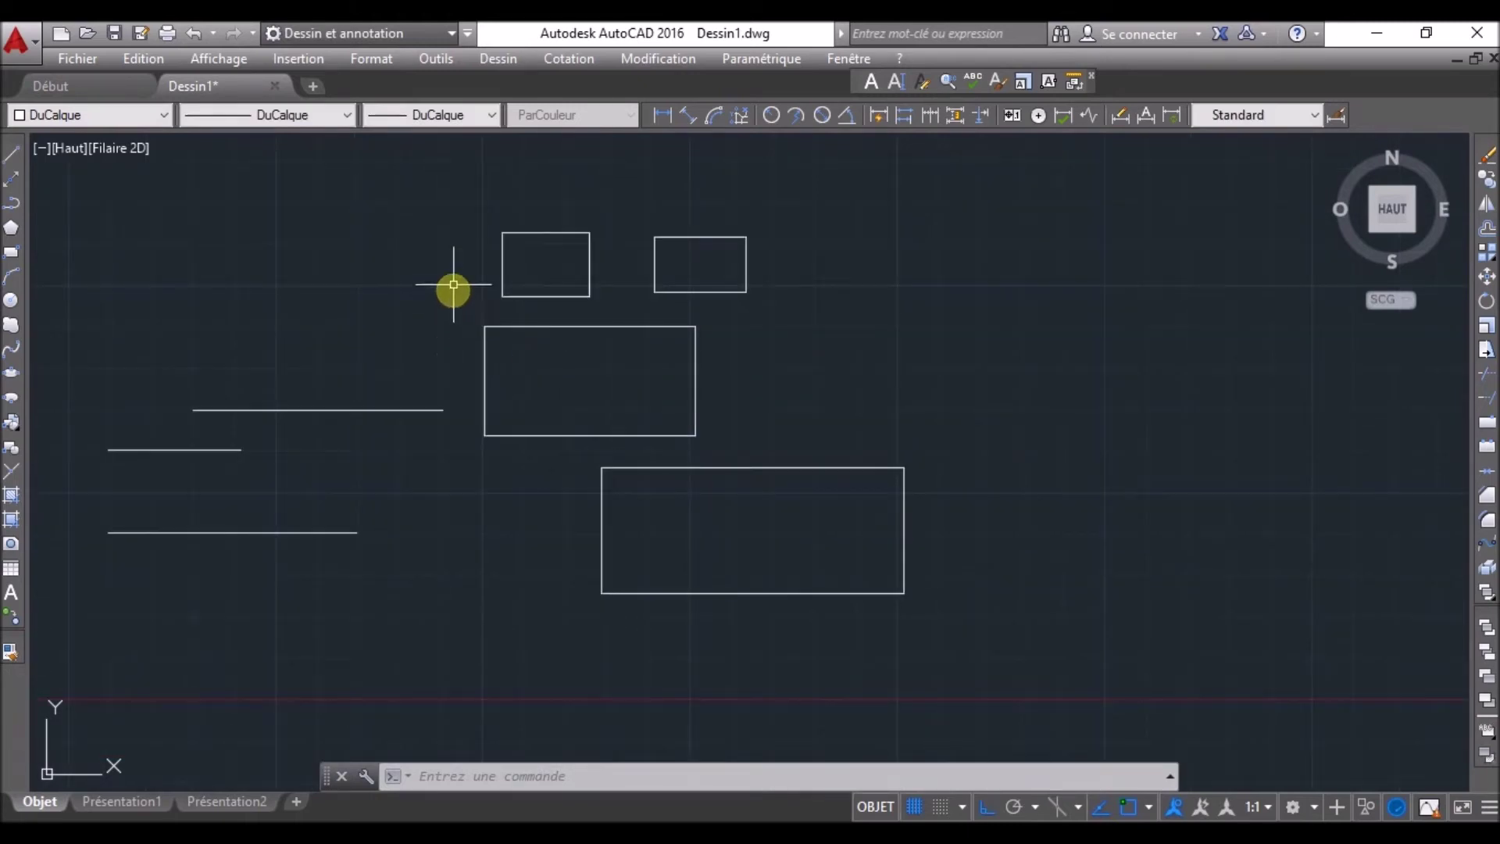
{"action": "left_click", "coordinate": [487, 185]}
{"action": "left_click", "coordinate": [635, 396]}
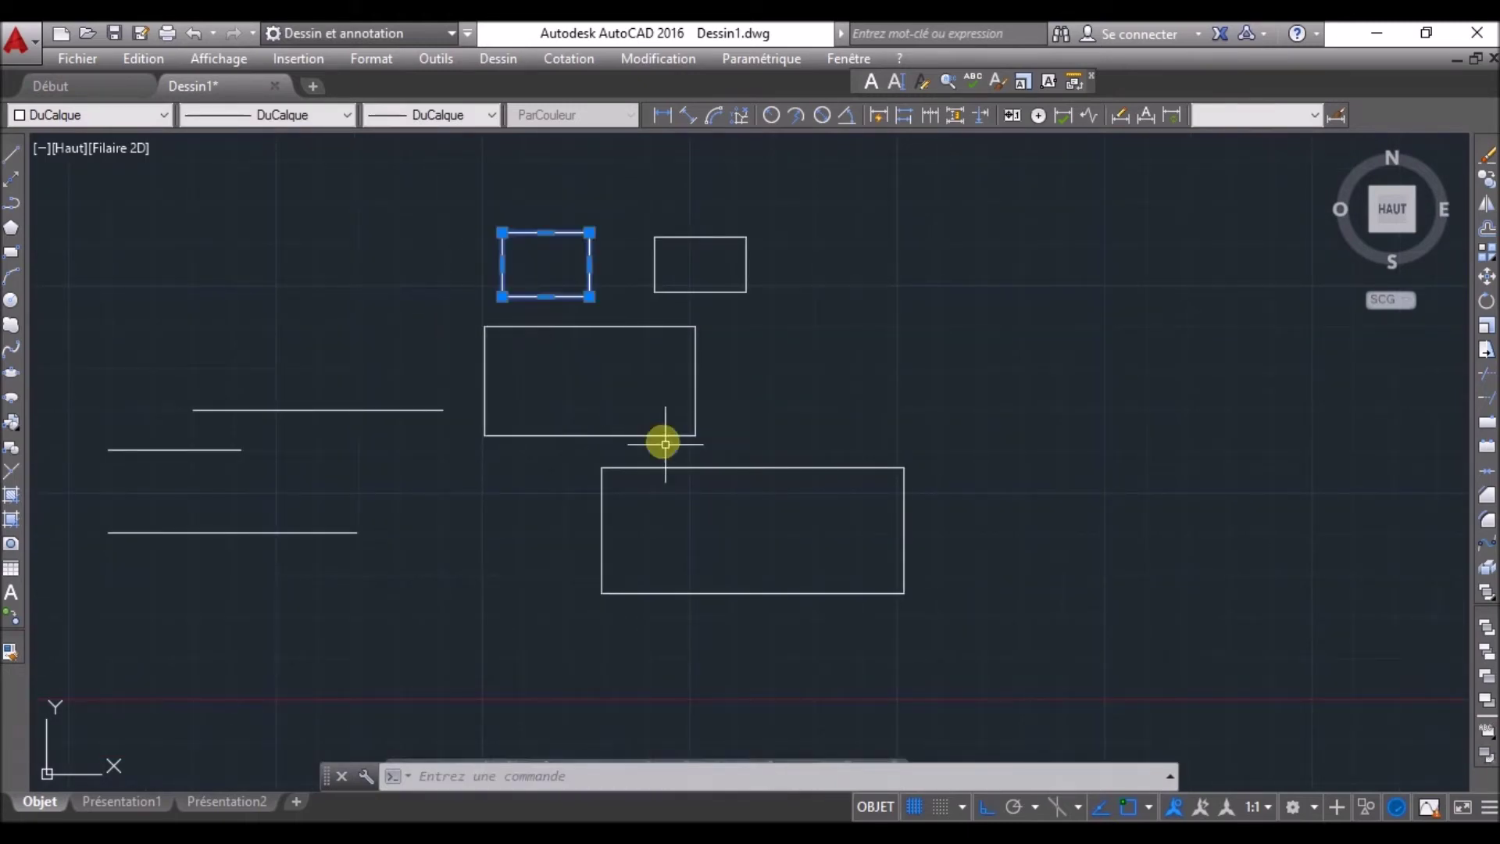
{"action": "key", "text": "Escape"}
{"action": "left_click", "coordinate": [493, 185]}
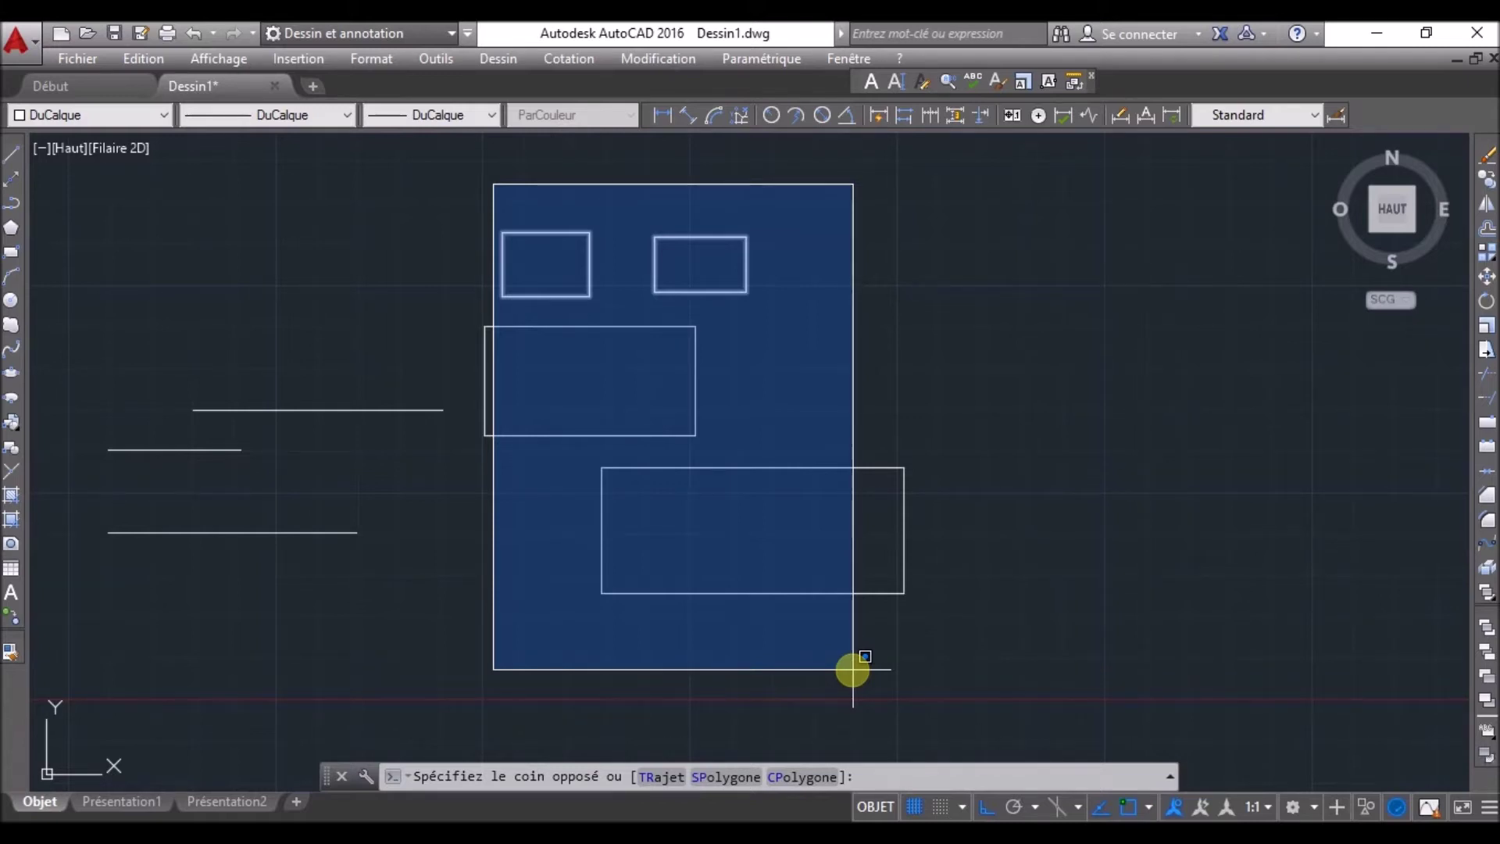
{"action": "left_click", "coordinate": [852, 669]}
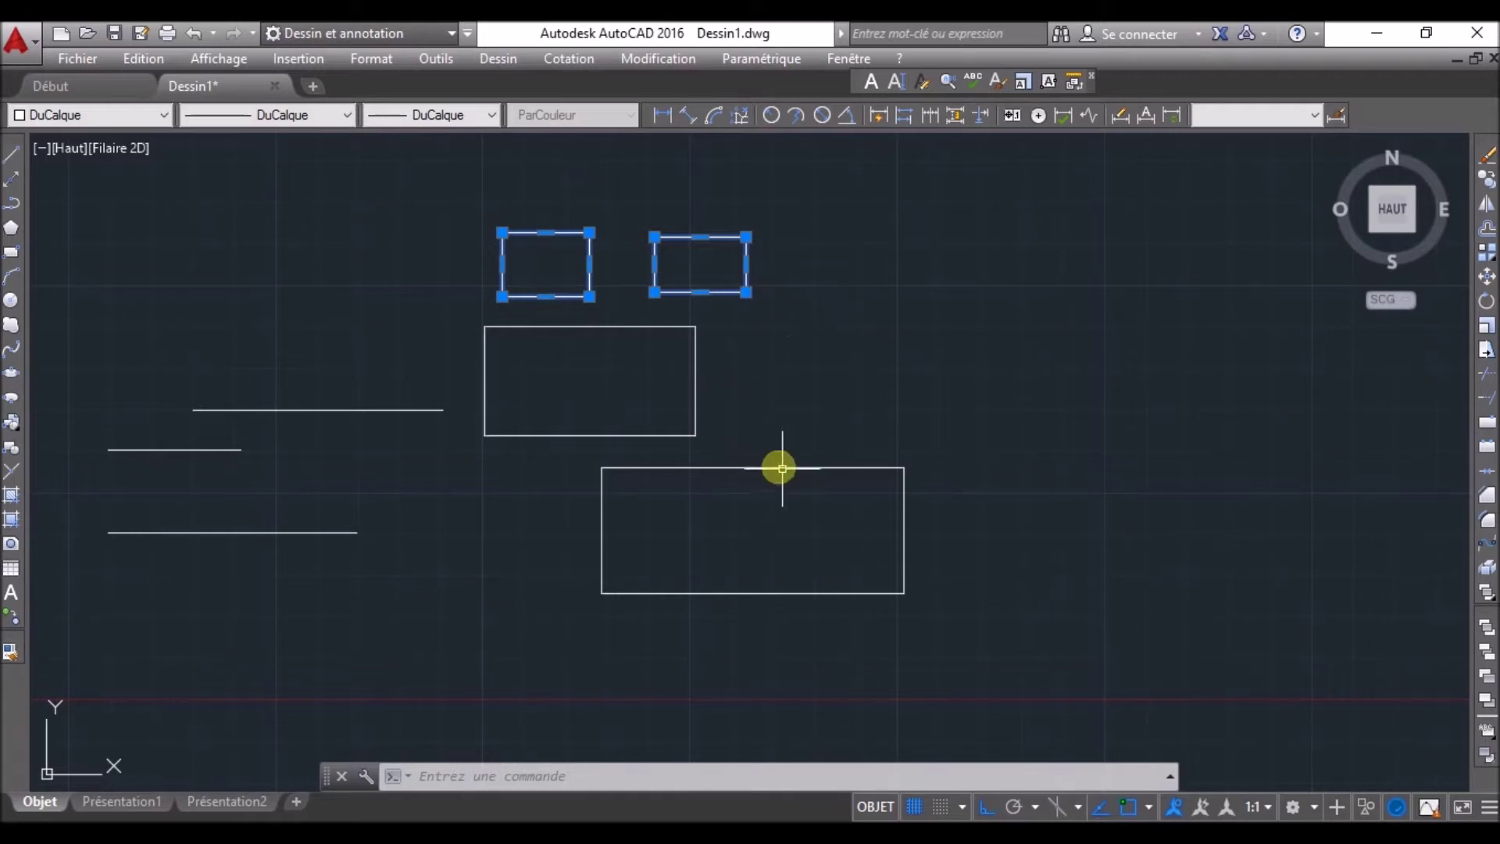
{"action": "key", "text": "Escape"}
{"action": "key", "text": "Escape"}
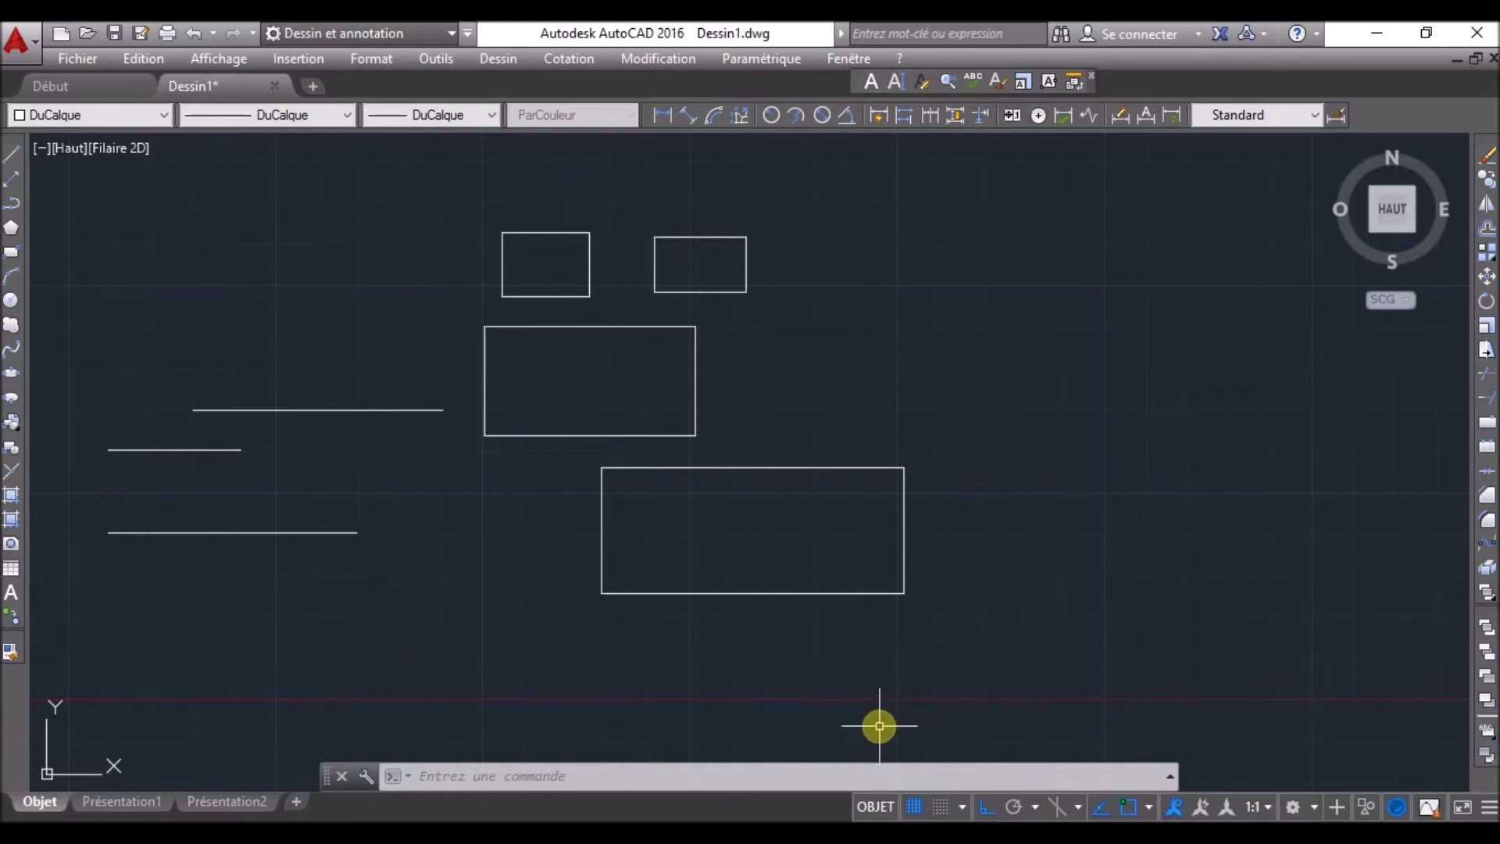
- Select all four rectangles with a right-to-left crossing window that touches the larger ones, and clear the selection
{"action": "left_click", "coordinate": [854, 707]}
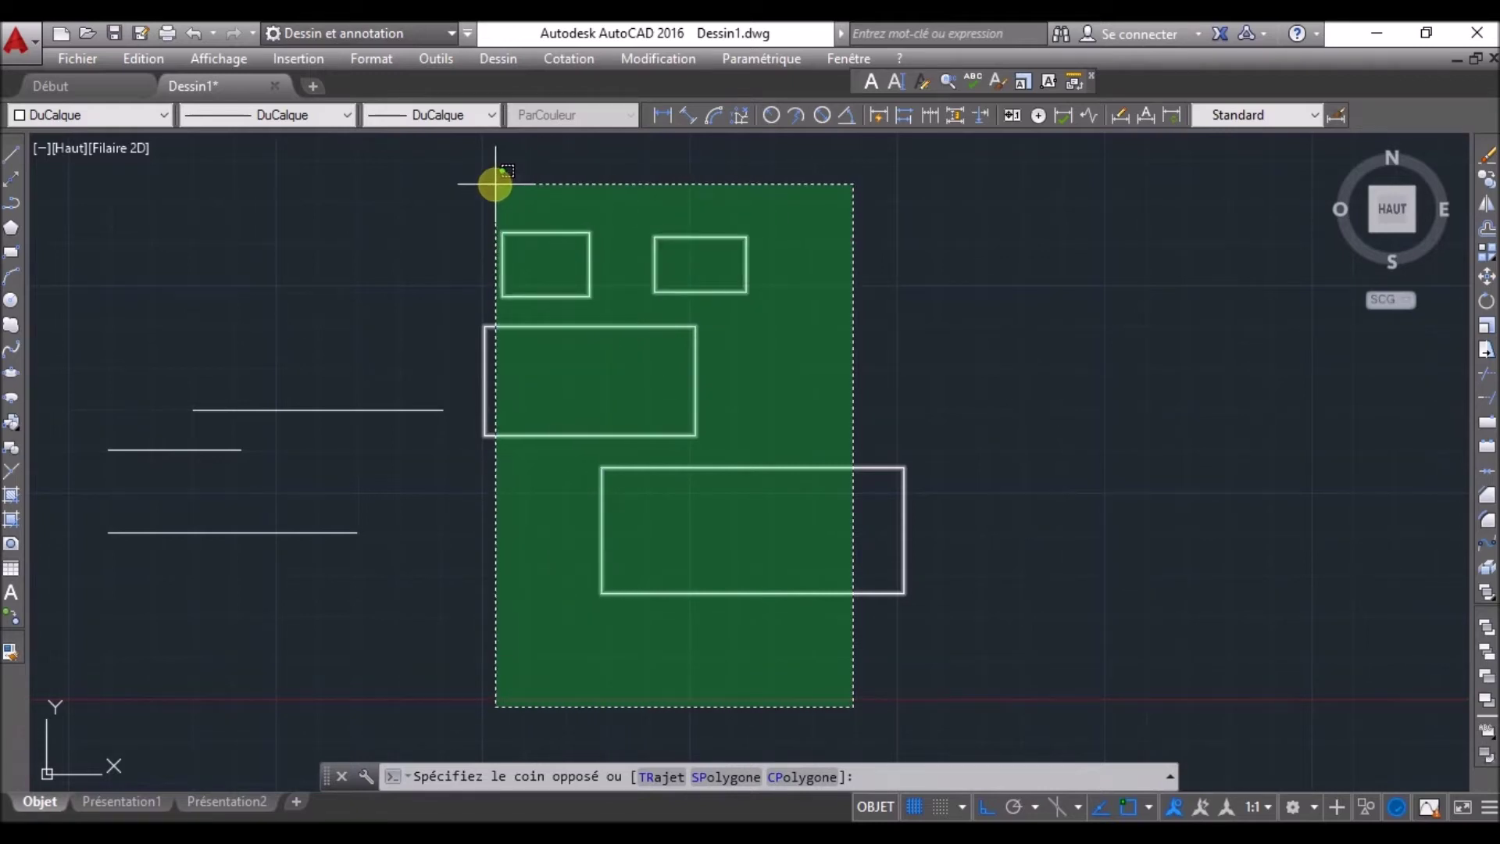
{"action": "left_click", "coordinate": [495, 185]}
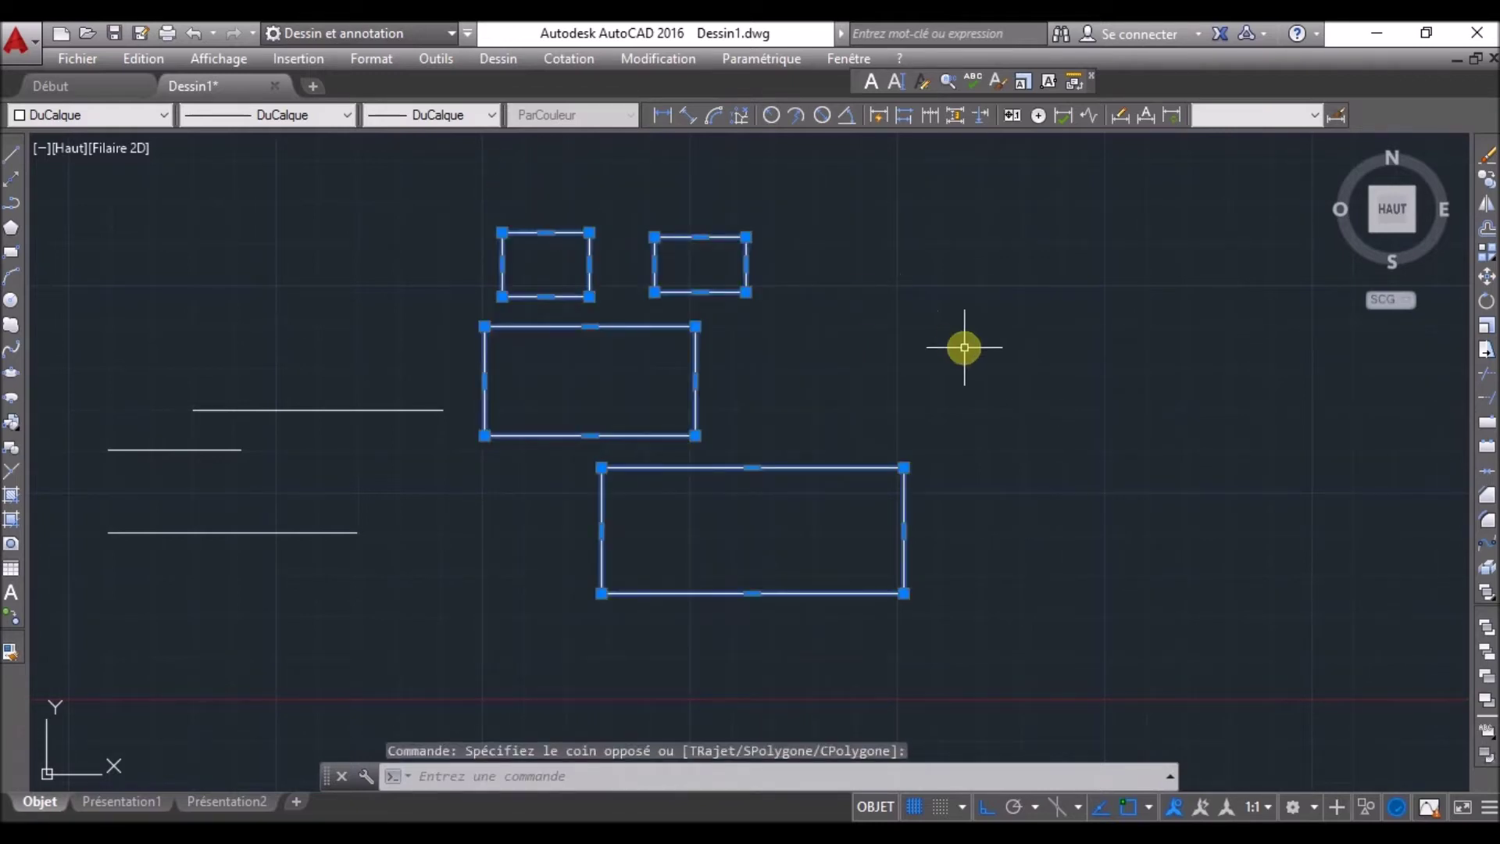
{"action": "key", "text": "Escape"}
{"action": "key", "text": "Escape"}
{"action": "key", "text": "Escape"}
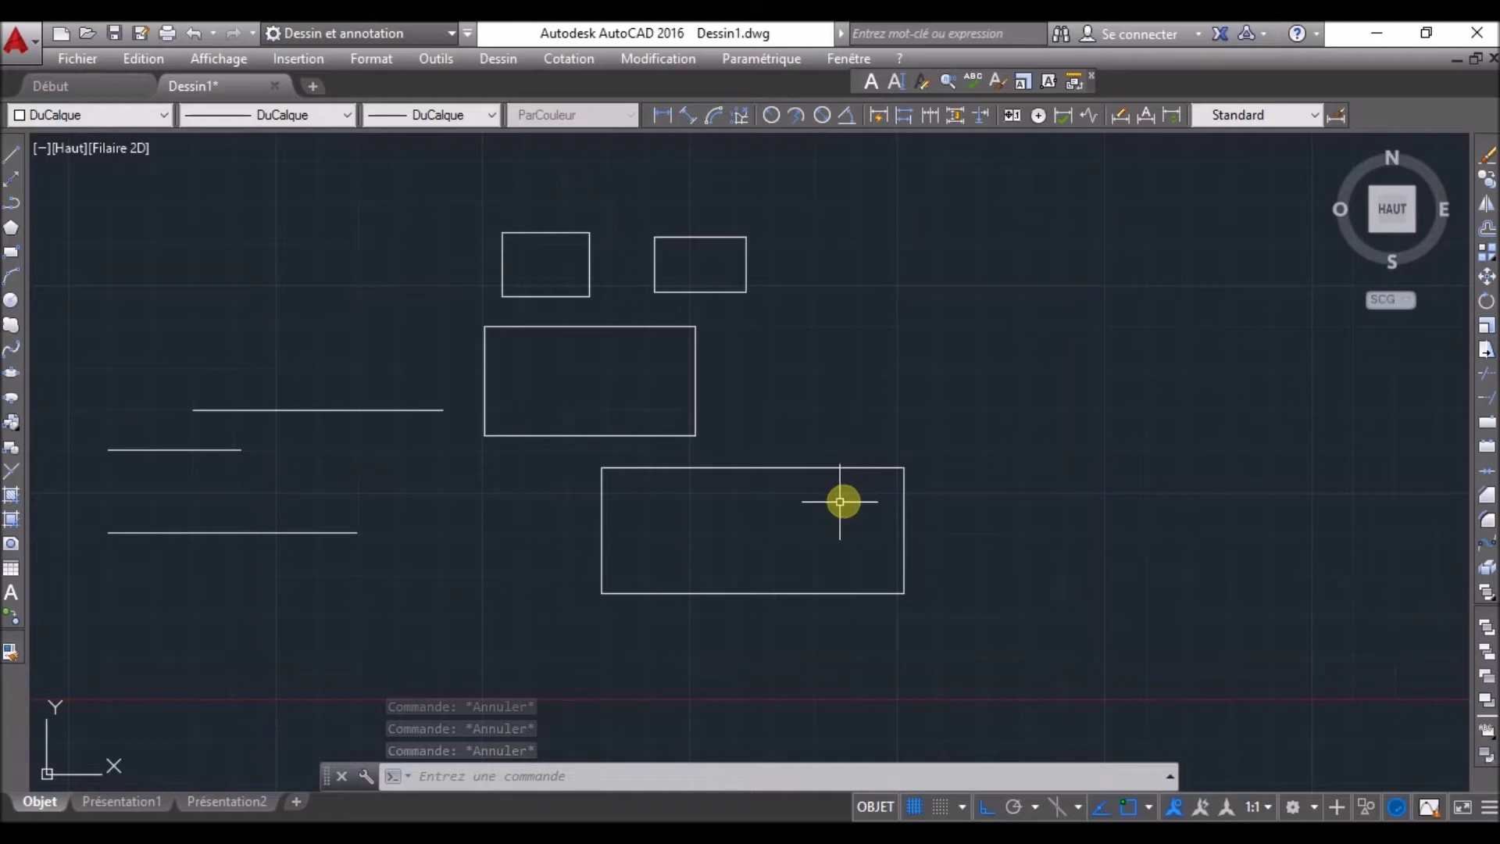
{"action": "left_click", "coordinate": [817, 650]}
{"action": "left_click", "coordinate": [496, 223]}
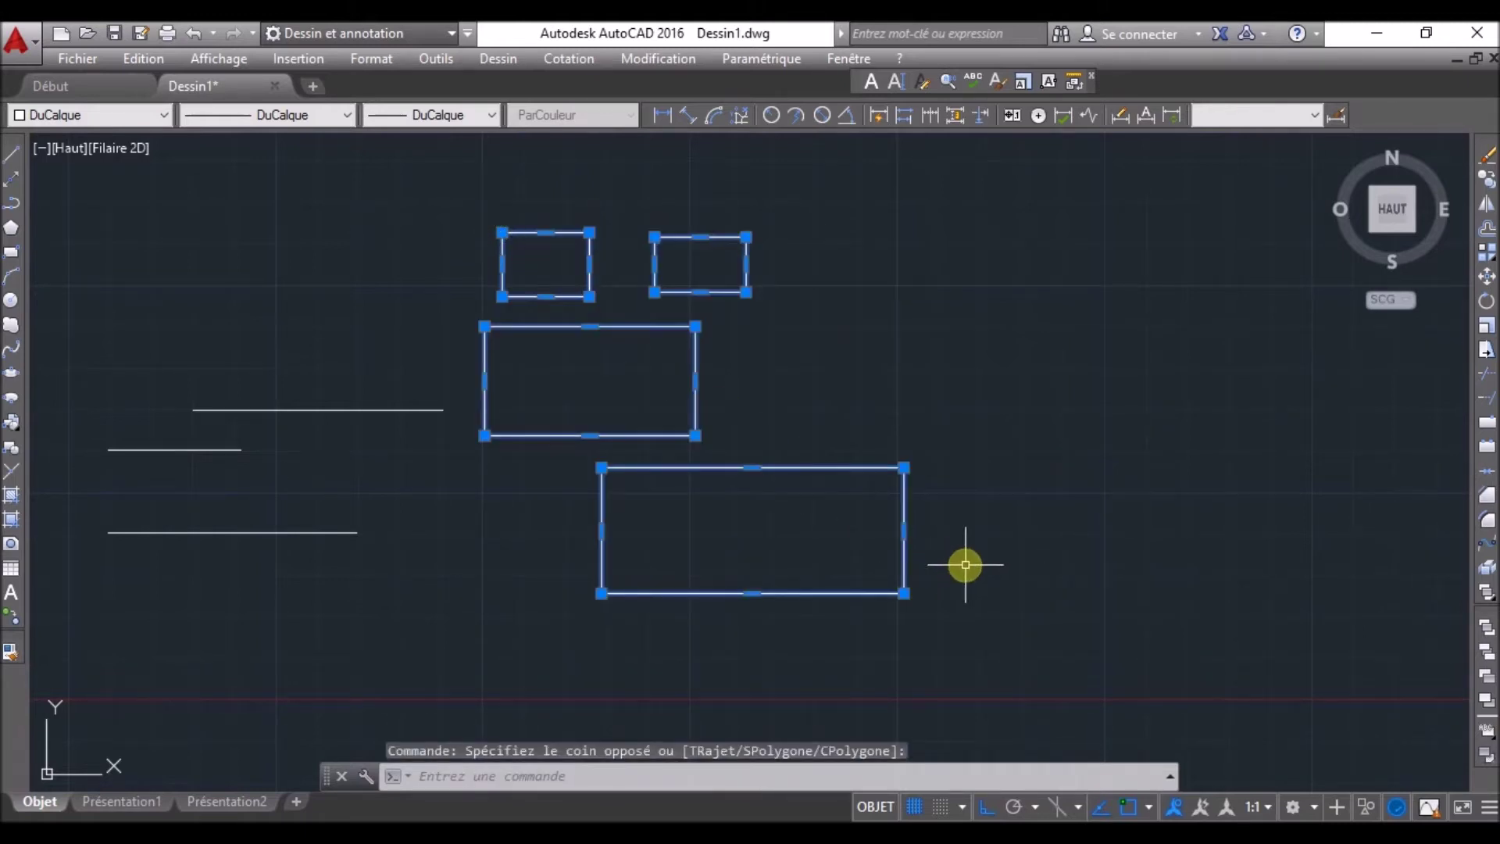
{"action": "key", "text": "Escape"}
{"action": "key", "text": "Escape"}
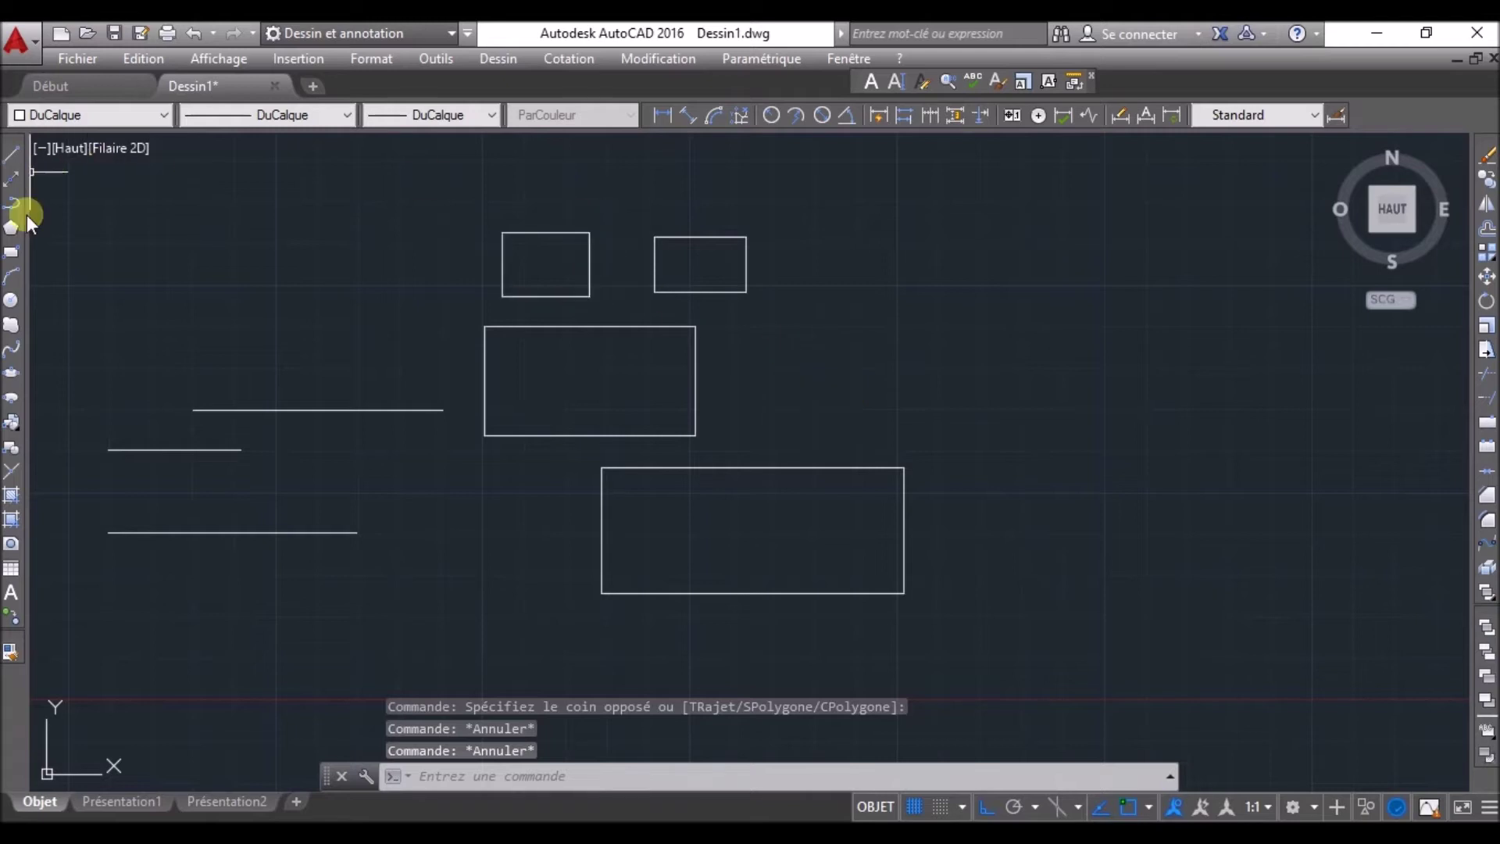
- Erase the right-hand small rectangle, starting the Erase command before selecting the object with a crossing window
{"action": "scroll", "coordinate": [344, 343], "scroll_direction": "down", "scroll_amount": 2}
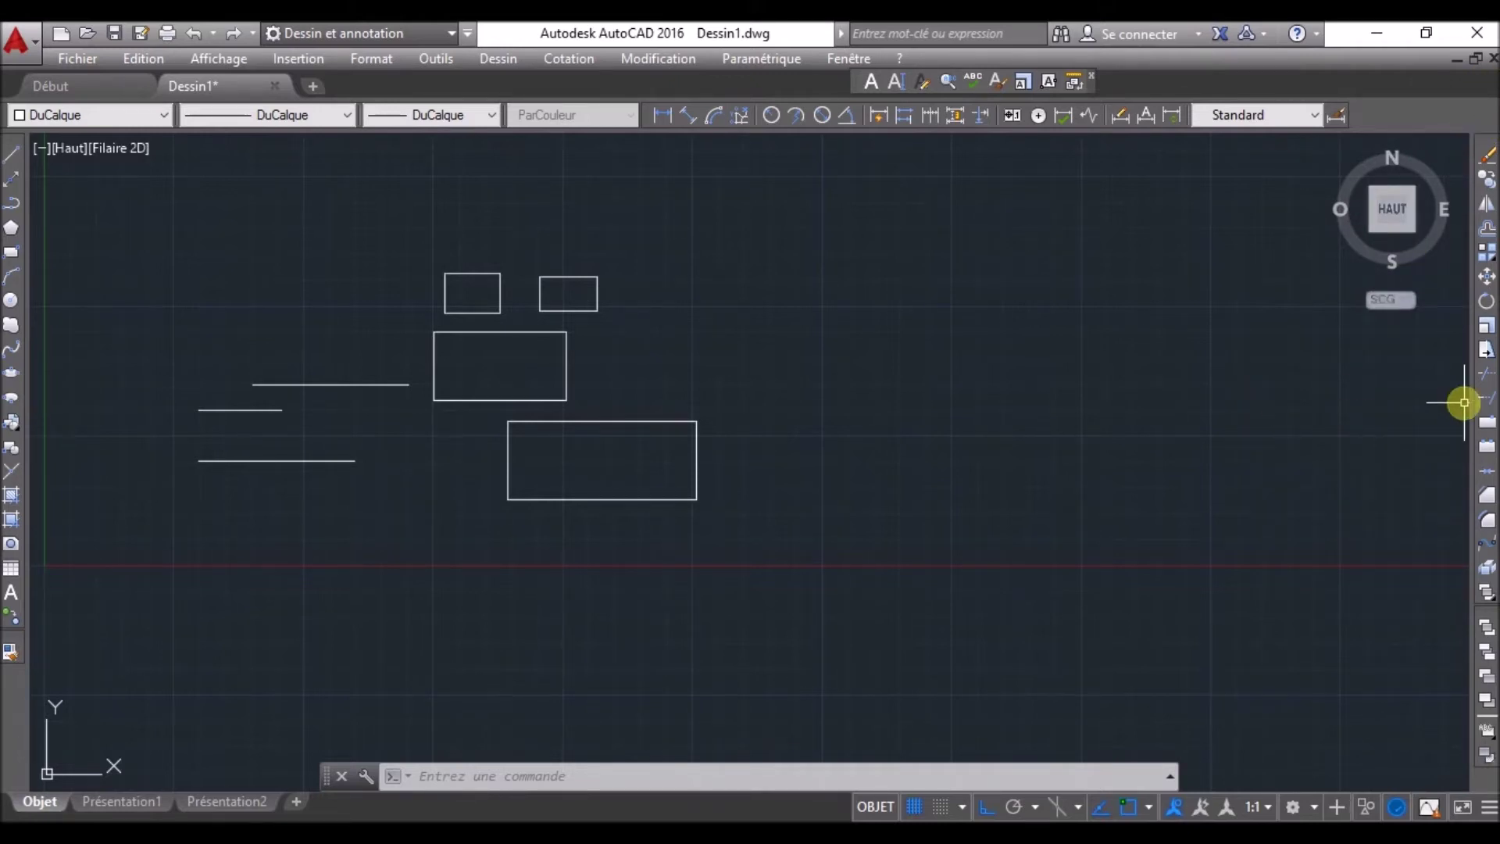
{"action": "left_click", "coordinate": [1487, 160]}
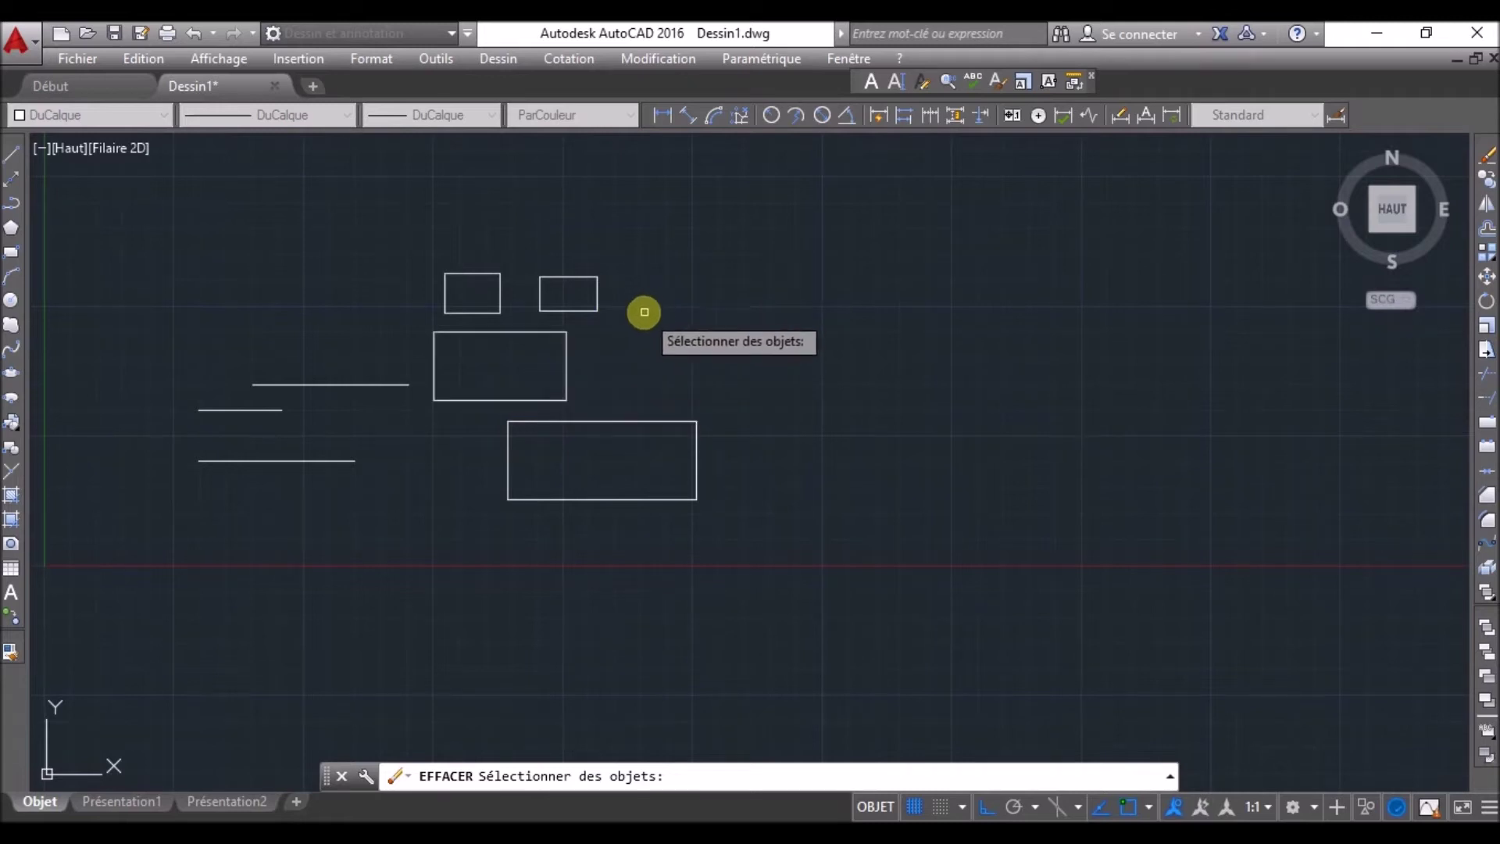
{"action": "left_click", "coordinate": [612, 320]}
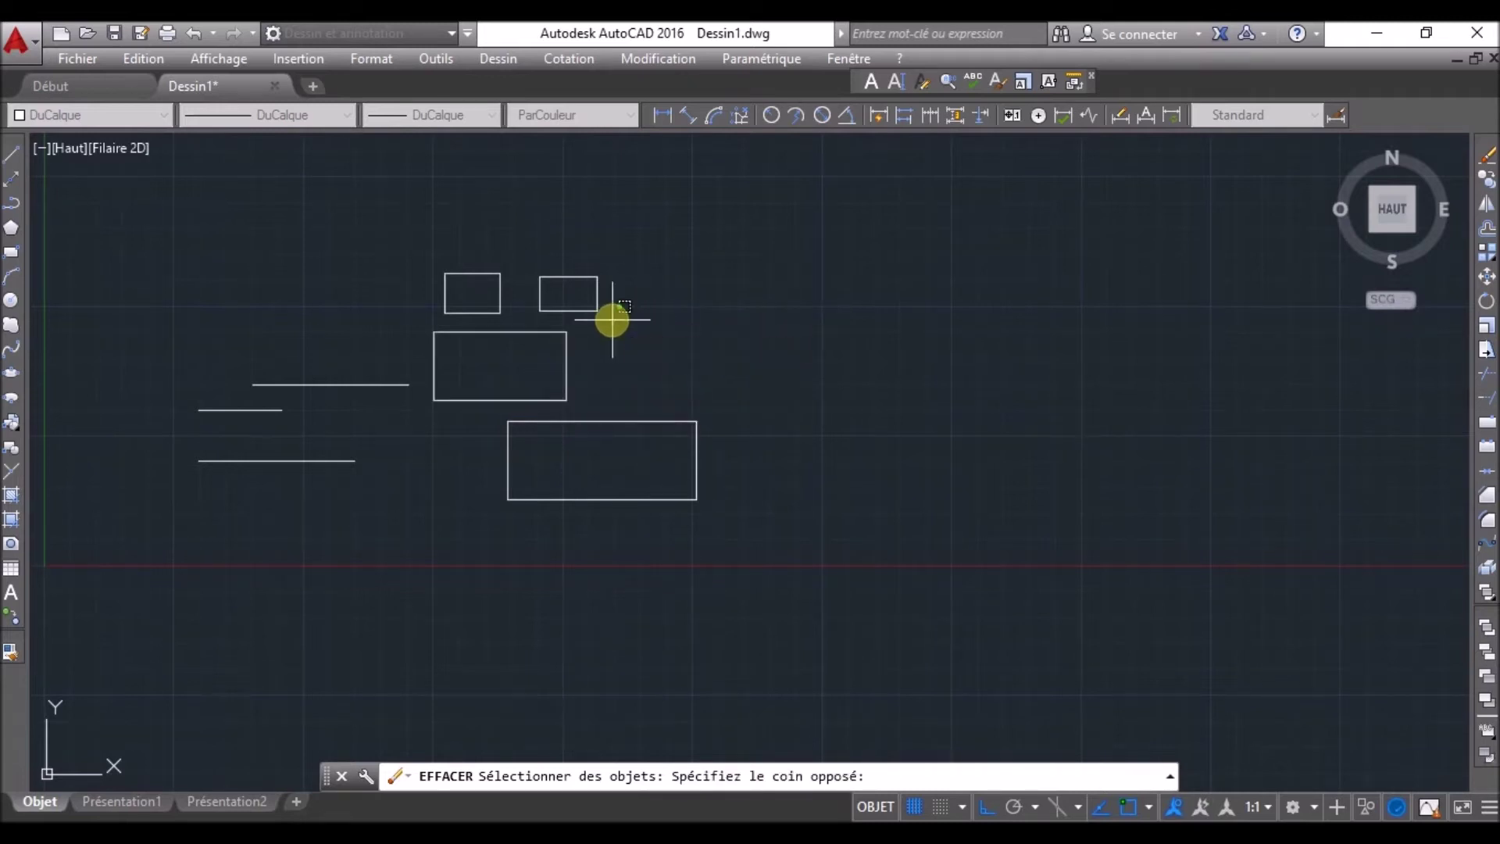
{"action": "left_click", "coordinate": [531, 269]}
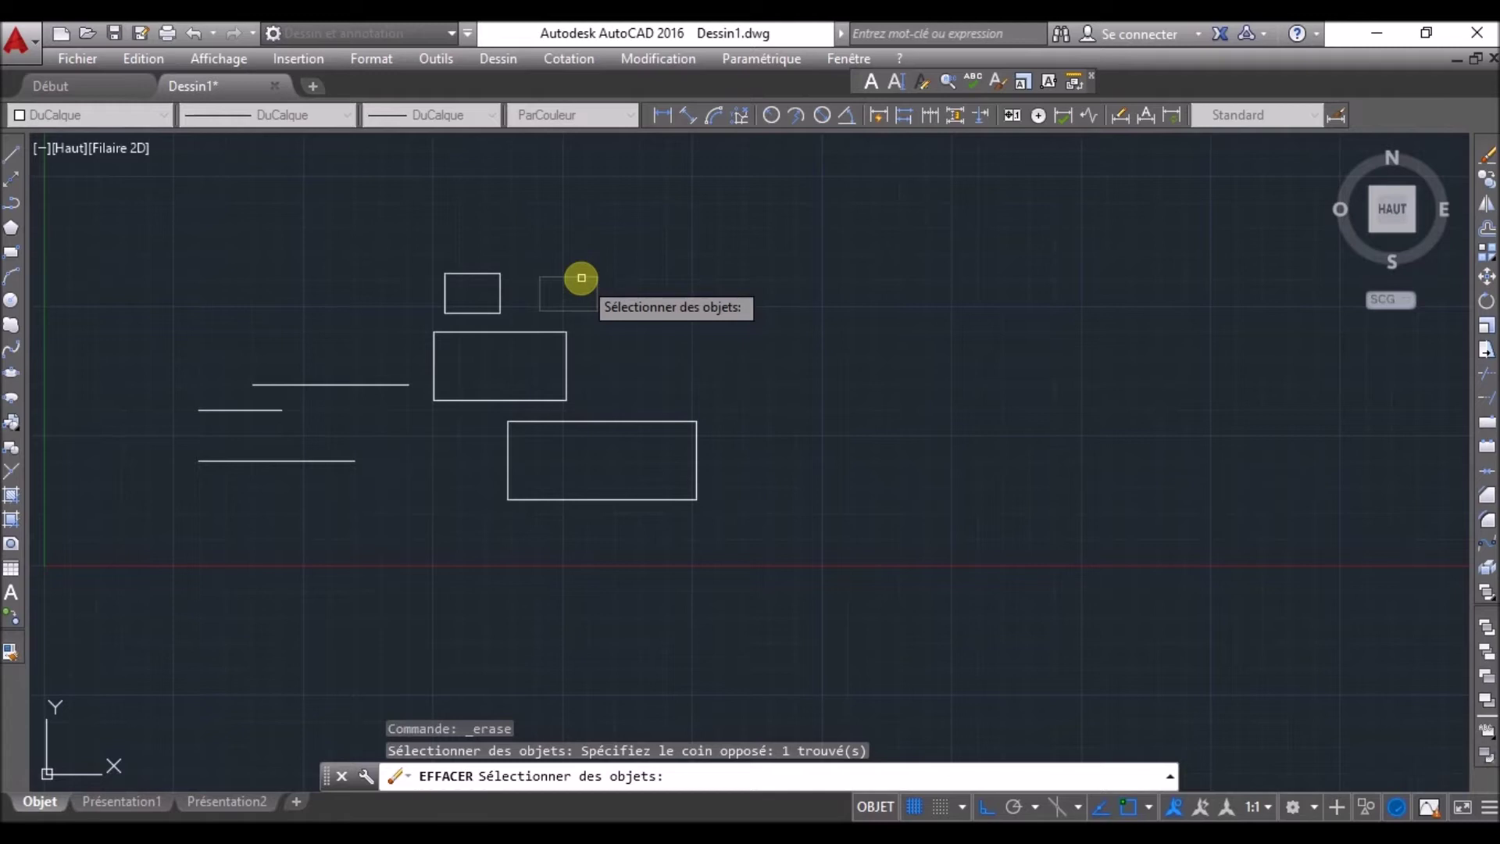
{"action": "key", "text": "Return"}
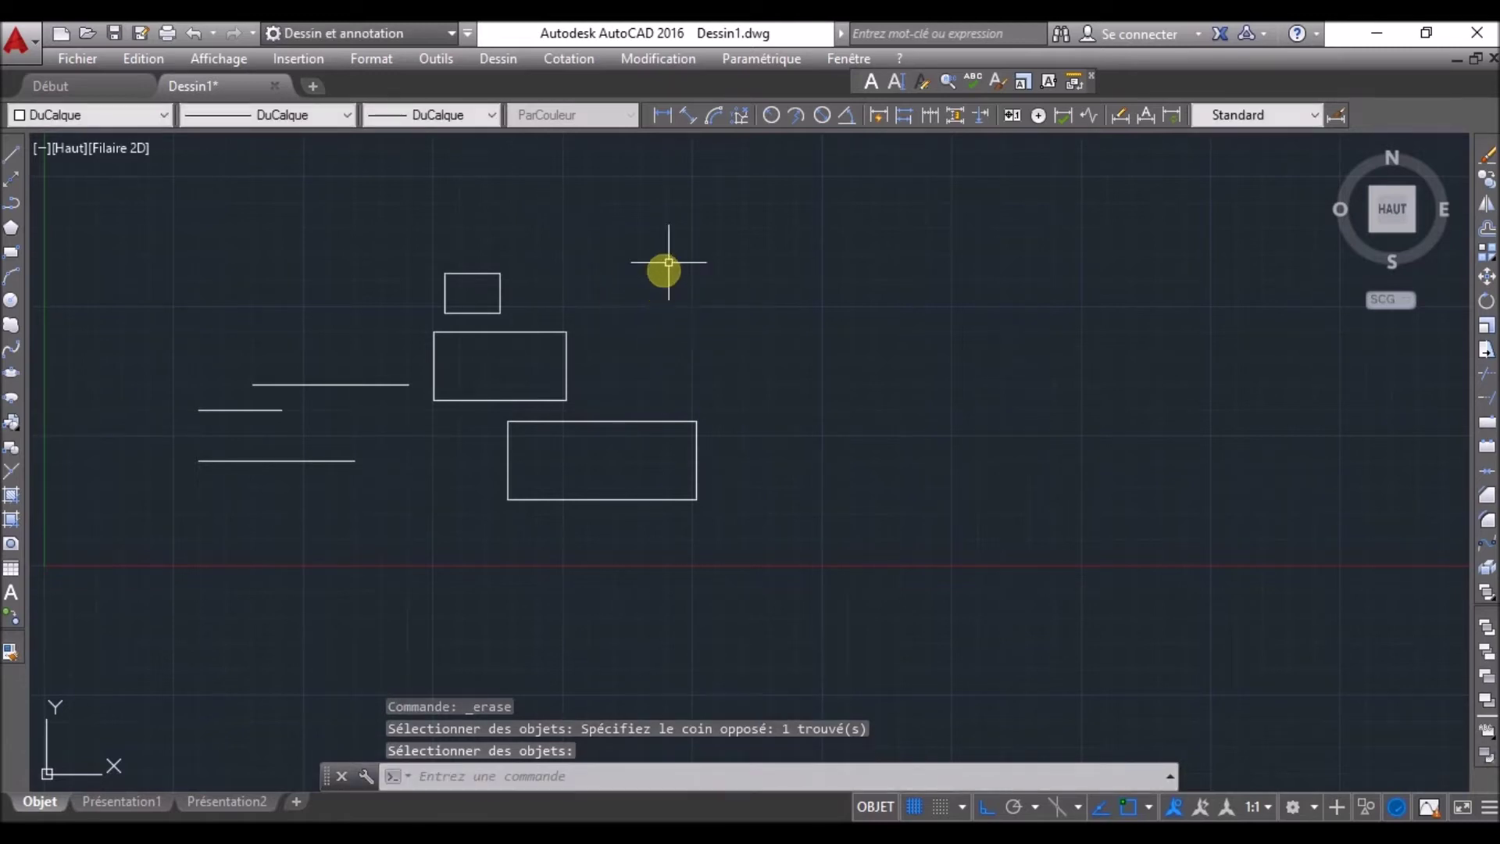
- Erase the remaining small rectangle, selecting it with a crossing window before running the Erase command
{"action": "middle_click_drag", "start_coordinate": [552, 301], "coordinate": [780, 399]}
{"action": "scroll", "coordinate": [813, 559], "scroll_direction": "up", "scroll_amount": 2}
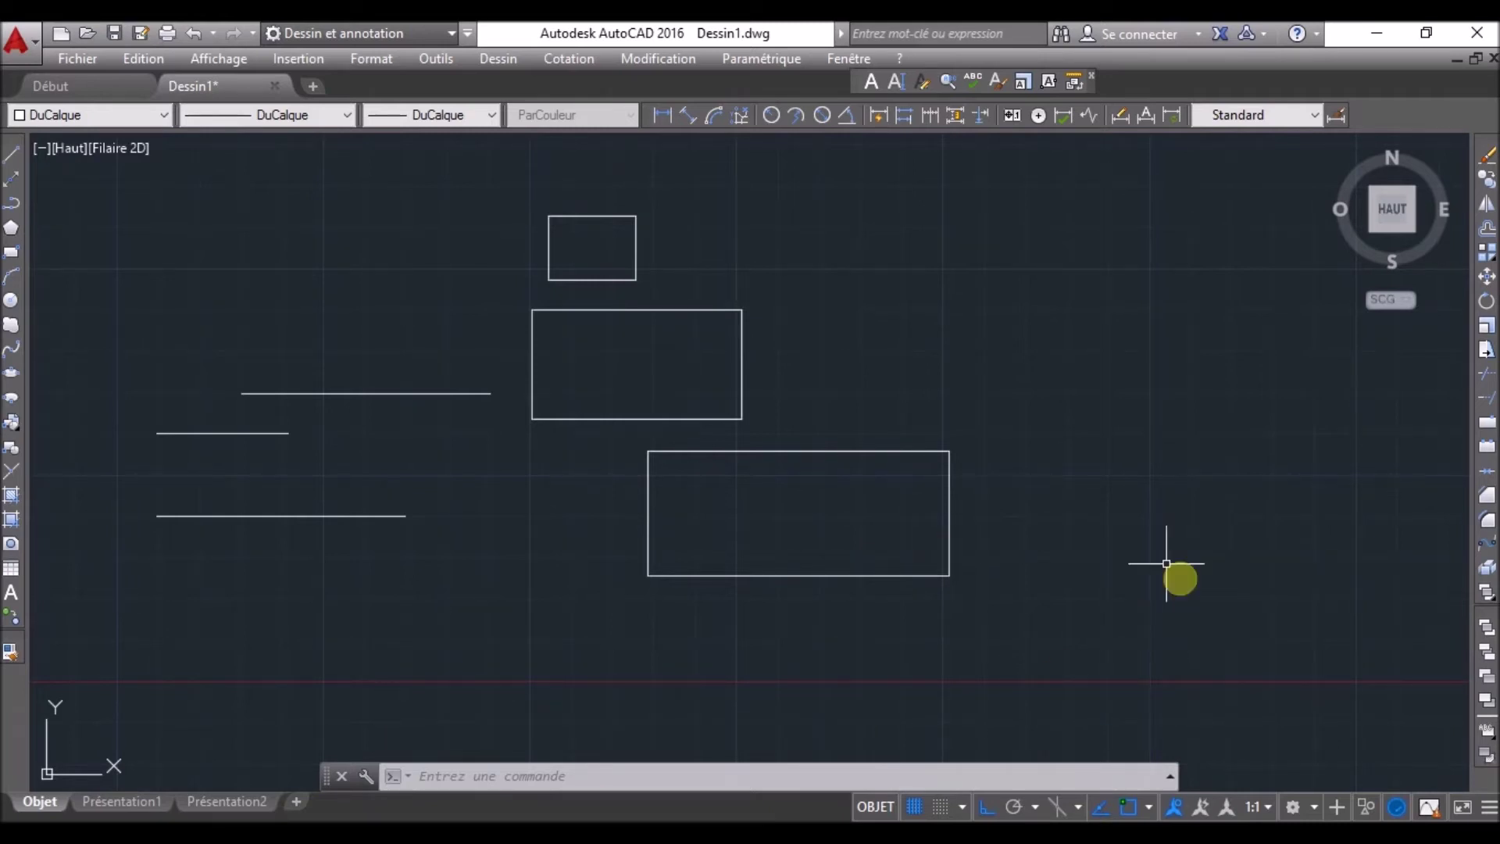
{"action": "left_click", "coordinate": [668, 290]}
{"action": "left_click", "coordinate": [494, 206]}
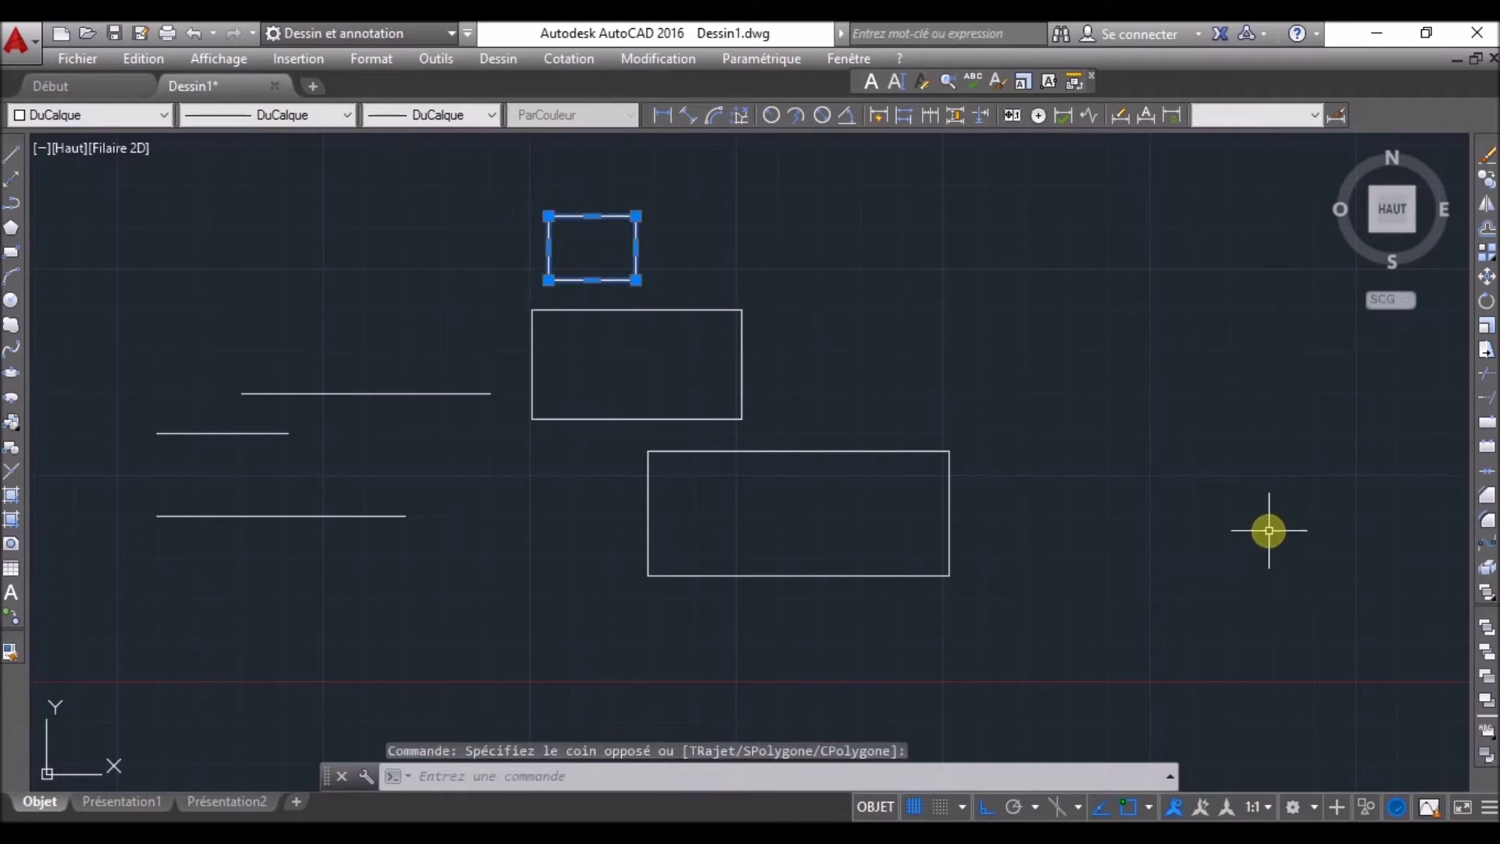
{"action": "left_click", "coordinate": [1486, 162]}
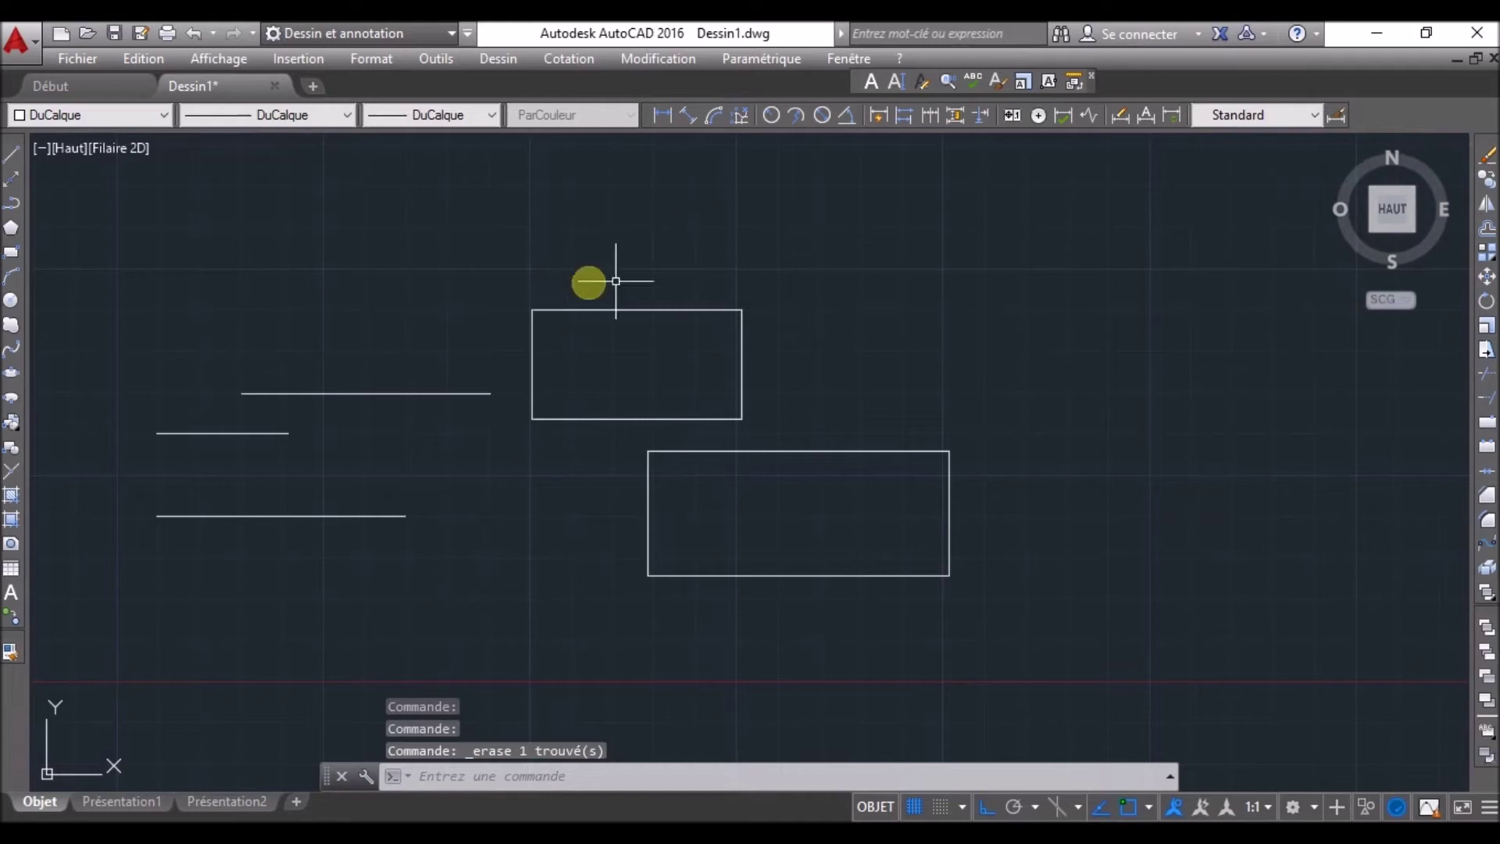
- Copy the upper rectangle about 35.6 units horizontally to the right, using its lower-left corner as base point
{"action": "middle_click_drag", "start_coordinate": [819, 297], "coordinate": [831, 342]}
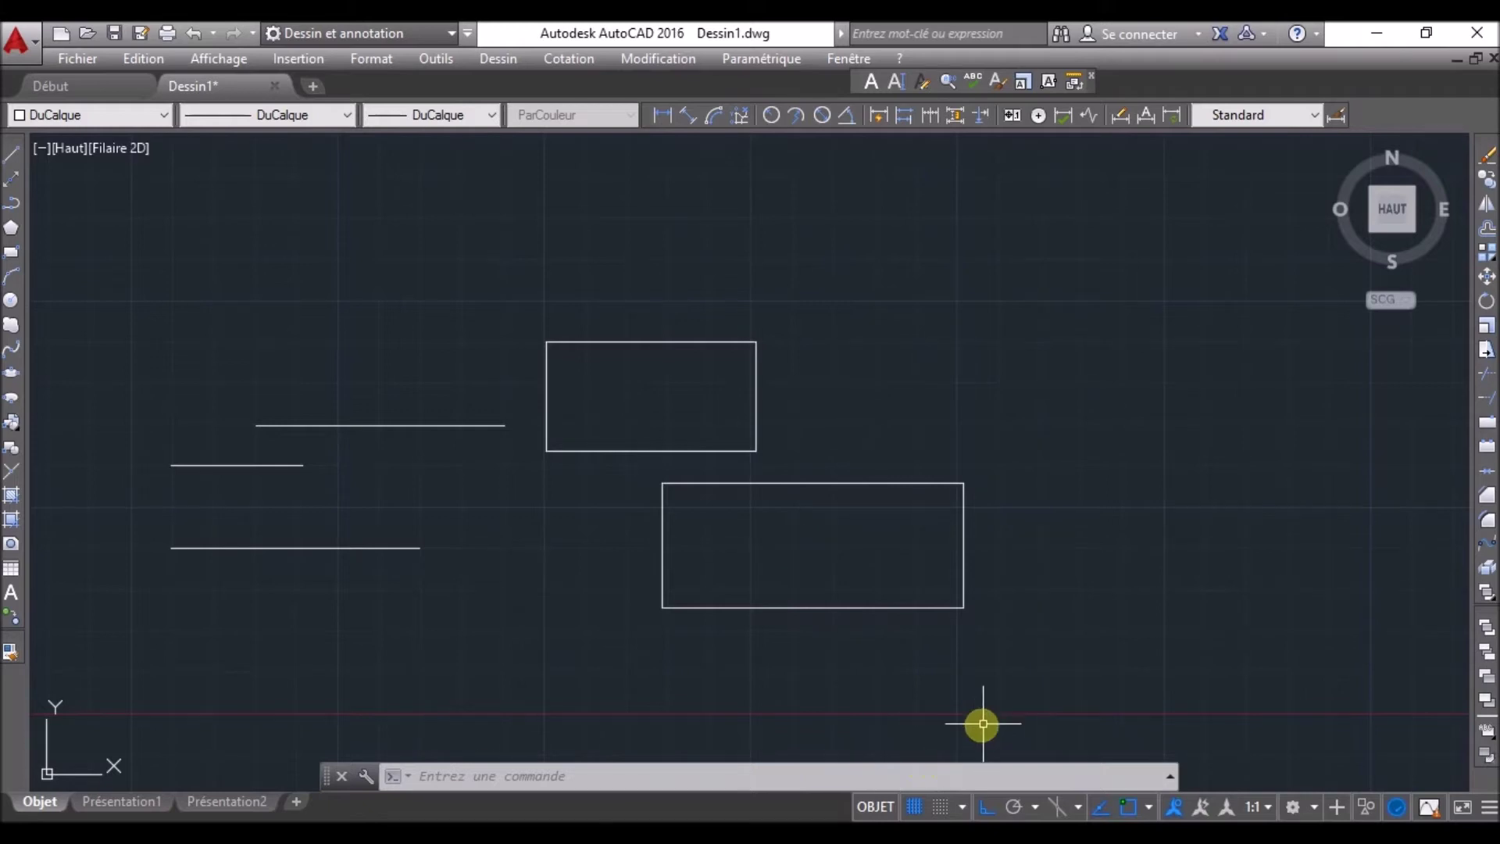
{"action": "left_click", "coordinate": [800, 455]}
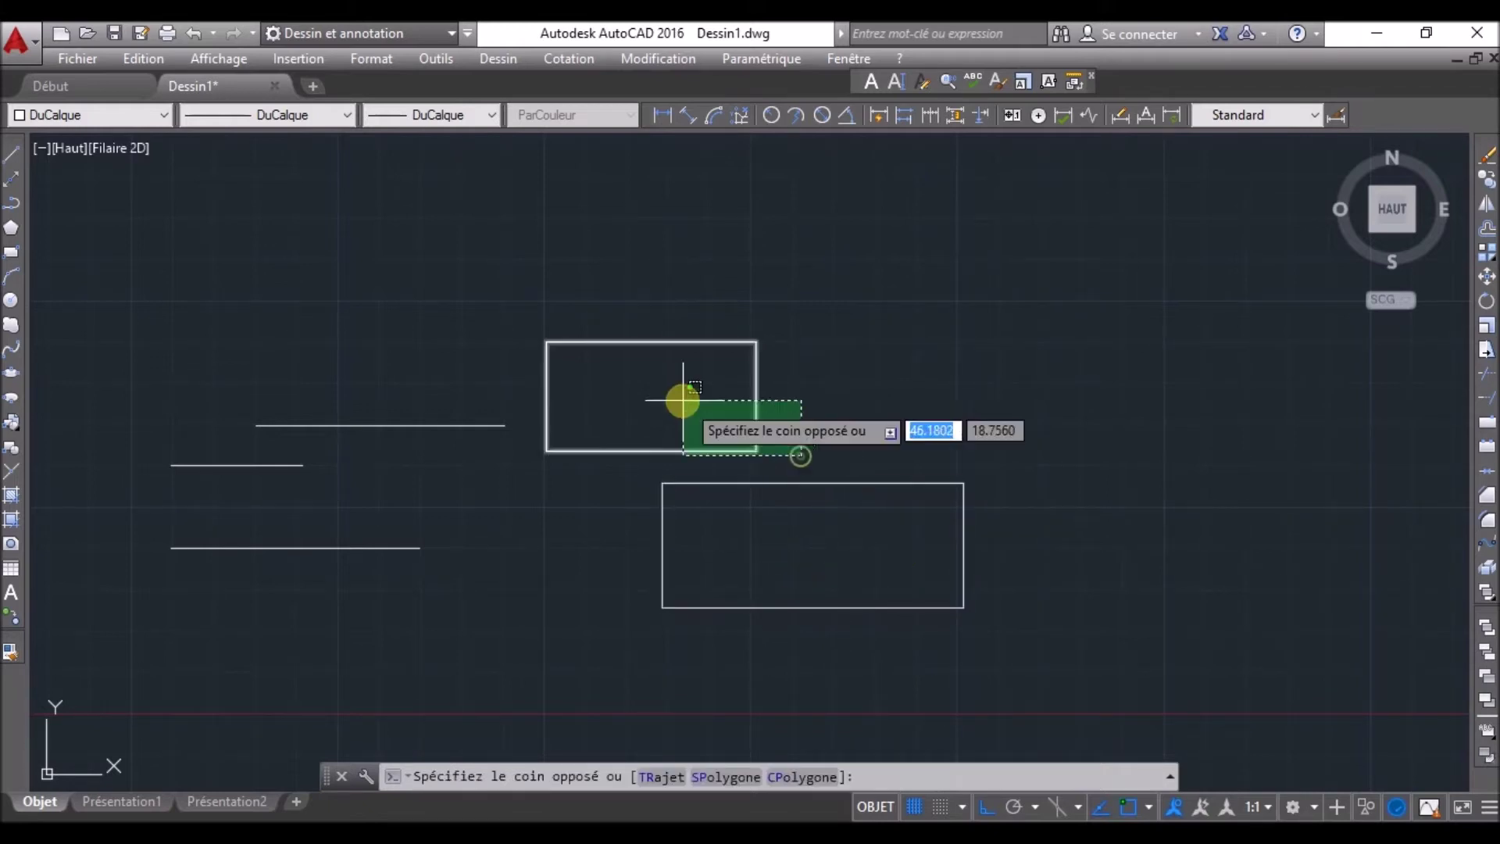
{"action": "left_click", "coordinate": [528, 298]}
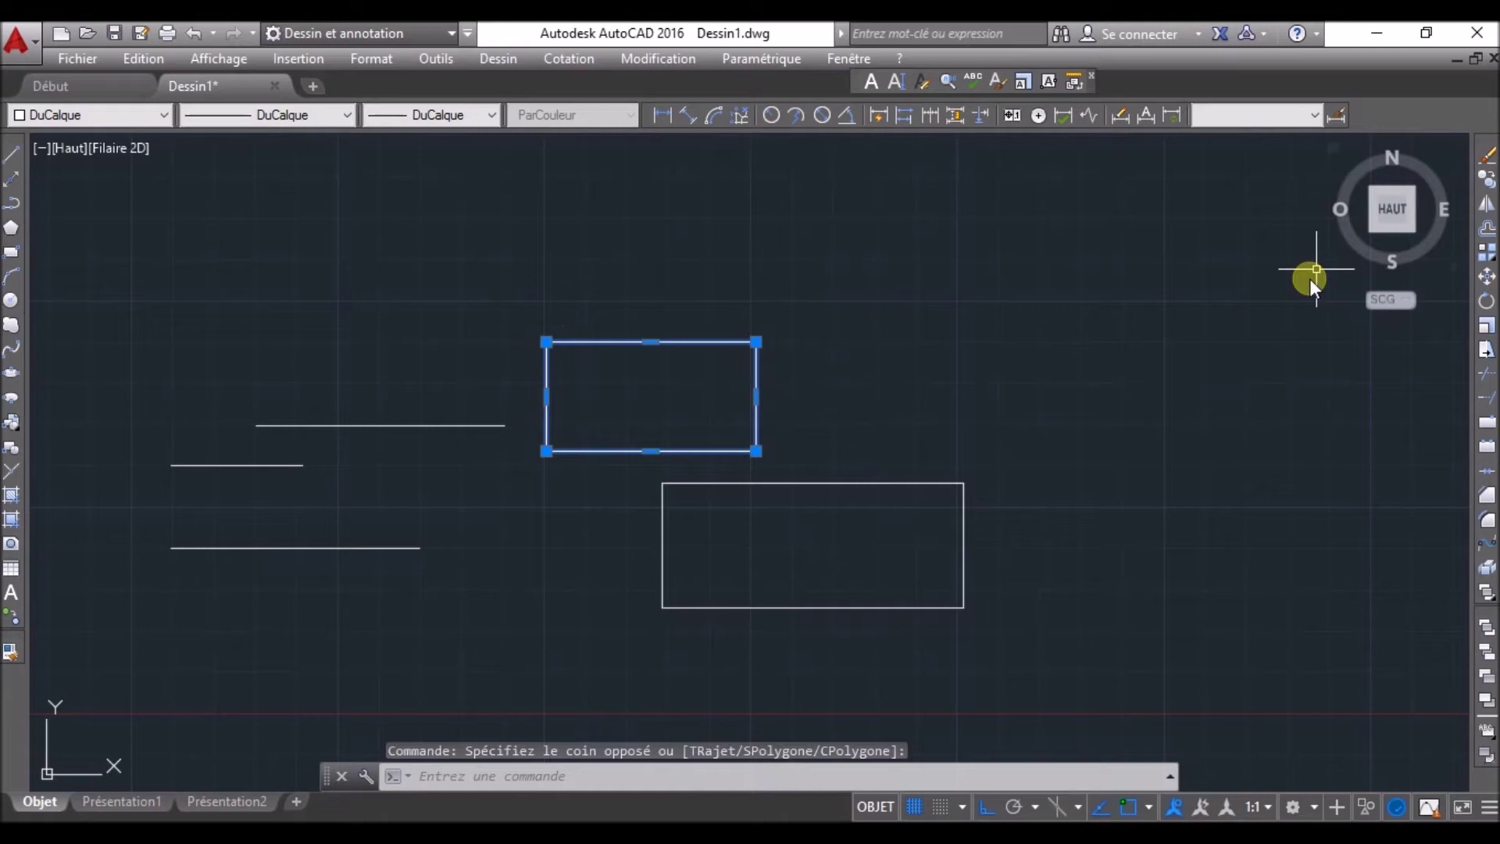
{"action": "left_click", "coordinate": [1485, 181]}
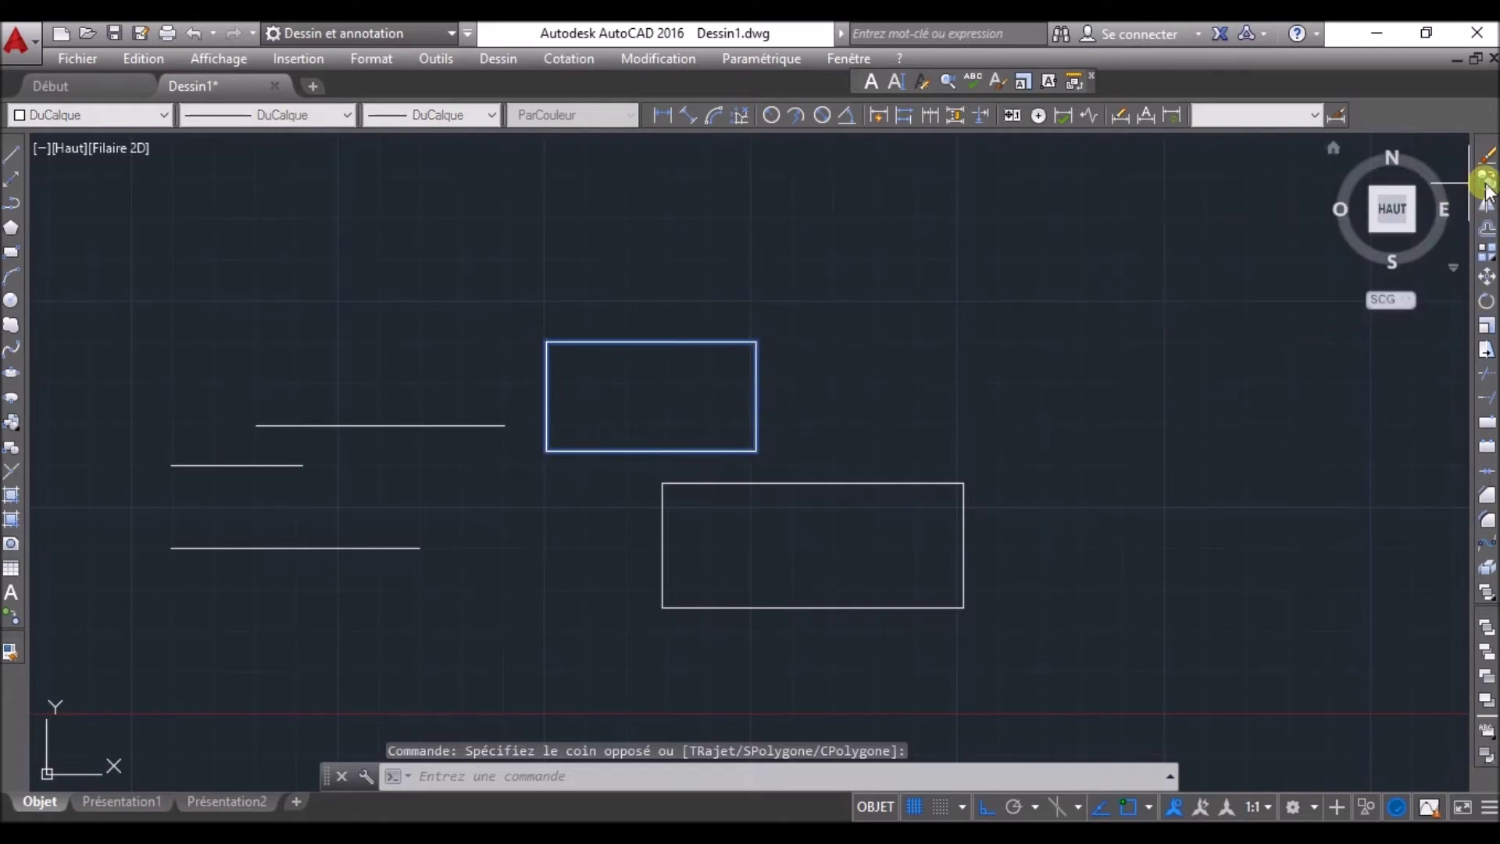
{"action": "left_click", "coordinate": [544, 449]}
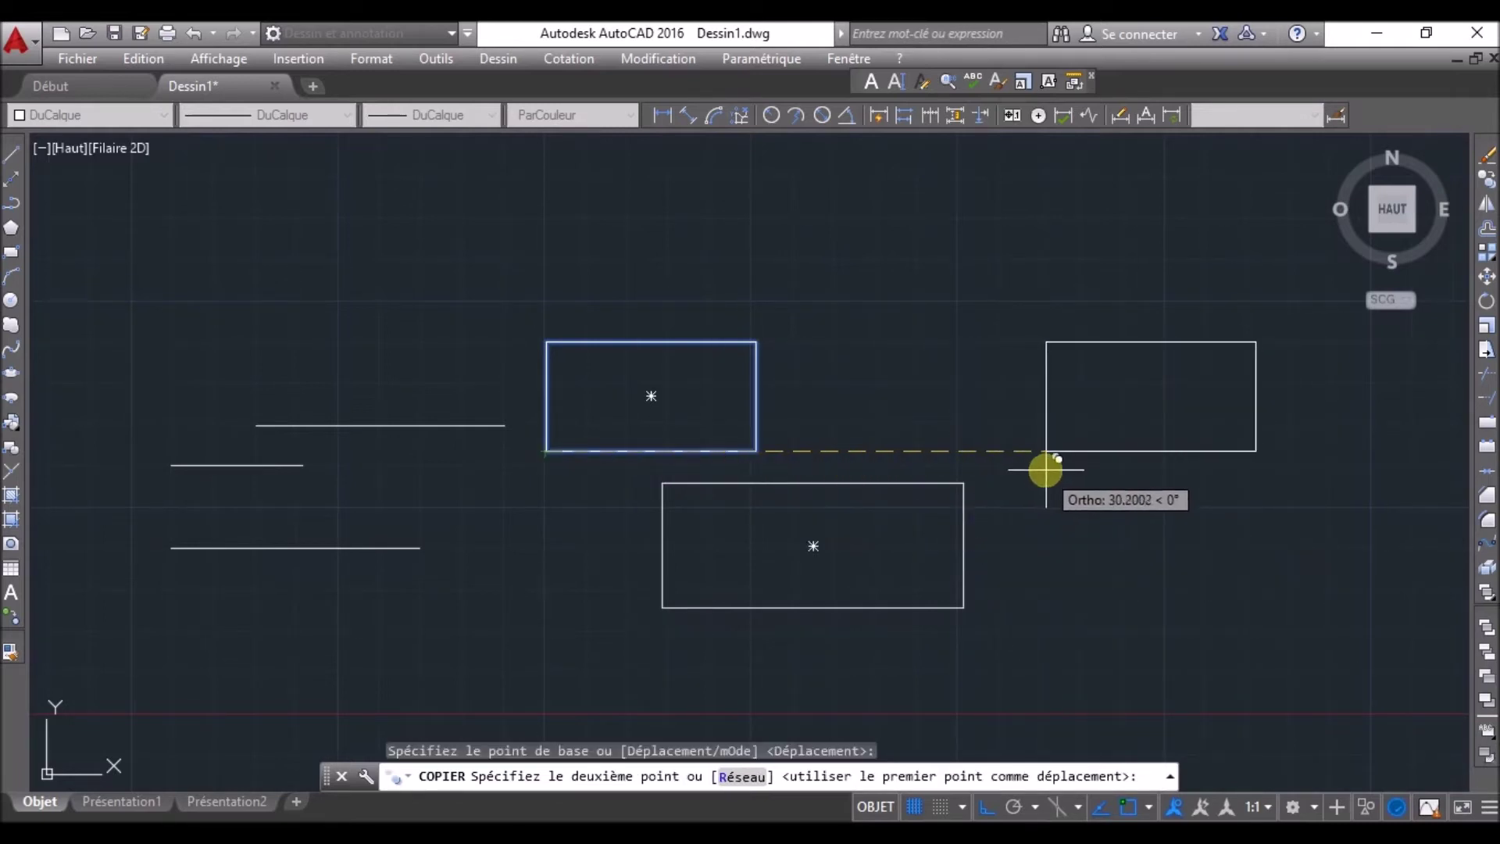
{"action": "middle_click_drag", "start_coordinate": [1155, 485], "coordinate": [837, 471]}
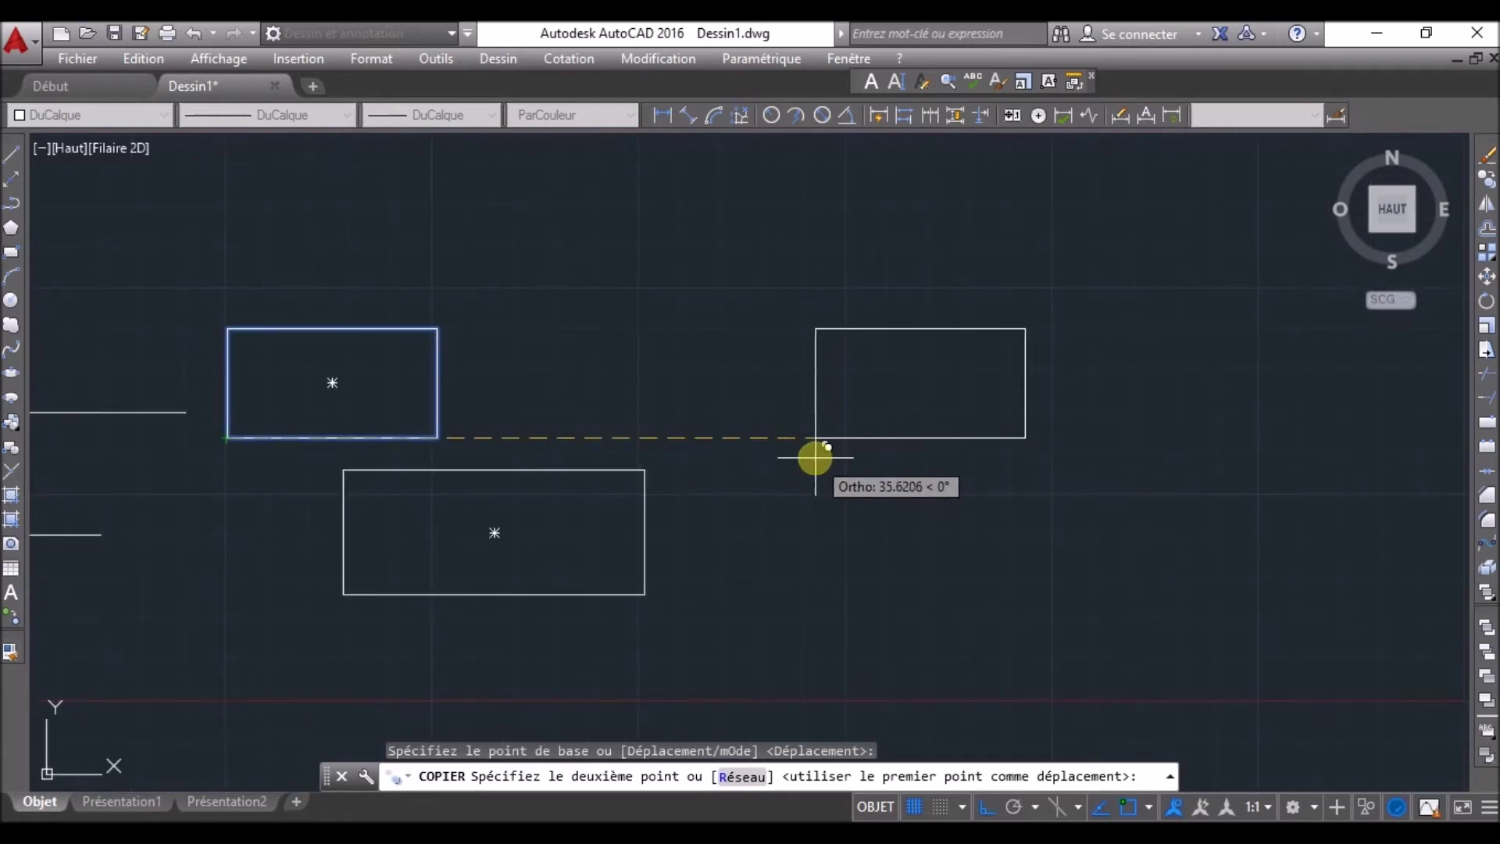
{"action": "left_click", "coordinate": [814, 456]}
- Place another copy of the upper rectangle exactly 15 units to the right and end the Copy command
{"action": "mouse_move", "coordinate": [984, 536]}
{"action": "middle_mouse_down"}
{"action": "mouse_move", "coordinate": [794, 516]}
{"action": "mouse_move", "coordinate": [996, 541]}
{"action": "middle_mouse_up"}
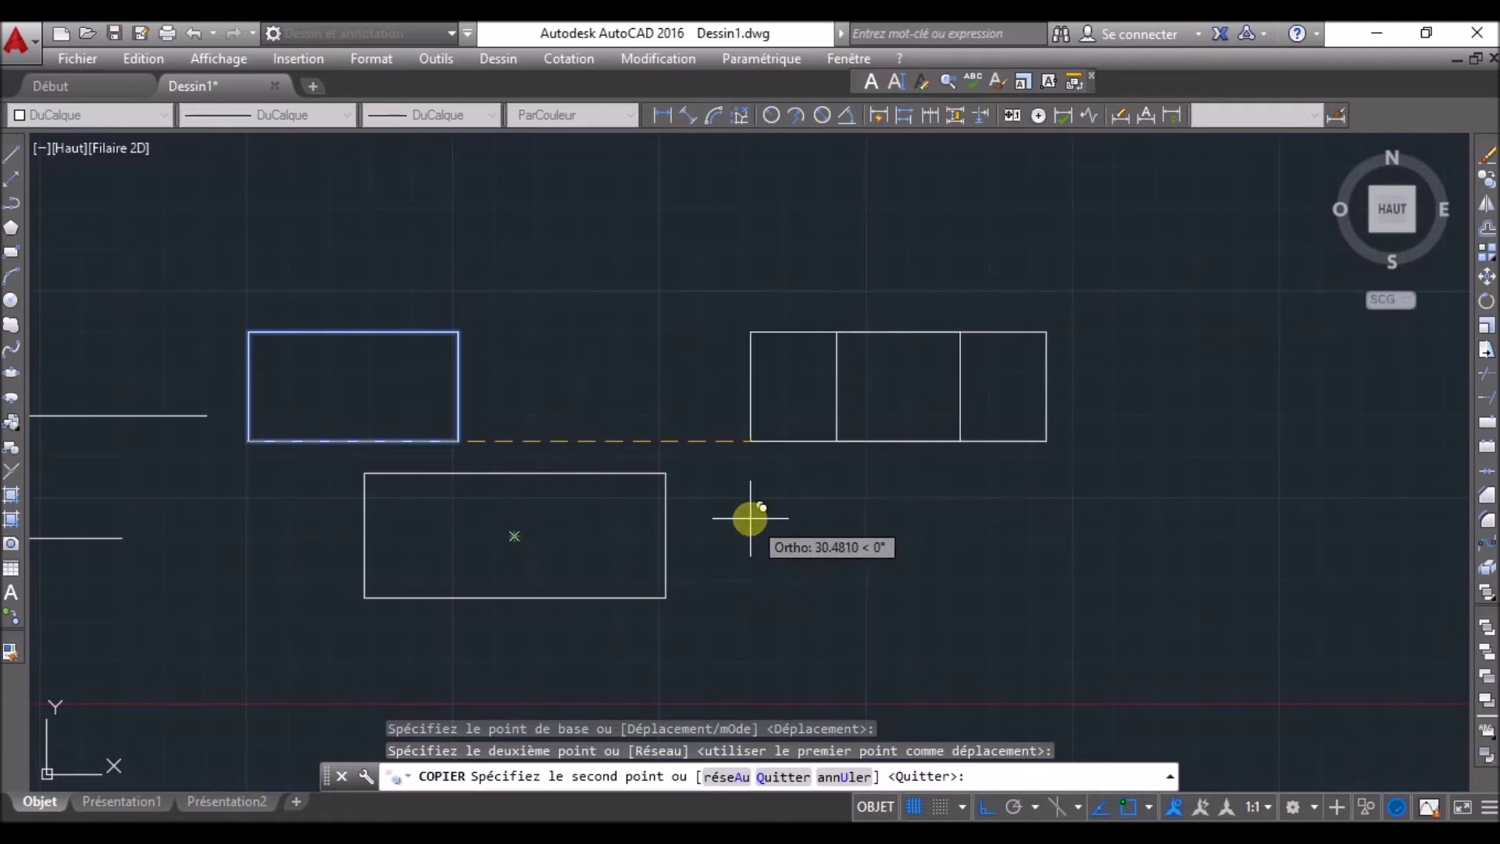
{"action": "type", "text": "15"}
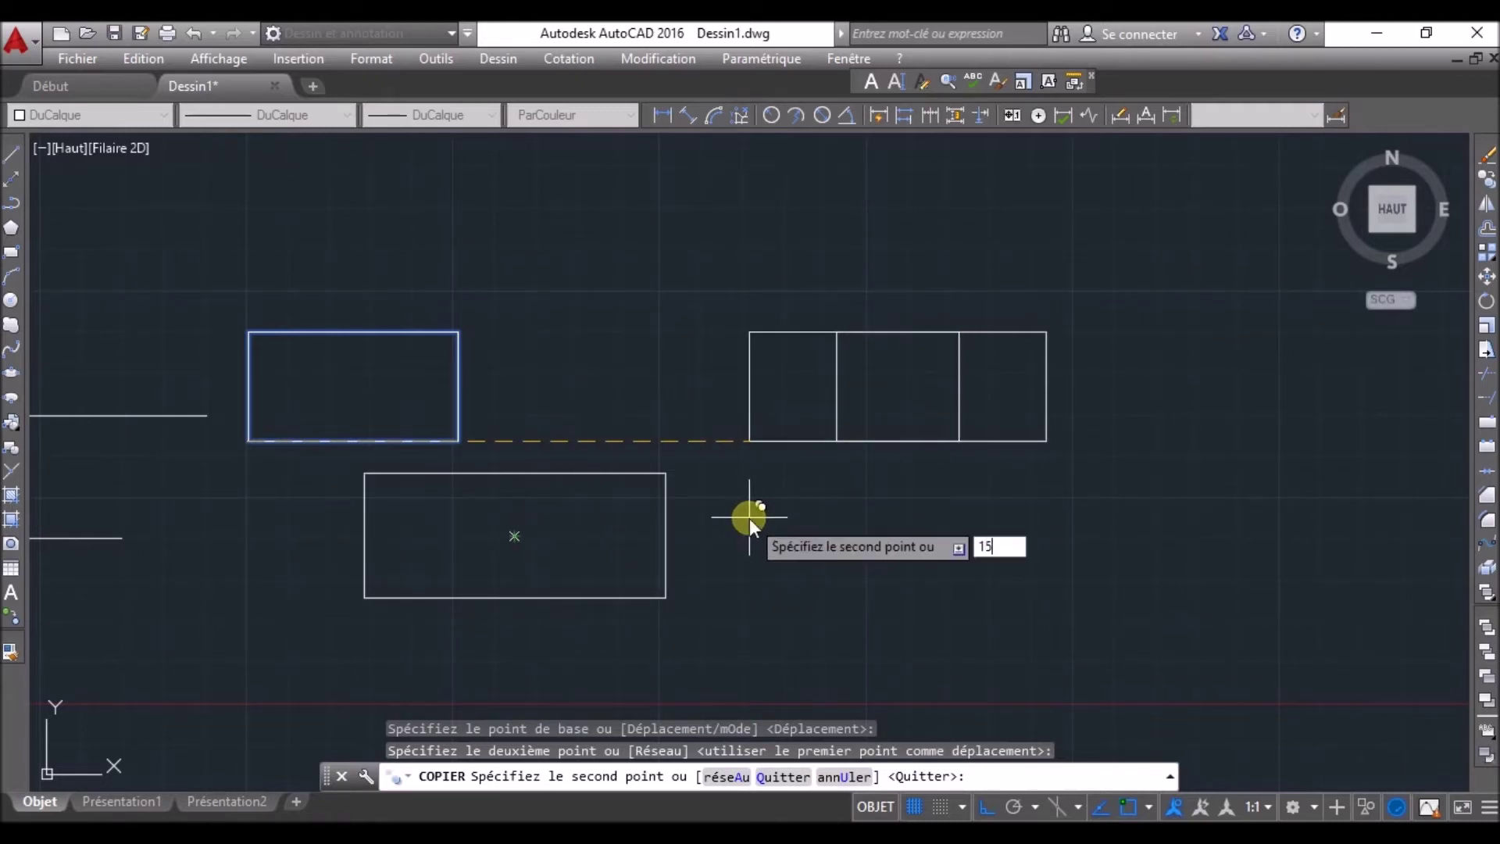
{"action": "key", "text": "Return"}
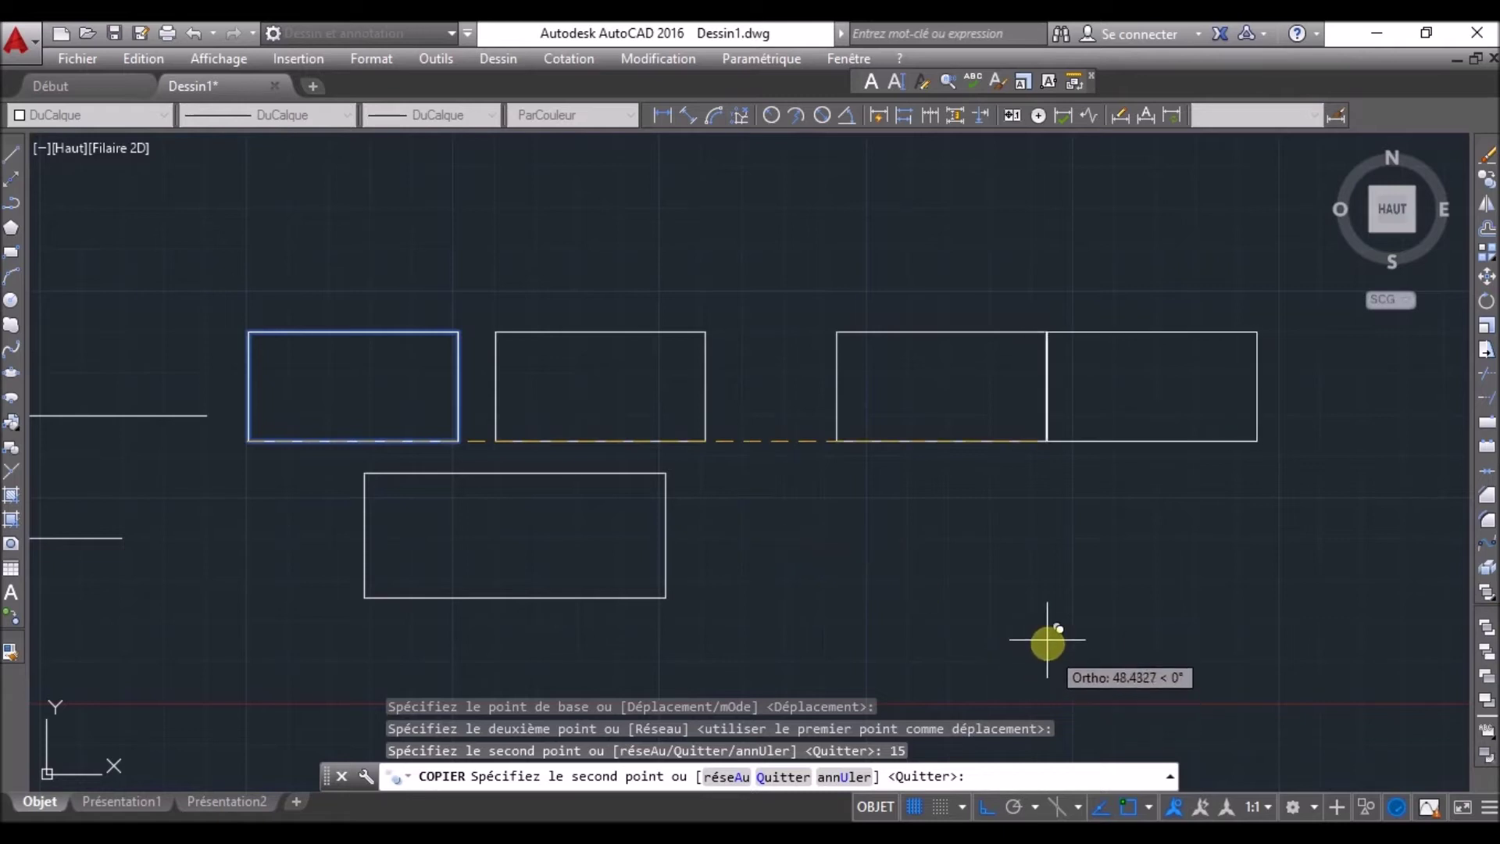
{"action": "key", "text": "Escape"}
- Dimension the horizontal distance between the lower-left corners of the original rectangle and its nearest copy, placing the dimension below the larger rectangle
{"action": "middle_click_drag", "start_coordinate": [485, 437], "coordinate": [781, 429]}
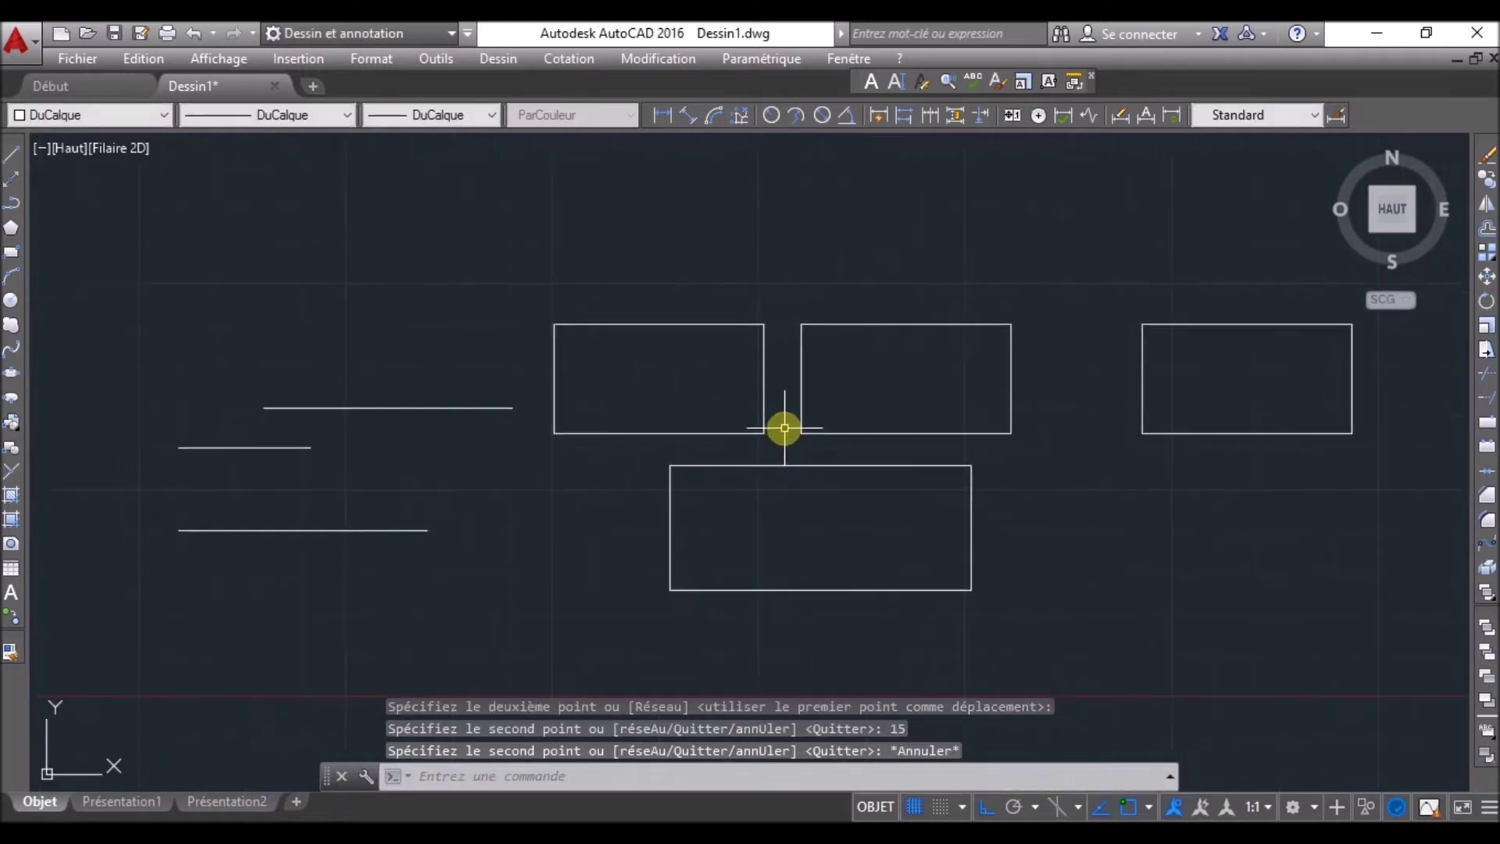
{"action": "left_click", "coordinate": [665, 109]}
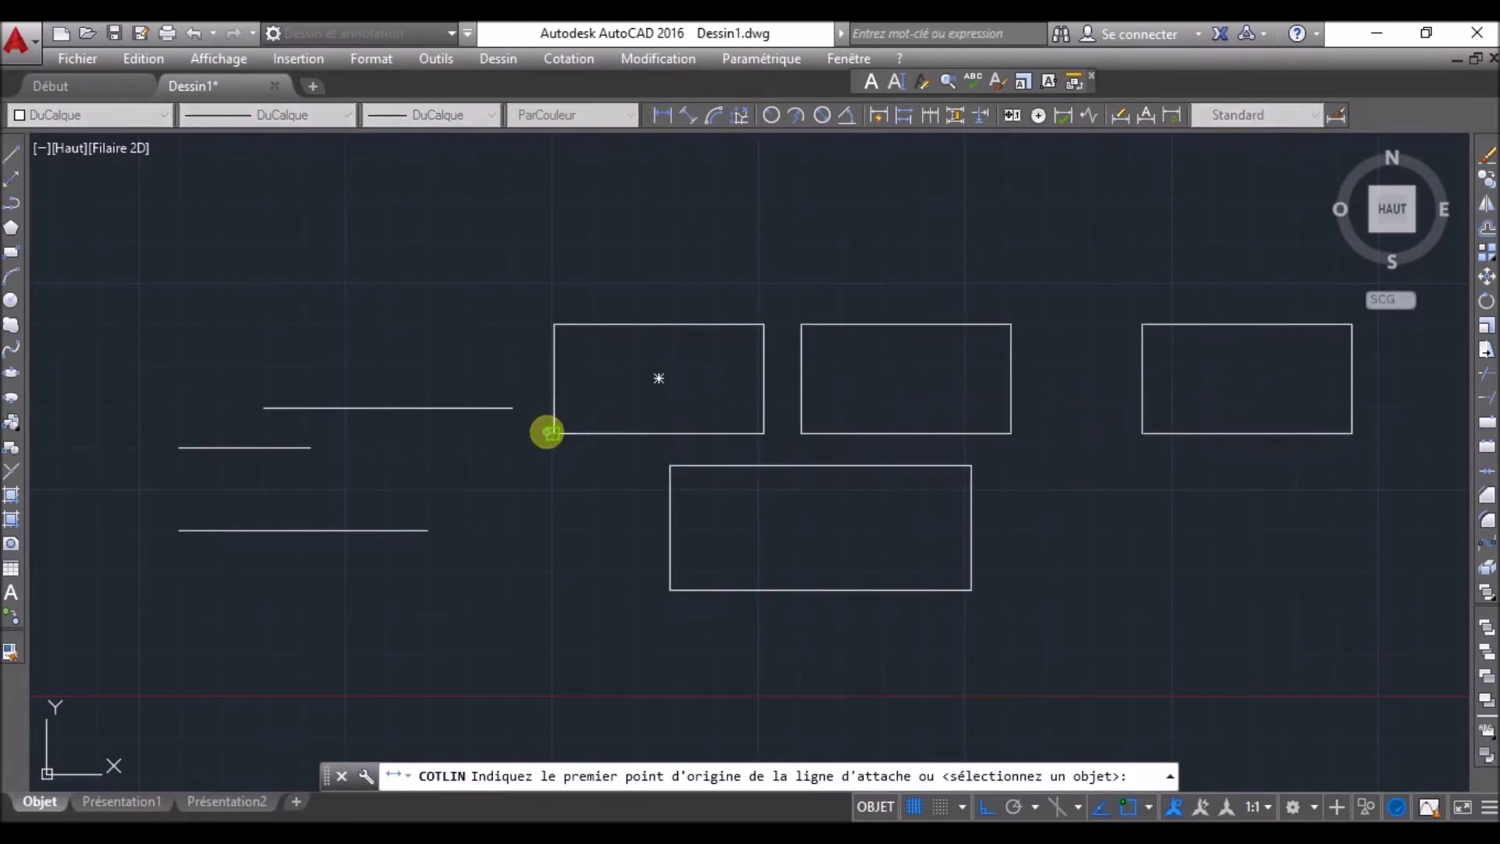
{"action": "left_click", "coordinate": [550, 432]}
{"action": "left_click", "coordinate": [800, 433]}
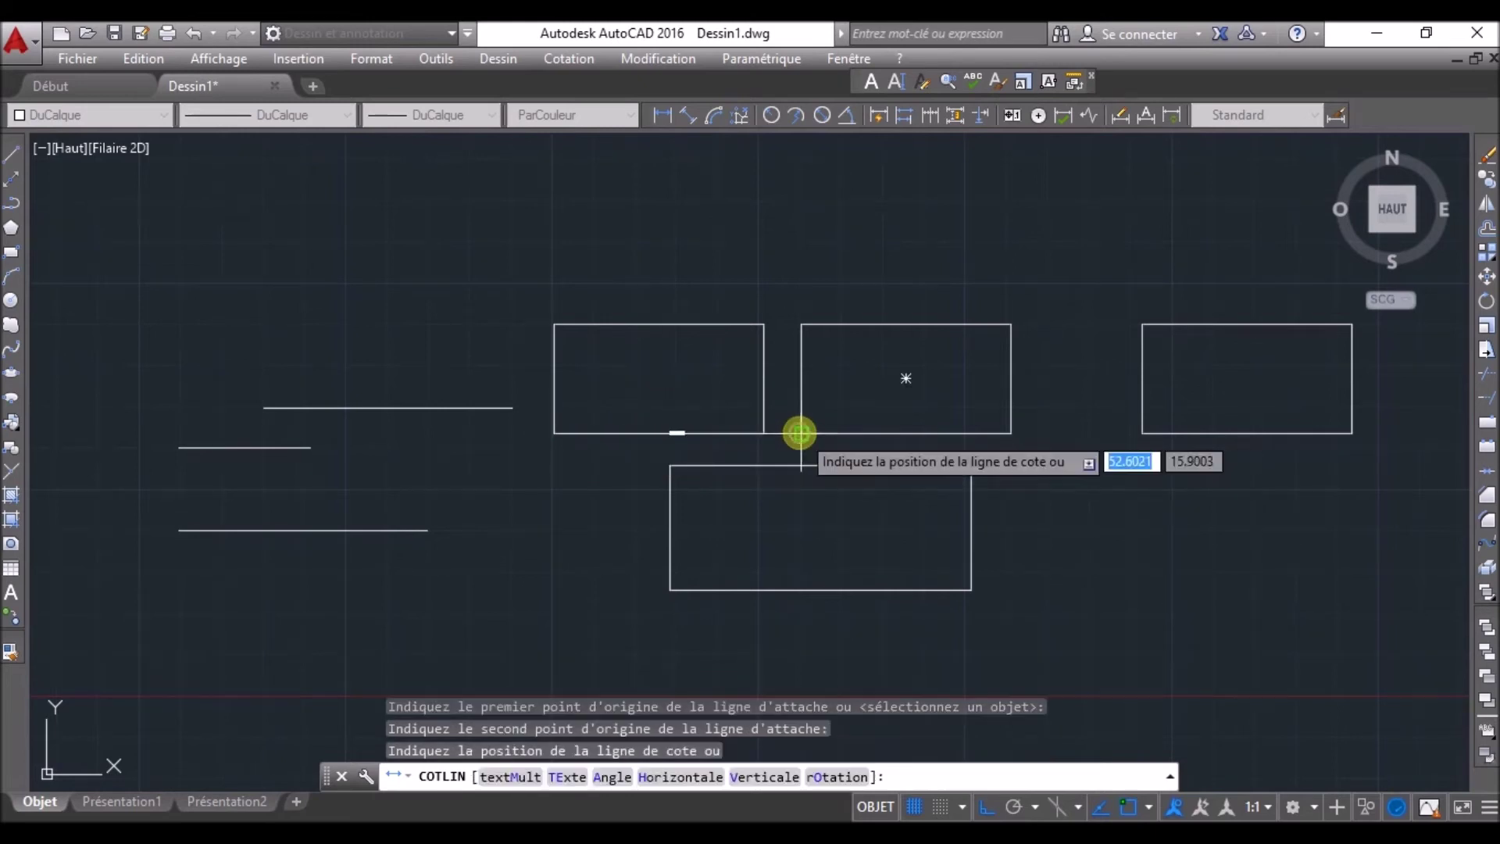
{"action": "left_click", "coordinate": [797, 653]}
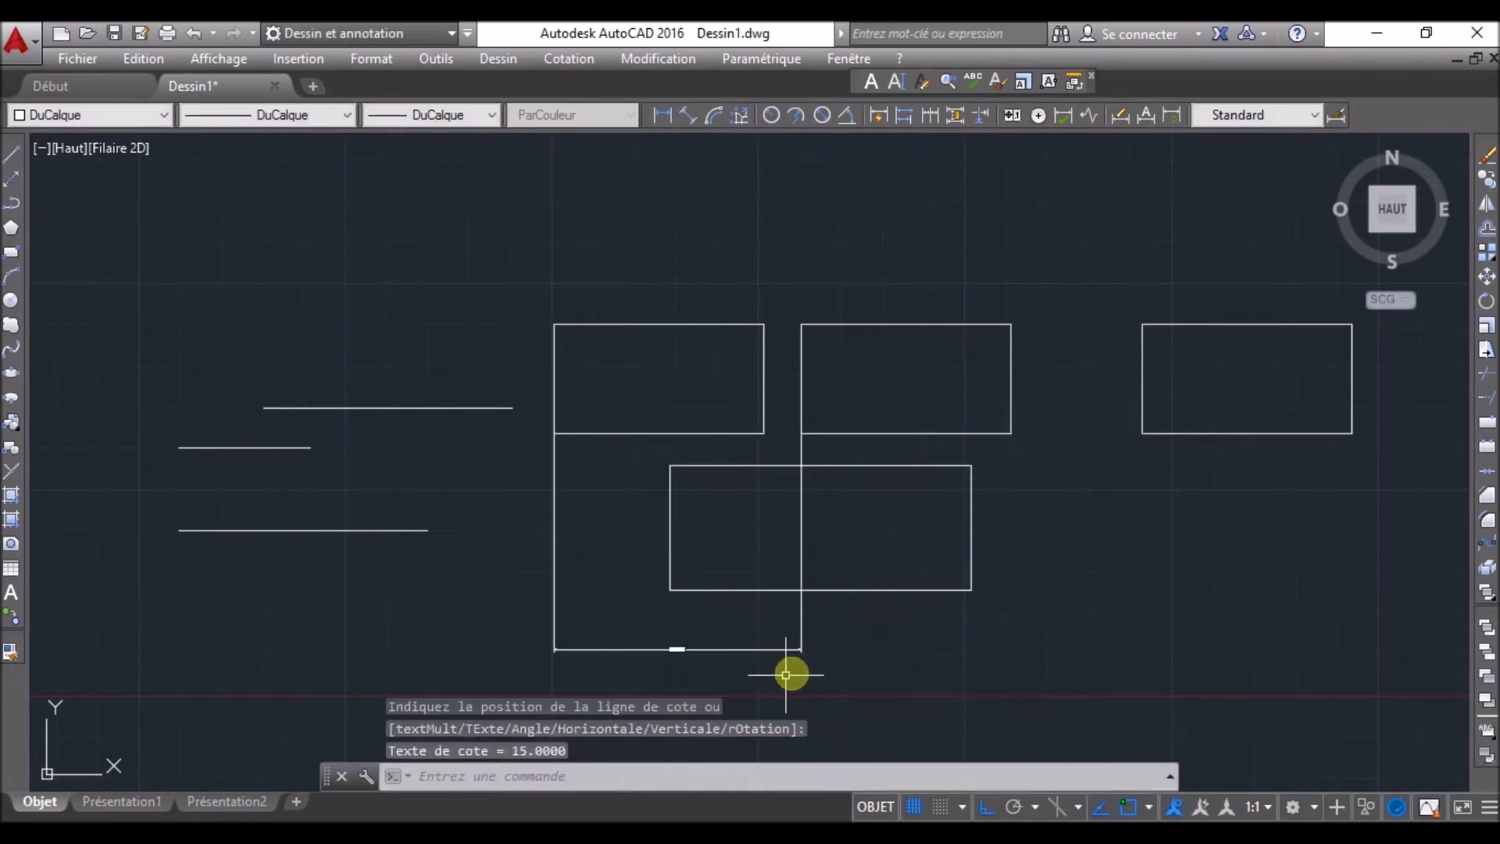
{"action": "scroll", "coordinate": [680, 666], "scroll_direction": "up", "scroll_amount": 5}
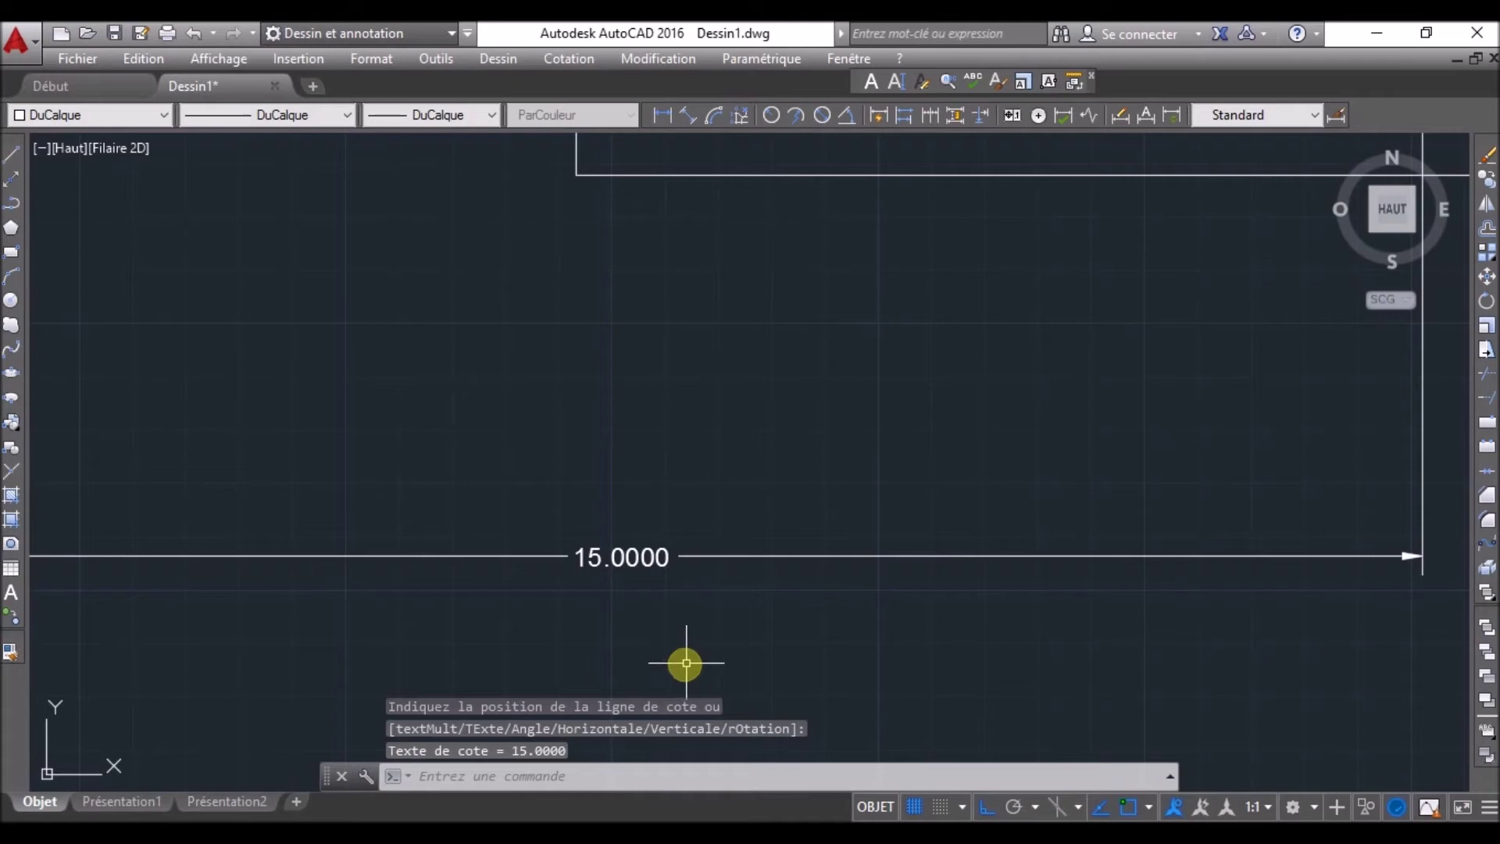
- Delete the linear dimension below the larger rectangle
{"action": "scroll", "coordinate": [686, 664], "scroll_direction": "down", "scroll_amount": 5}
{"action": "left_click", "coordinate": [847, 671]}
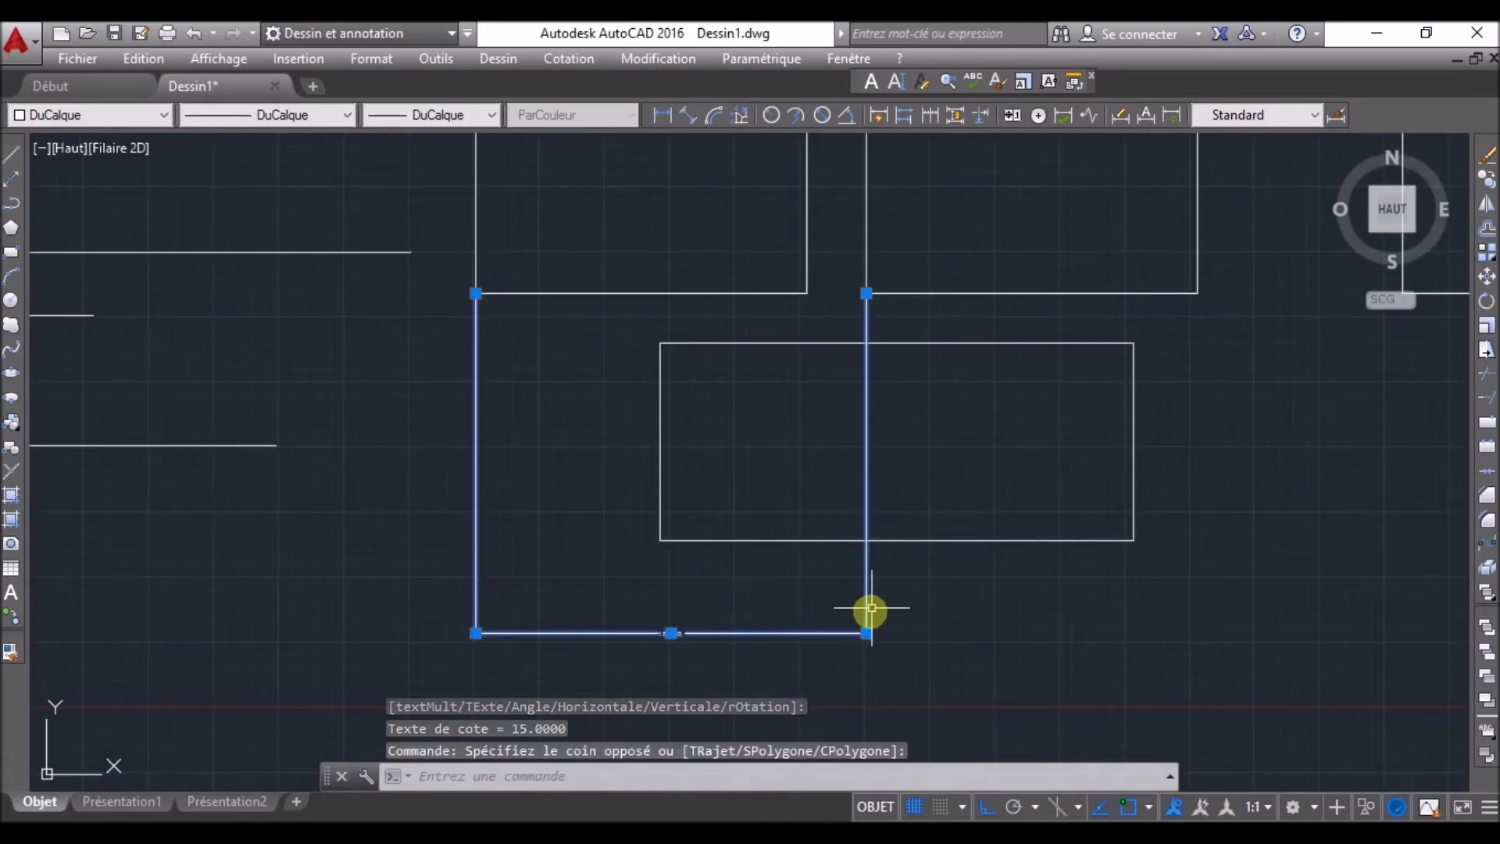
{"action": "key", "text": "Delete"}
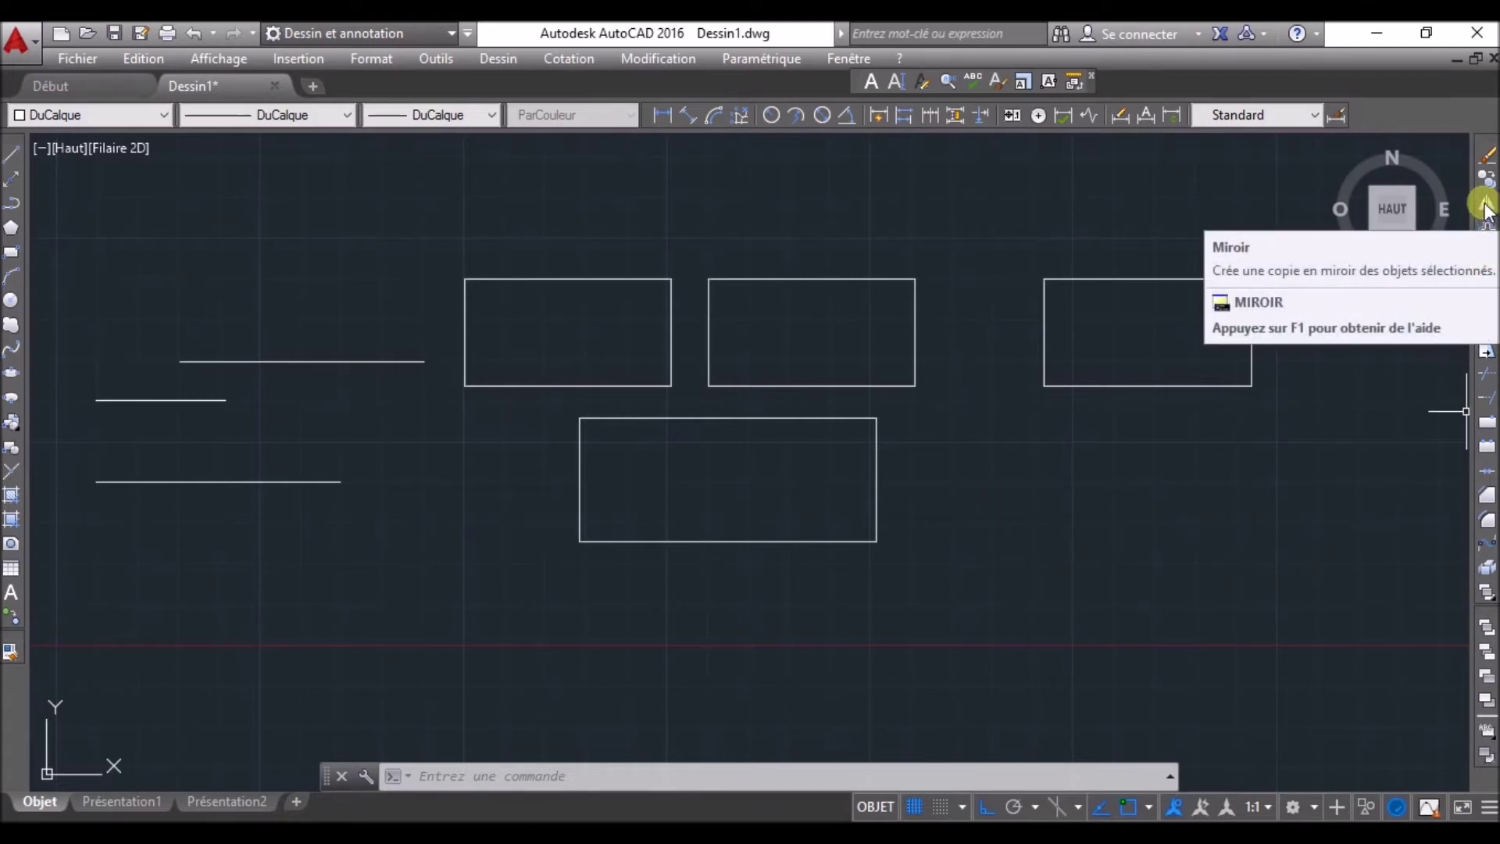
- Mirror the rightmost rectangle across a vertical symmetry line drawn to its right, keeping the source object
{"action": "scroll", "coordinate": [917, 465], "scroll_direction": "down", "scroll_amount": 3}
{"action": "left_click", "coordinate": [927, 481]}
{"action": "left_click", "coordinate": [783, 368]}
{"action": "left_click", "coordinate": [1487, 207]}
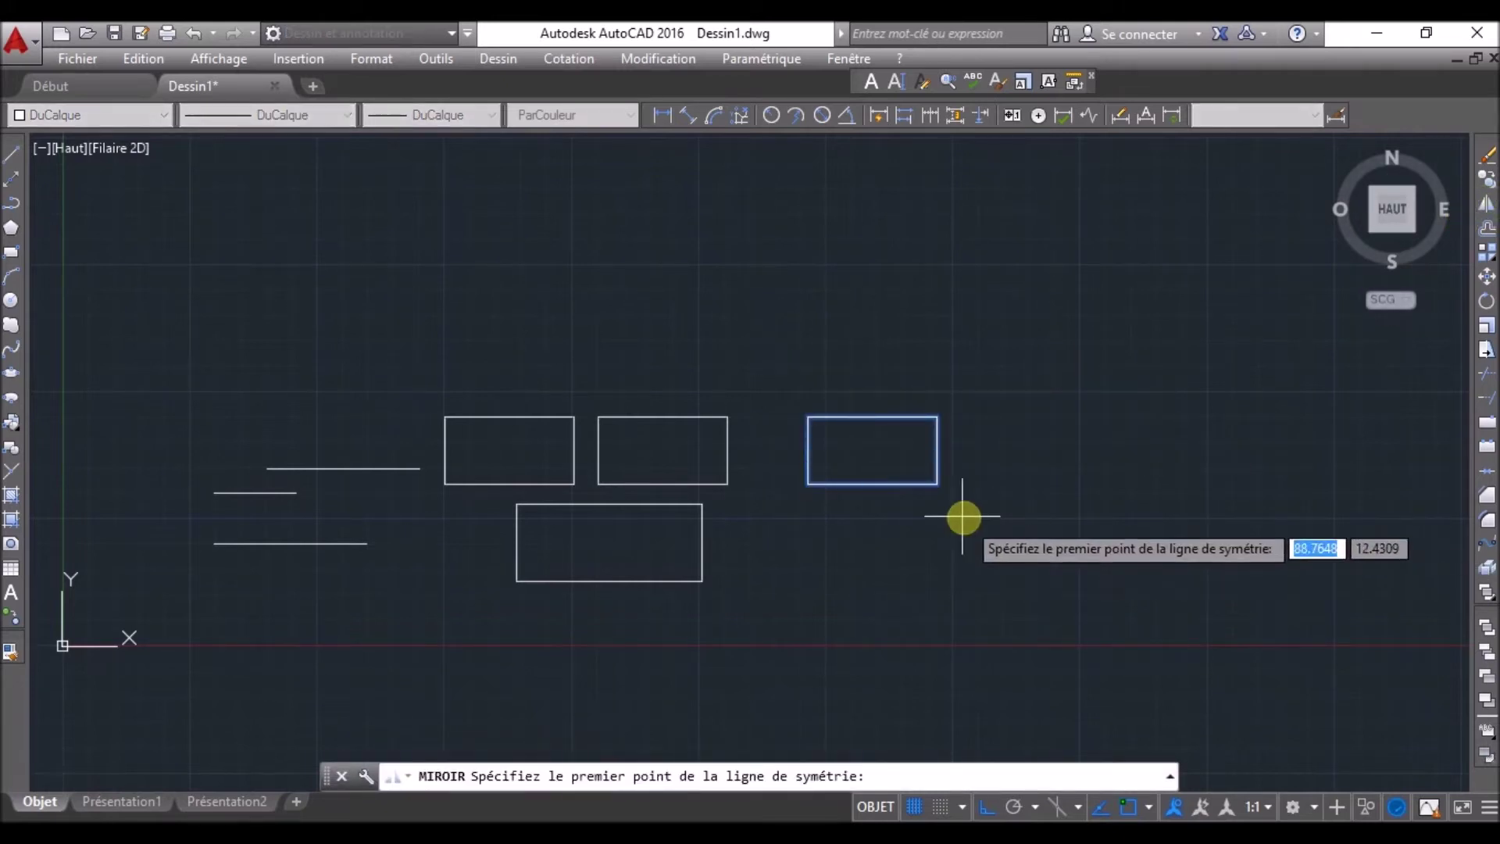
{"action": "left_click", "coordinate": [982, 321]}
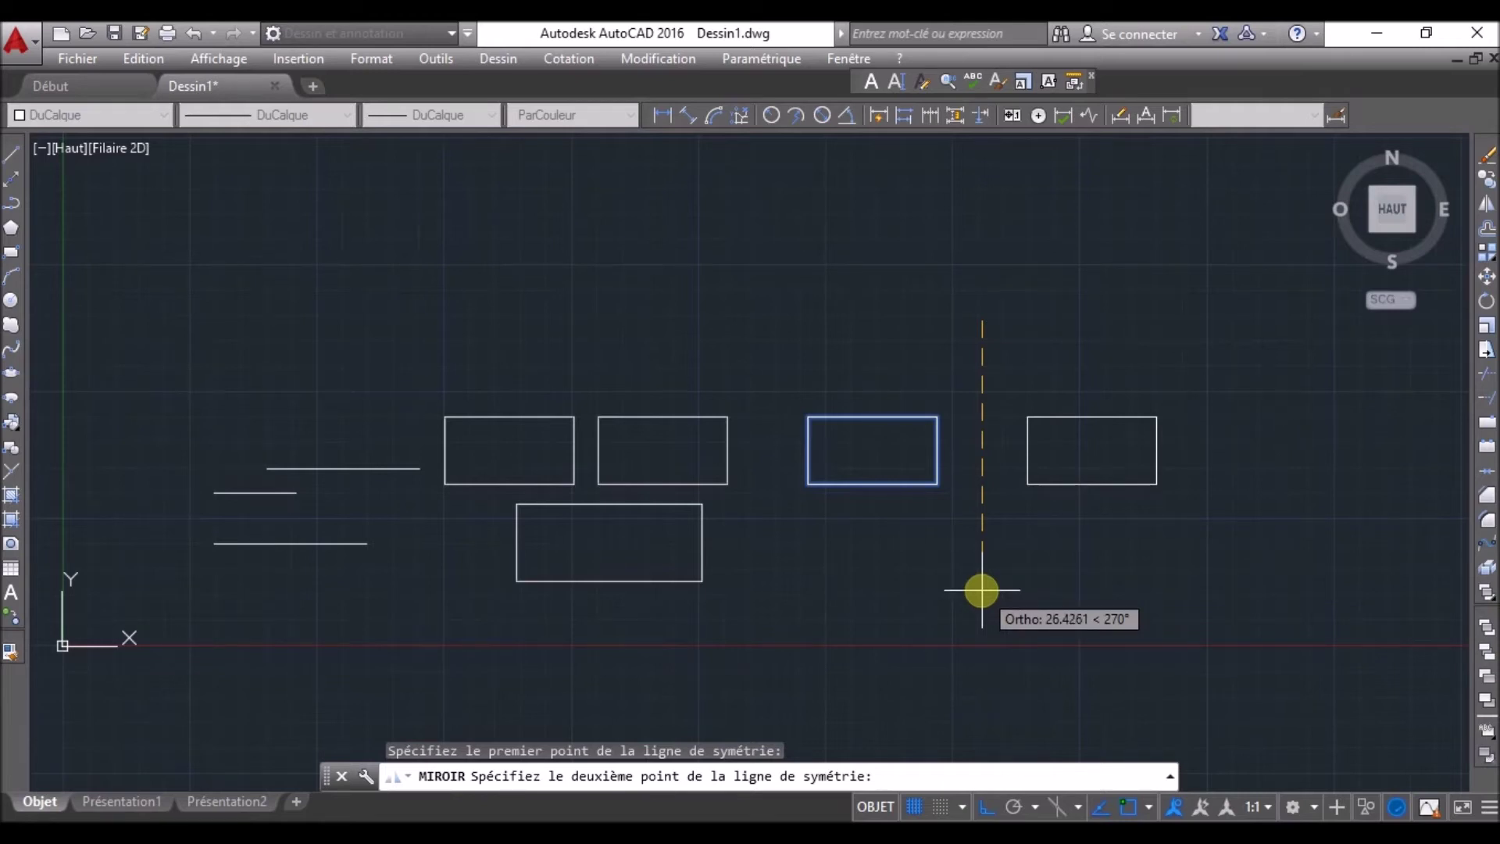
{"action": "left_click", "coordinate": [982, 591]}
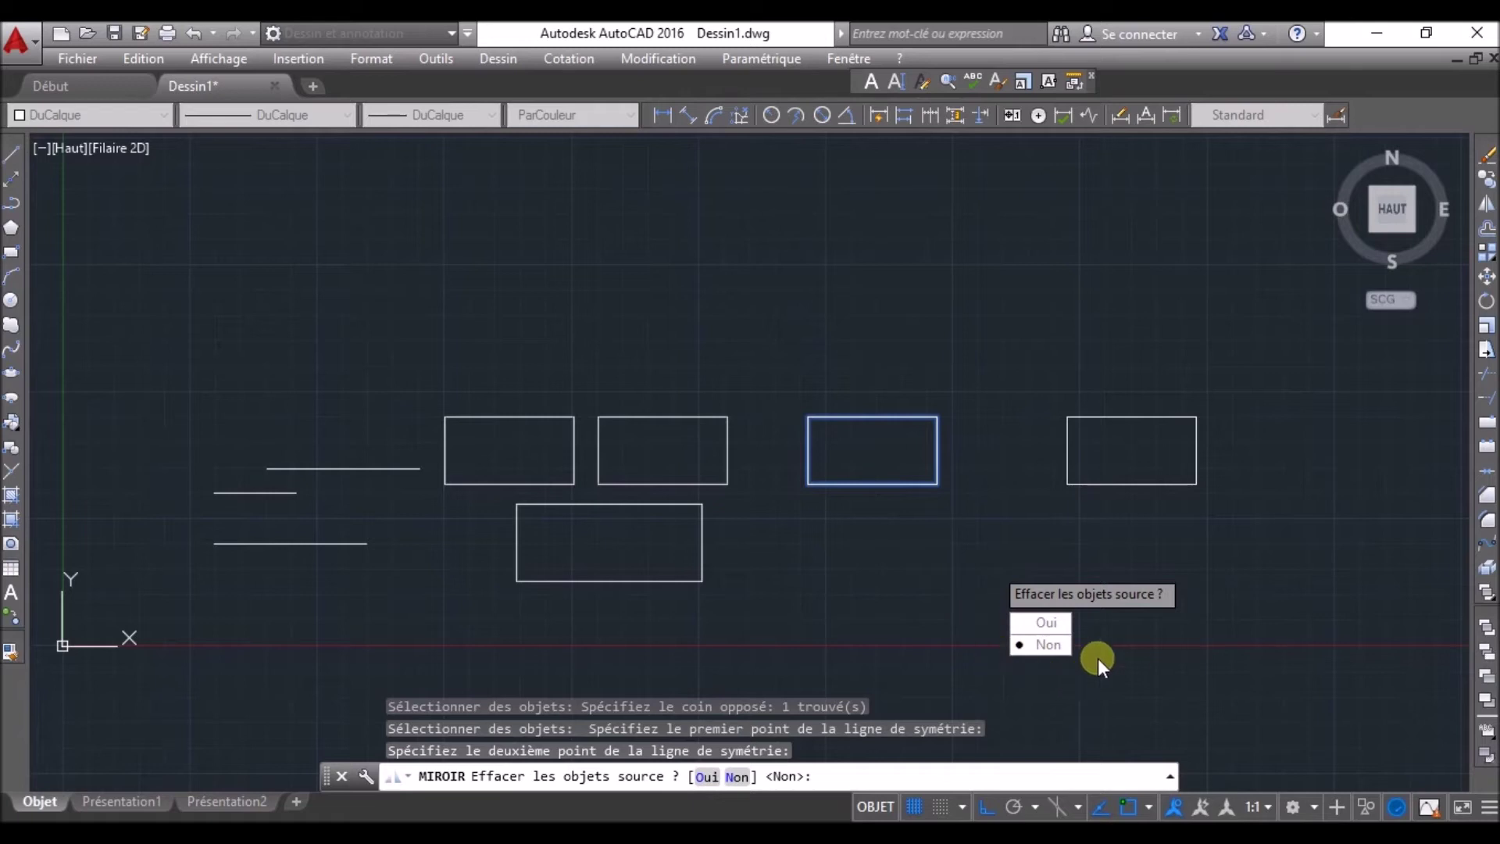
{"action": "left_click", "coordinate": [1041, 646]}
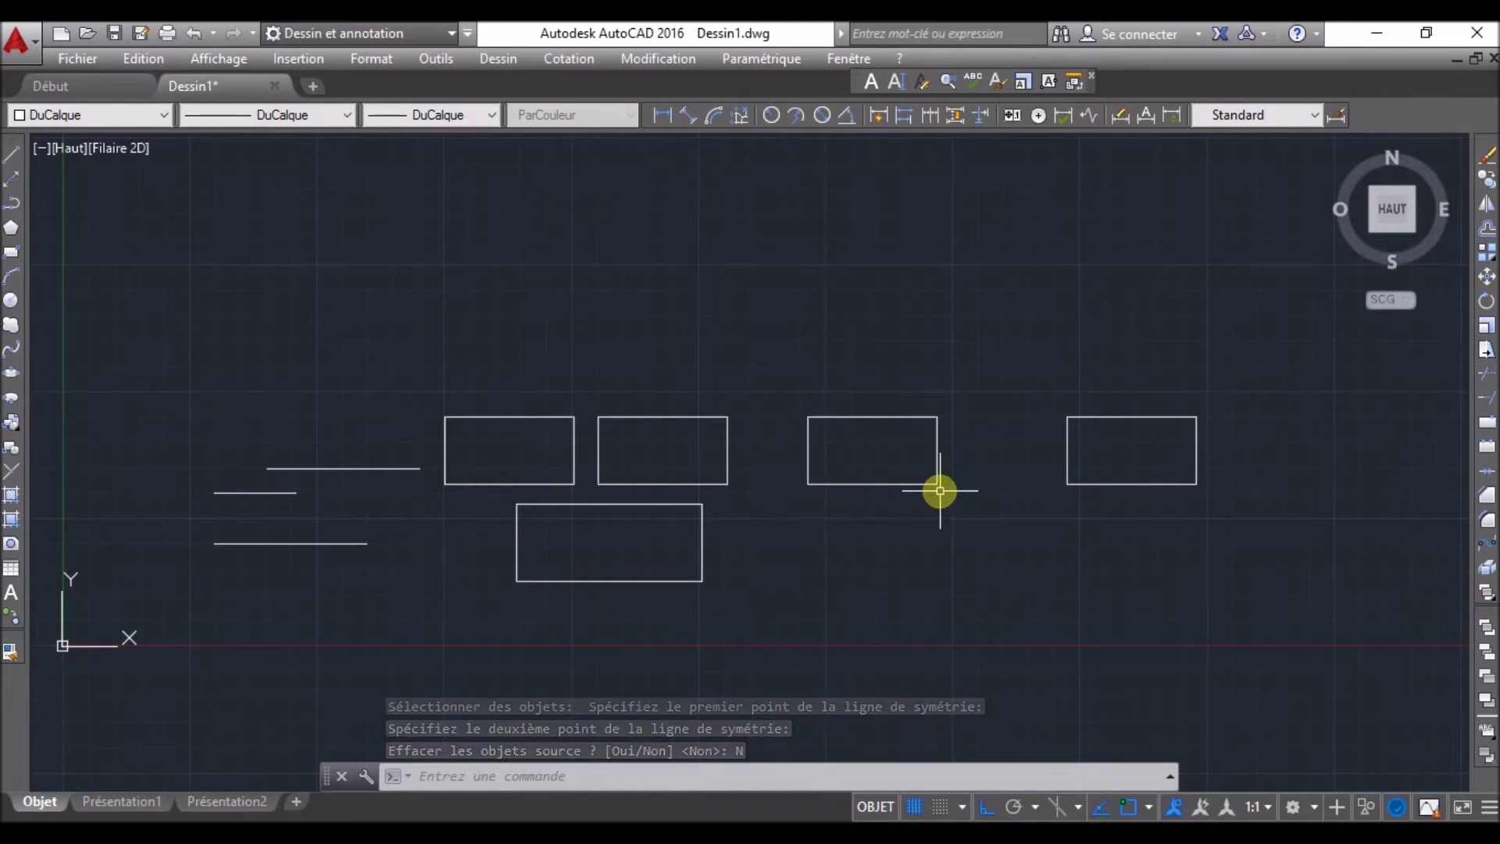
- Offset the mirrored rectangle outward by 5 units and end the Offset command
{"action": "middle_click_drag", "start_coordinate": [940, 483], "coordinate": [895, 465]}
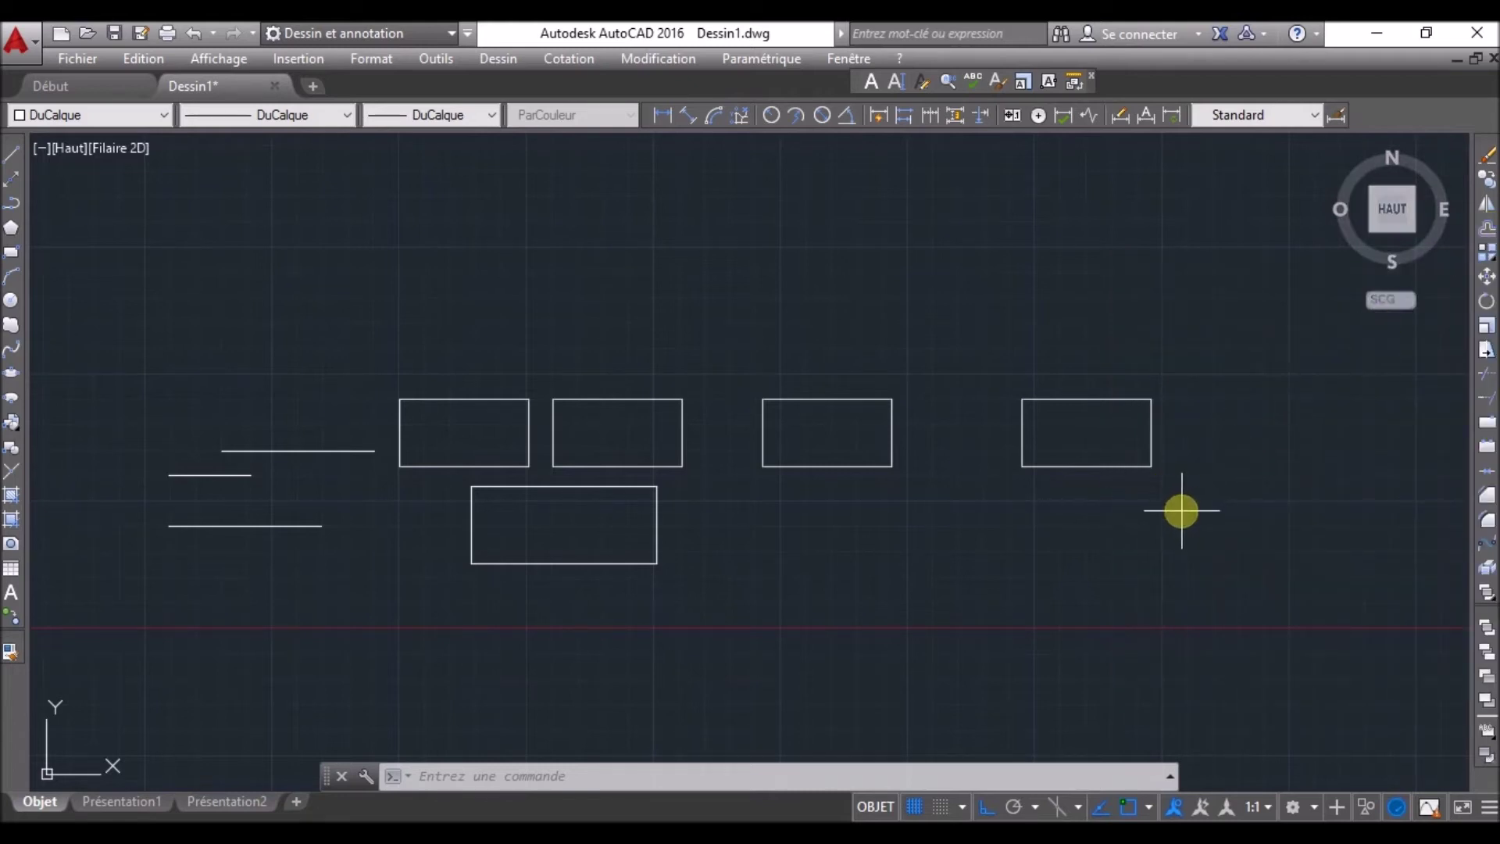
{"action": "left_click", "coordinate": [1181, 511]}
{"action": "left_click", "coordinate": [998, 344]}
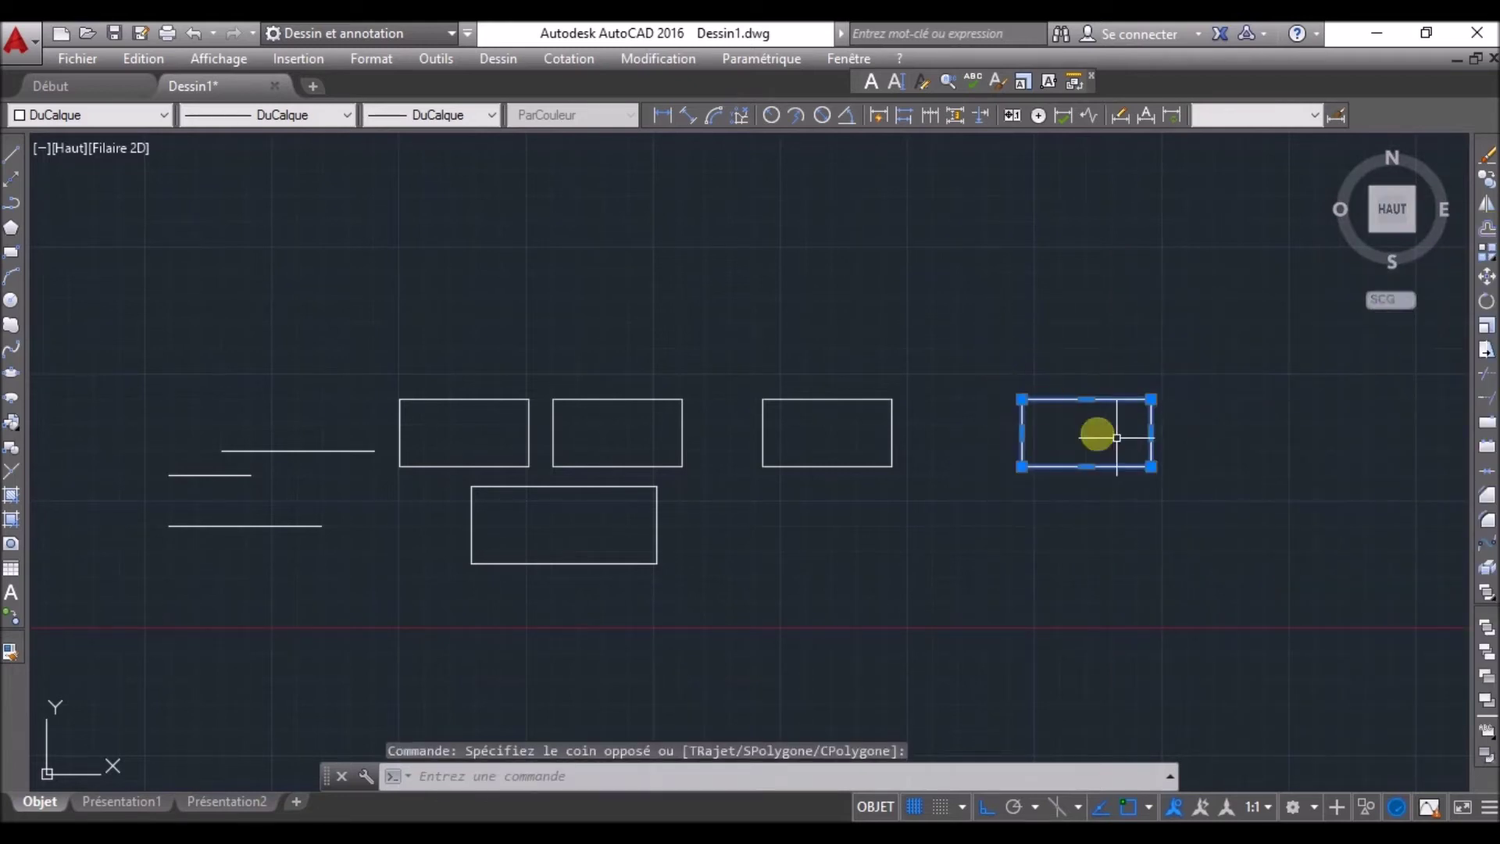
{"action": "left_click", "coordinate": [1487, 229]}
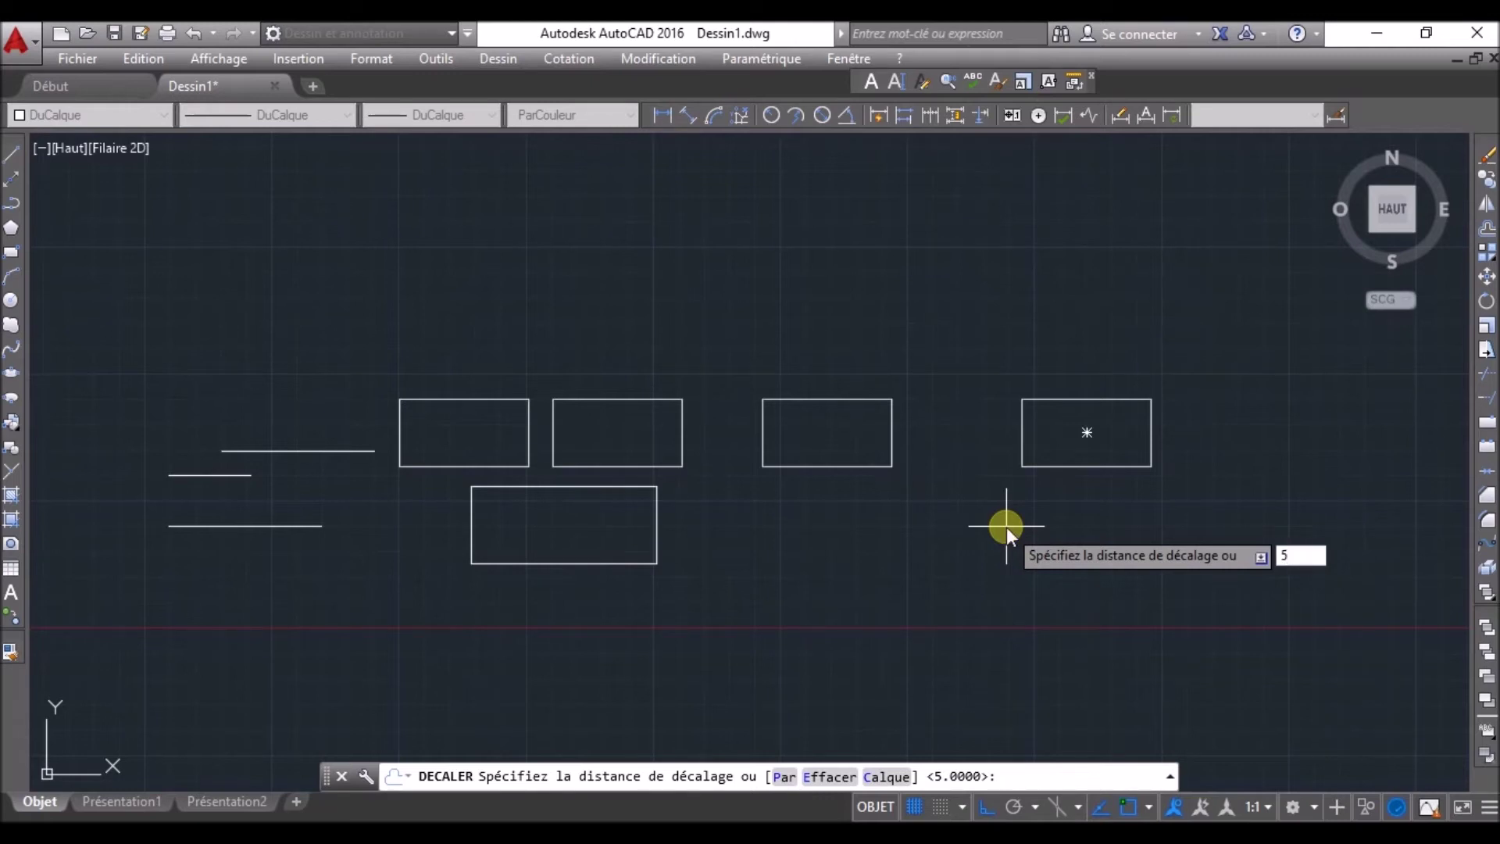
{"action": "type", "text": "5"}
{"action": "key", "text": "Return"}
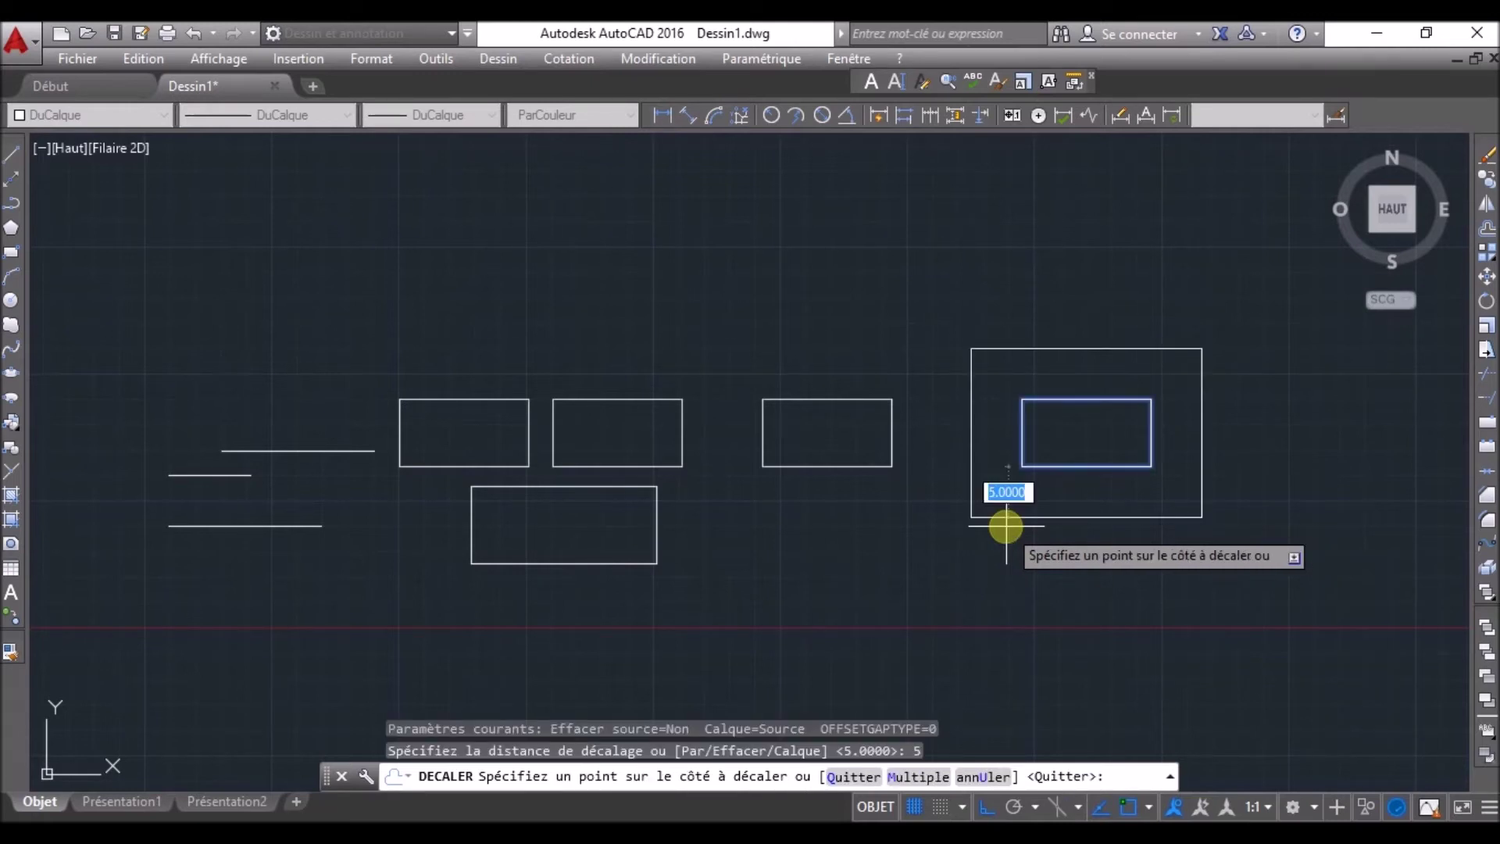
{"action": "left_click", "coordinate": [1058, 291]}
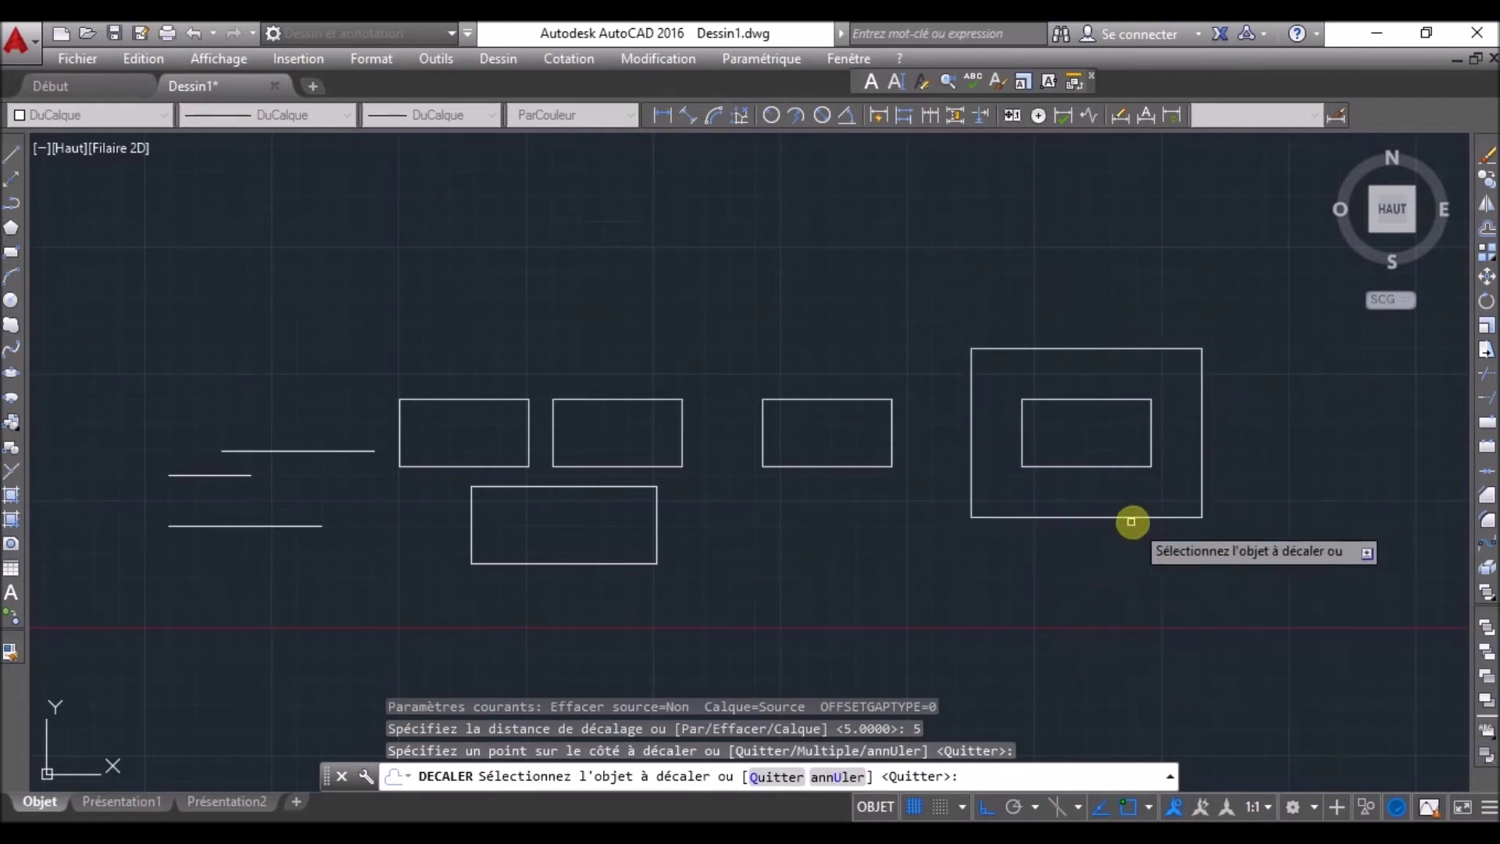
{"action": "key", "text": "Escape"}
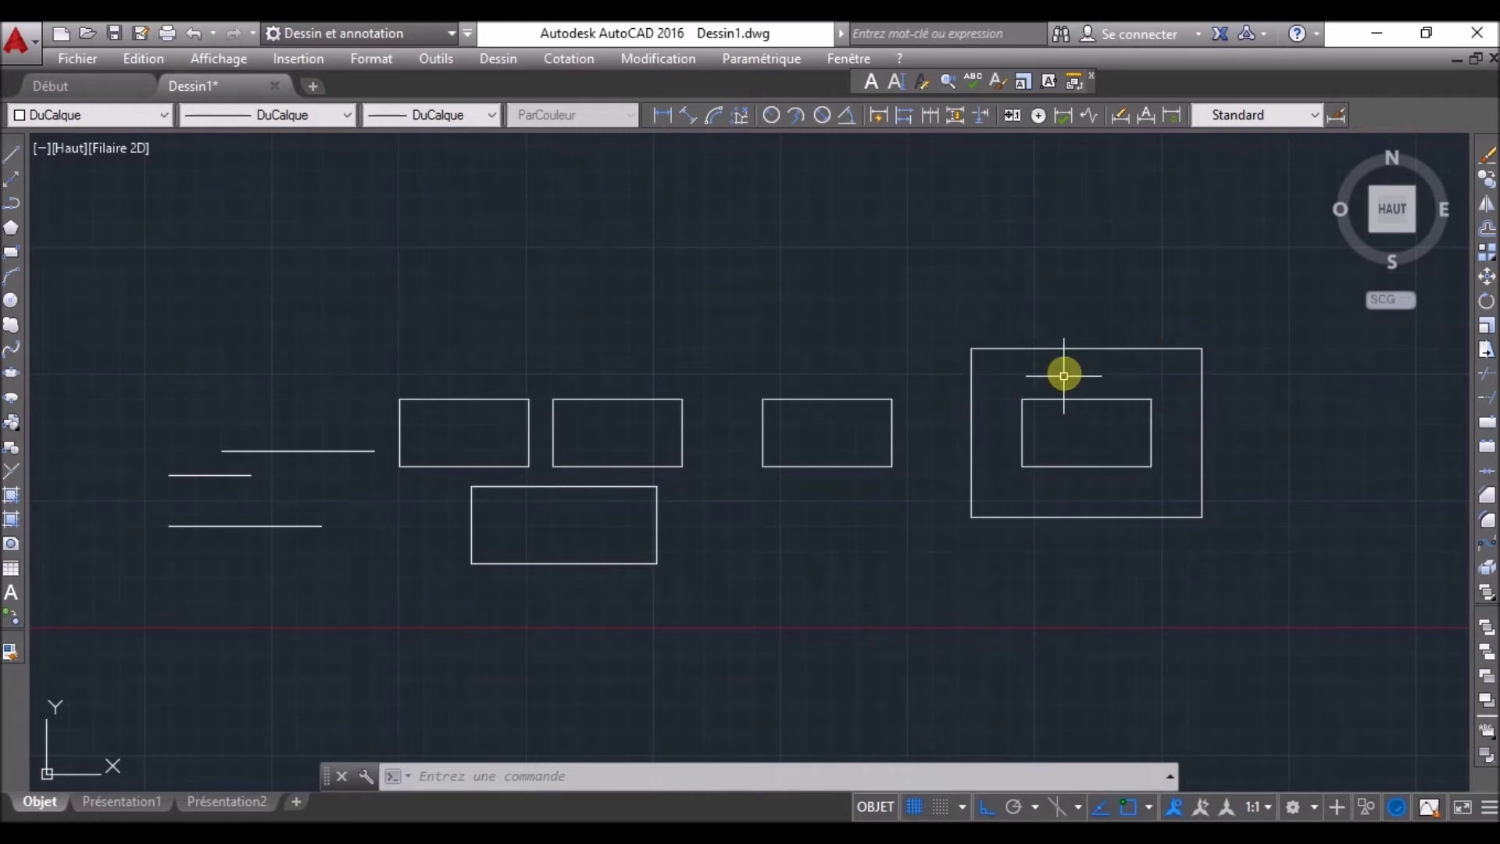
- Dimension the horizontal gap between the left sides of the inner and offset rectangles, placing it below them, and inspect its text
{"action": "left_click", "coordinate": [664, 115]}
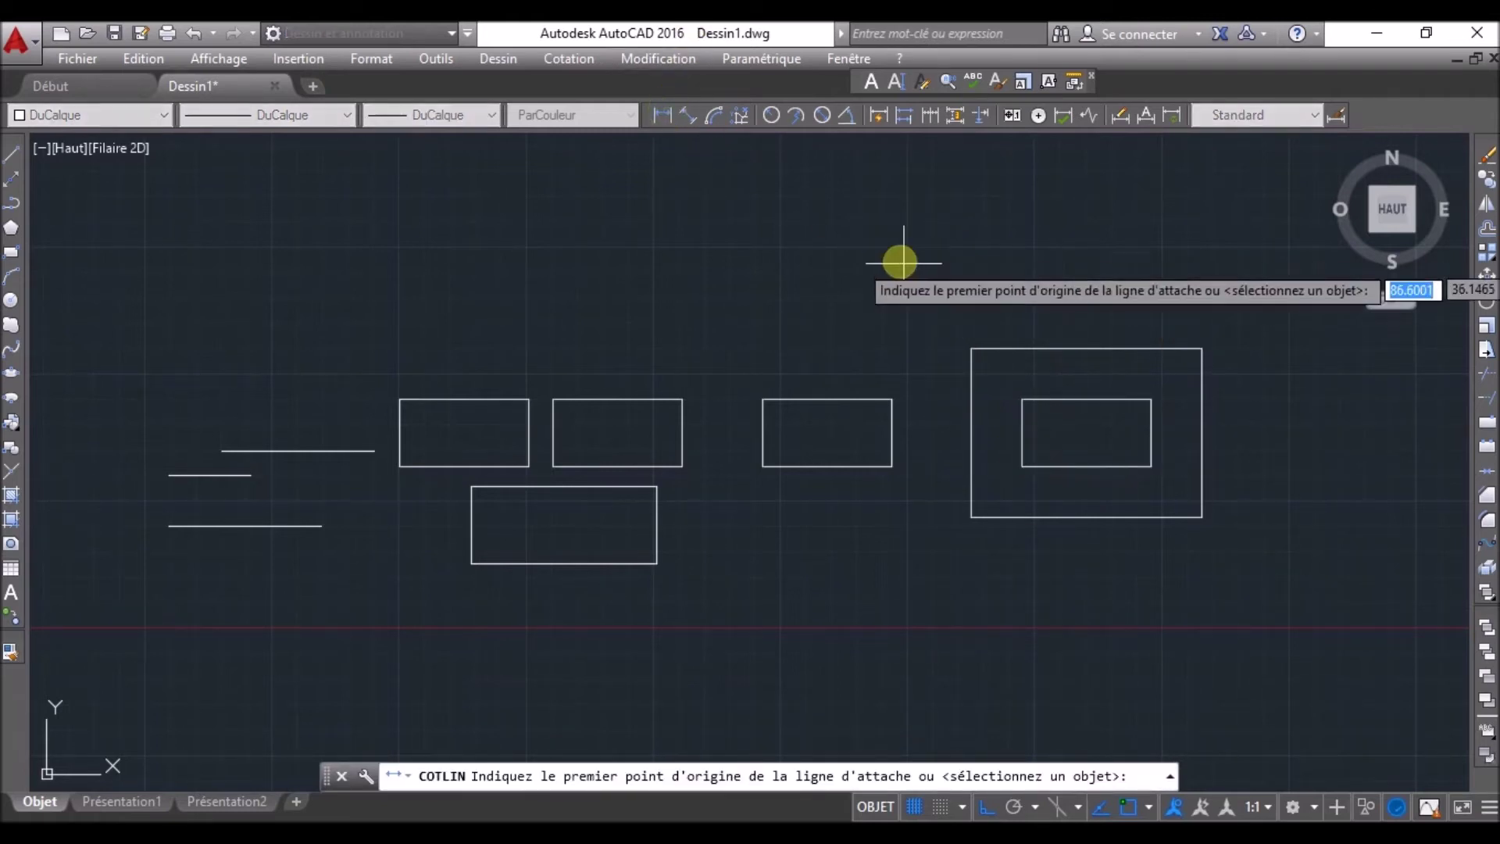
{"action": "left_click", "coordinate": [1021, 399]}
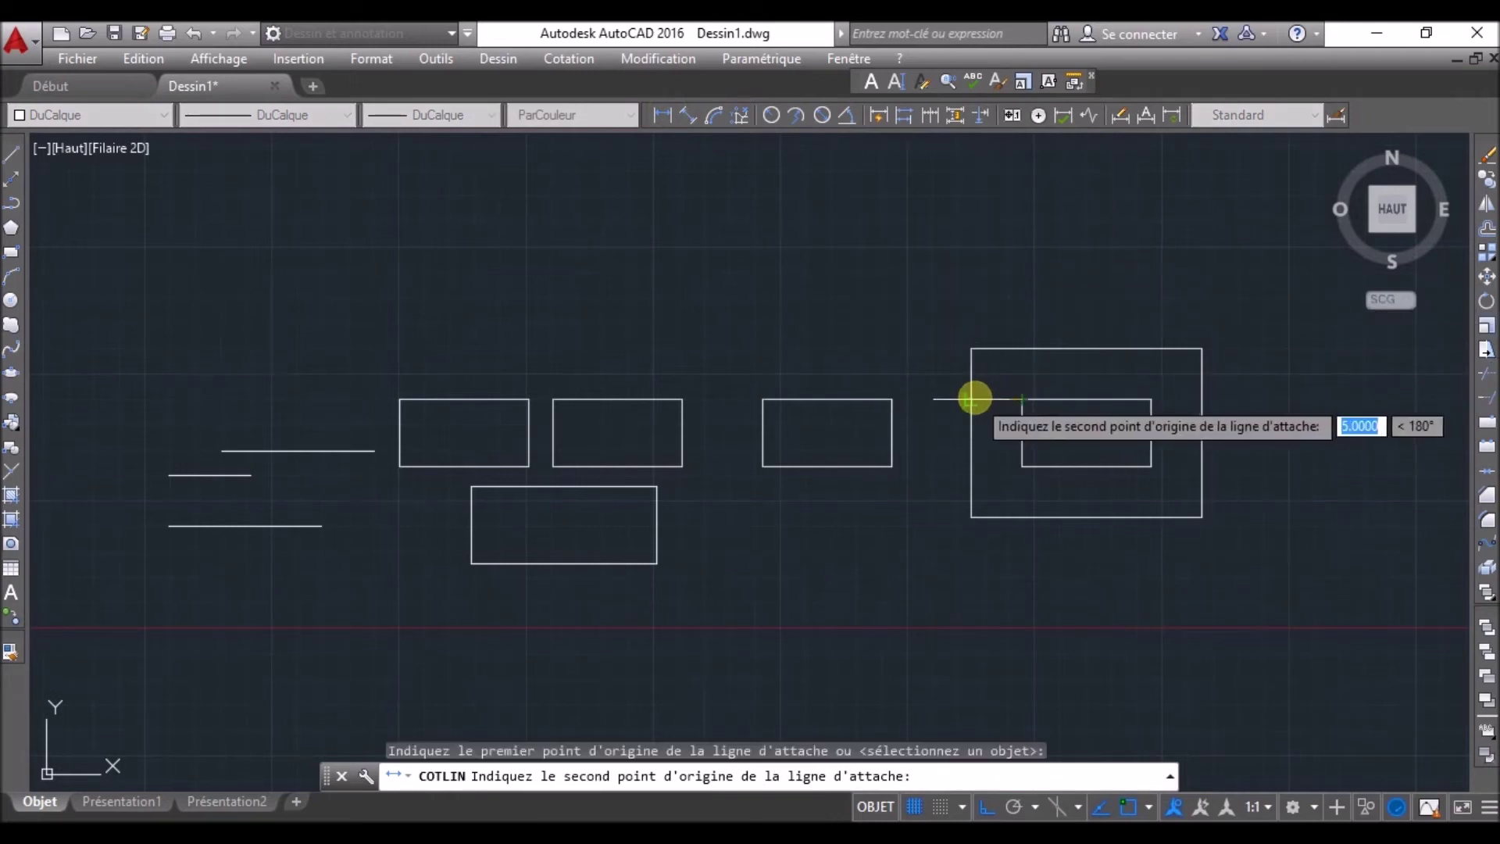
{"action": "left_click", "coordinate": [972, 398]}
{"action": "left_click", "coordinate": [941, 625]}
{"action": "scroll", "coordinate": [1000, 646], "scroll_direction": "up", "scroll_amount": 5}
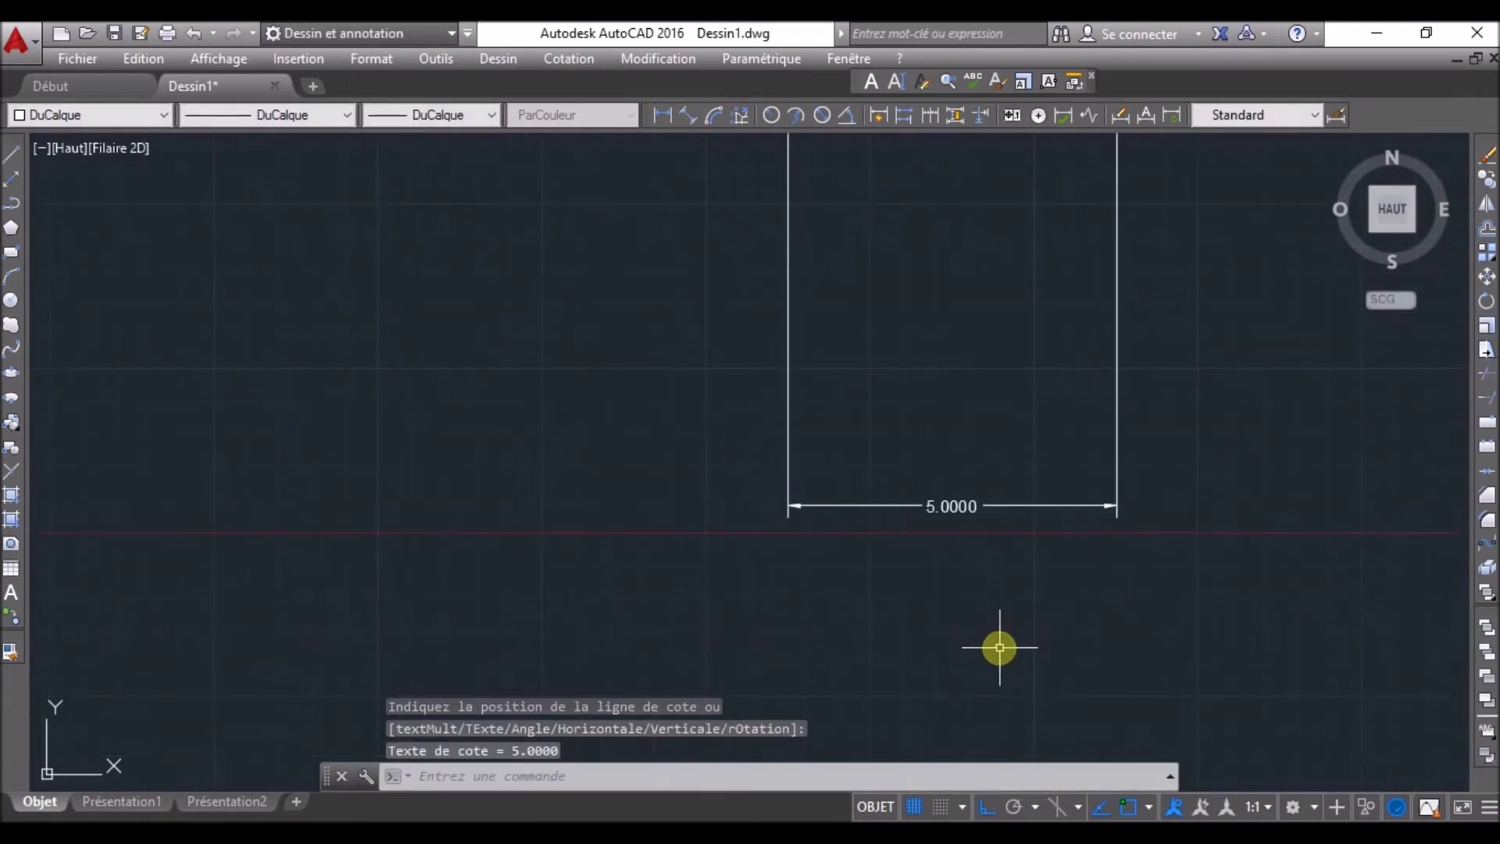
{"action": "scroll", "coordinate": [1000, 647], "scroll_direction": "up", "scroll_amount": 2}
{"action": "scroll", "coordinate": [1003, 641], "scroll_direction": "down", "scroll_amount": 6}
{"action": "scroll", "coordinate": [953, 562], "scroll_direction": "up", "scroll_amount": 2}
{"action": "scroll", "coordinate": [950, 563], "scroll_direction": "down", "scroll_amount": 1}
{"action": "scroll", "coordinate": [951, 562], "scroll_direction": "up", "scroll_amount": 1}
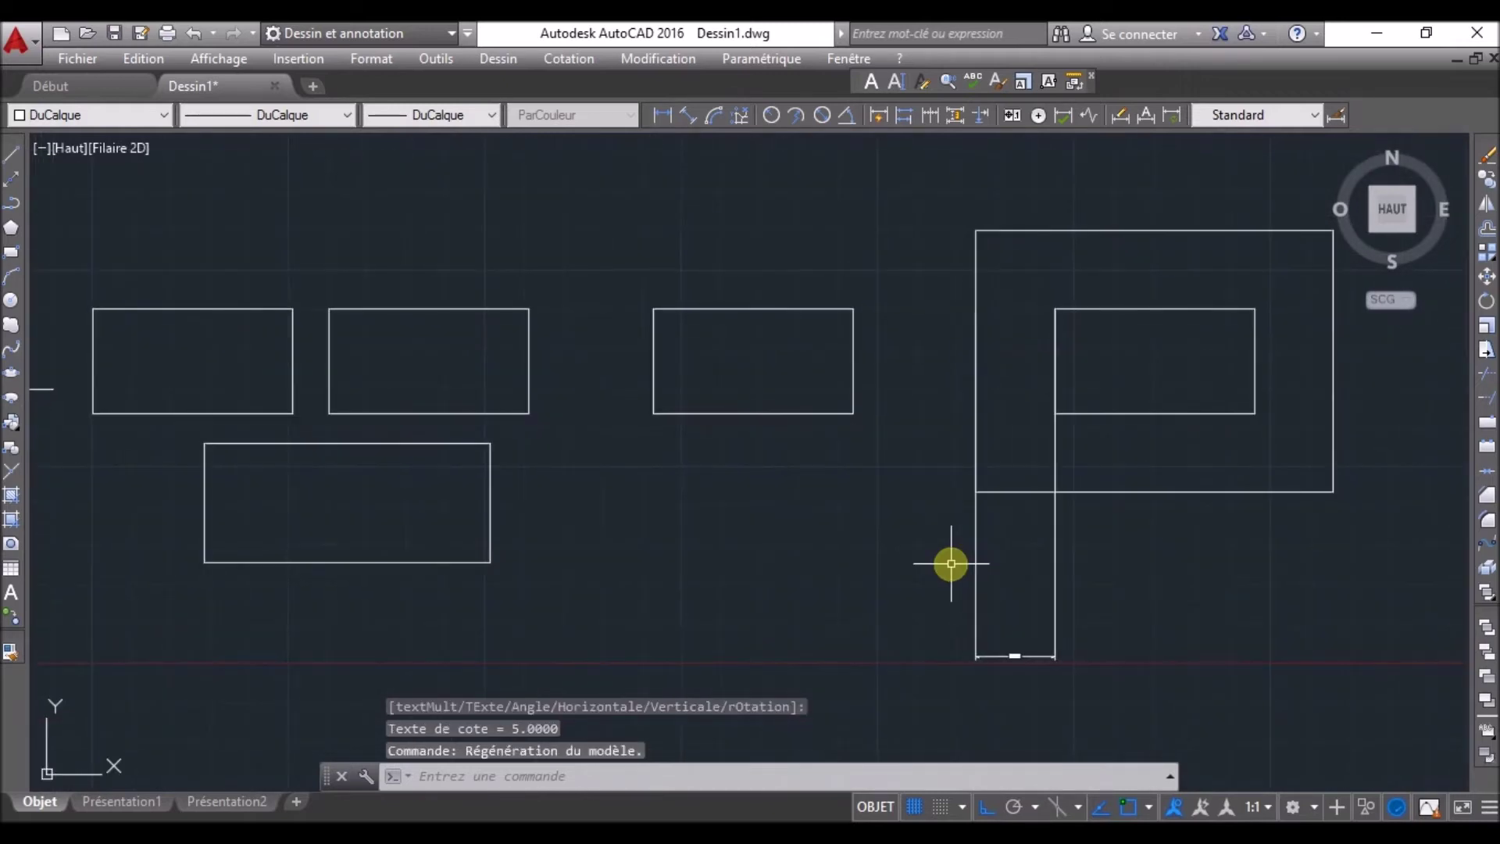
- Delete the linear dimension of the gap between the two nested rectangles
{"action": "left_click", "coordinate": [1092, 691]}
{"action": "left_click", "coordinate": [985, 609]}
{"action": "key", "text": "Delete"}
- Rotate the outer offset rectangle 15 degrees about its lower-left corner, with Ortho mode turned off
{"action": "scroll", "coordinate": [969, 449], "scroll_direction": "down", "scroll_amount": 2}
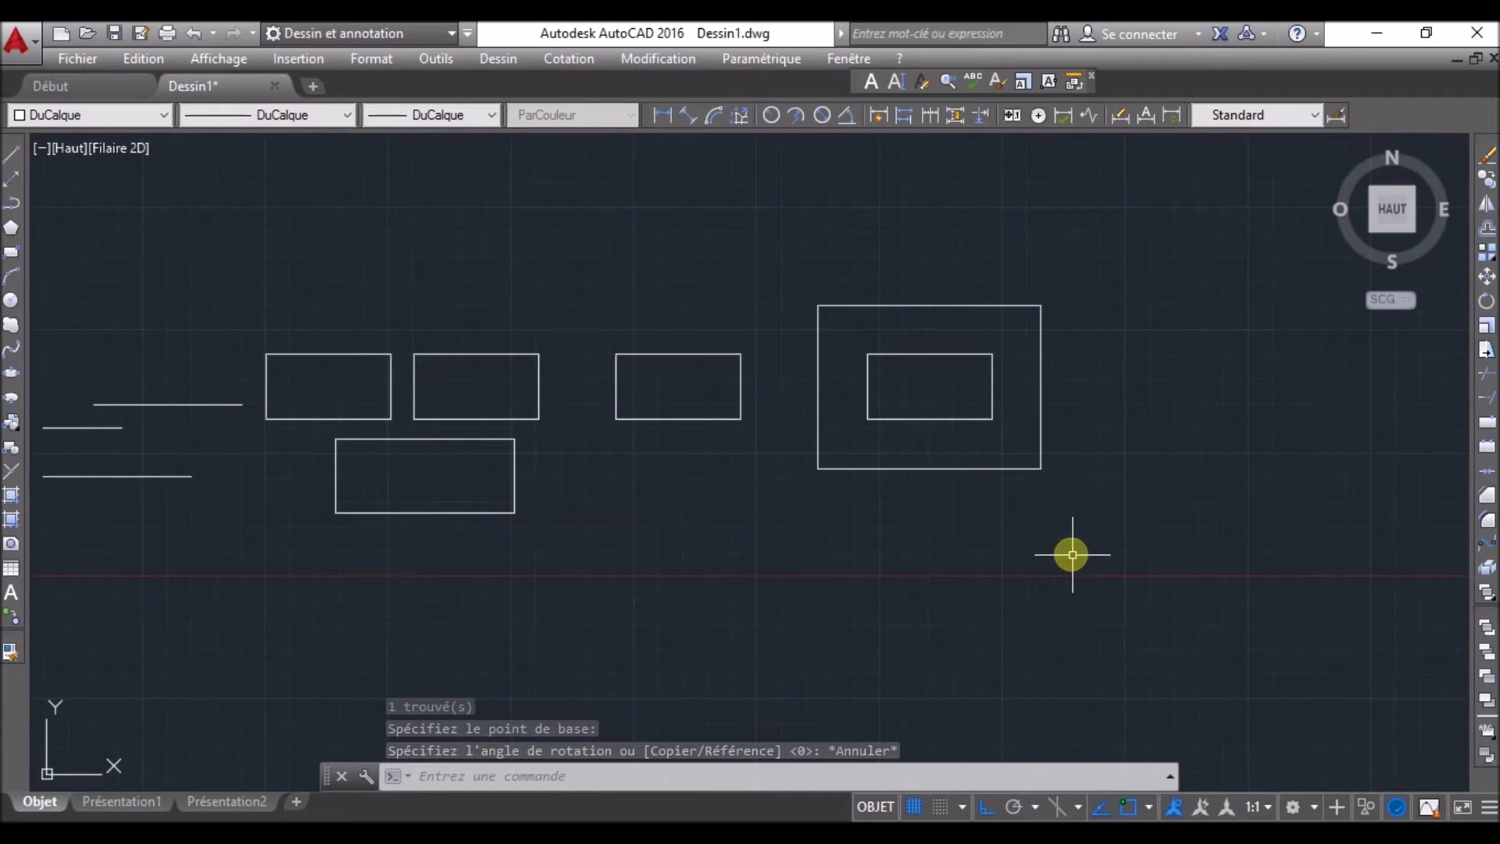
{"action": "left_click", "coordinate": [1115, 498]}
{"action": "left_click", "coordinate": [914, 445]}
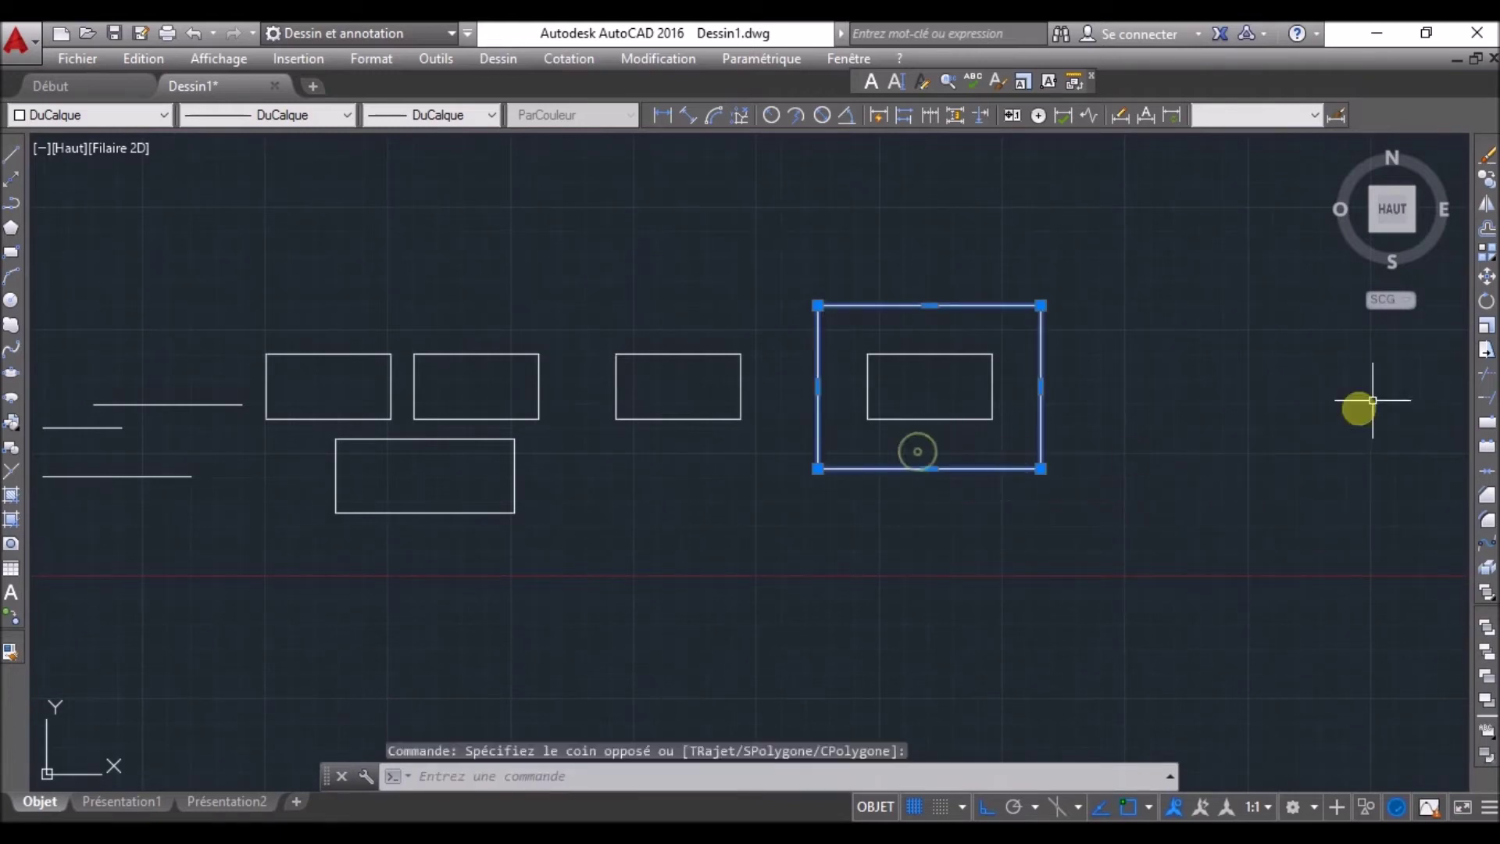
{"action": "left_click", "coordinate": [1485, 302]}
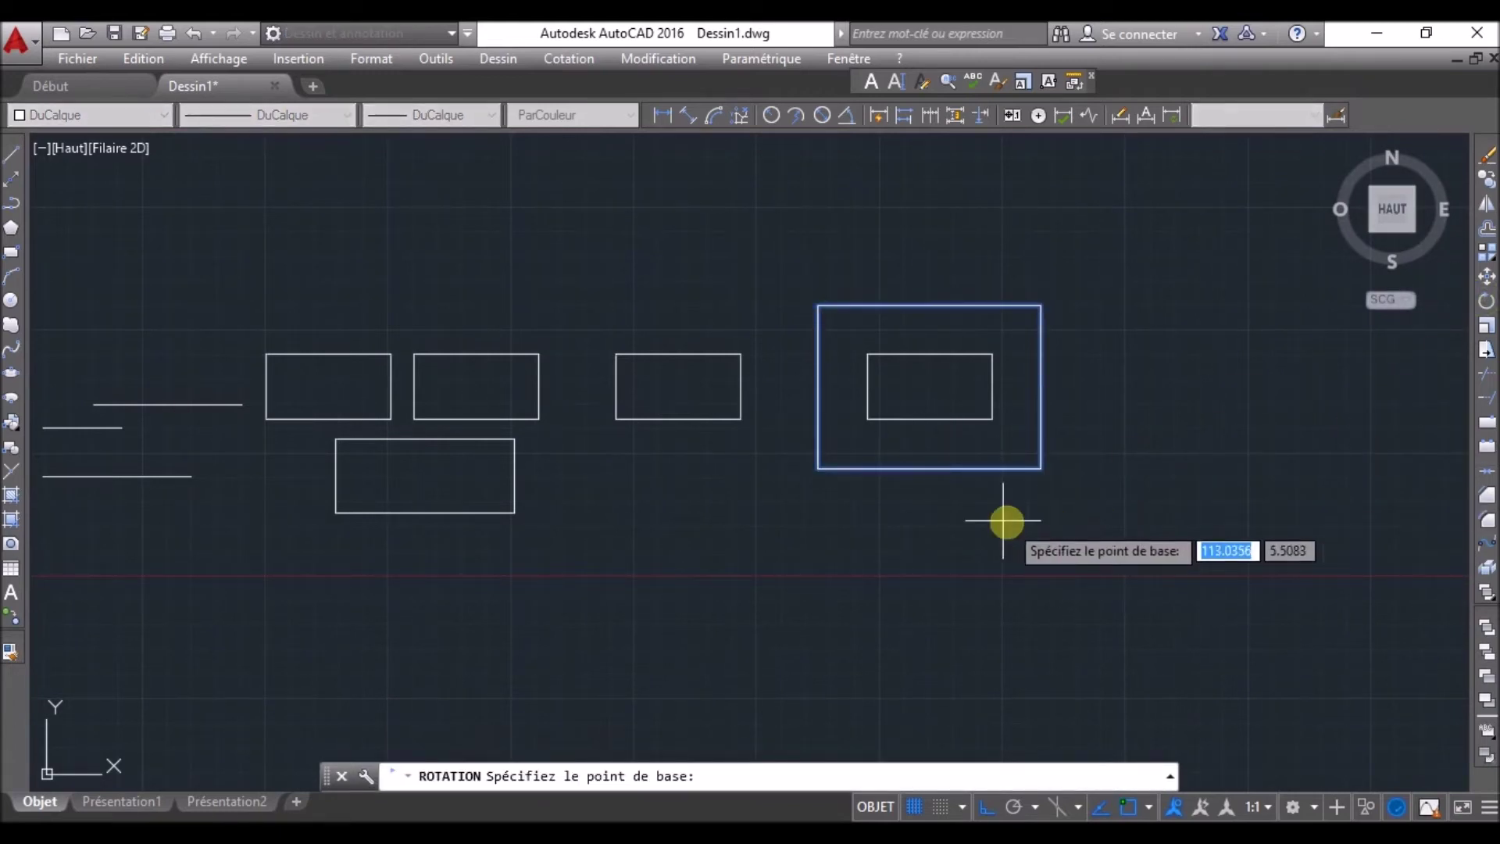
{"action": "left_click", "coordinate": [817, 469]}
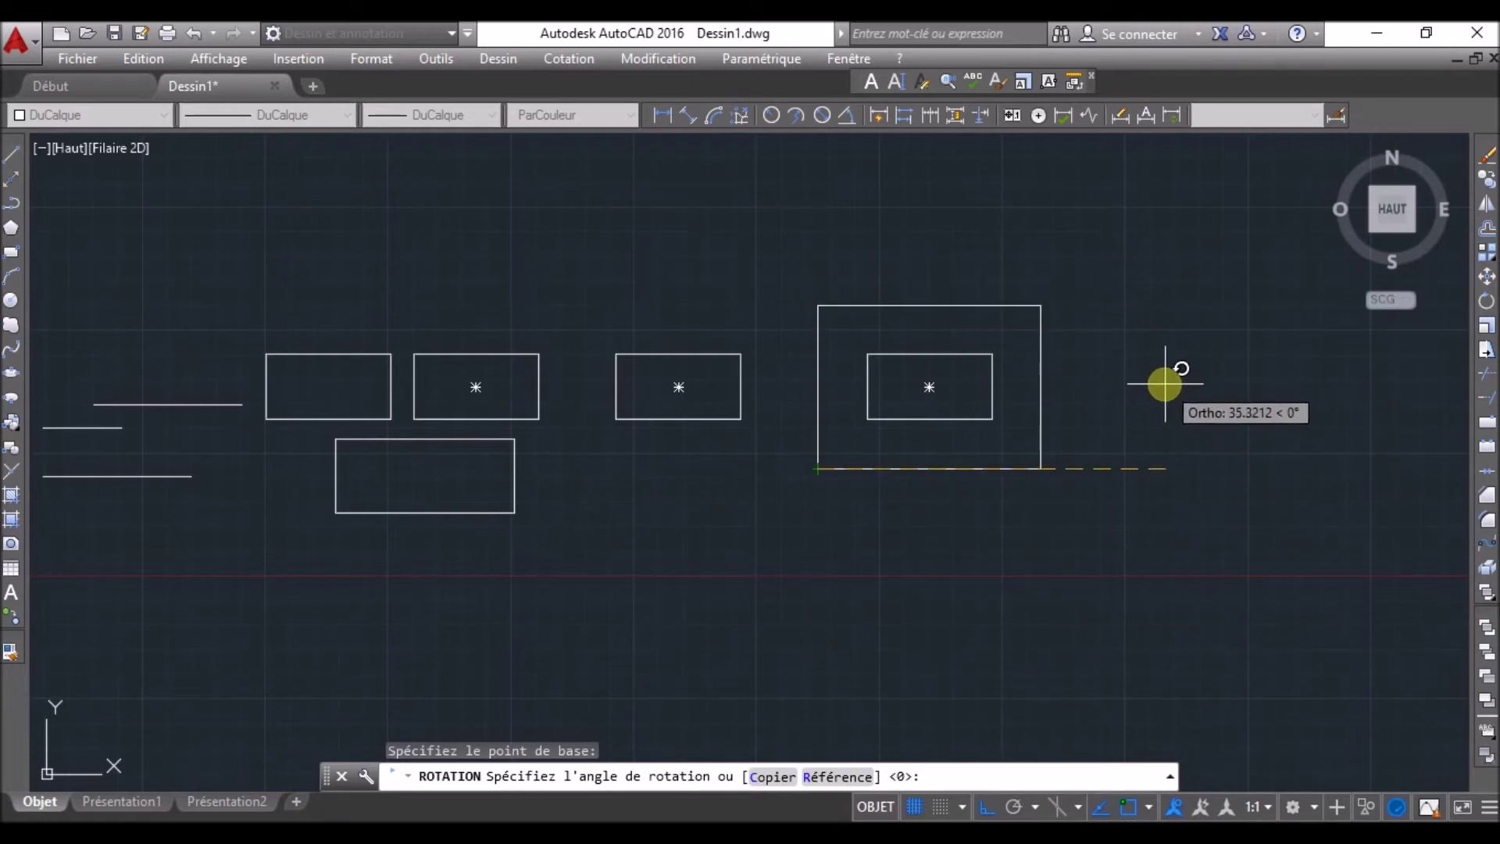
{"action": "key", "text": "F8"}
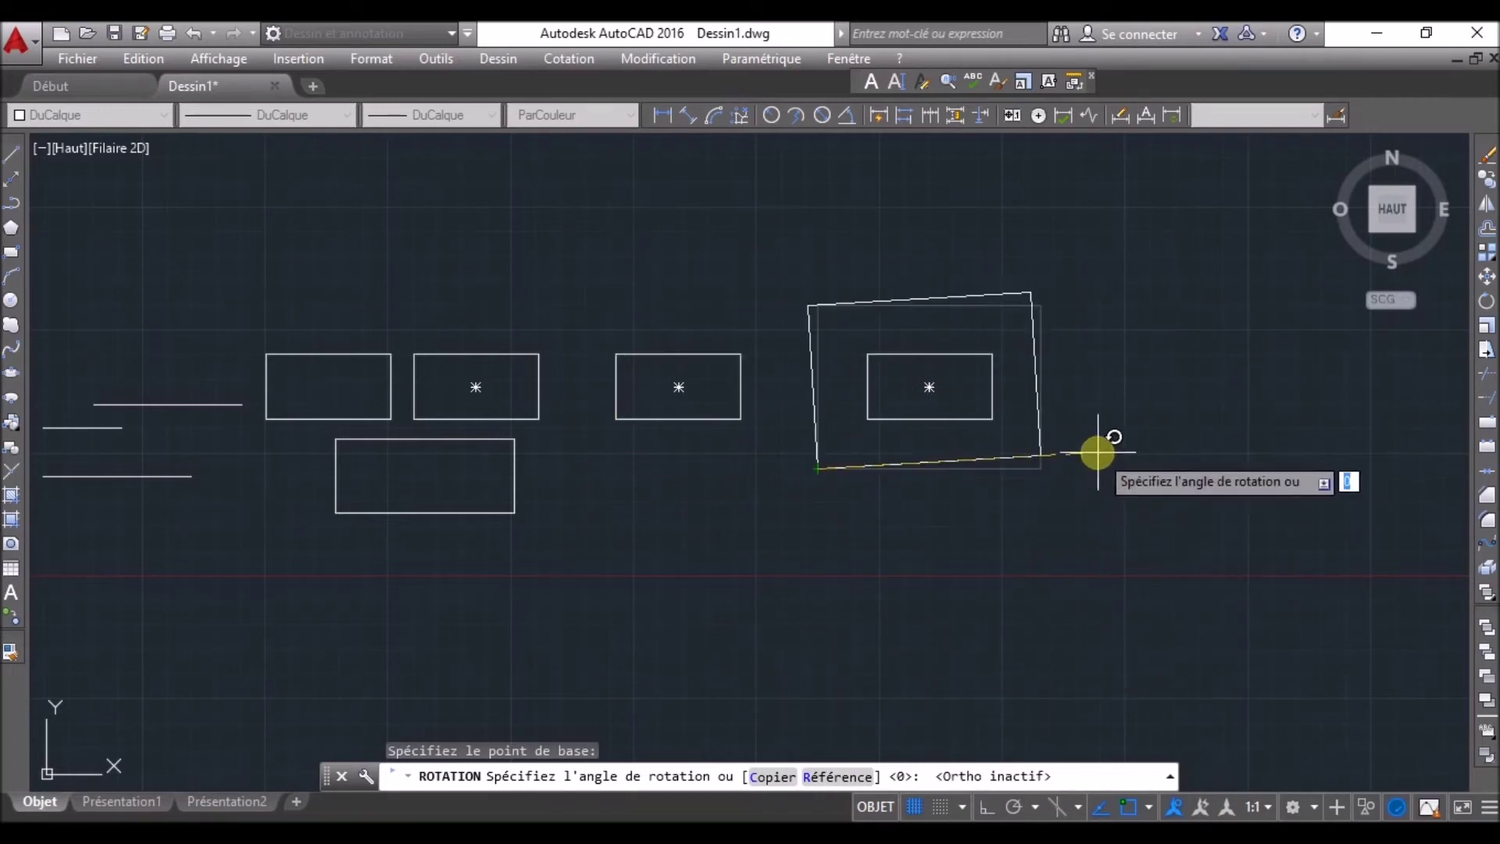
{"action": "type", "text": "15"}
{"action": "key", "text": "Return"}
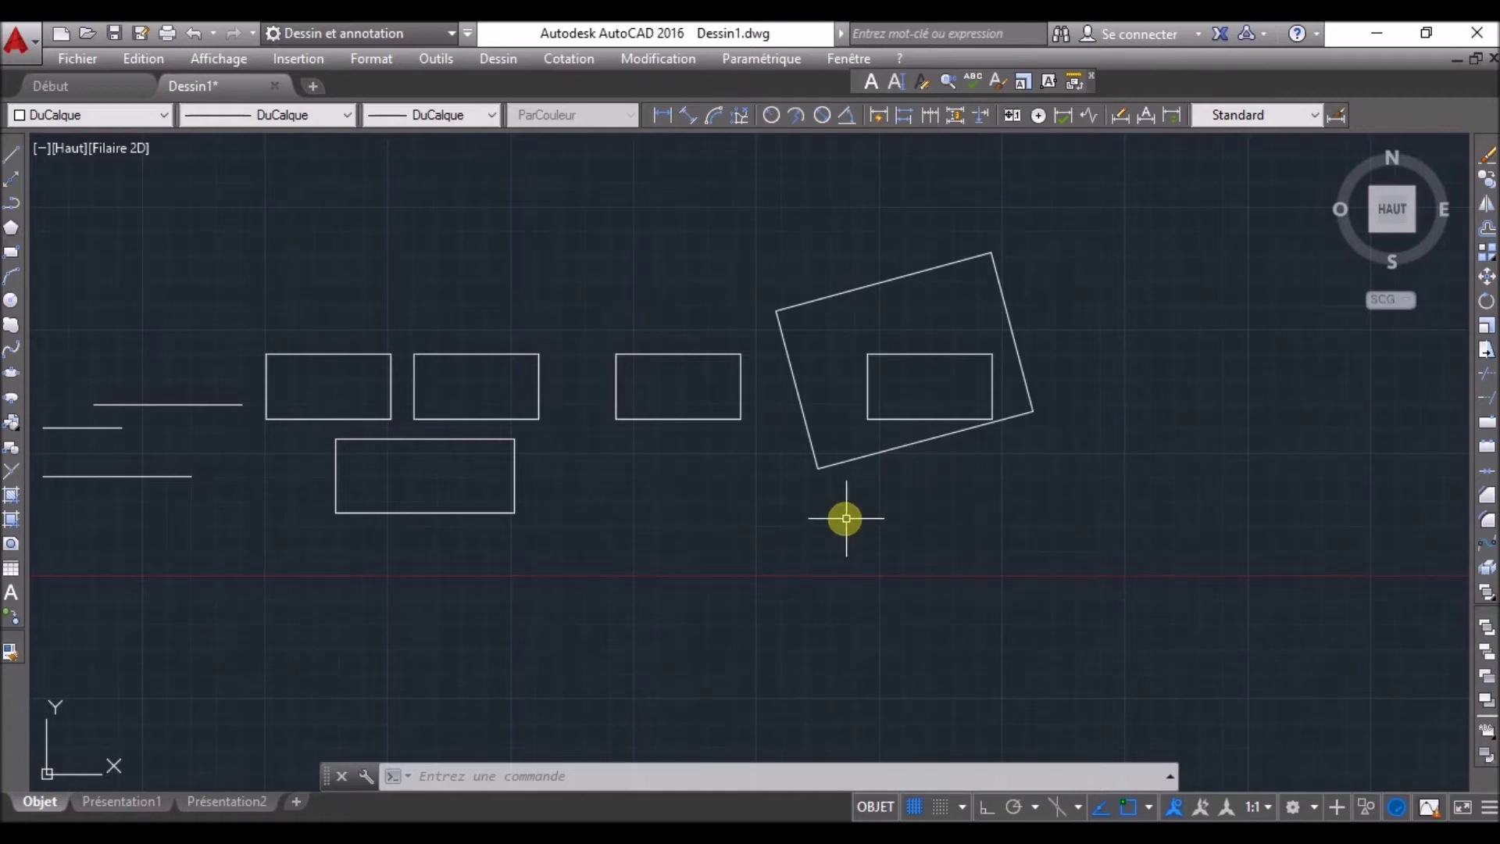
{"action": "key", "text": "ctrl+z"}
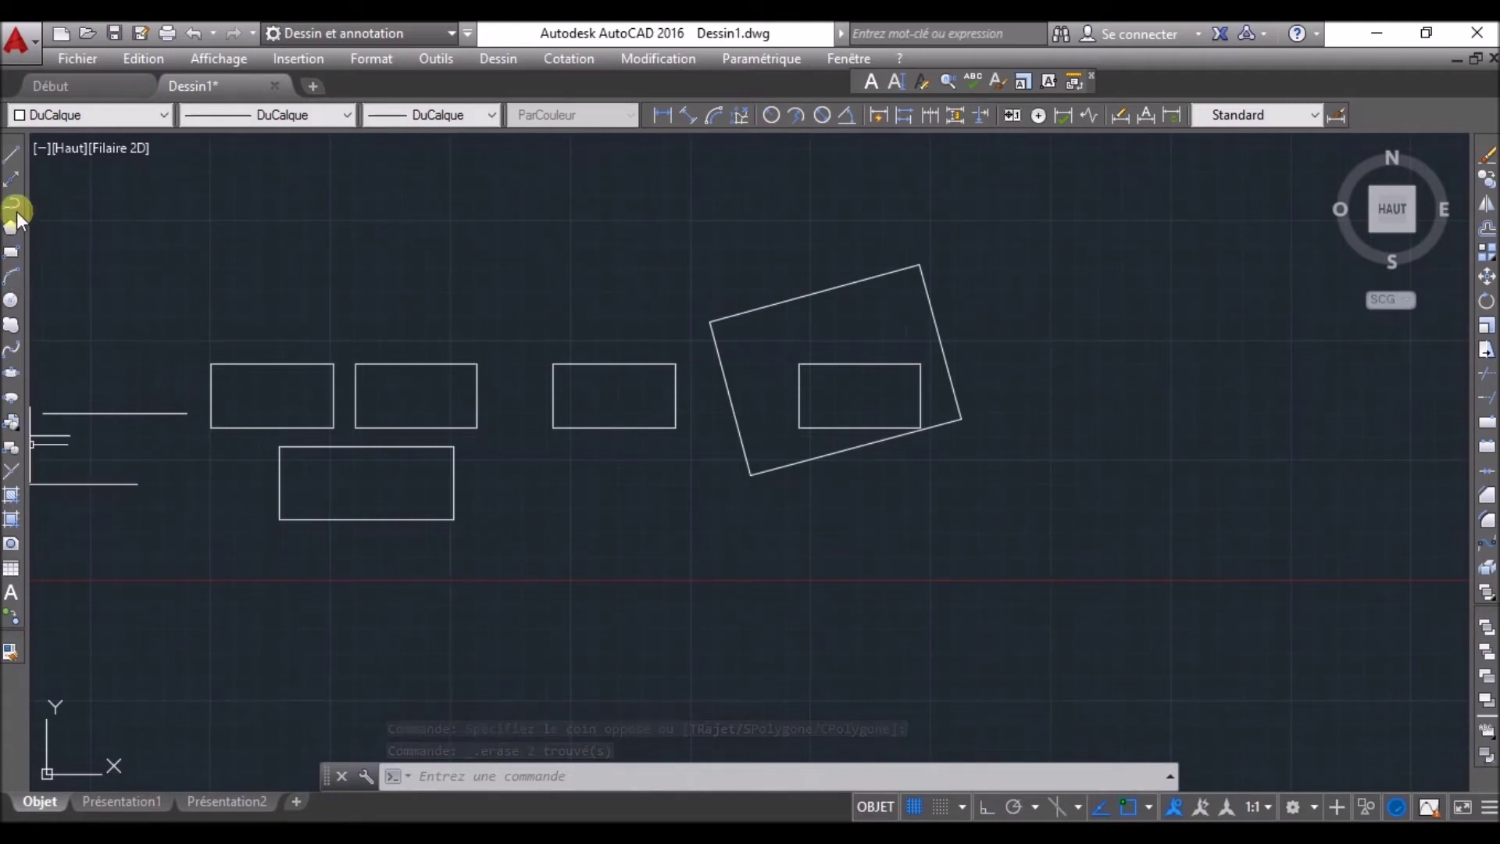
- Draw a horizontal polyline from the rotated rectangle's lowest corner to the right, extending beyond the rectangle
{"action": "left_click", "coordinate": [16, 209]}
{"action": "left_click", "coordinate": [744, 475]}
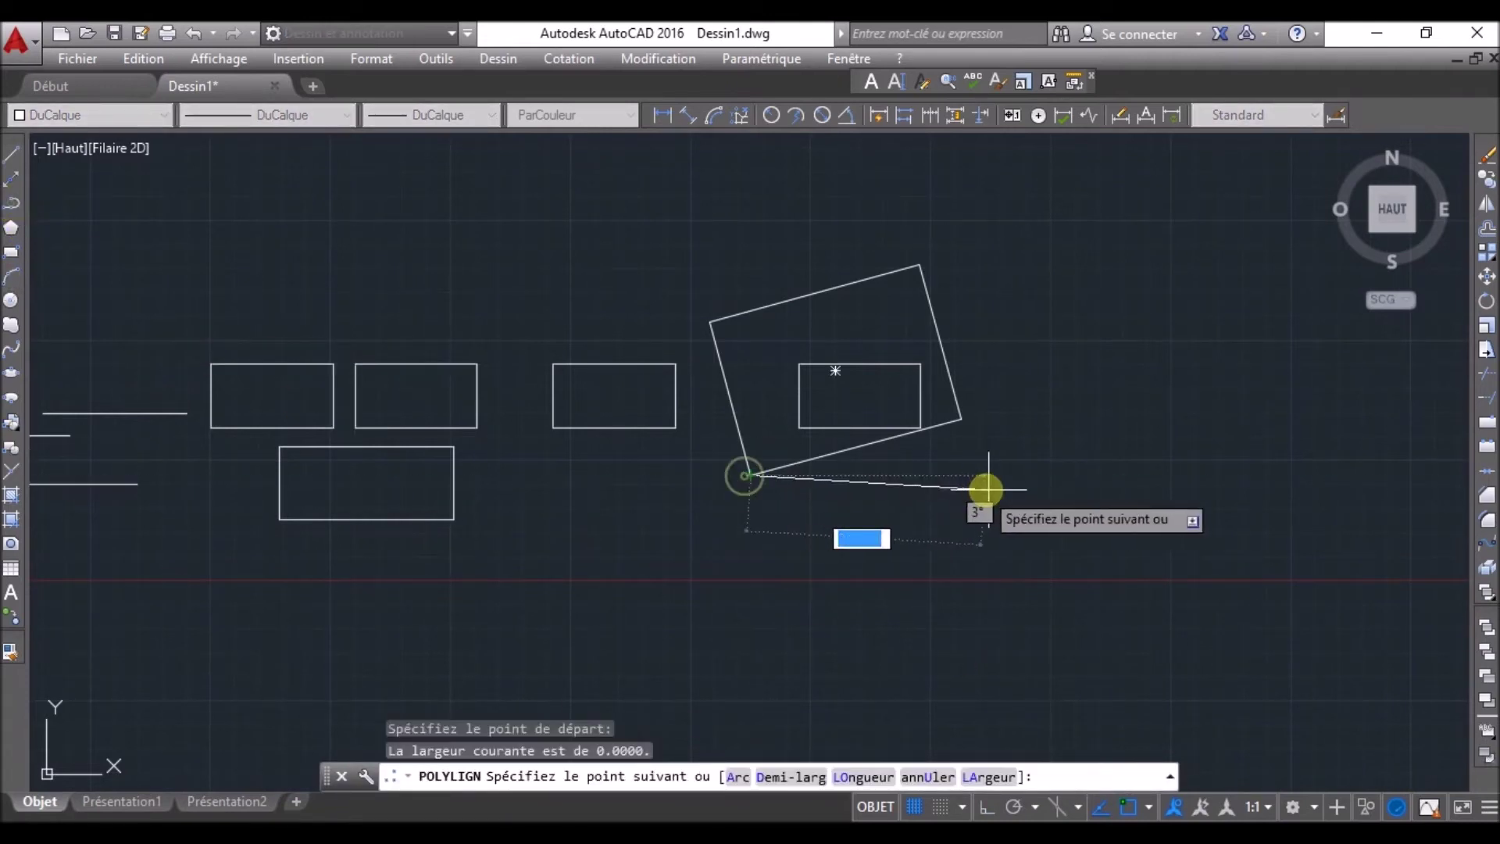
{"action": "left_click", "coordinate": [1097, 474]}
{"action": "key", "text": "Return"}
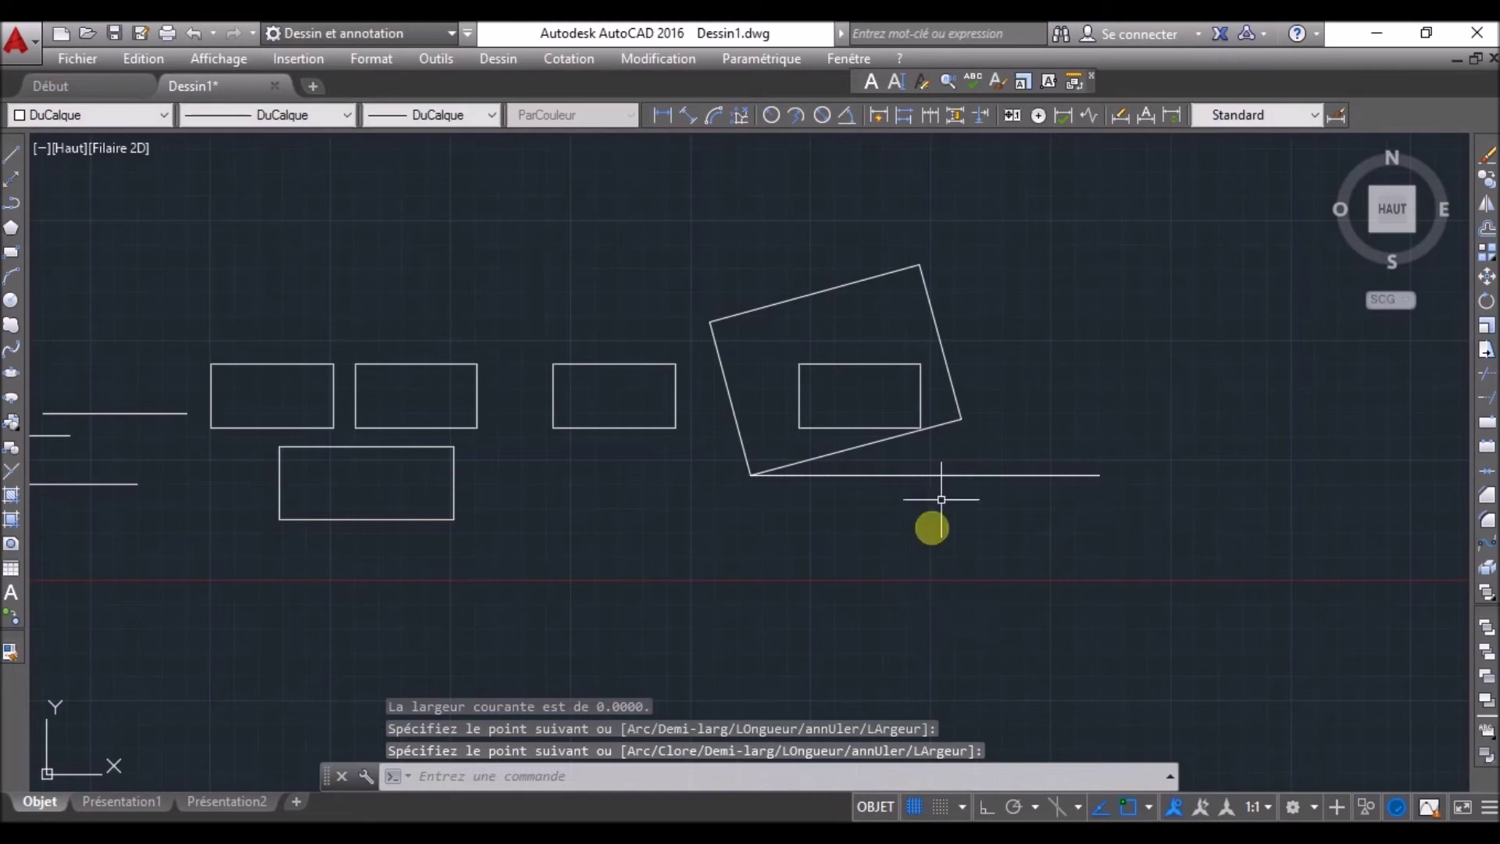
- Add an angular dimension between the horizontal line and the rotated rectangle's lower side, placing it between them, and inspect its text
{"action": "left_click", "coordinate": [852, 118]}
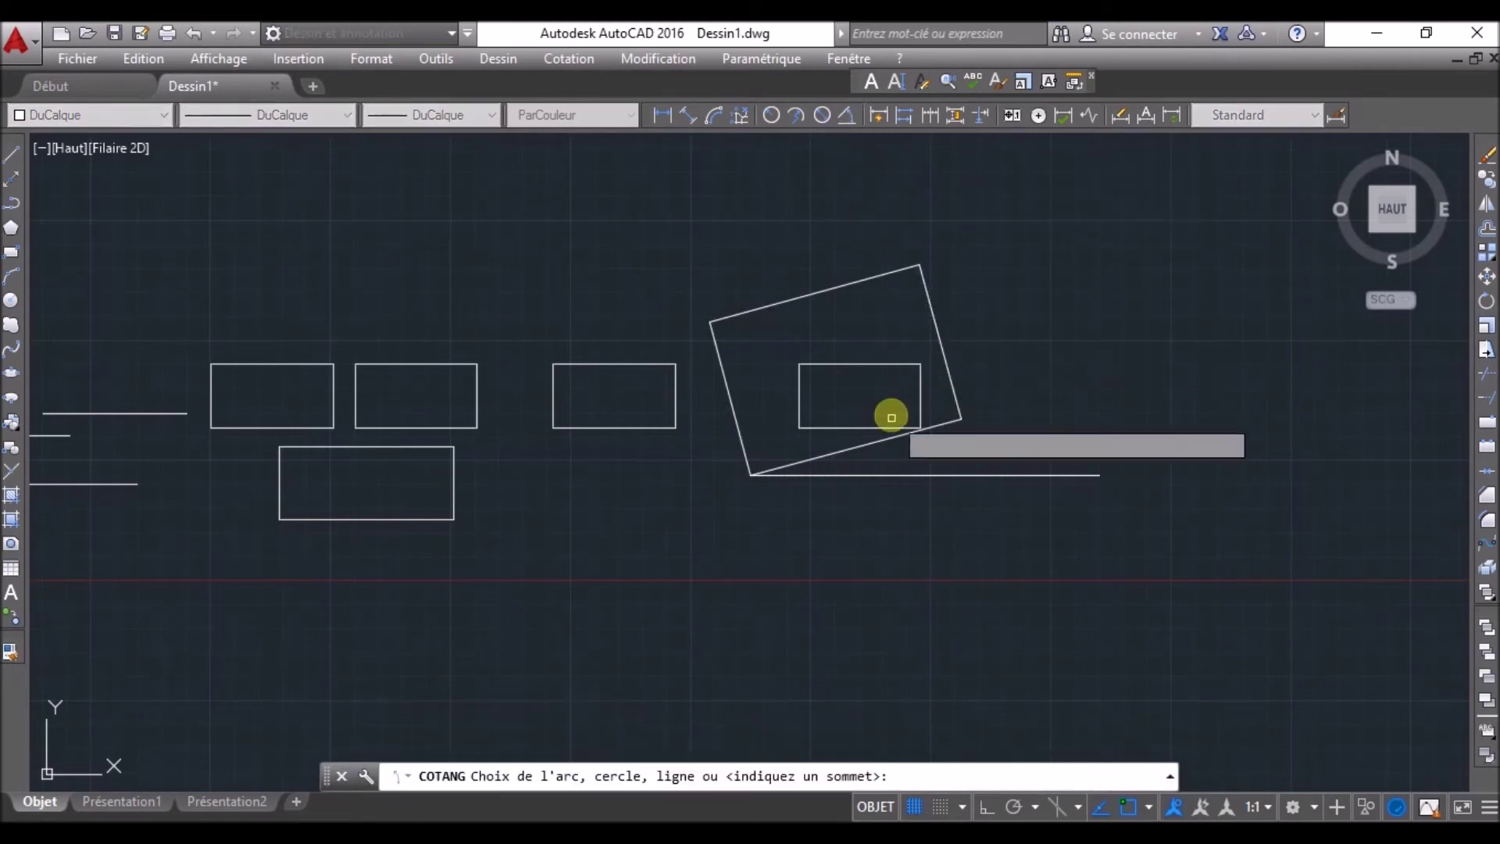
{"action": "left_click", "coordinate": [883, 476]}
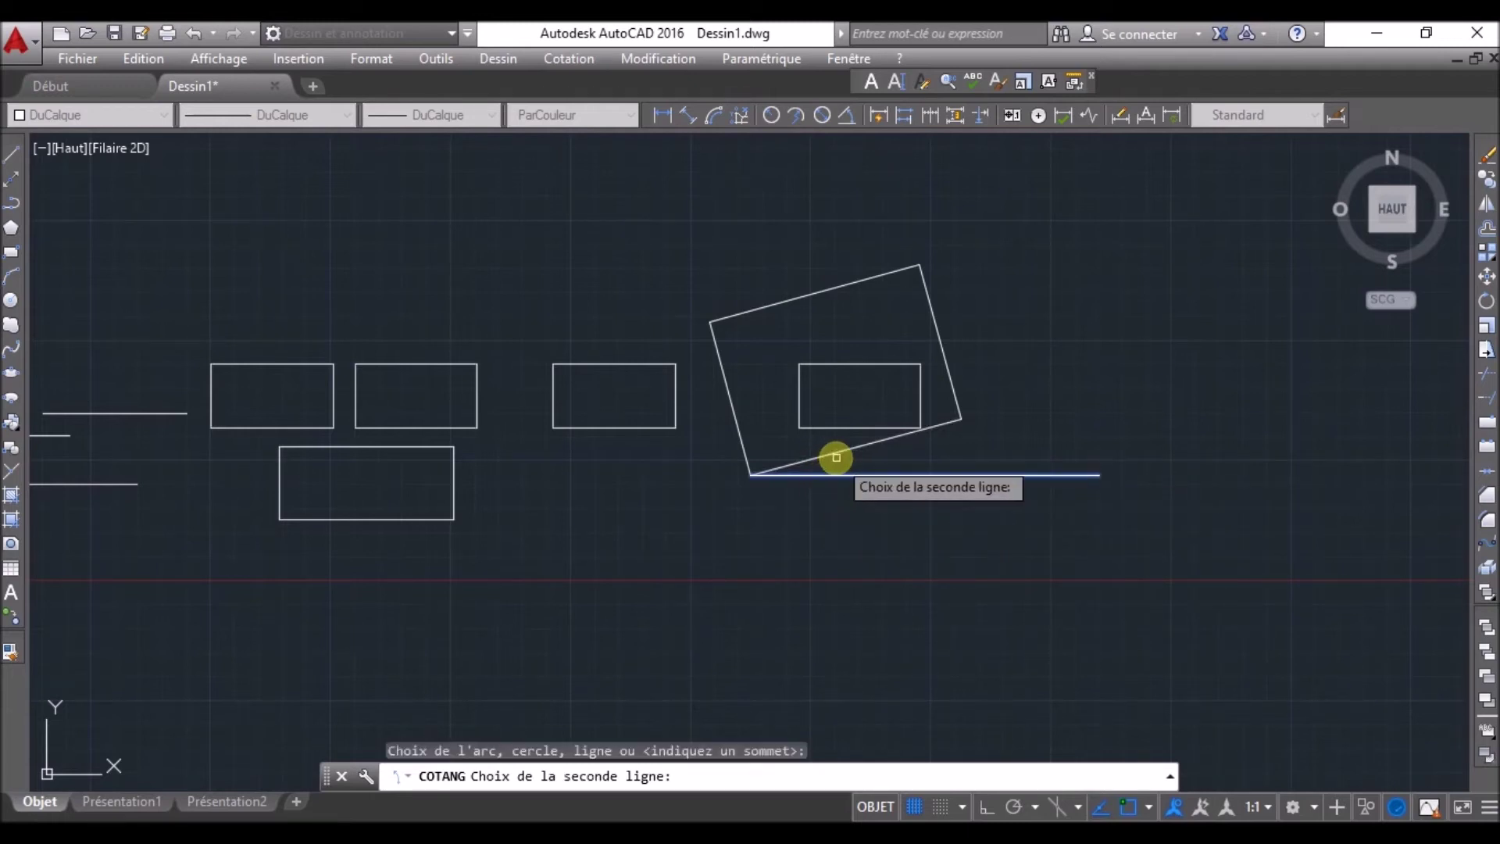
{"action": "left_click", "coordinate": [826, 456]}
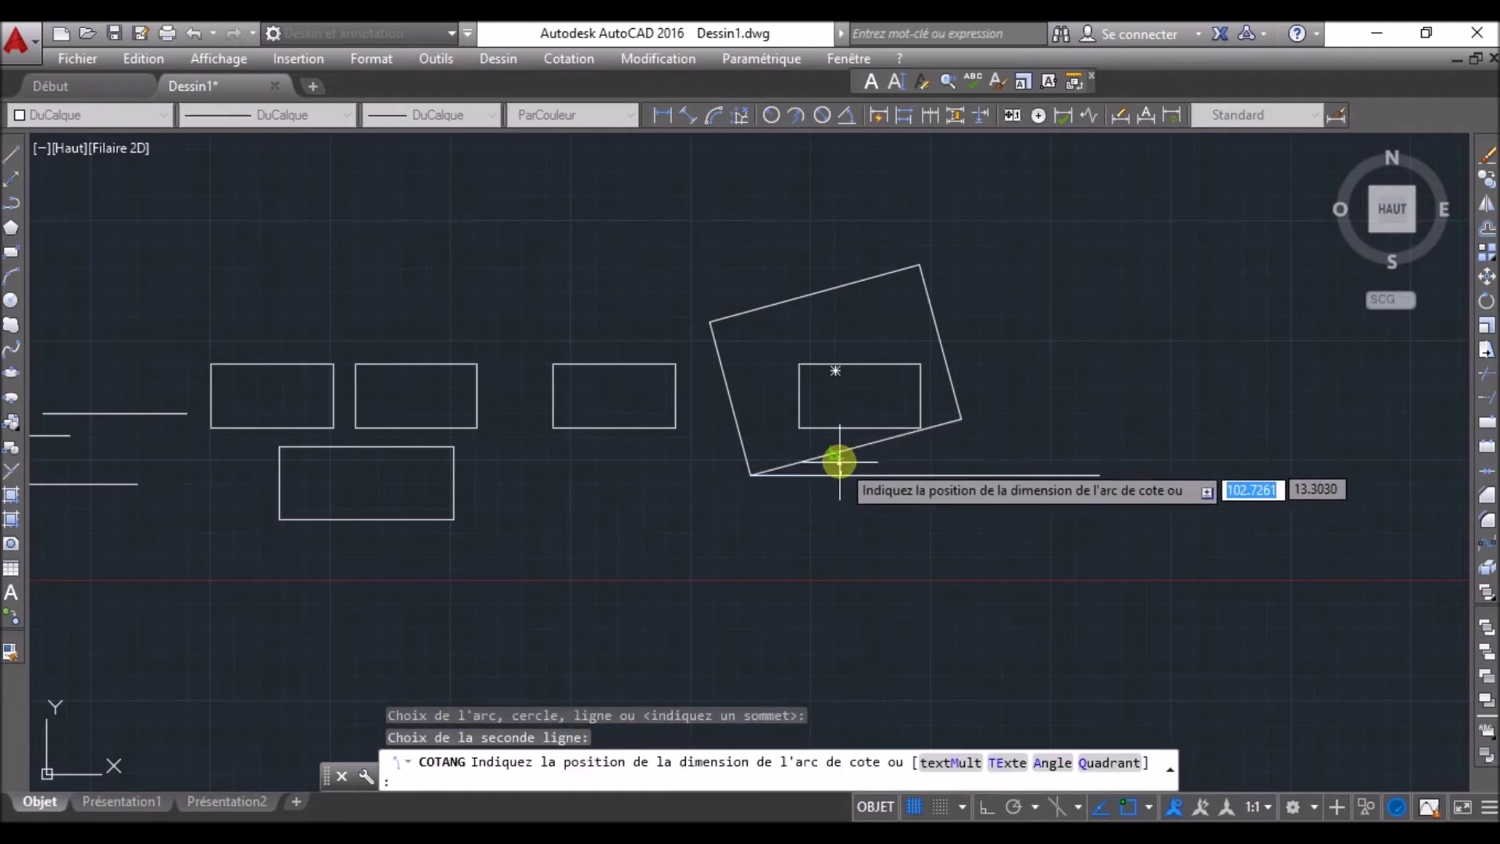
{"action": "left_click", "coordinate": [921, 453]}
{"action": "scroll", "coordinate": [922, 456], "scroll_direction": "up", "scroll_amount": 10}
{"action": "scroll", "coordinate": [915, 449], "scroll_direction": "up", "scroll_amount": 2}
{"action": "scroll", "coordinate": [904, 425], "scroll_direction": "down", "scroll_amount": 9}
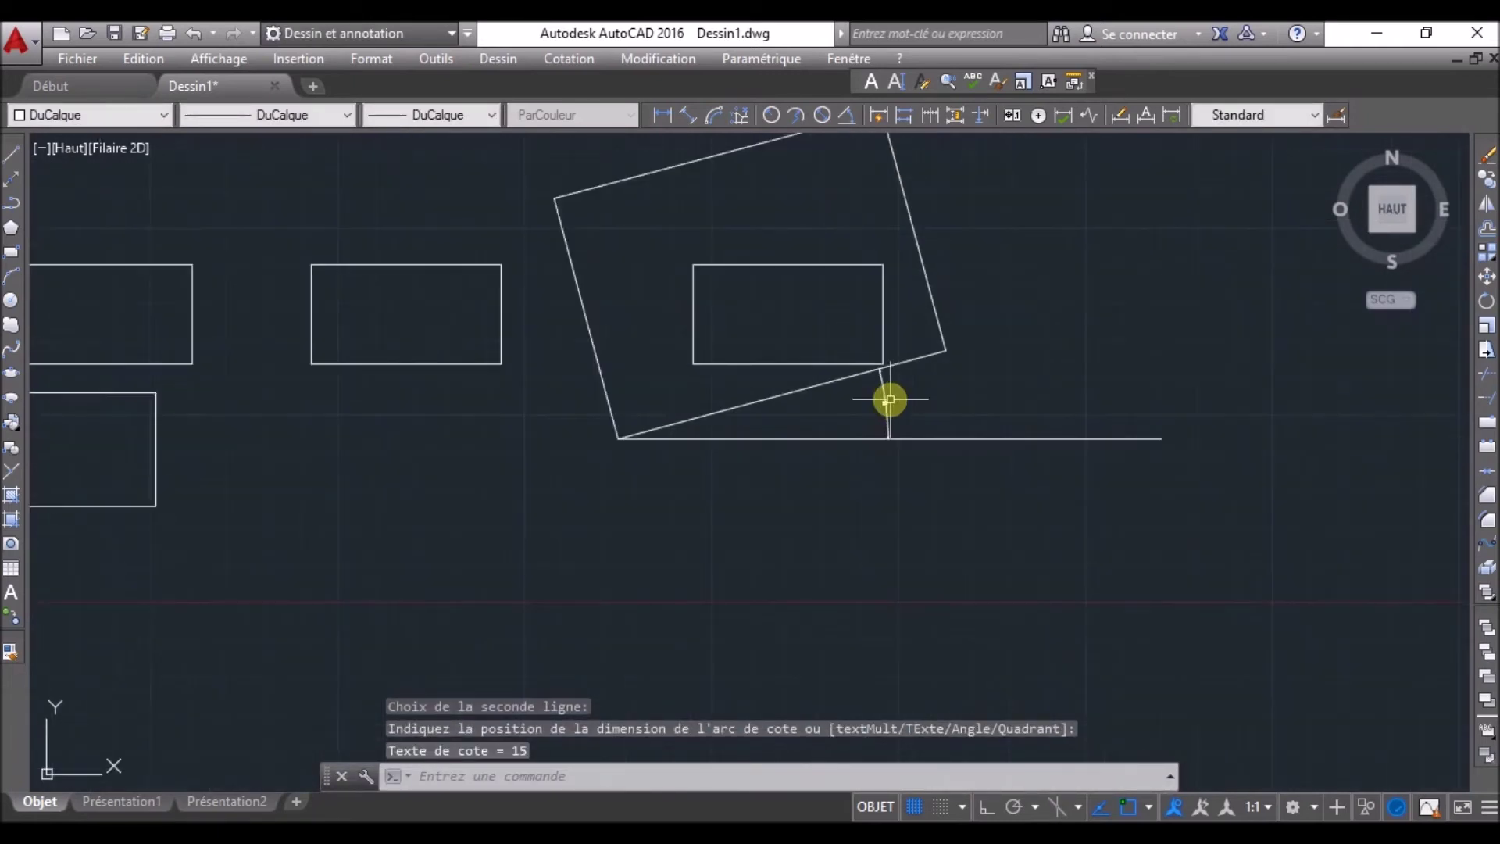
- Delete the angular dimension together with the horizontal line under the rotated rectangle
{"action": "left_click", "coordinate": [948, 468]}
{"action": "left_click", "coordinate": [855, 407]}
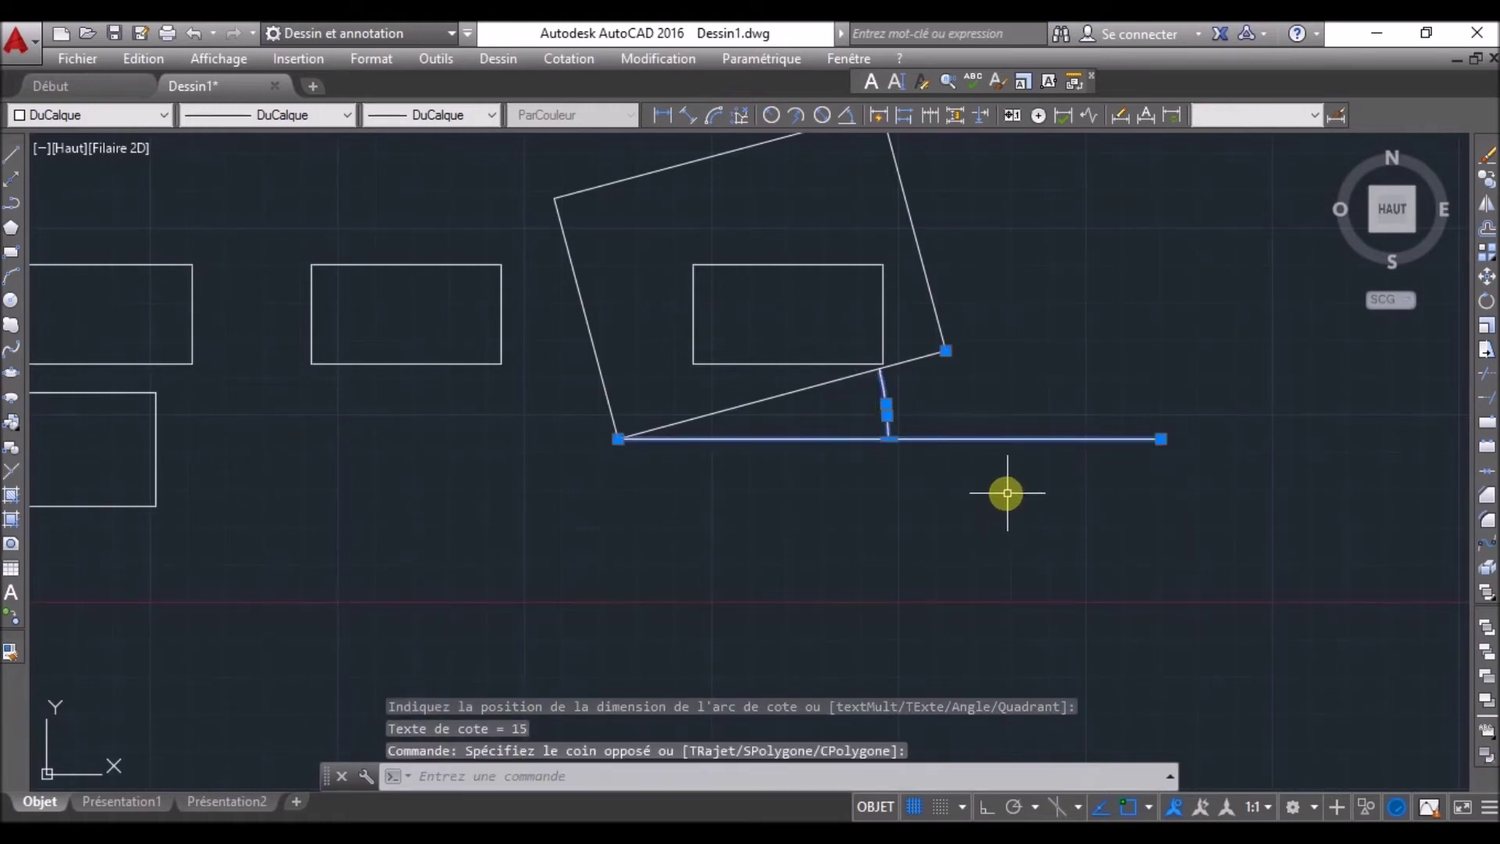
{"action": "key", "text": "Delete"}
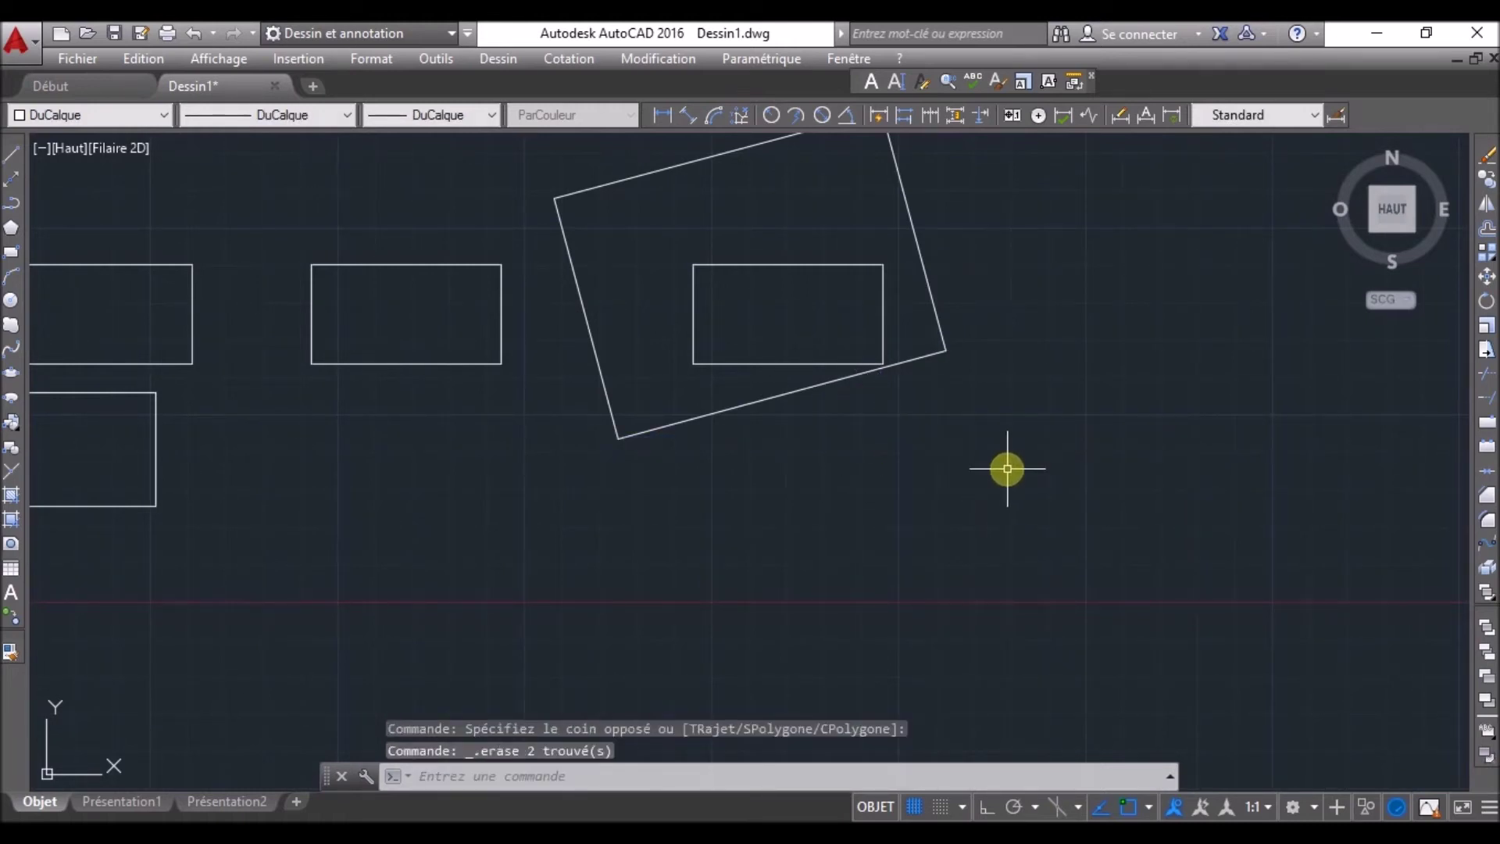
- Delete the rotated outer rectangle around the rightmost small rectangle
{"action": "scroll", "coordinate": [1008, 469], "scroll_direction": "down", "scroll_amount": 2}
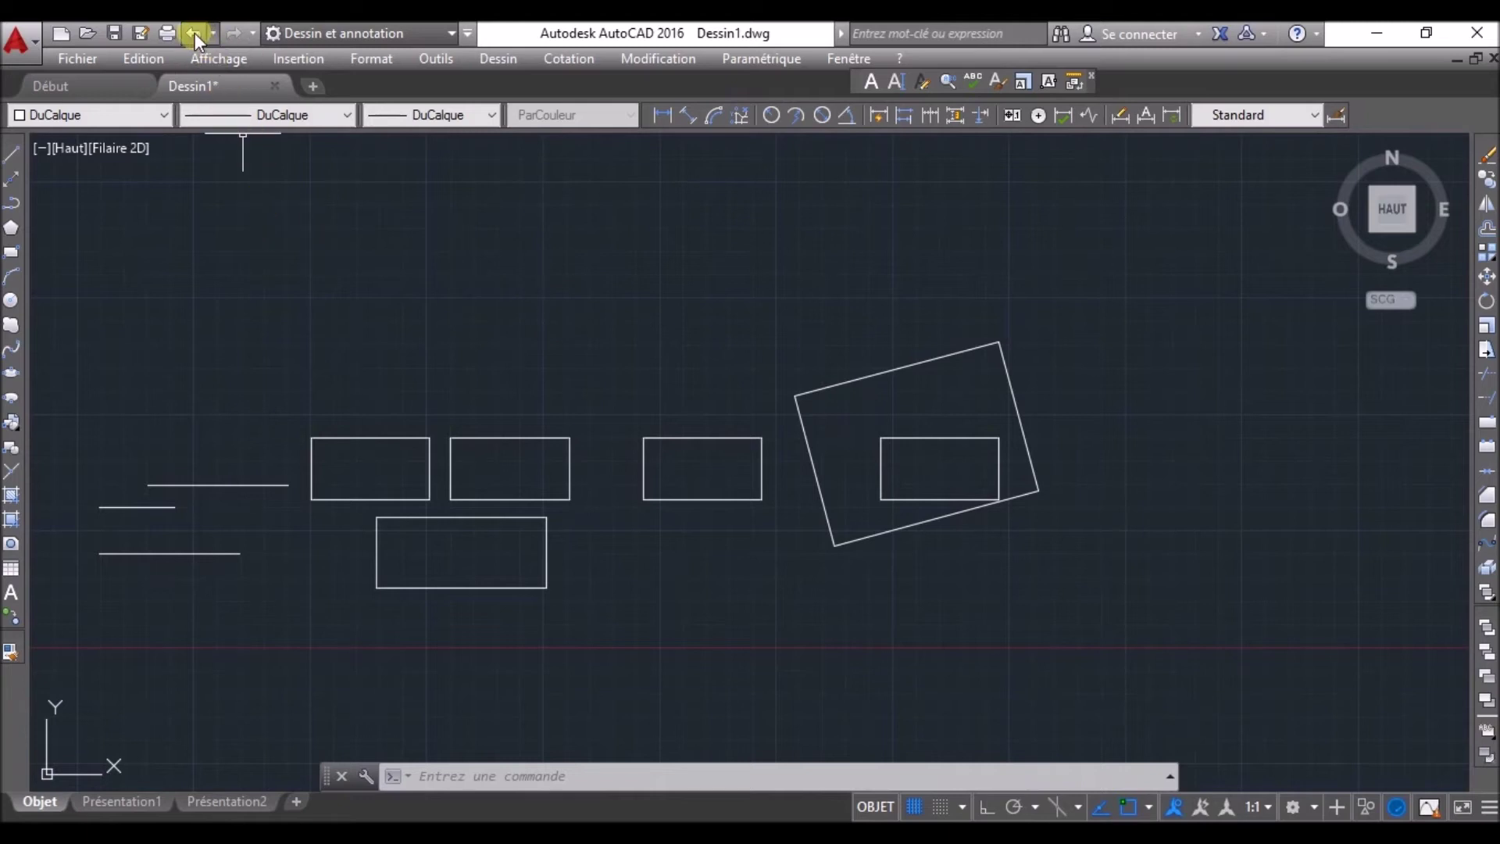
{"action": "left_click", "coordinate": [194, 33]}
{"action": "scroll", "coordinate": [904, 553], "scroll_direction": "up", "scroll_amount": 2}
{"action": "scroll", "coordinate": [1030, 529], "scroll_direction": "down", "scroll_amount": 3}
{"action": "left_click", "coordinate": [1109, 469]}
{"action": "left_click", "coordinate": [931, 408]}
{"action": "key", "text": "Delete"}
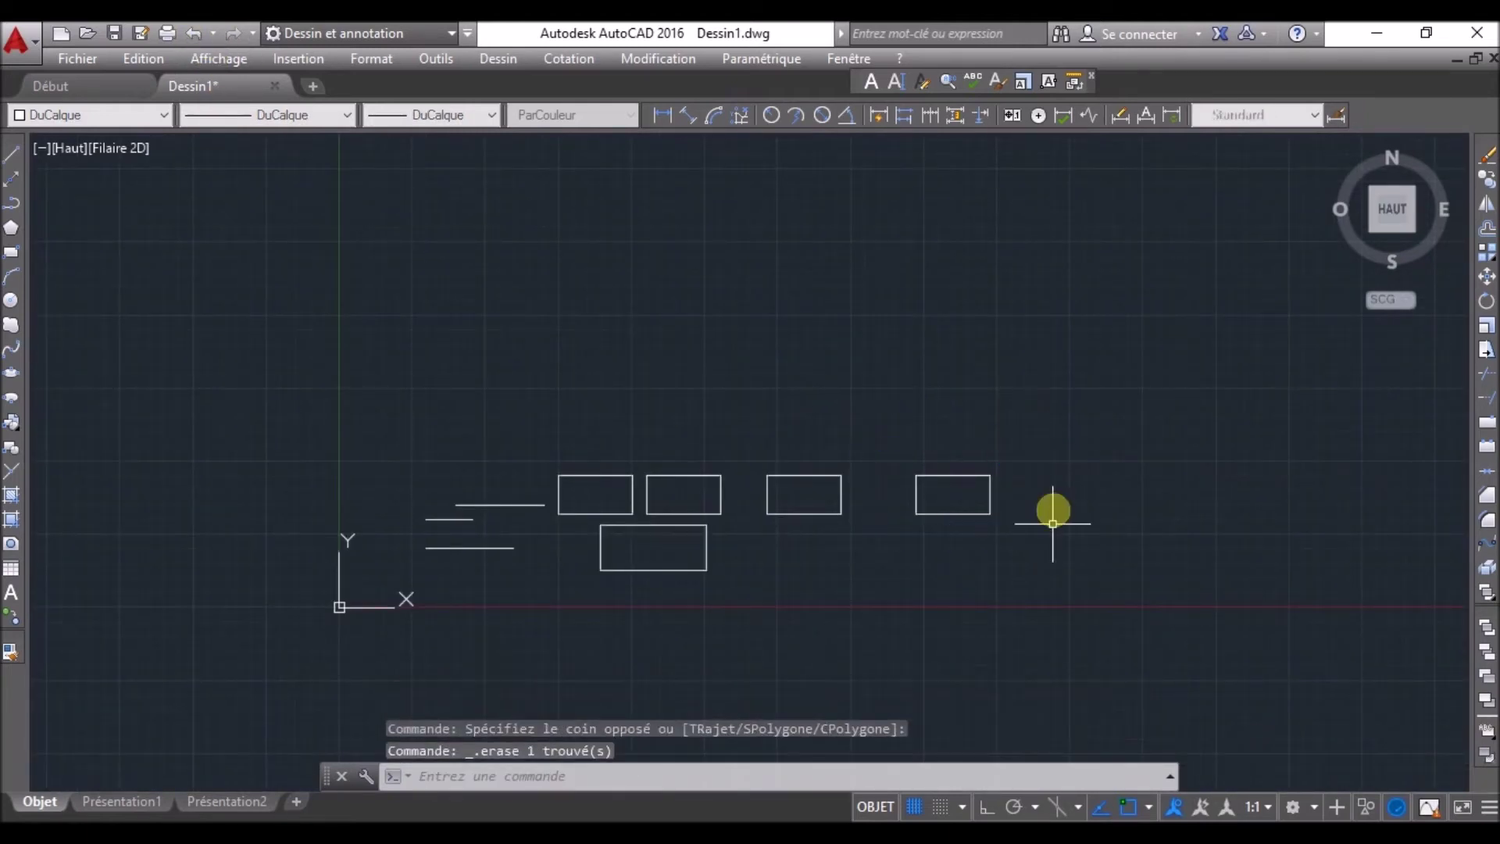
- Scale the rightmost rectangle by a factor of 2 from its lower-left corner, and undo the scaling
{"action": "scroll", "coordinate": [945, 533], "scroll_direction": "up", "scroll_amount": 2}
{"action": "middle_click_drag", "start_coordinate": [1054, 517], "coordinate": [950, 517]}
{"action": "scroll", "coordinate": [943, 519], "scroll_direction": "up", "scroll_amount": 2}
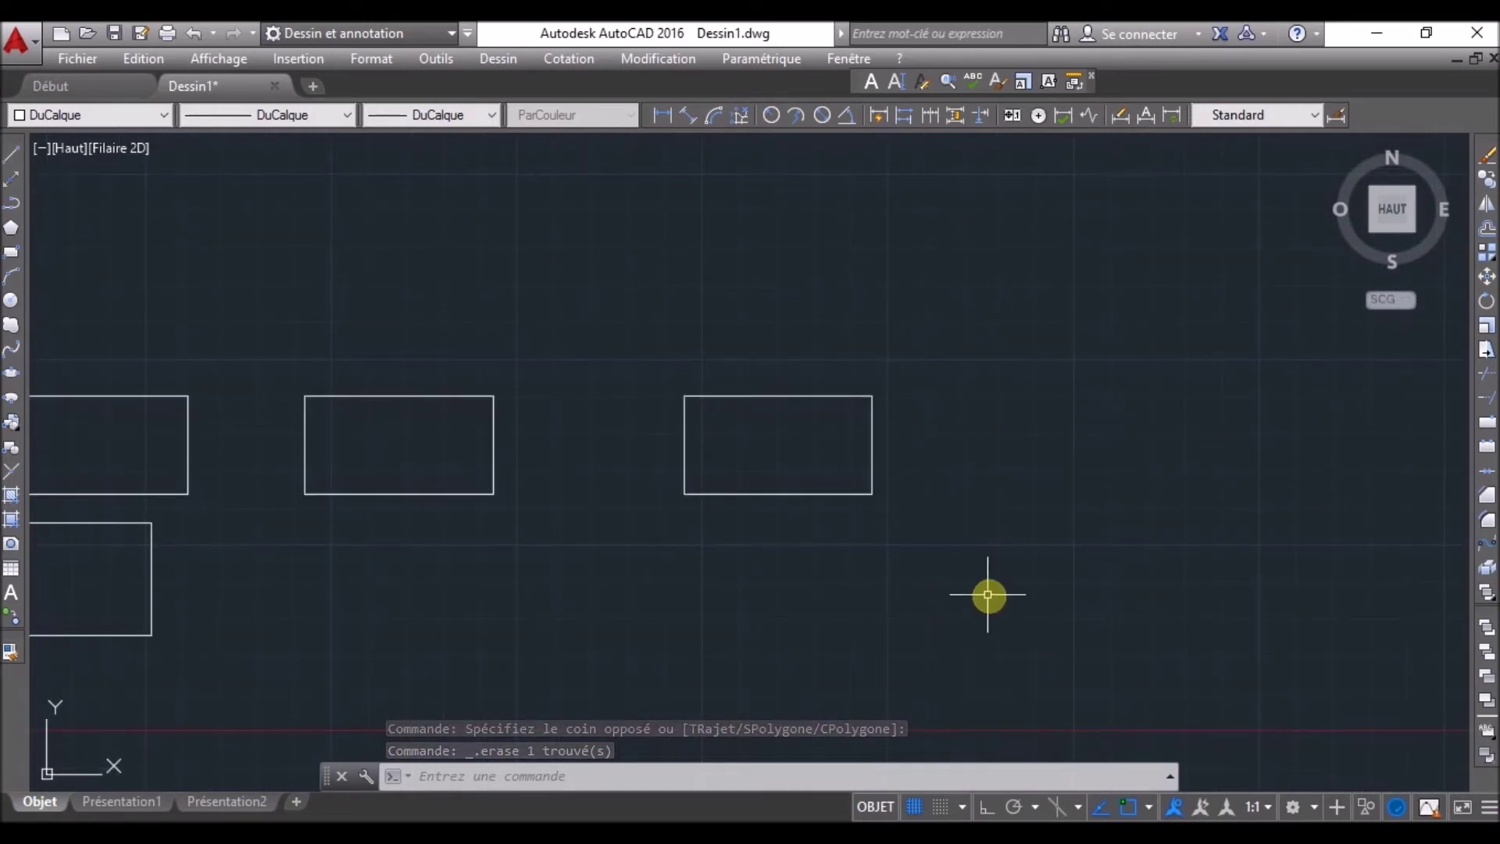
{"action": "left_click", "coordinate": [931, 543]}
{"action": "left_click", "coordinate": [657, 345]}
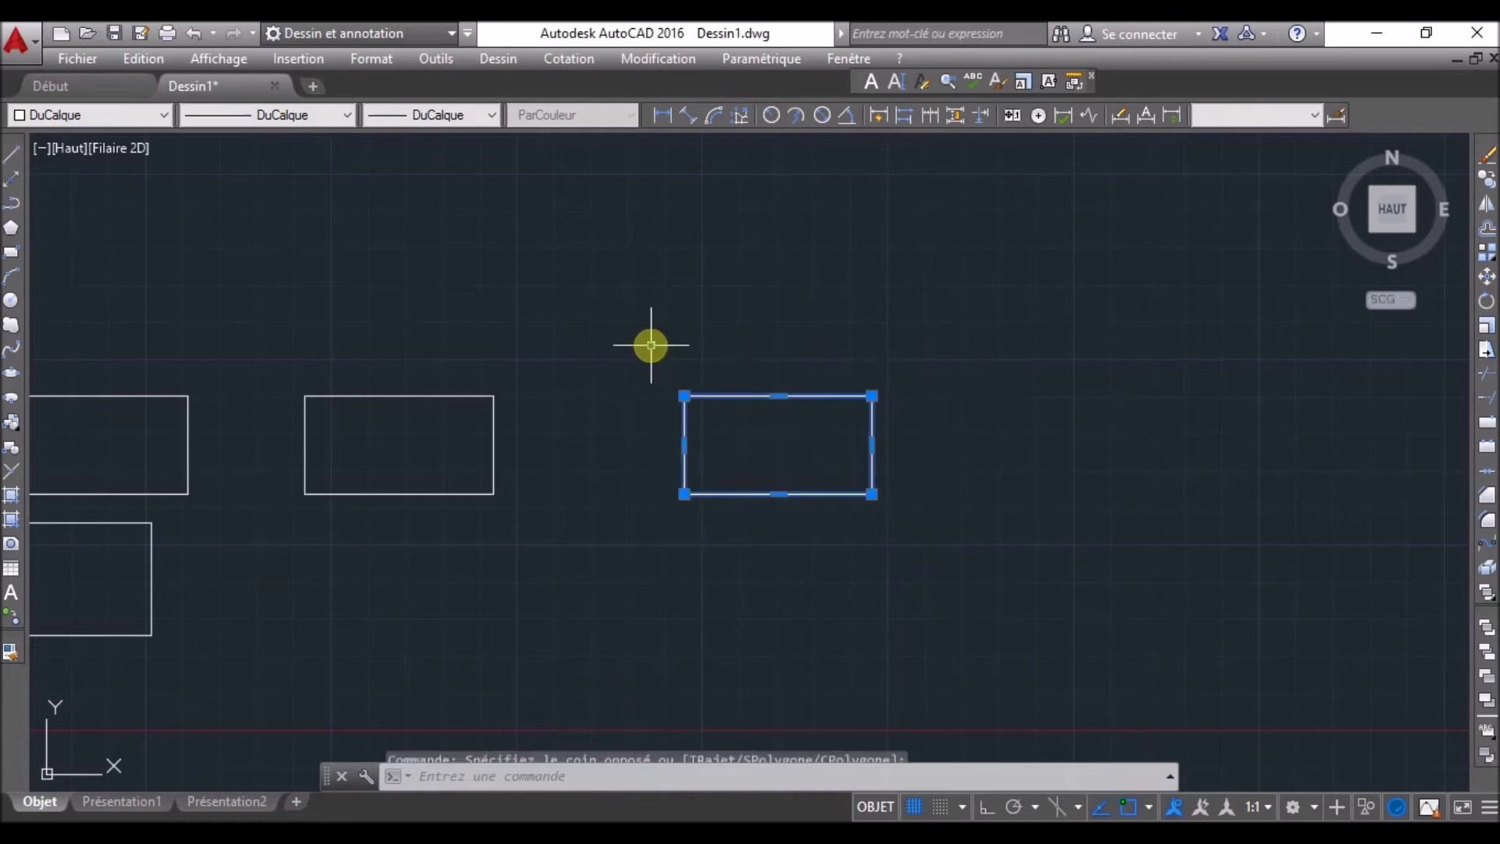
{"action": "left_click", "coordinate": [1485, 328]}
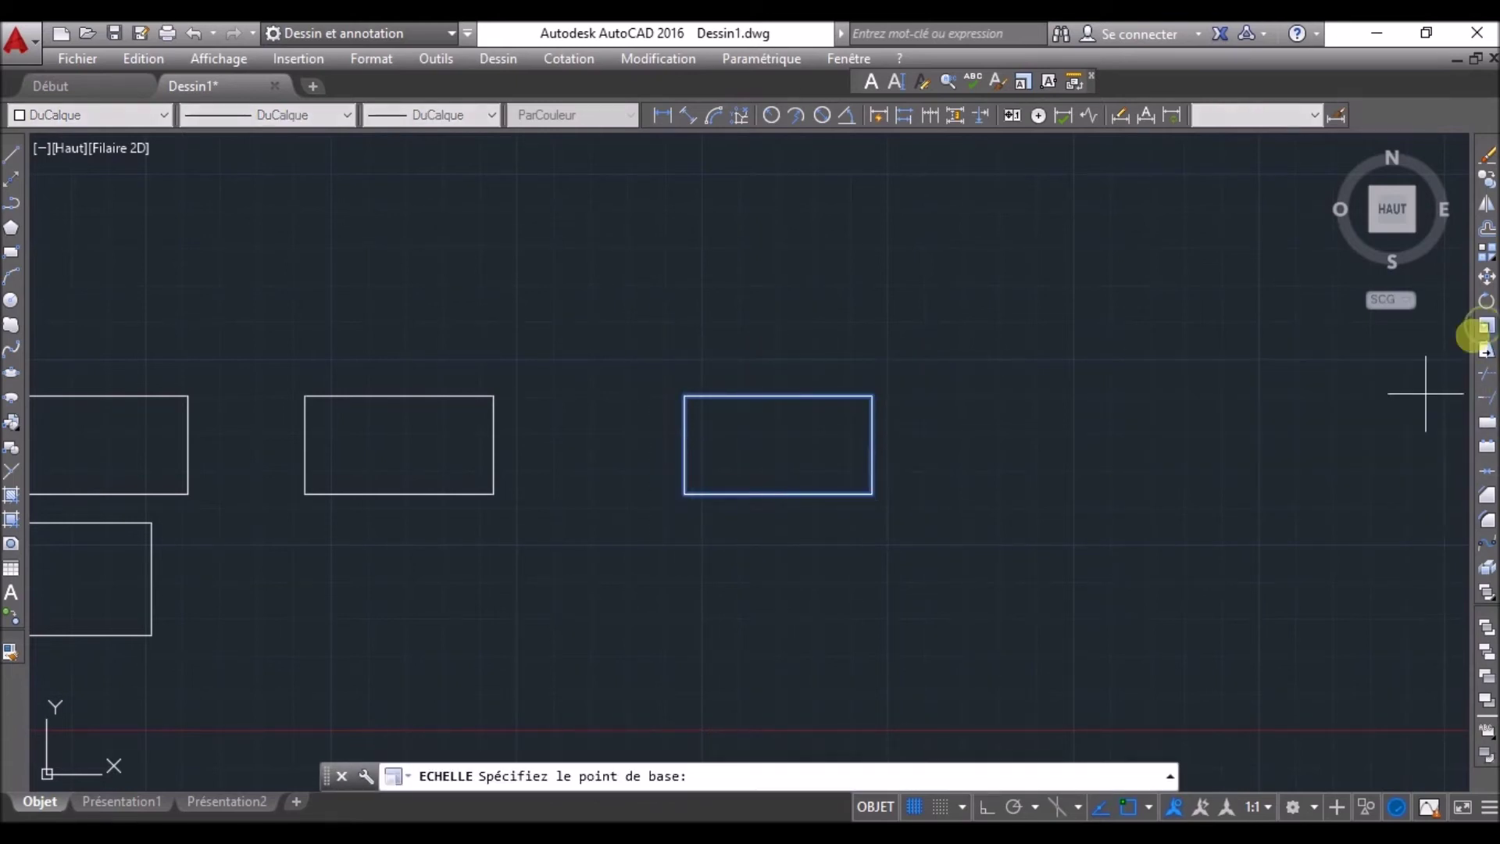
{"action": "left_click", "coordinate": [683, 493]}
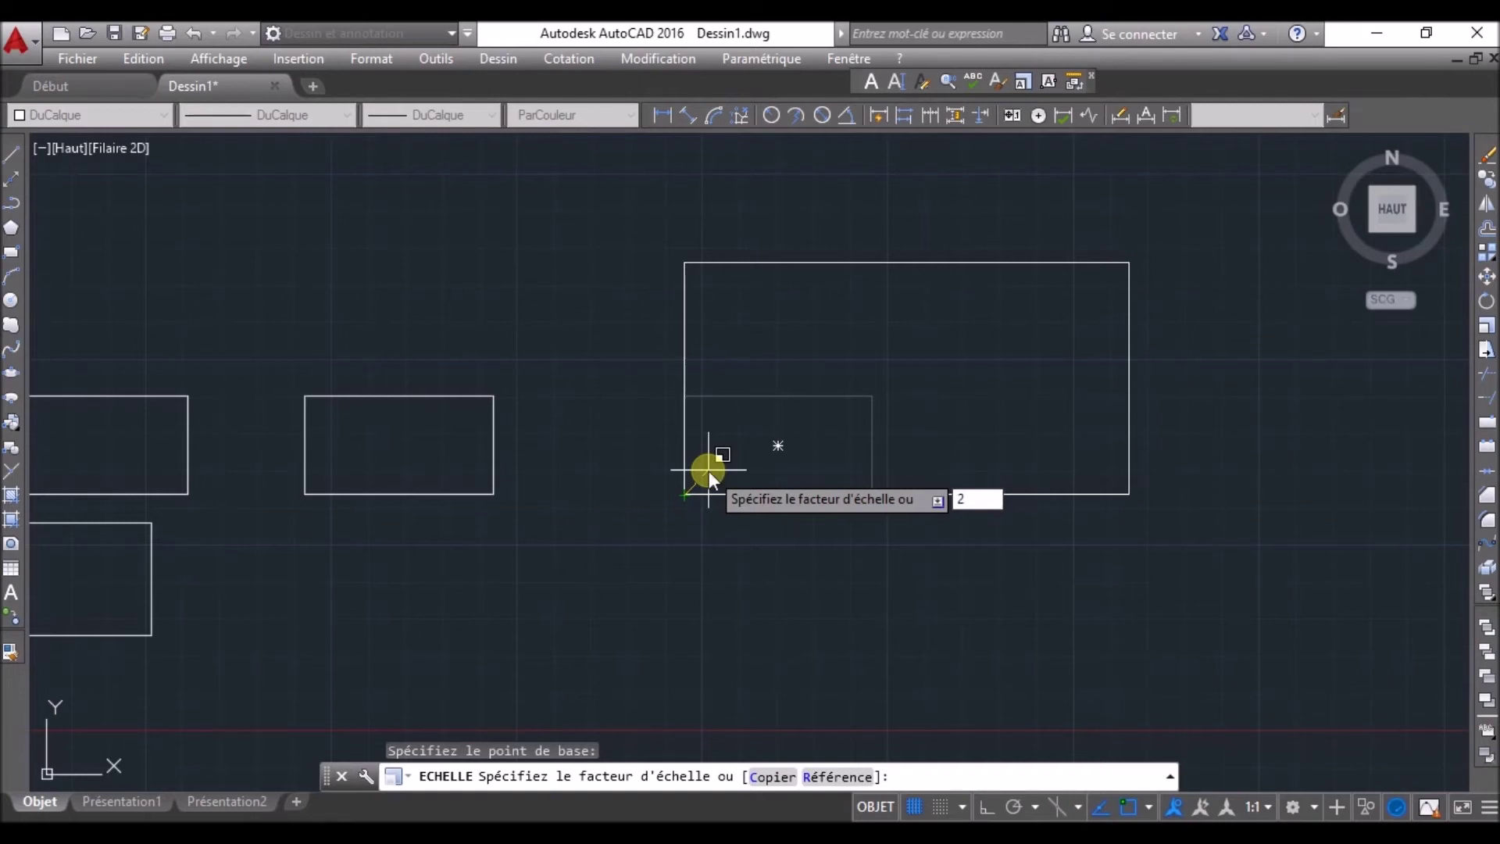
{"action": "key", "text": "Return"}
{"action": "scroll", "coordinate": [816, 535], "scroll_direction": "down", "scroll_amount": 2}
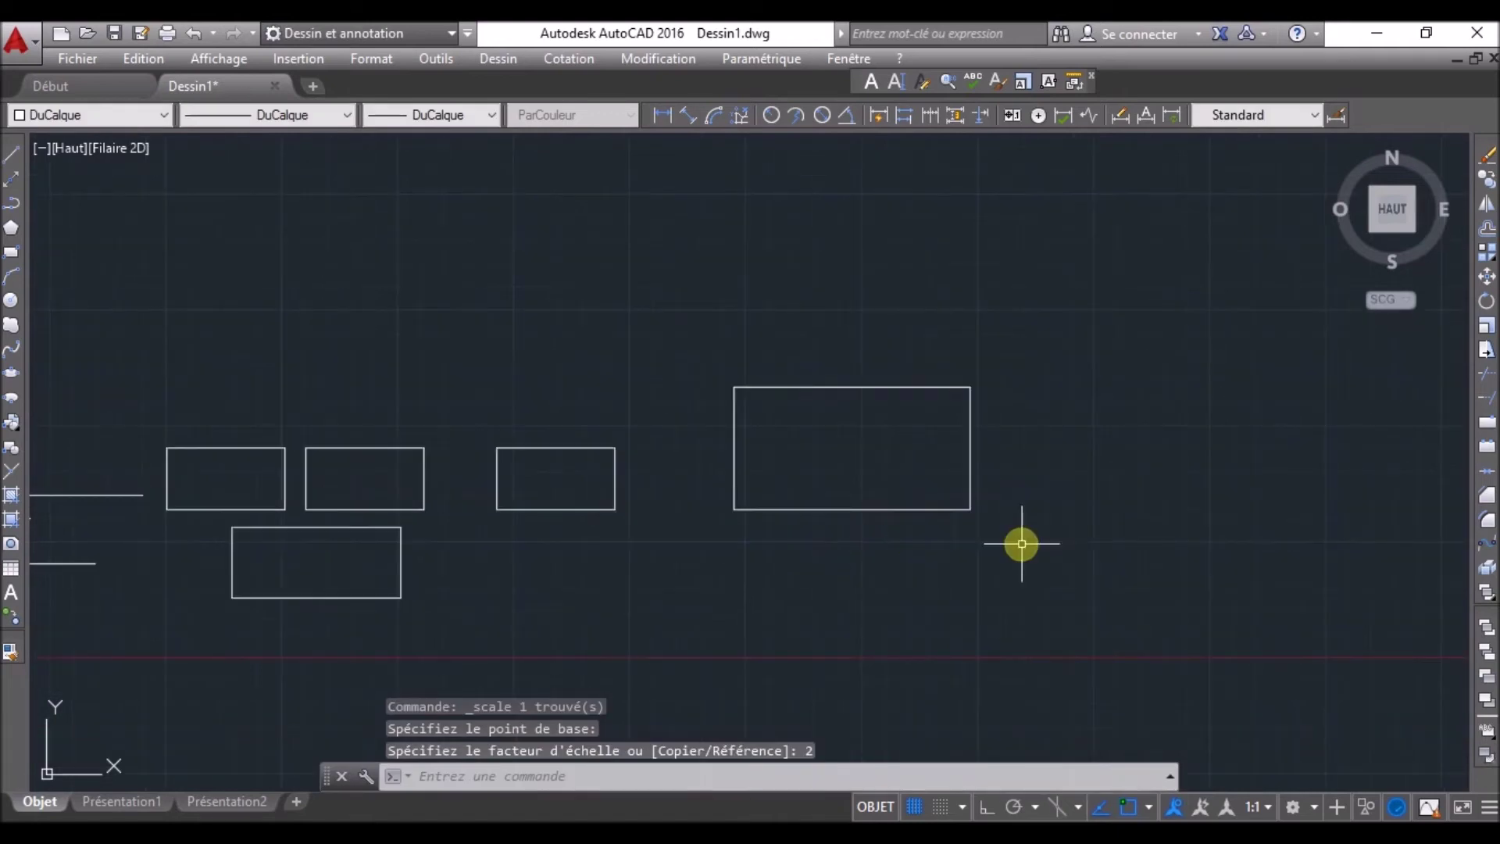
{"action": "scroll", "coordinate": [767, 436], "scroll_direction": "up", "scroll_amount": 2}
{"action": "middle_click_drag", "start_coordinate": [1172, 534], "coordinate": [1044, 511]}
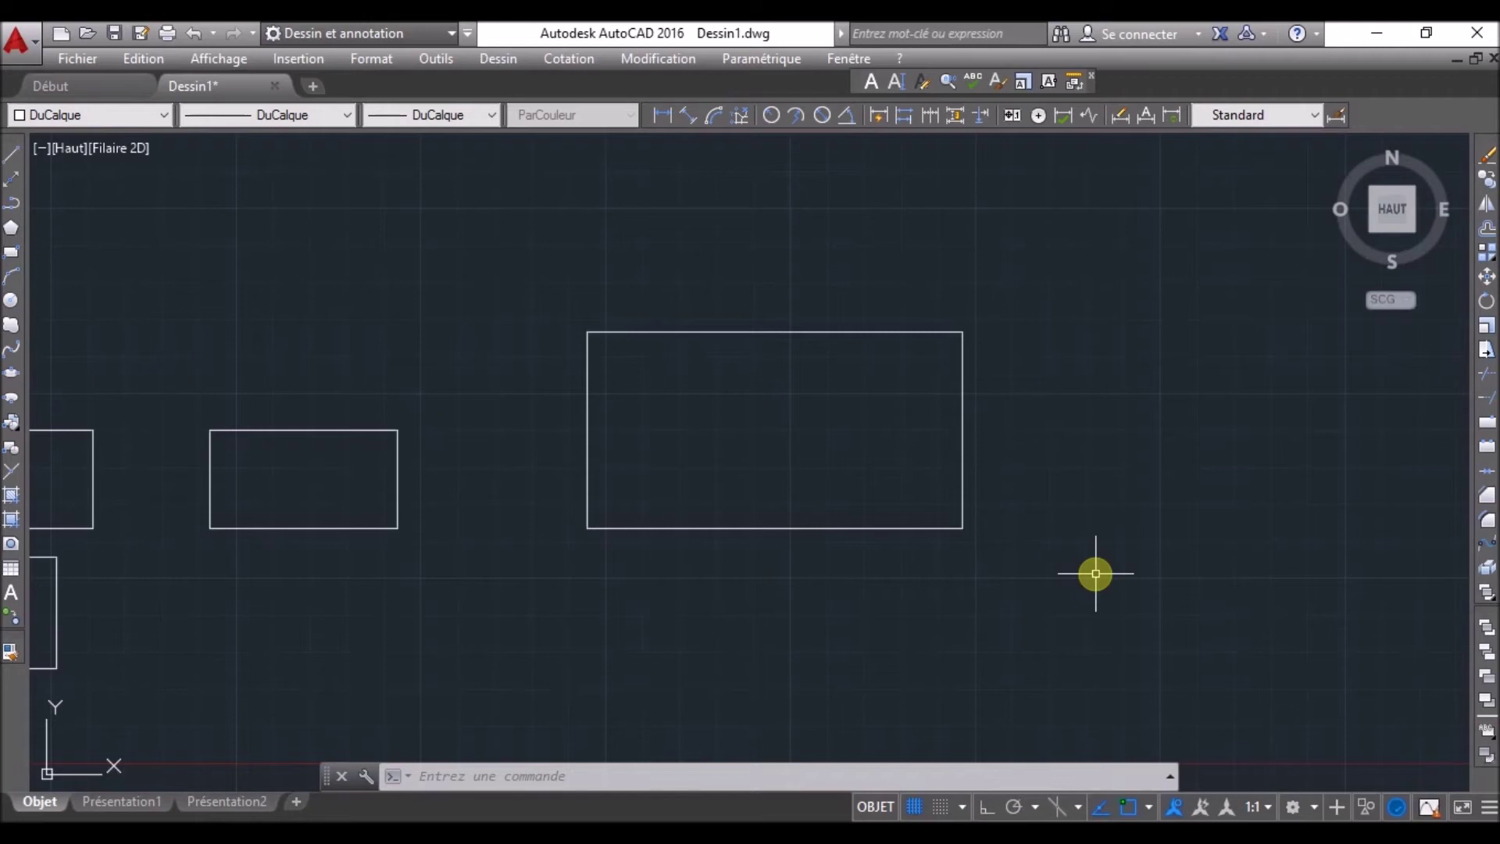
{"action": "key", "text": "ctrl+z"}
{"action": "key", "text": "ctrl+z"}
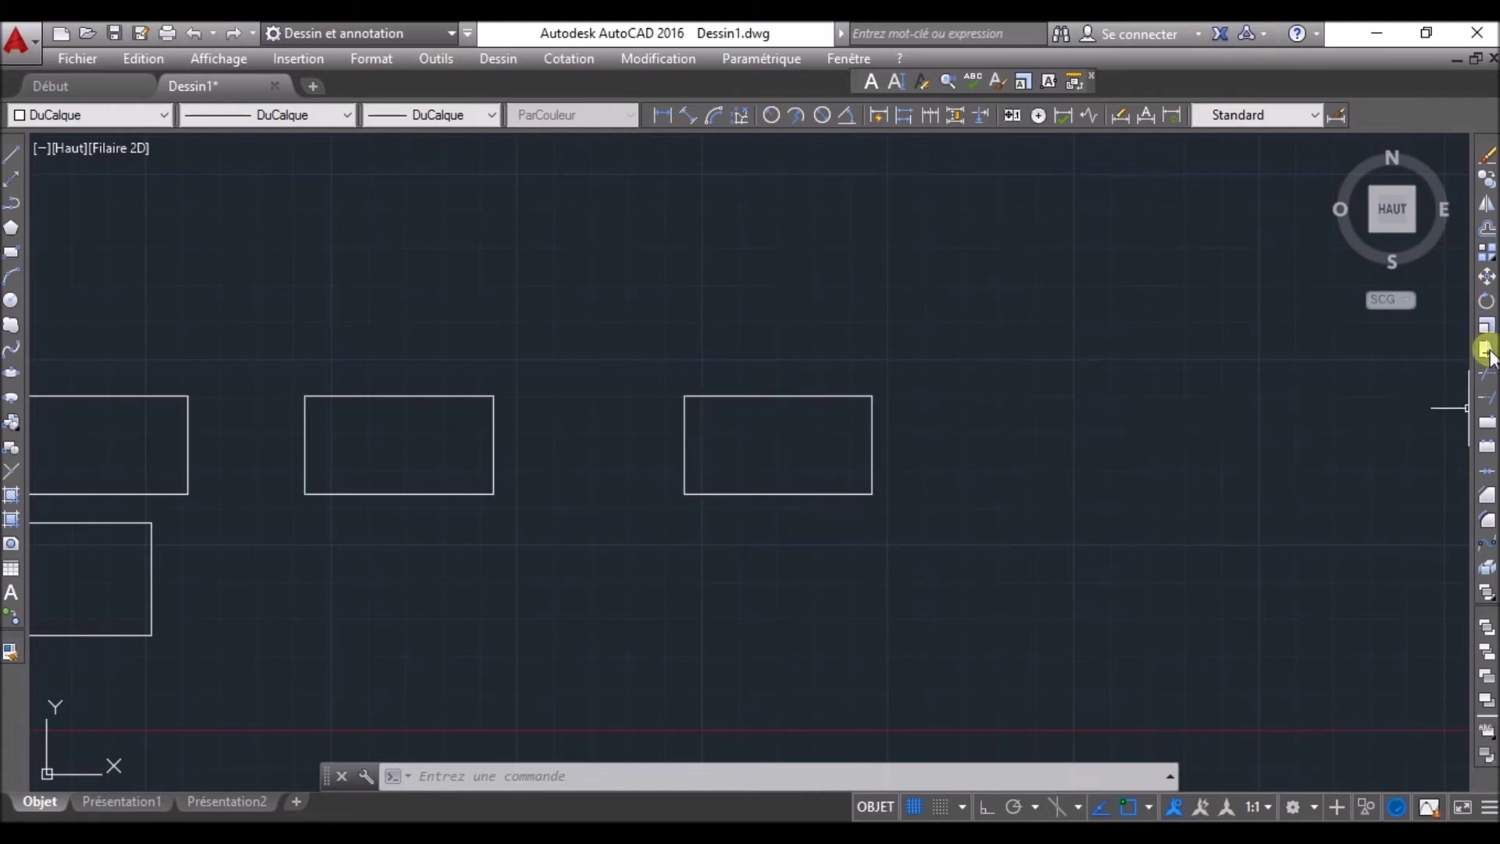
- Stretch the rightmost rectangle's right side horizontally outward from its upper-right corner, and undo the stretch
{"action": "left_click", "coordinate": [961, 559]}
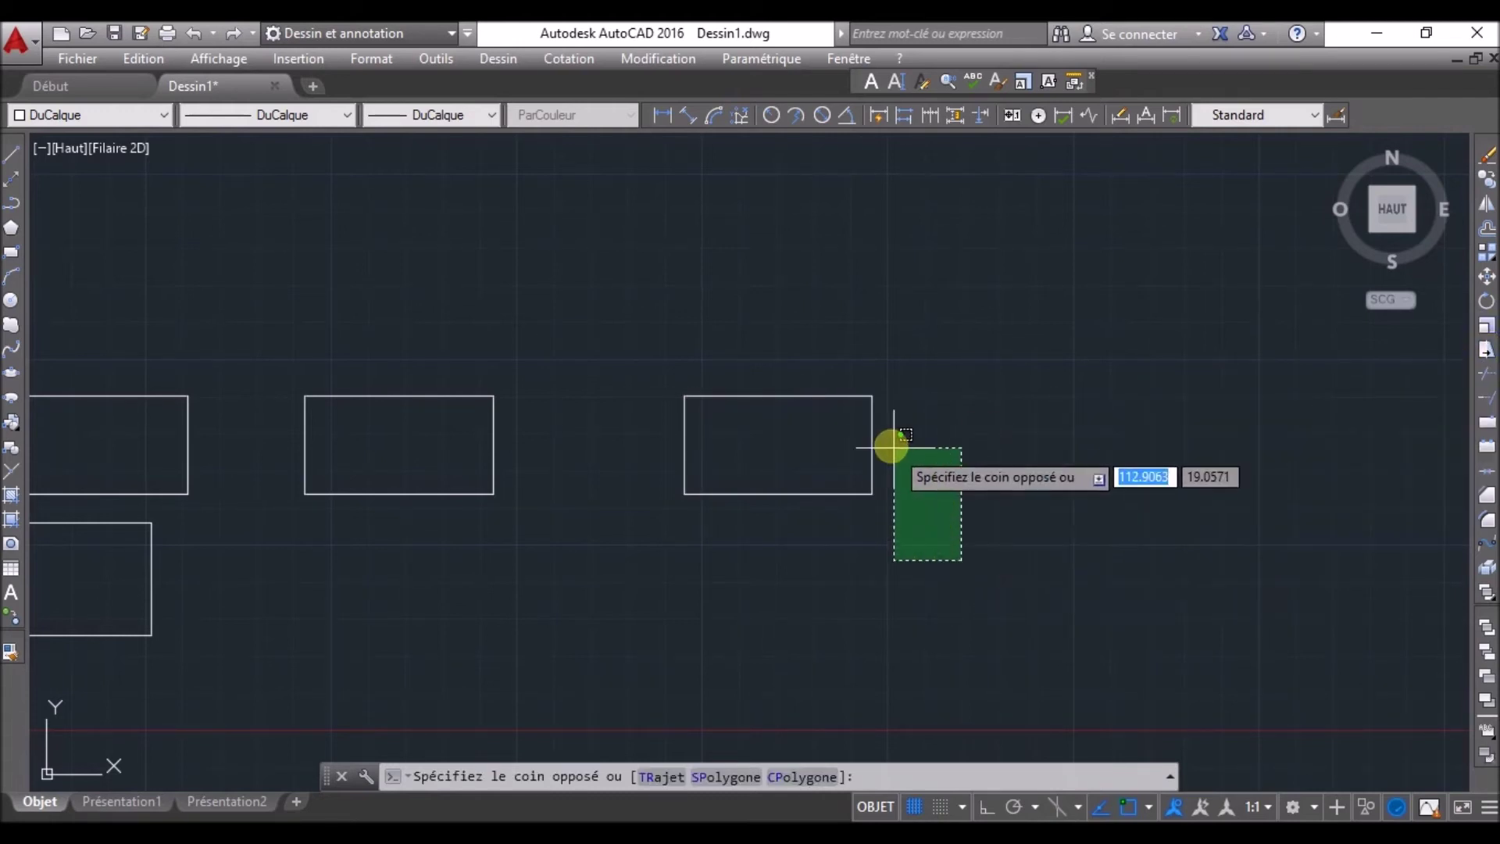
{"action": "left_click", "coordinate": [776, 296]}
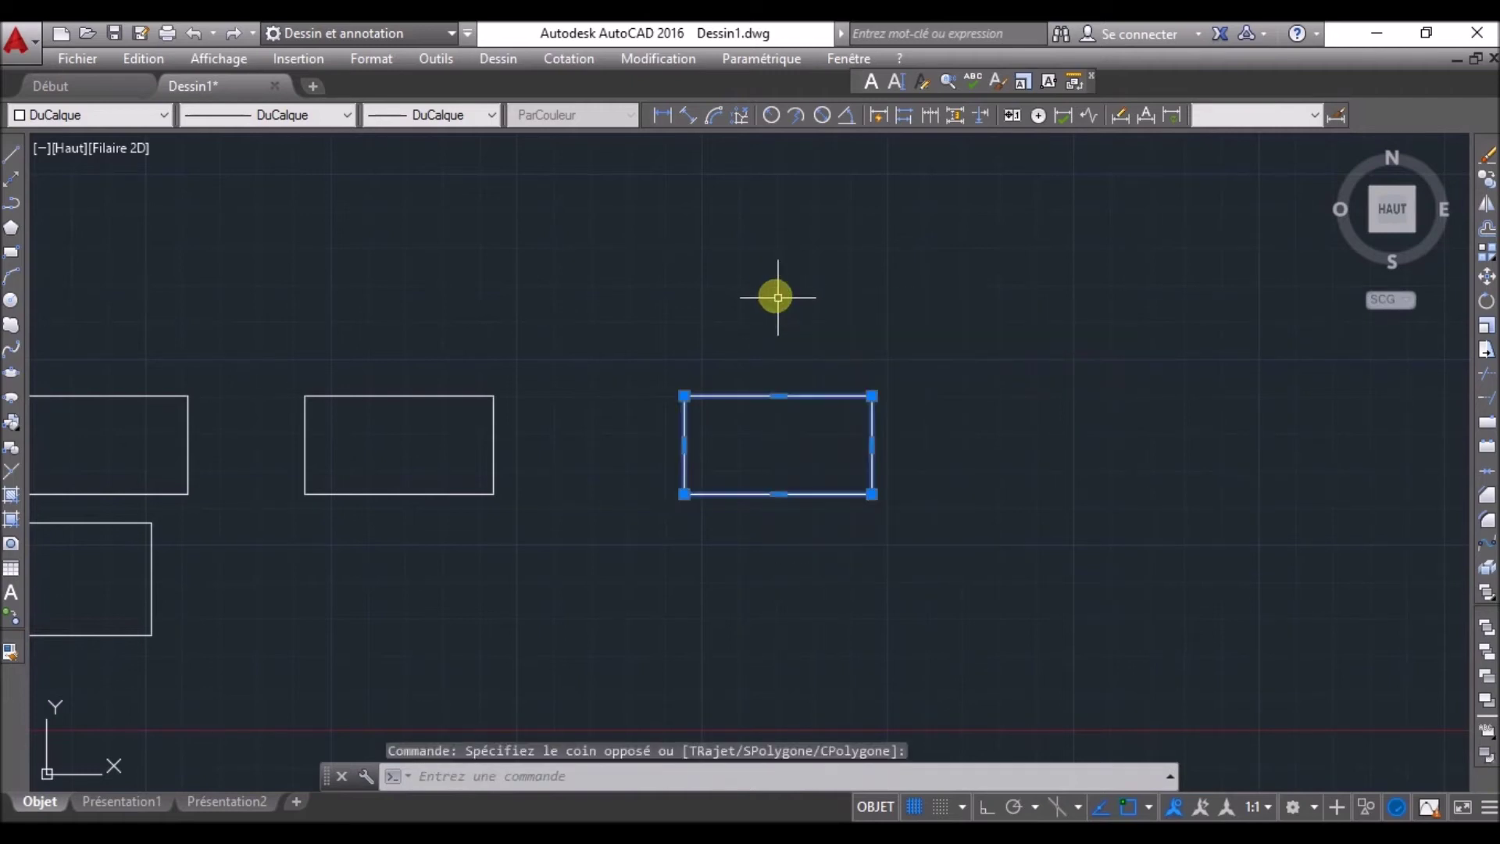
{"action": "left_click", "coordinate": [1486, 349]}
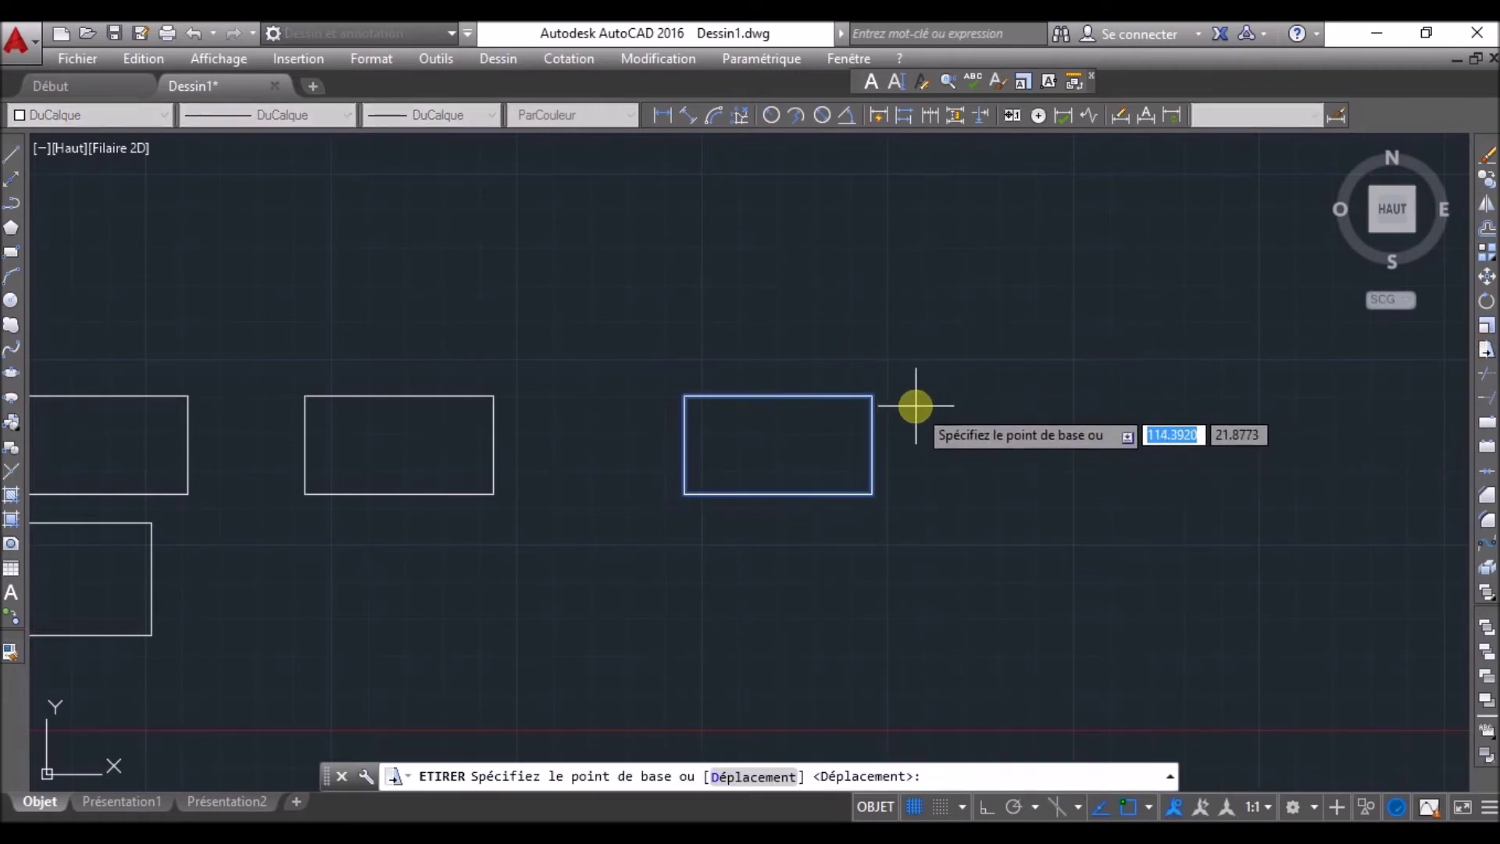
{"action": "left_click", "coordinate": [870, 396]}
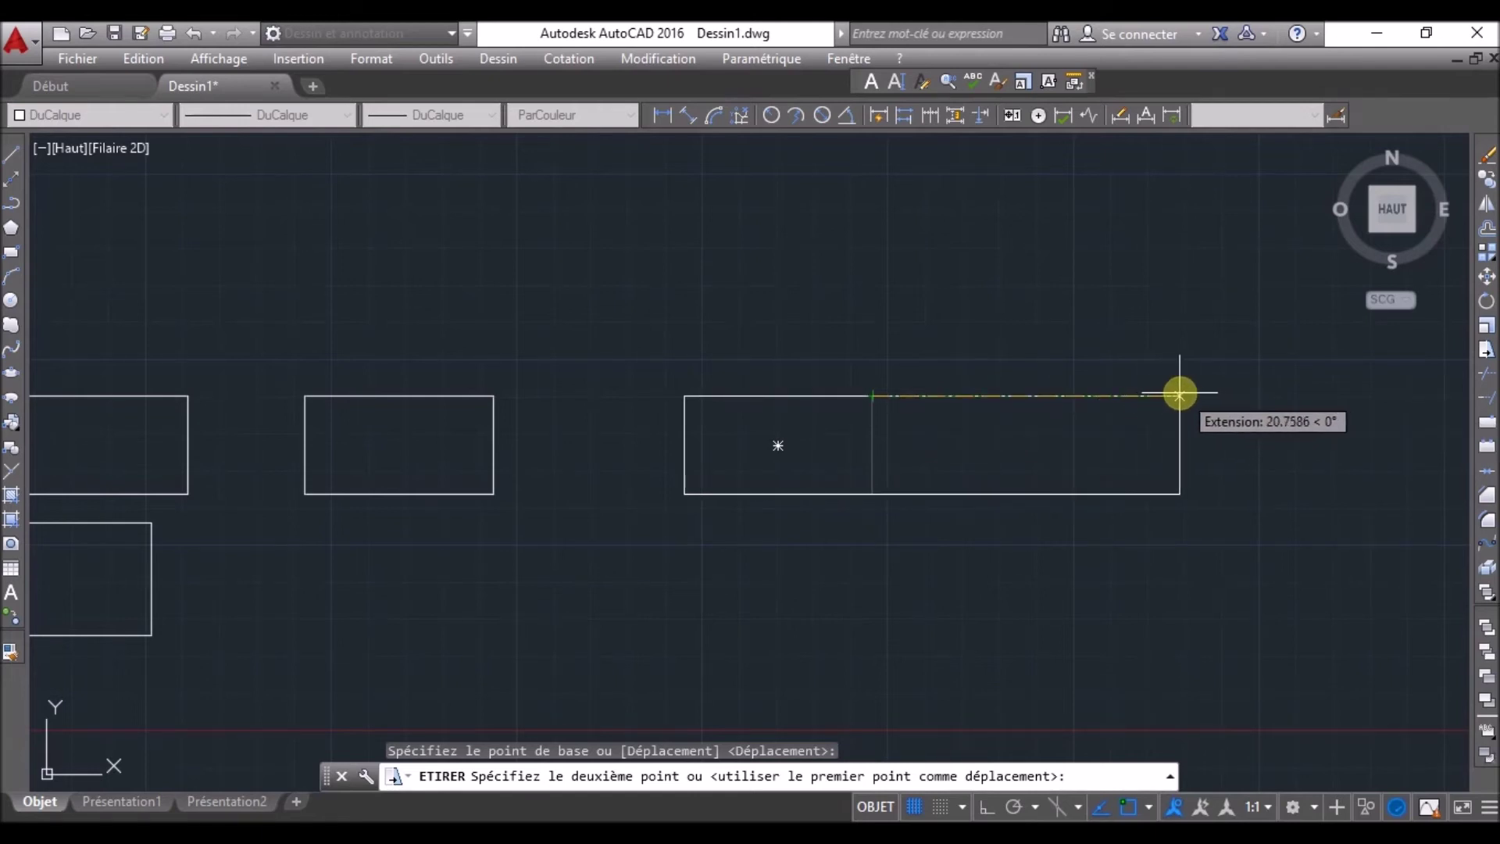
{"action": "left_click", "coordinate": [1076, 395]}
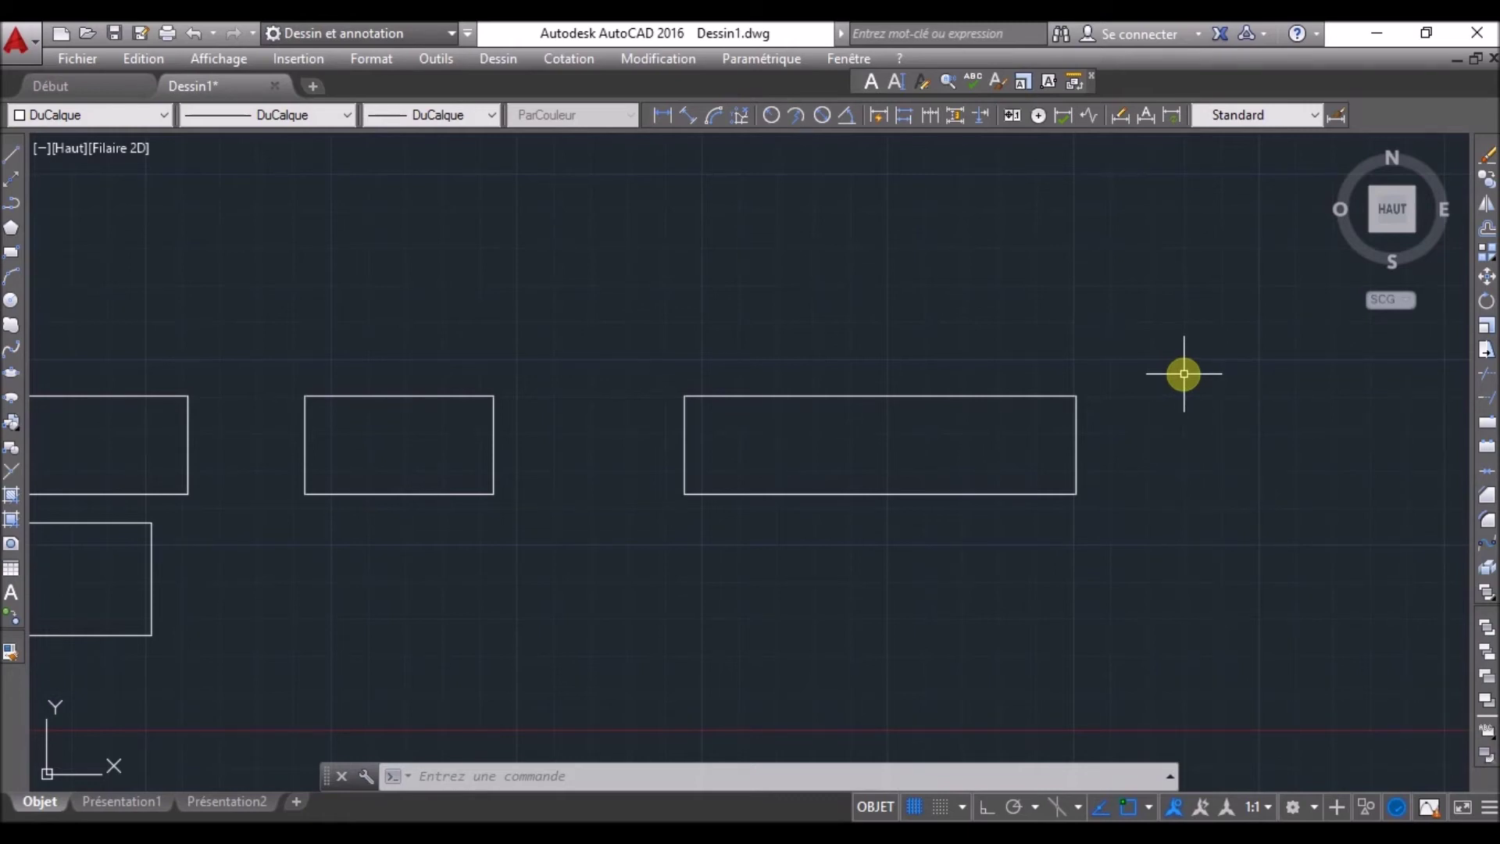
{"action": "key", "text": "ctrl+z"}
- Draw a rectangle about 20 by 13 units above and to the right of the rightmost small rectangle
{"action": "middle_click_drag", "start_coordinate": [520, 441], "coordinate": [558, 415]}
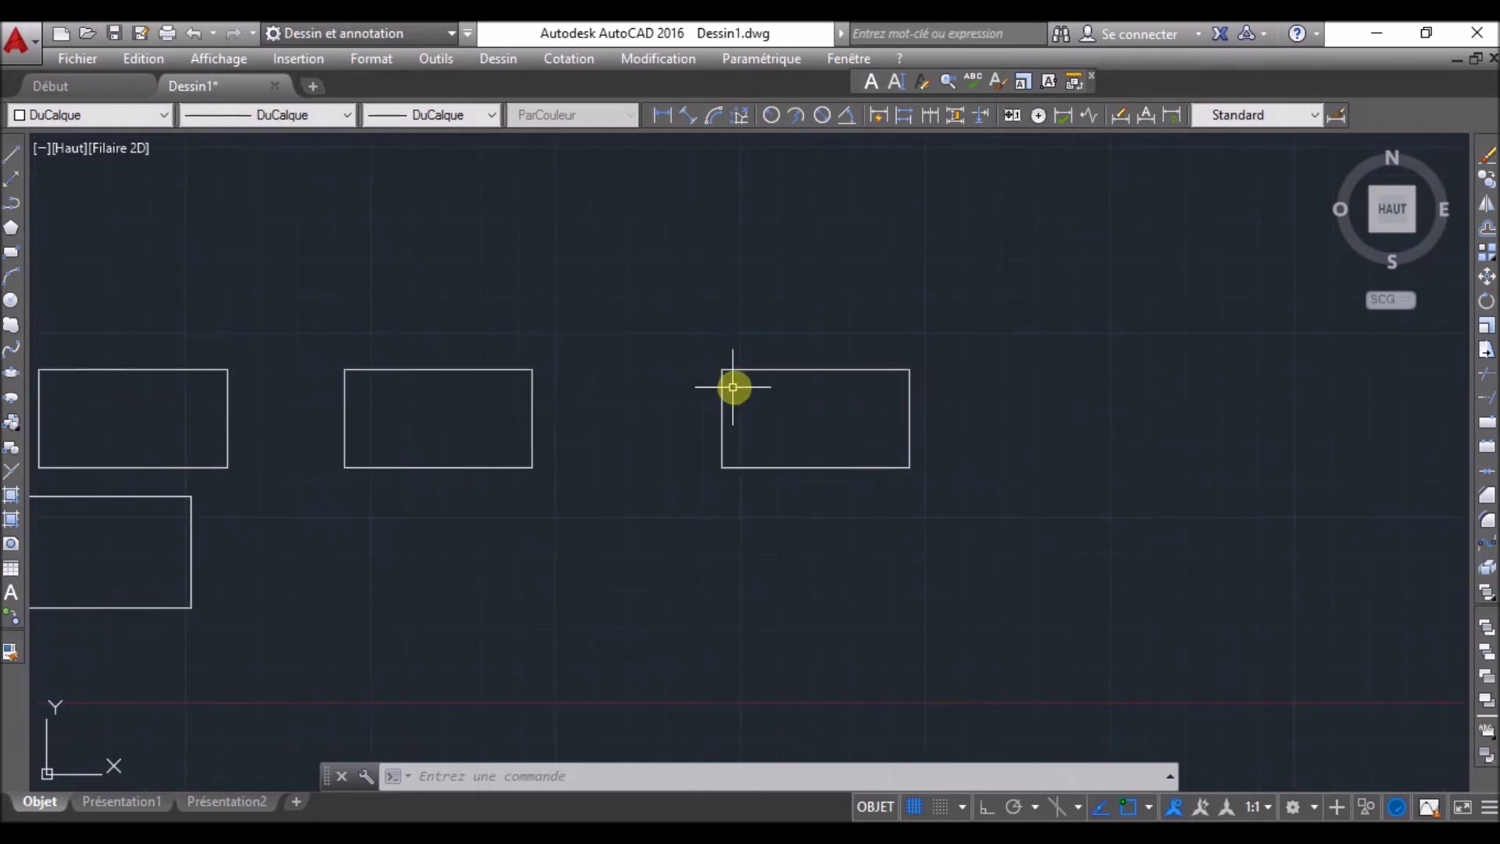
{"action": "left_click", "coordinate": [11, 253]}
{"action": "middle_click_drag", "start_coordinate": [926, 302], "coordinate": [658, 406]}
{"action": "middle_click_drag", "start_coordinate": [833, 426], "coordinate": [706, 439]}
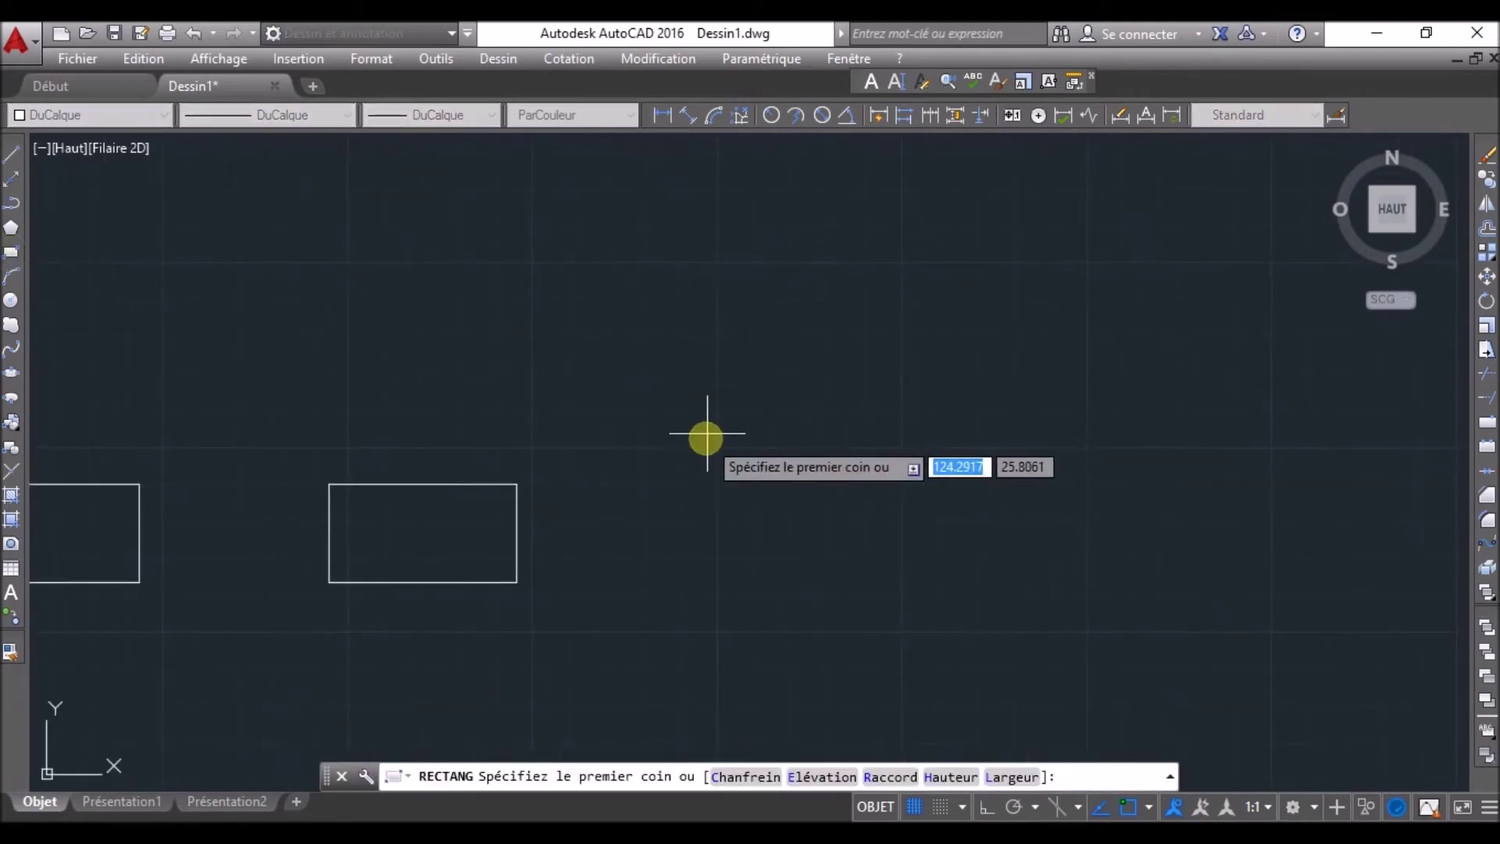
{"action": "left_click", "coordinate": [713, 302]}
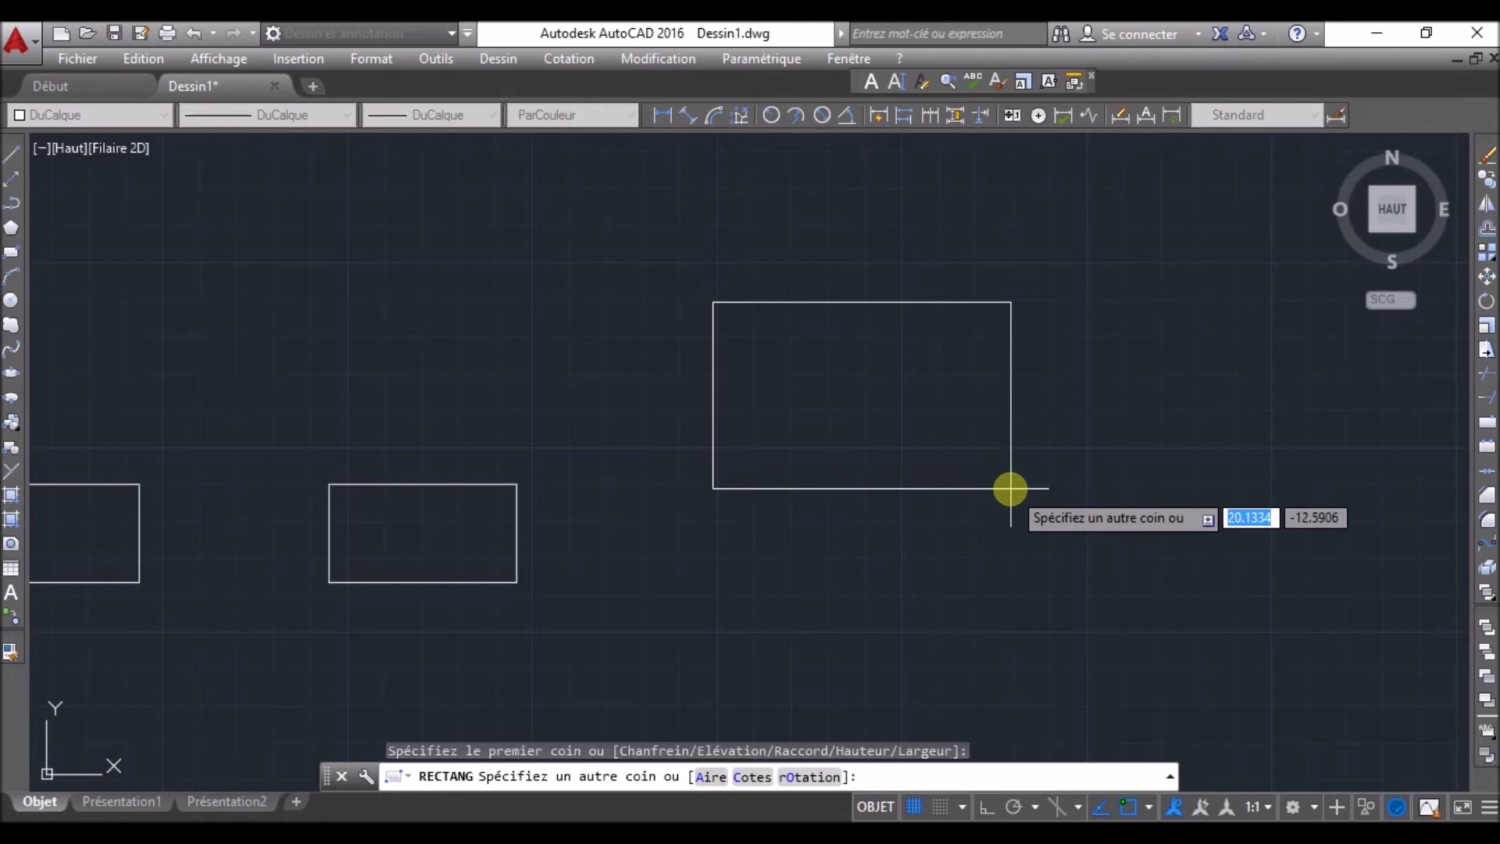
{"action": "left_click", "coordinate": [1010, 490]}
- Draw a second, wider rectangle overlapping the upper-right corner of the newly drawn rectangle
{"action": "left_click", "coordinate": [862, 178]}
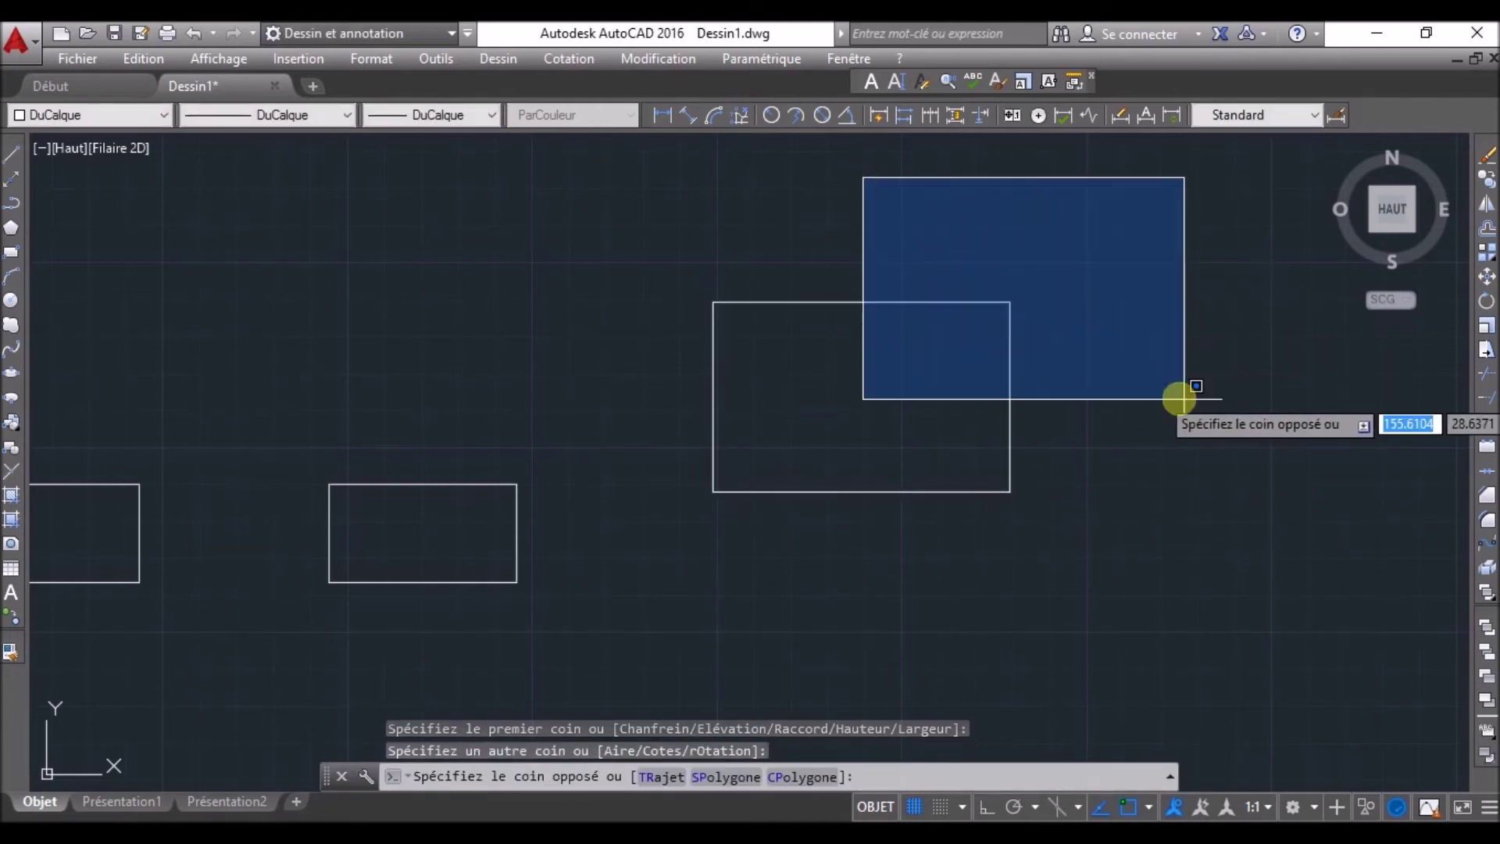
{"action": "left_click", "coordinate": [1195, 375]}
{"action": "left_click", "coordinate": [15, 253]}
{"action": "middle_click_drag", "start_coordinate": [986, 482], "coordinate": [797, 541]}
{"action": "left_click", "coordinate": [680, 245]}
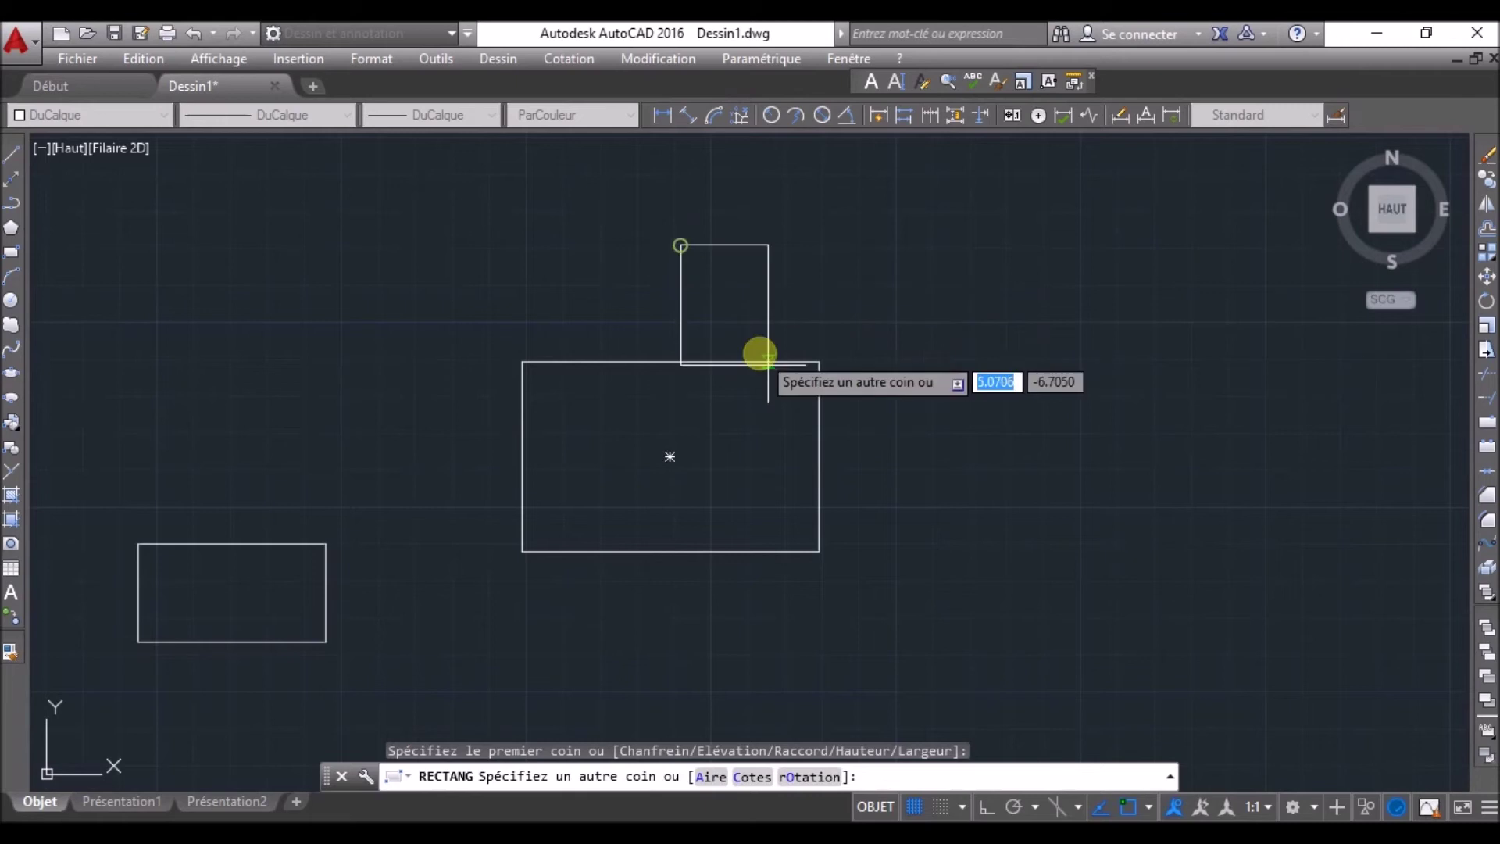
{"action": "left_click", "coordinate": [1090, 443]}
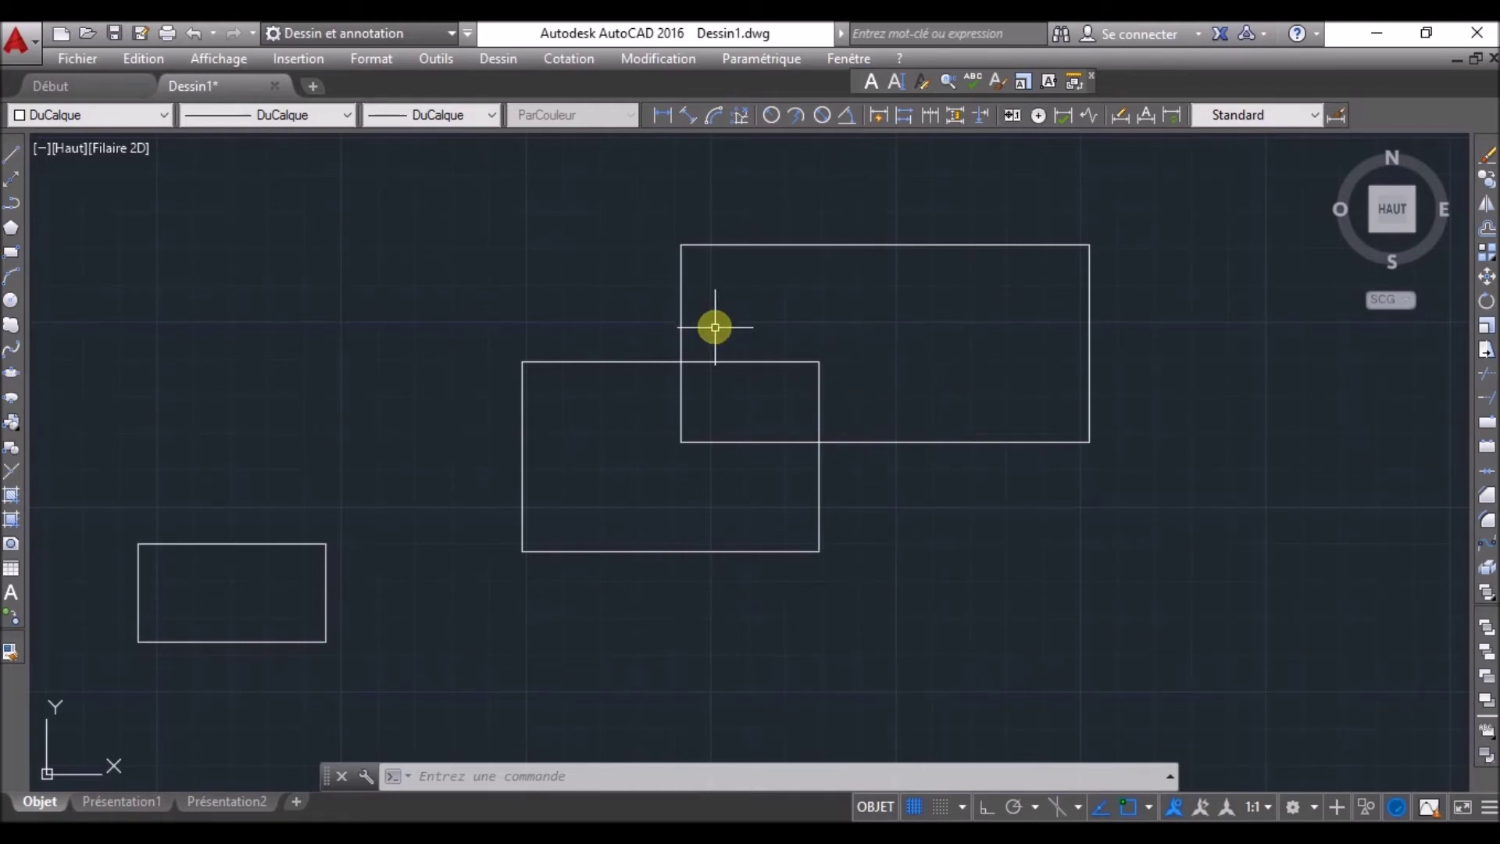
- Trim away the lower rectangle's corner lying inside the upper rectangle, using both rectangles as cutting edges
{"action": "left_click", "coordinate": [1026, 605]}
{"action": "left_click", "coordinate": [606, 210]}
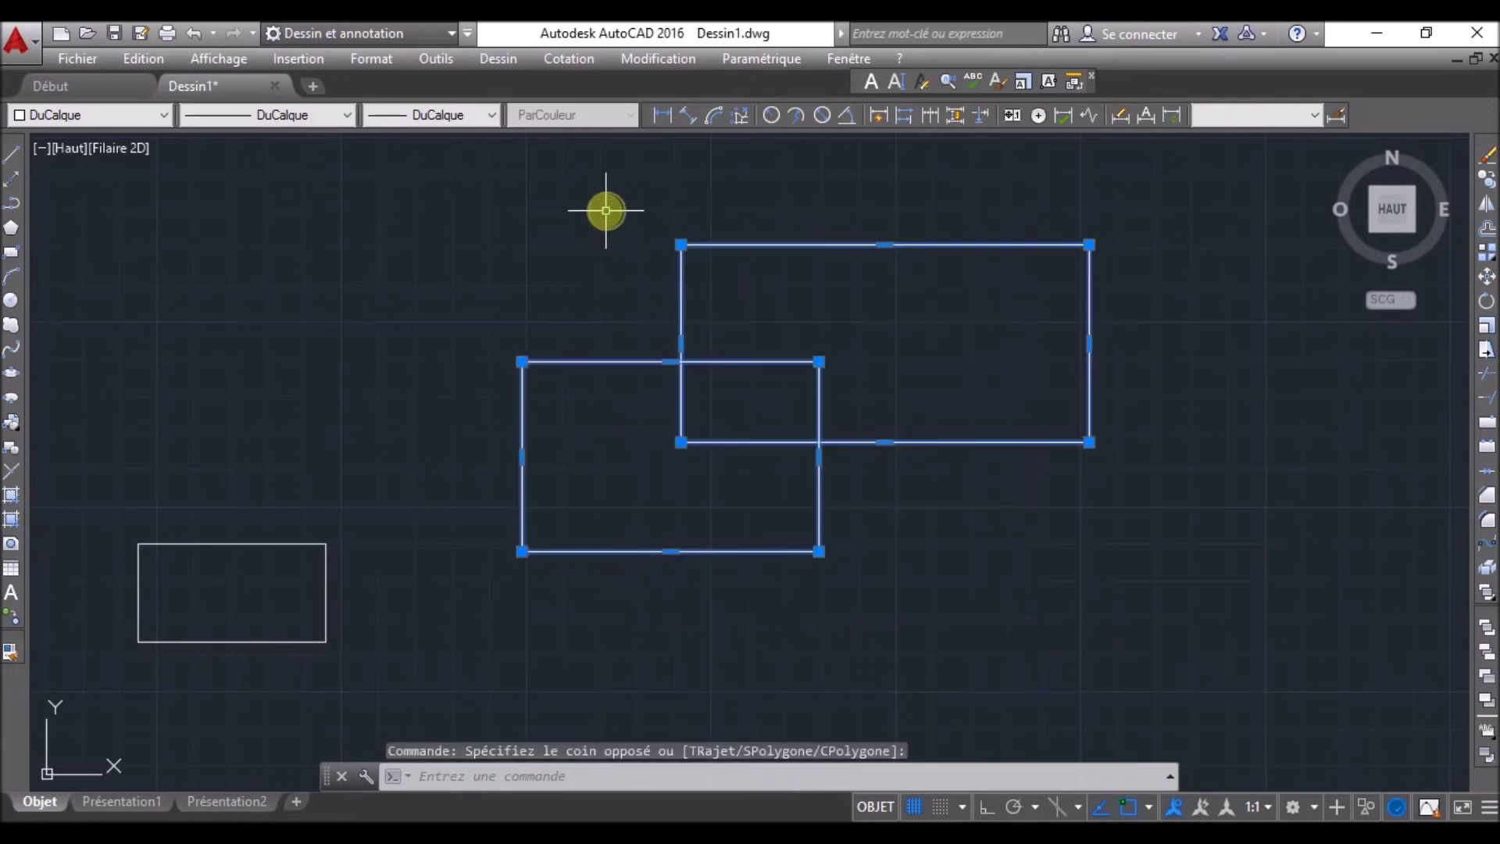
{"action": "left_click", "coordinate": [1487, 379]}
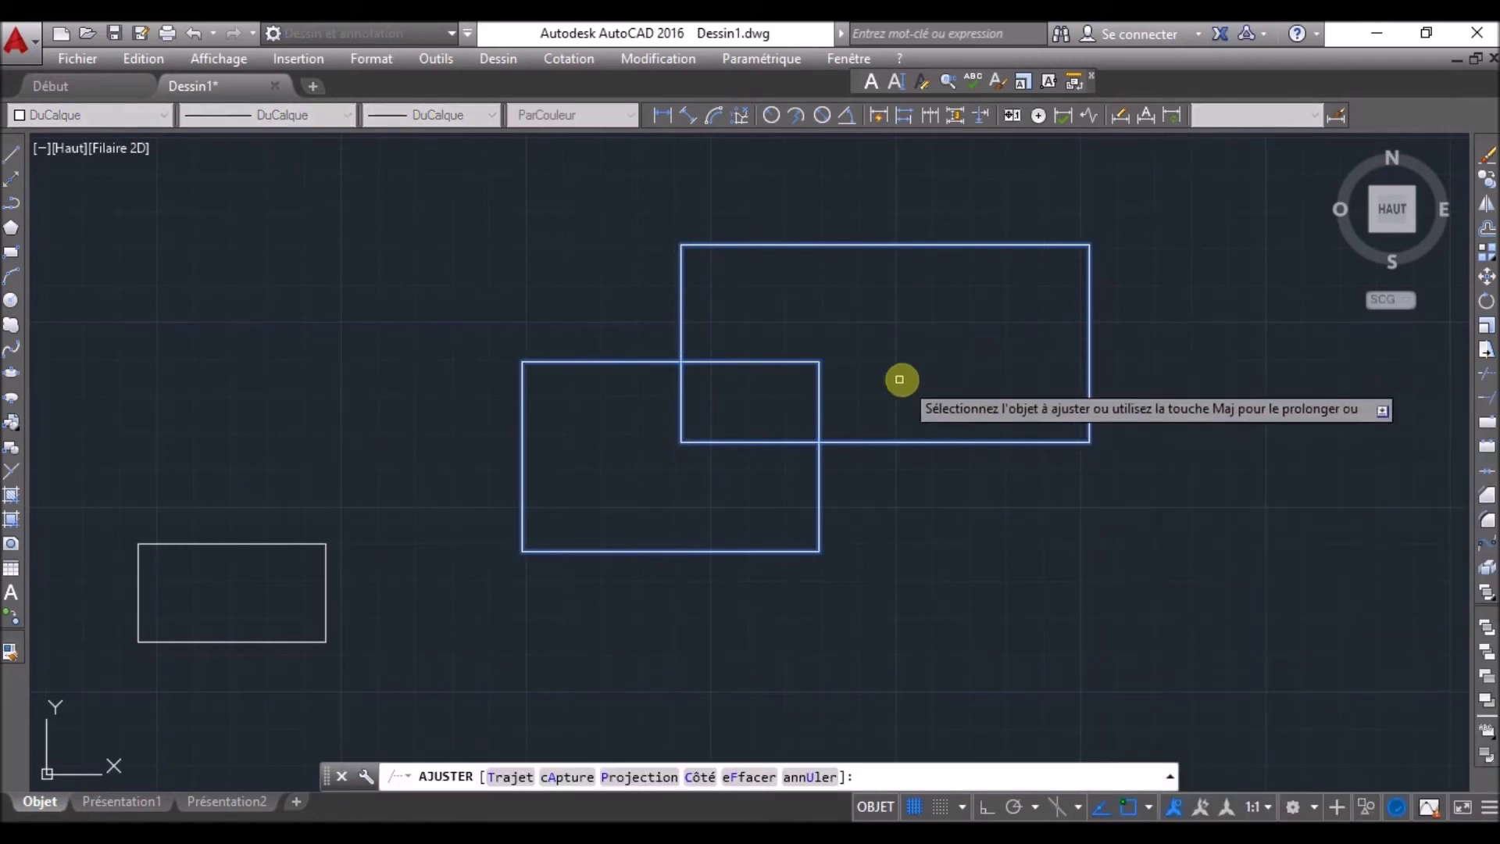
{"action": "left_click", "coordinate": [829, 397]}
{"action": "left_click", "coordinate": [763, 338]}
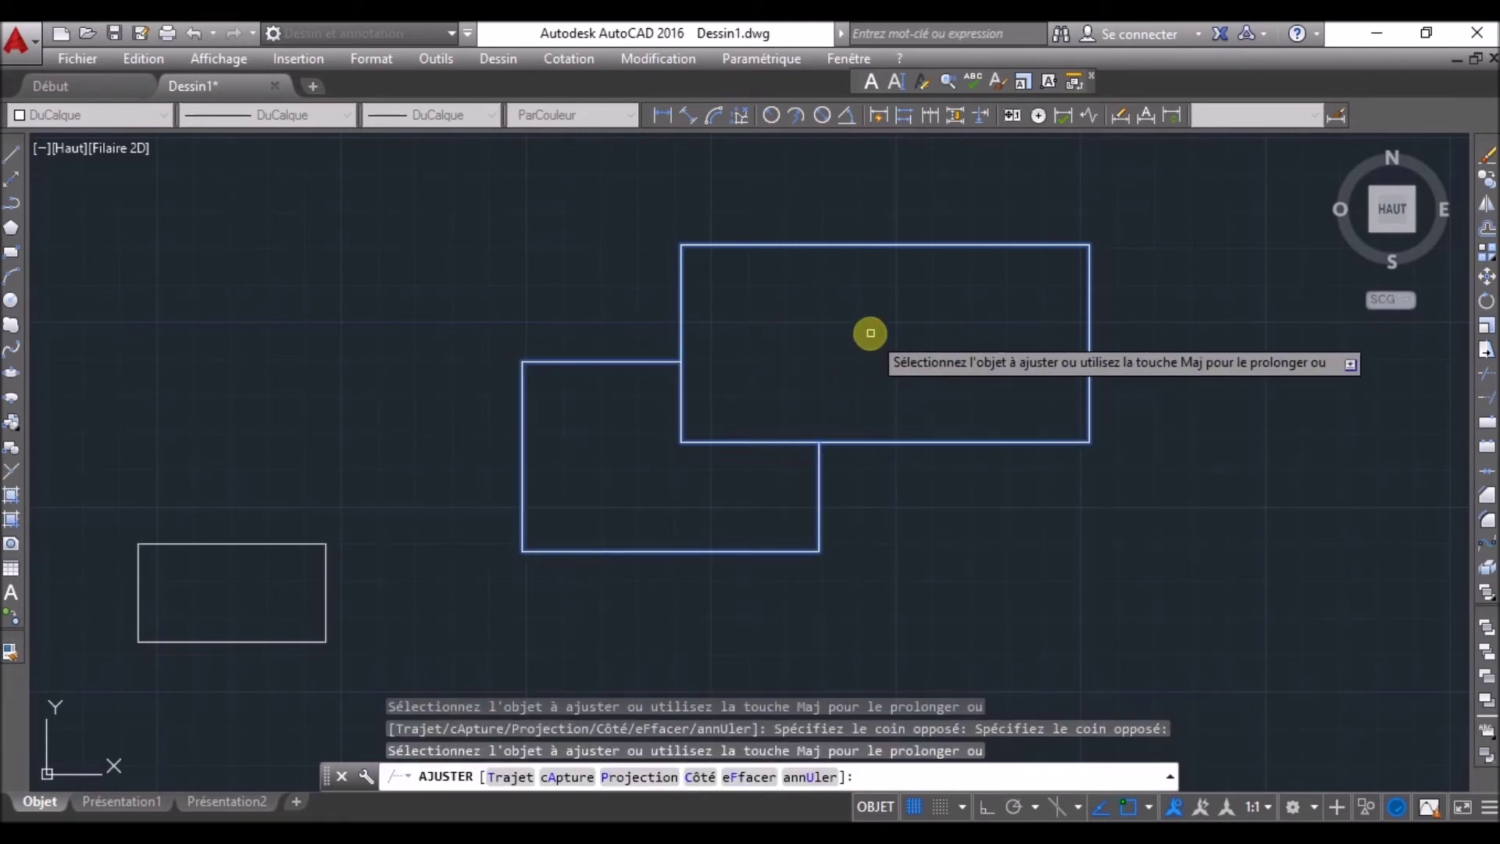
{"action": "key", "text": "Escape"}
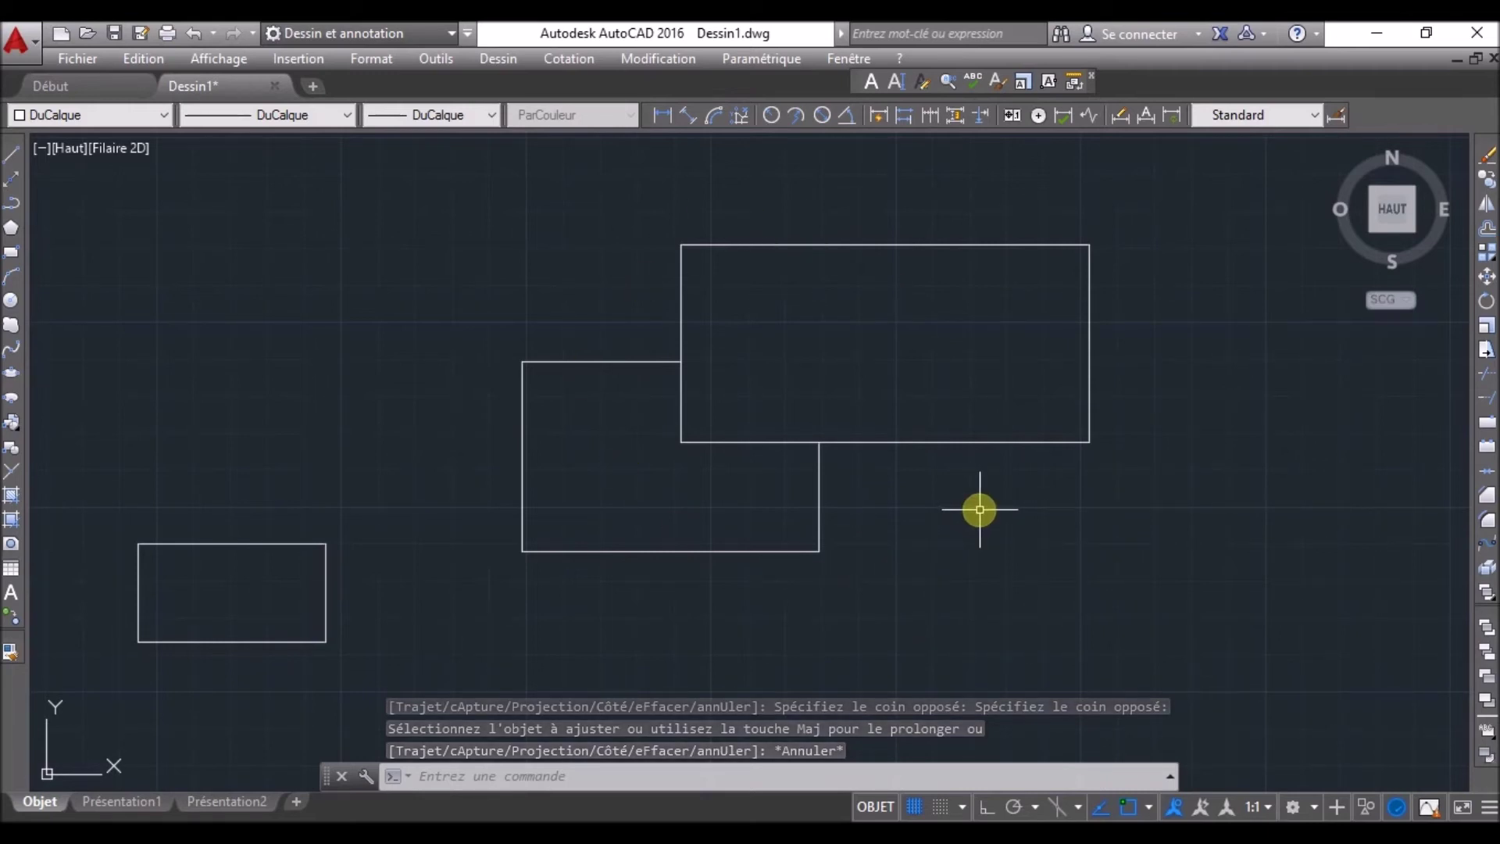
- Draw a horizontal polyline in the empty area right of the trimmed rectangles, with Ortho mode turned on
{"action": "middle_click_drag", "start_coordinate": [1038, 552], "coordinate": [776, 519]}
{"action": "scroll", "coordinate": [777, 519], "scroll_direction": "down", "scroll_amount": 4}
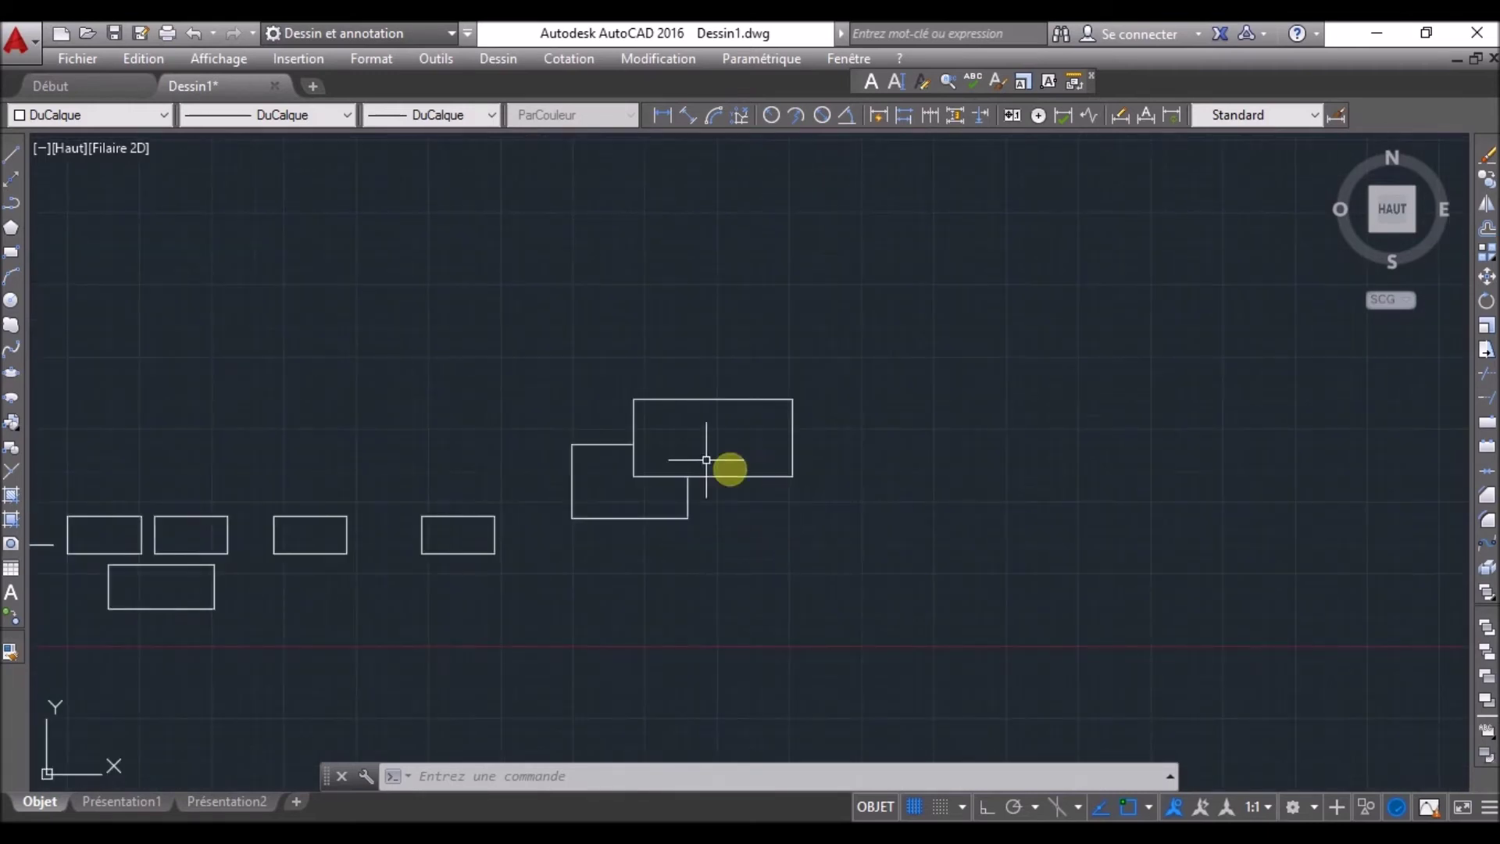
{"action": "left_click", "coordinate": [13, 207]}
{"action": "scroll", "coordinate": [1020, 504], "scroll_direction": "up", "scroll_amount": 3}
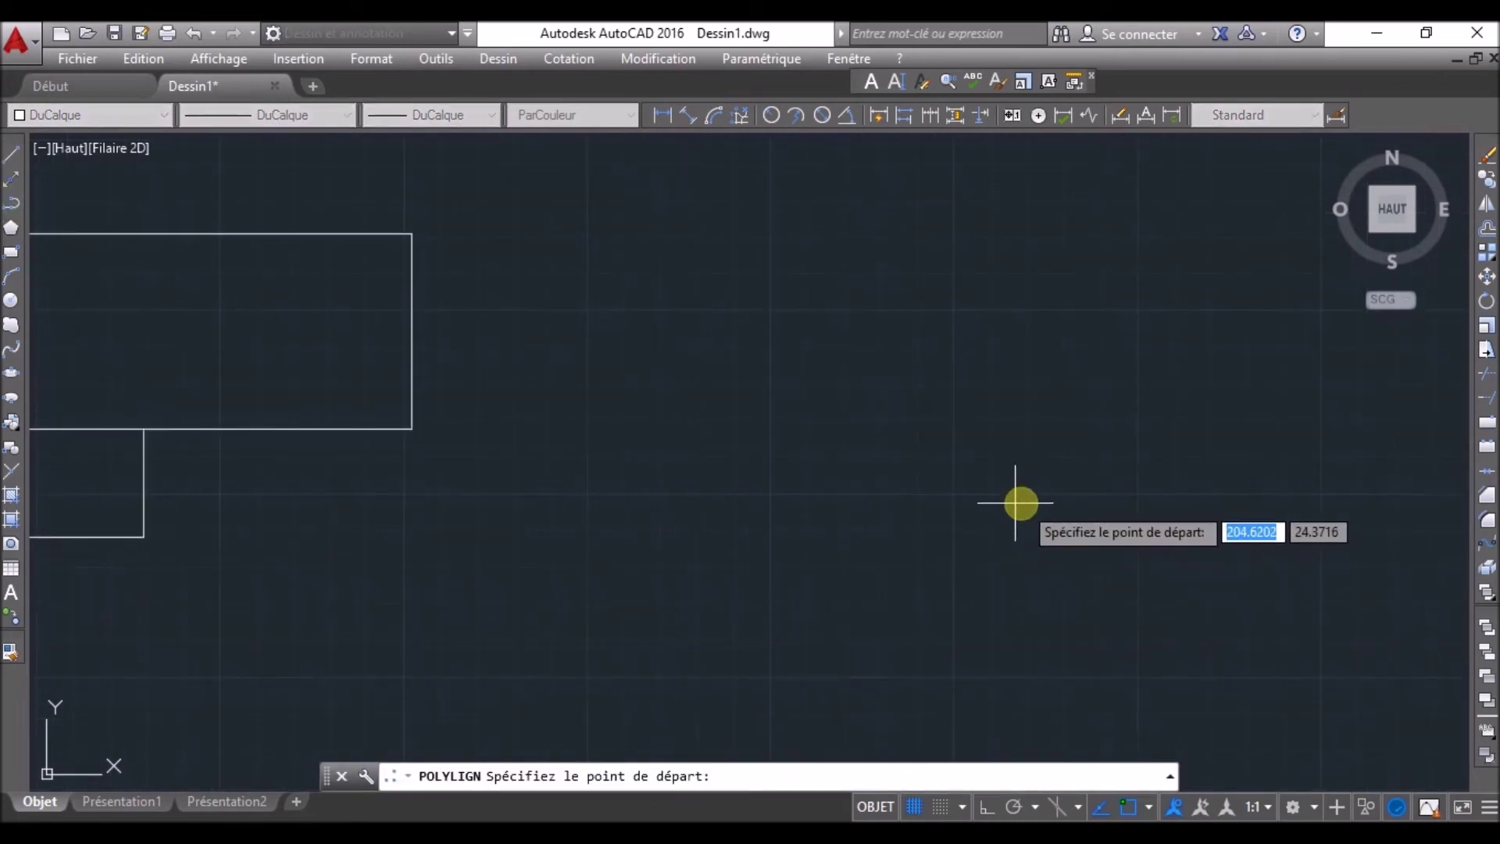
{"action": "left_click", "coordinate": [607, 384]}
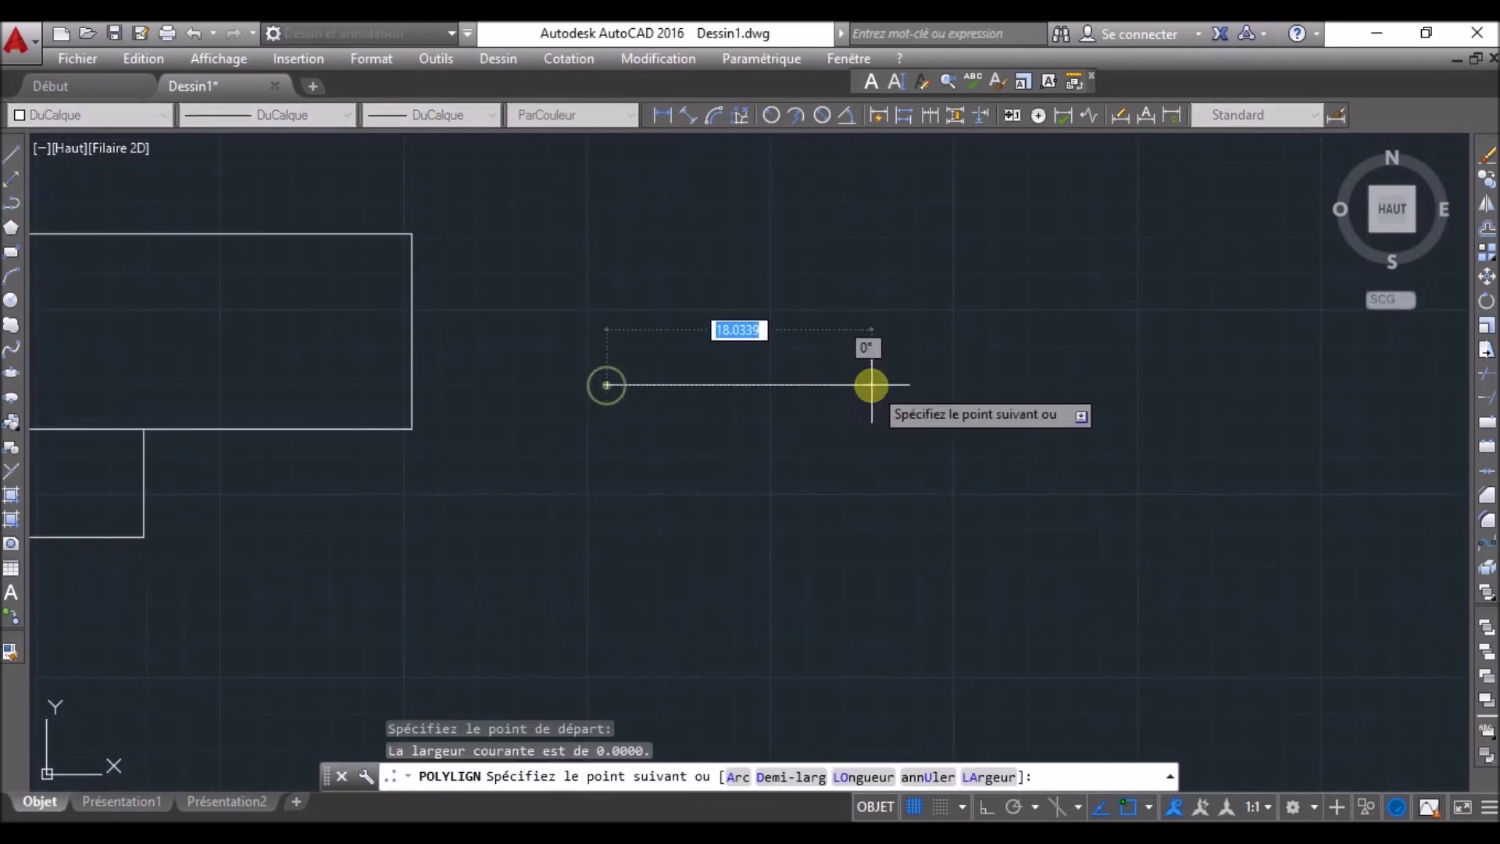
{"action": "key", "text": "F8"}
{"action": "left_click", "coordinate": [977, 378]}
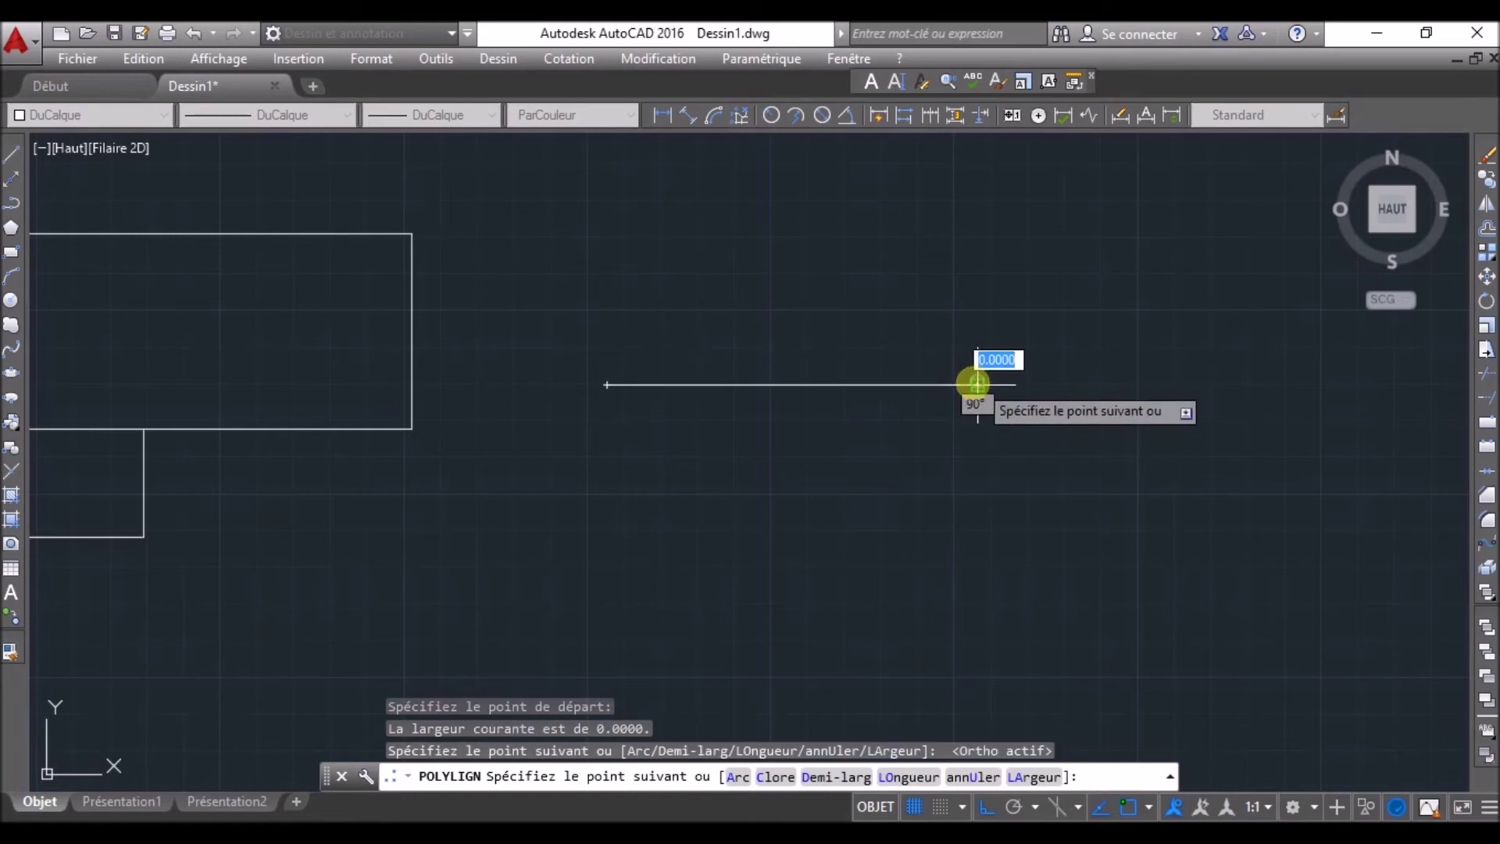
{"action": "key", "text": "Return"}
- Draw a vertical polyline crossing the middle of the horizontal polyline
{"action": "key", "text": "Return"}
{"action": "left_click", "coordinate": [792, 210]}
{"action": "left_click", "coordinate": [793, 539]}
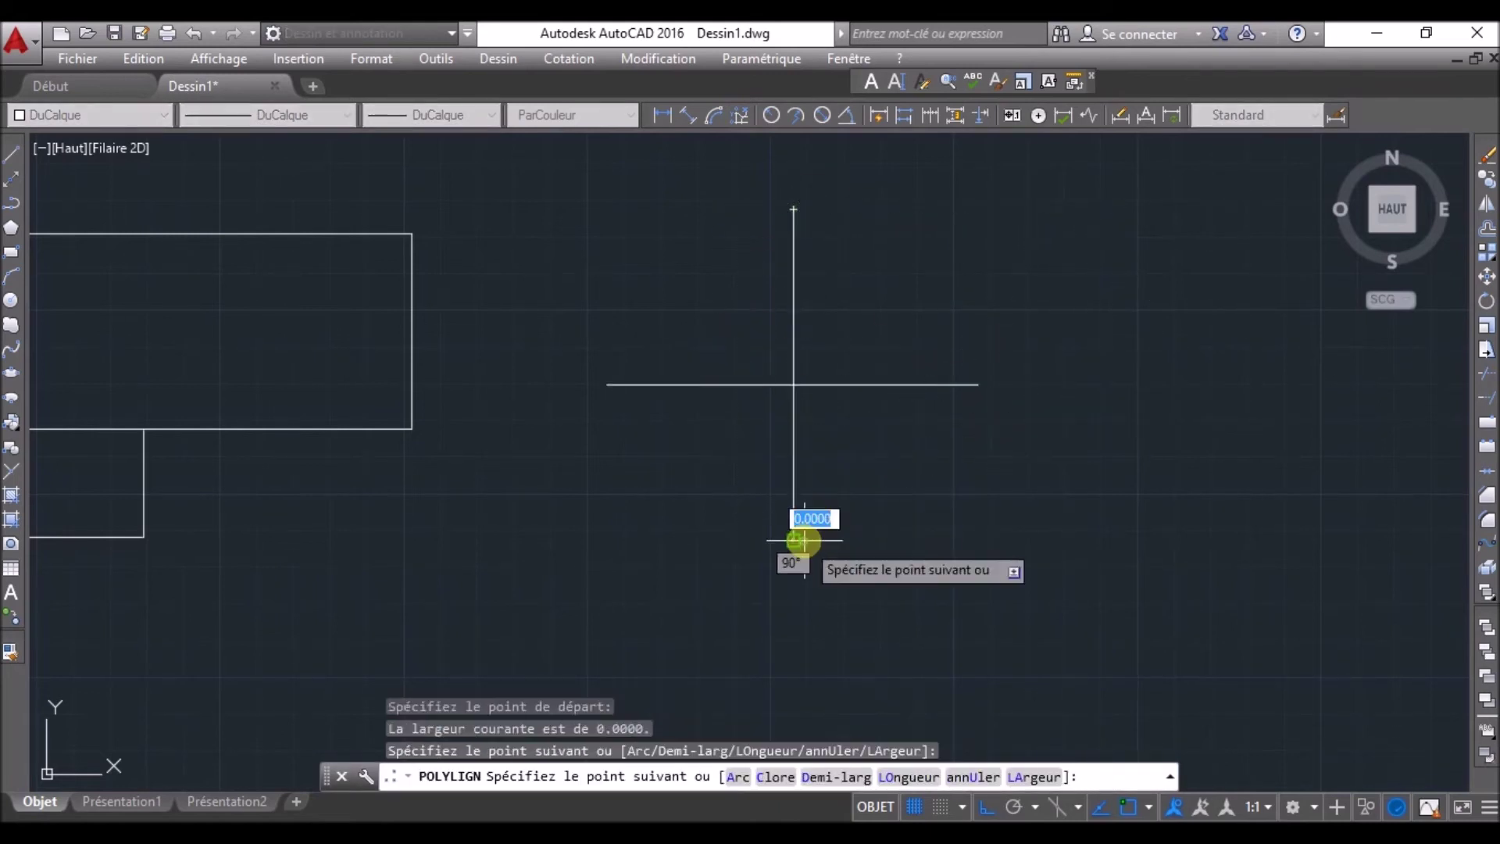
{"action": "key", "text": "Return"}
- Trim away the horizontal line's right half and the vertical line's lower half, using both lines as cutting edges
{"action": "left_click", "coordinate": [928, 486]}
{"action": "left_click", "coordinate": [656, 338]}
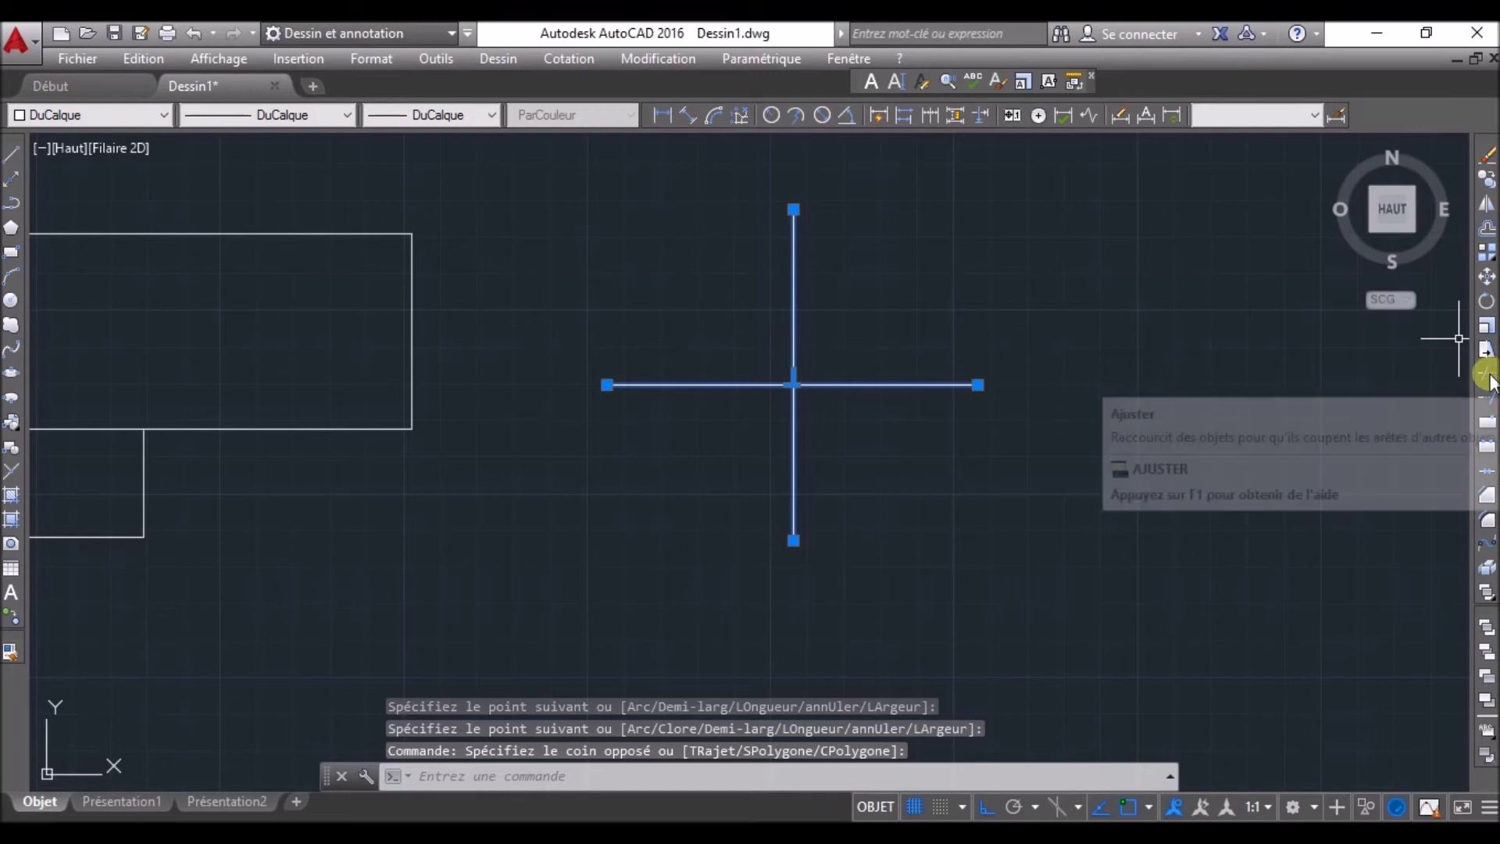
{"action": "left_click", "coordinate": [1487, 374]}
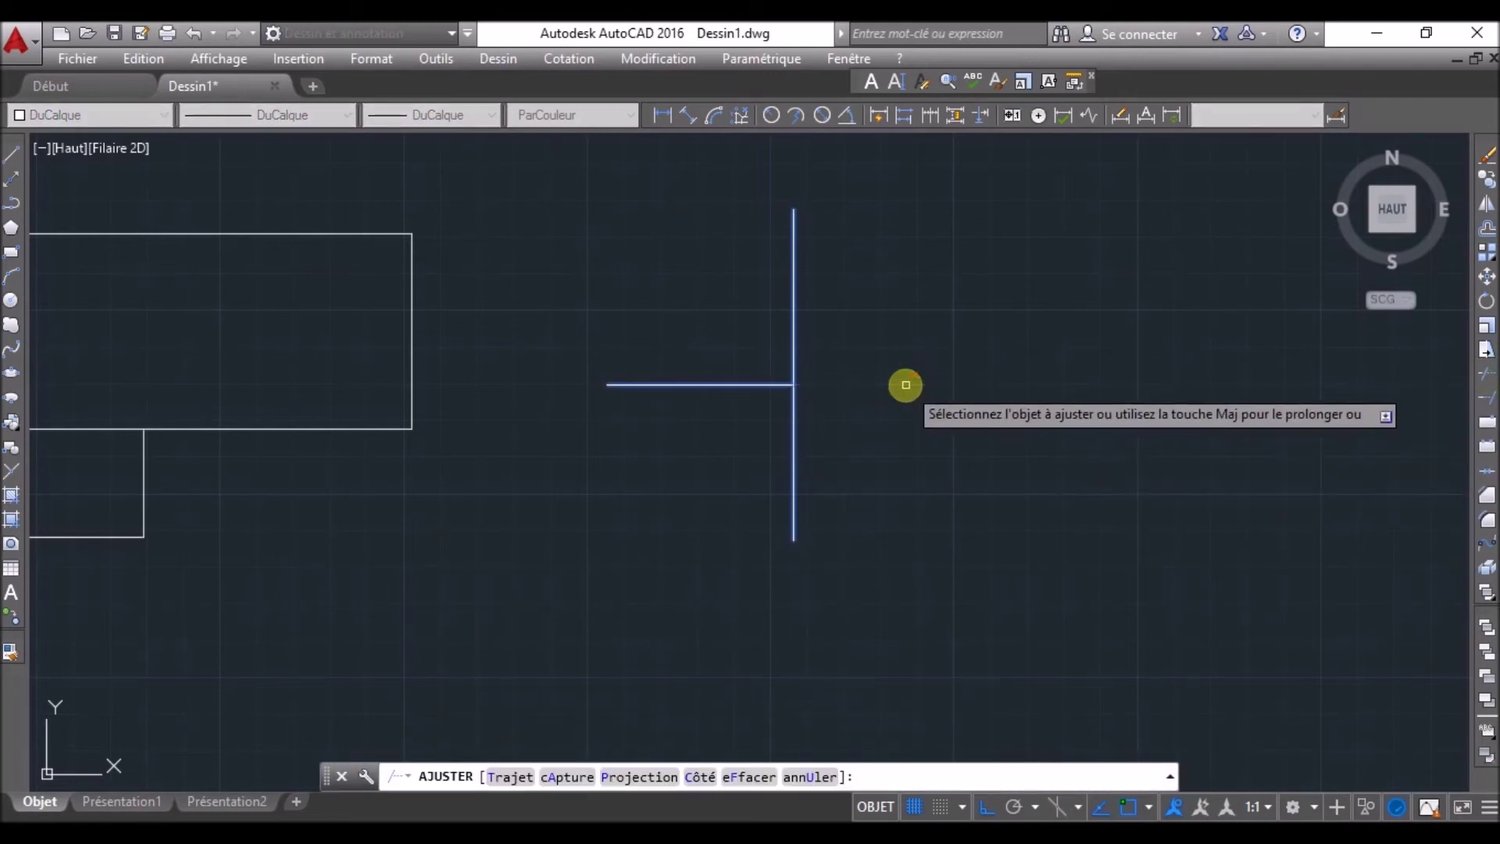
{"action": "left_click", "coordinate": [791, 438]}
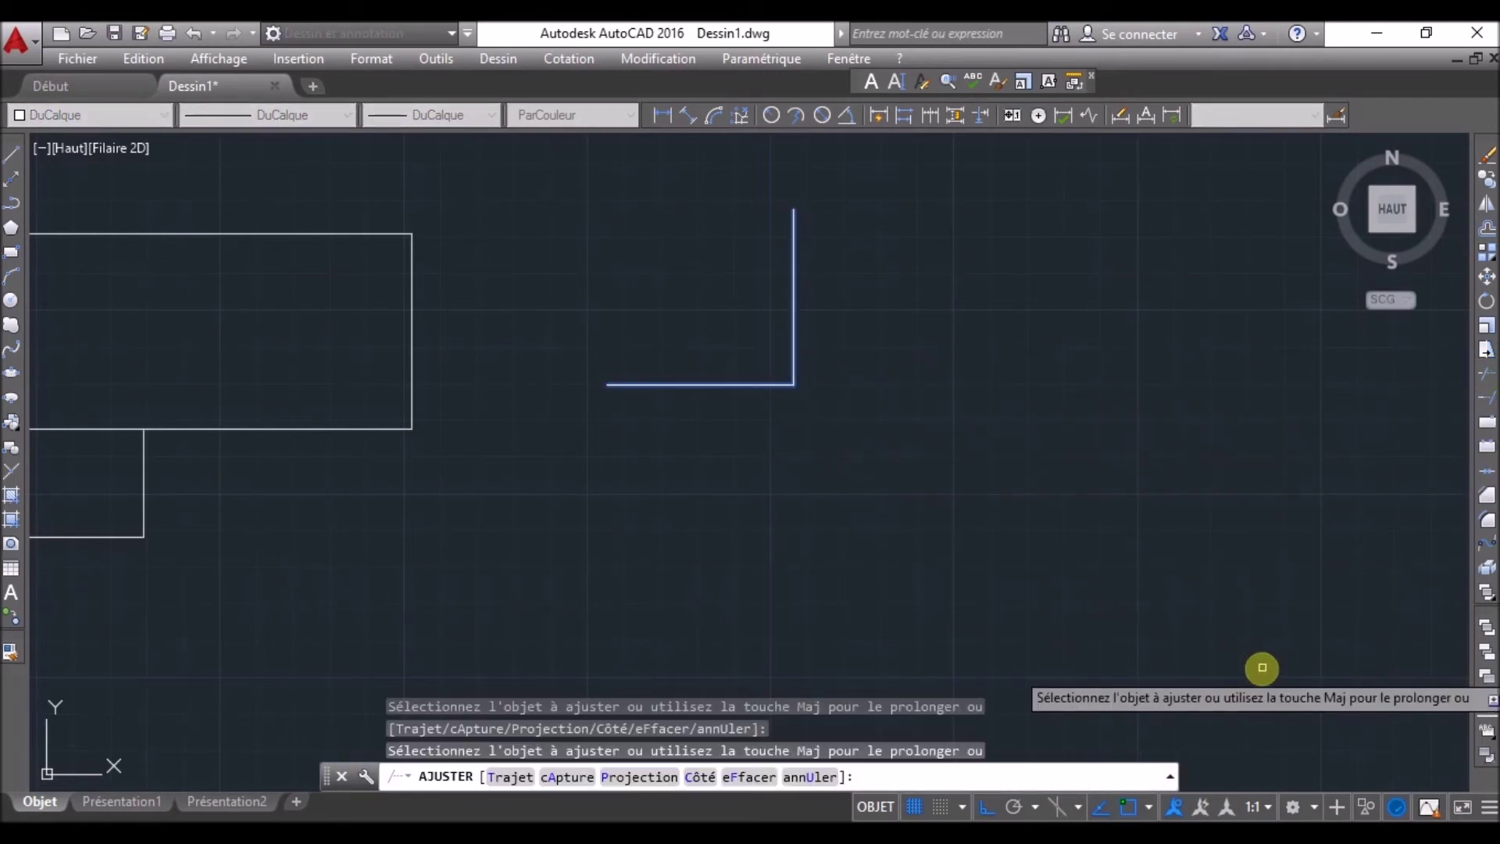
{"action": "key", "text": "Escape"}
- Delete both remaining trimmed lines
{"action": "middle_click_drag", "start_coordinate": [948, 493], "coordinate": [1128, 606]}
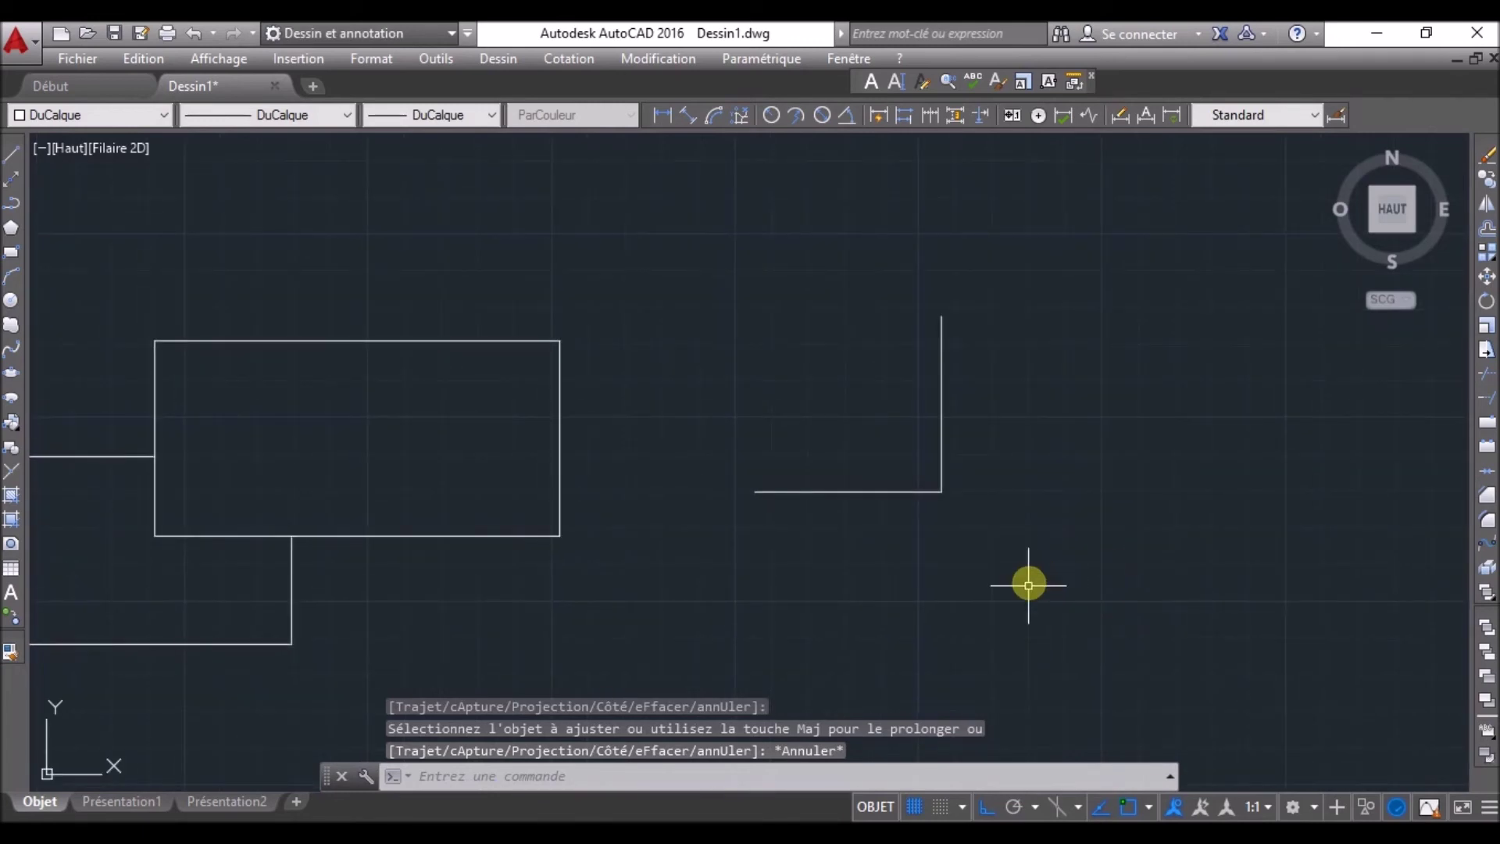
{"action": "left_click", "coordinate": [991, 537]}
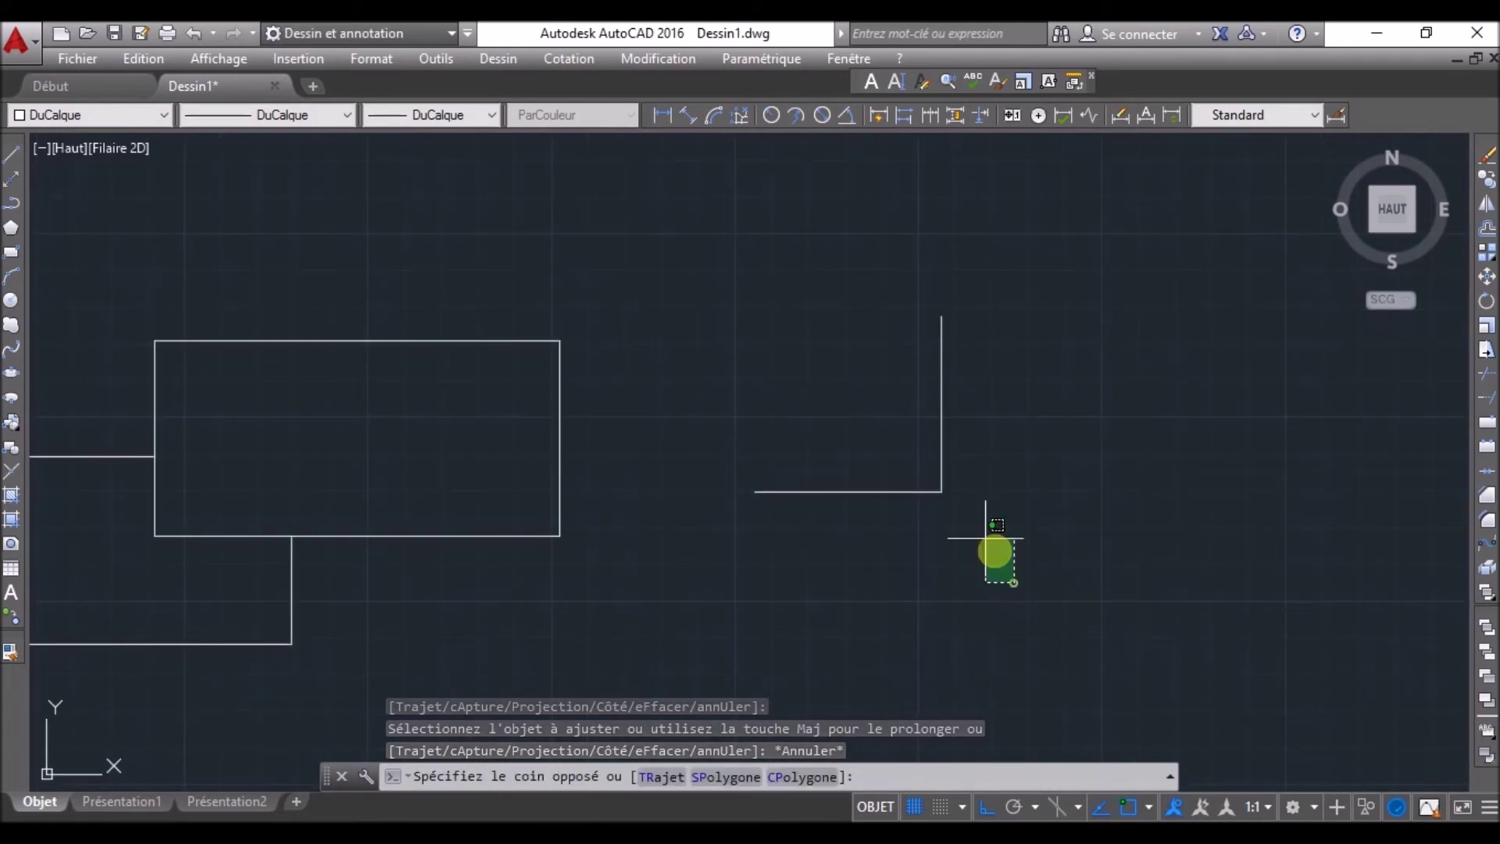
{"action": "left_click", "coordinate": [888, 426]}
{"action": "key", "text": "Delete"}
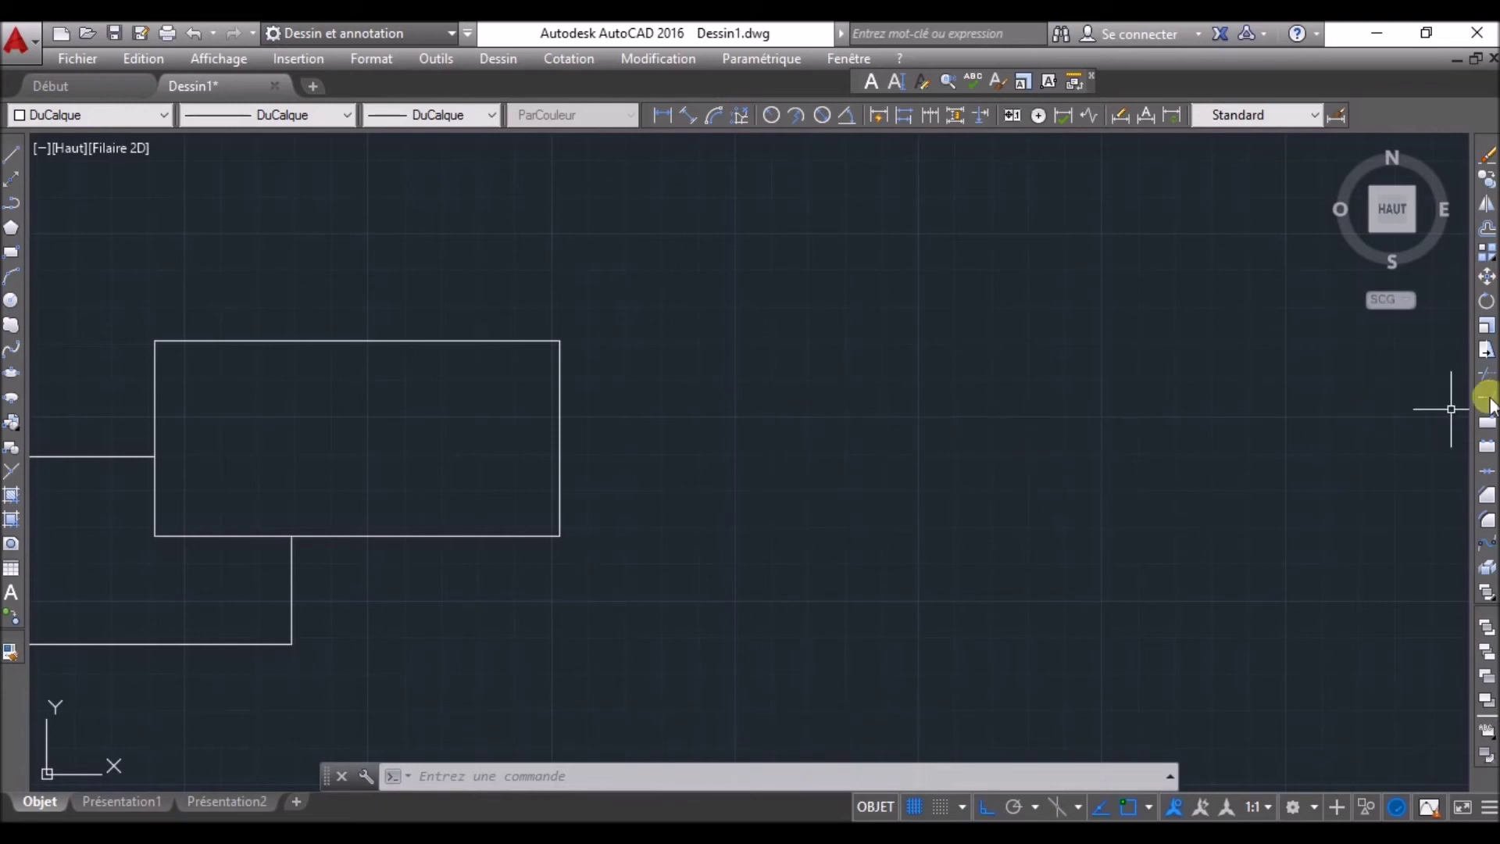
- Draw a rectangular polyline about 20 units wide in the empty area, leaving a gap at the top of its left side
{"action": "left_click", "coordinate": [13, 201]}
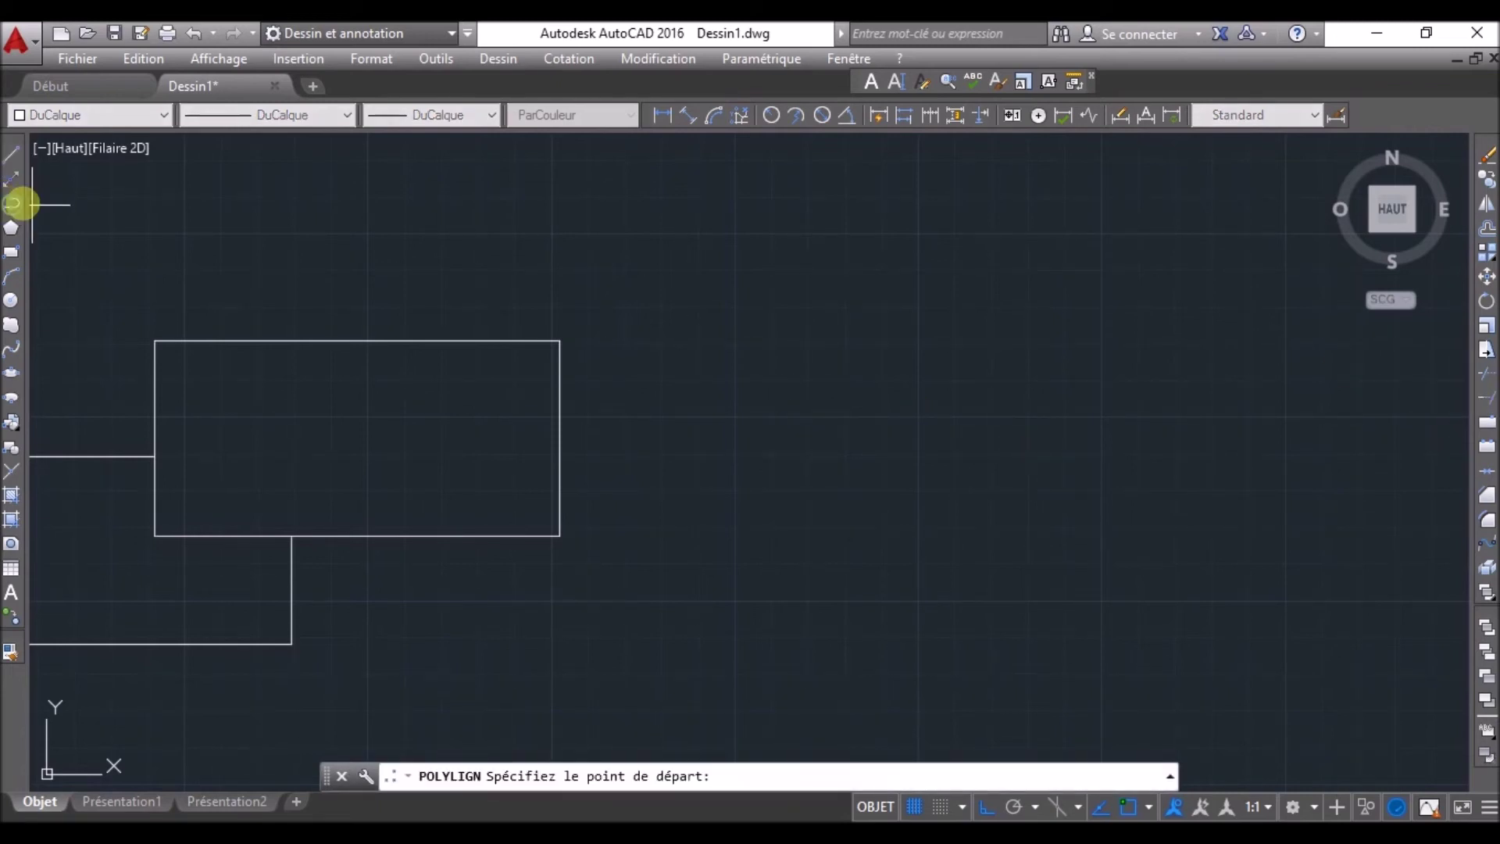
{"action": "middle_click_drag", "start_coordinate": [964, 404], "coordinate": [706, 472]}
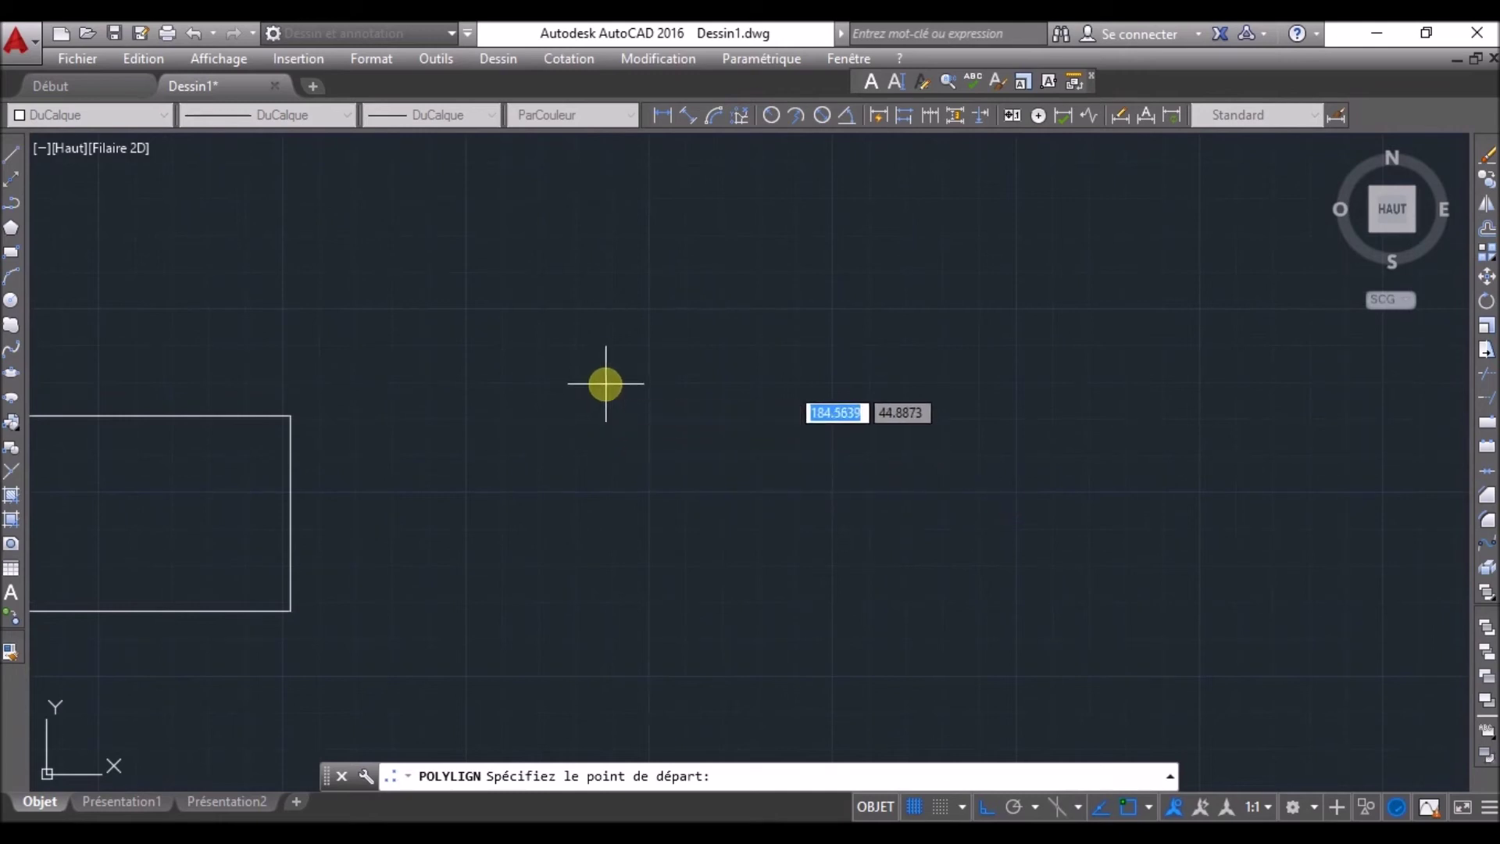
{"action": "left_click", "coordinate": [605, 384]}
{"action": "left_click", "coordinate": [904, 385]}
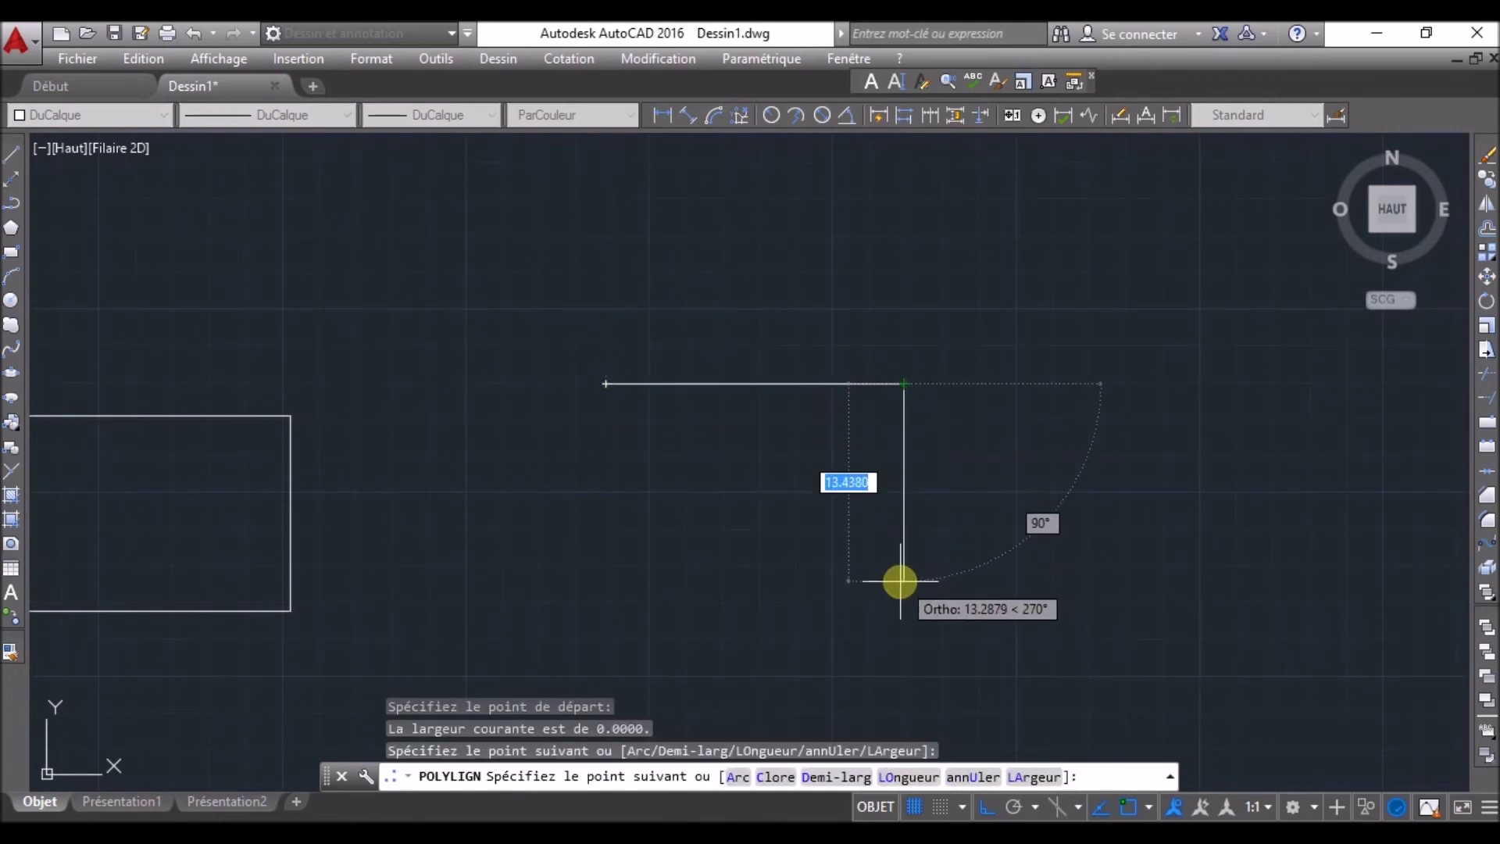
{"action": "left_click", "coordinate": [903, 564]}
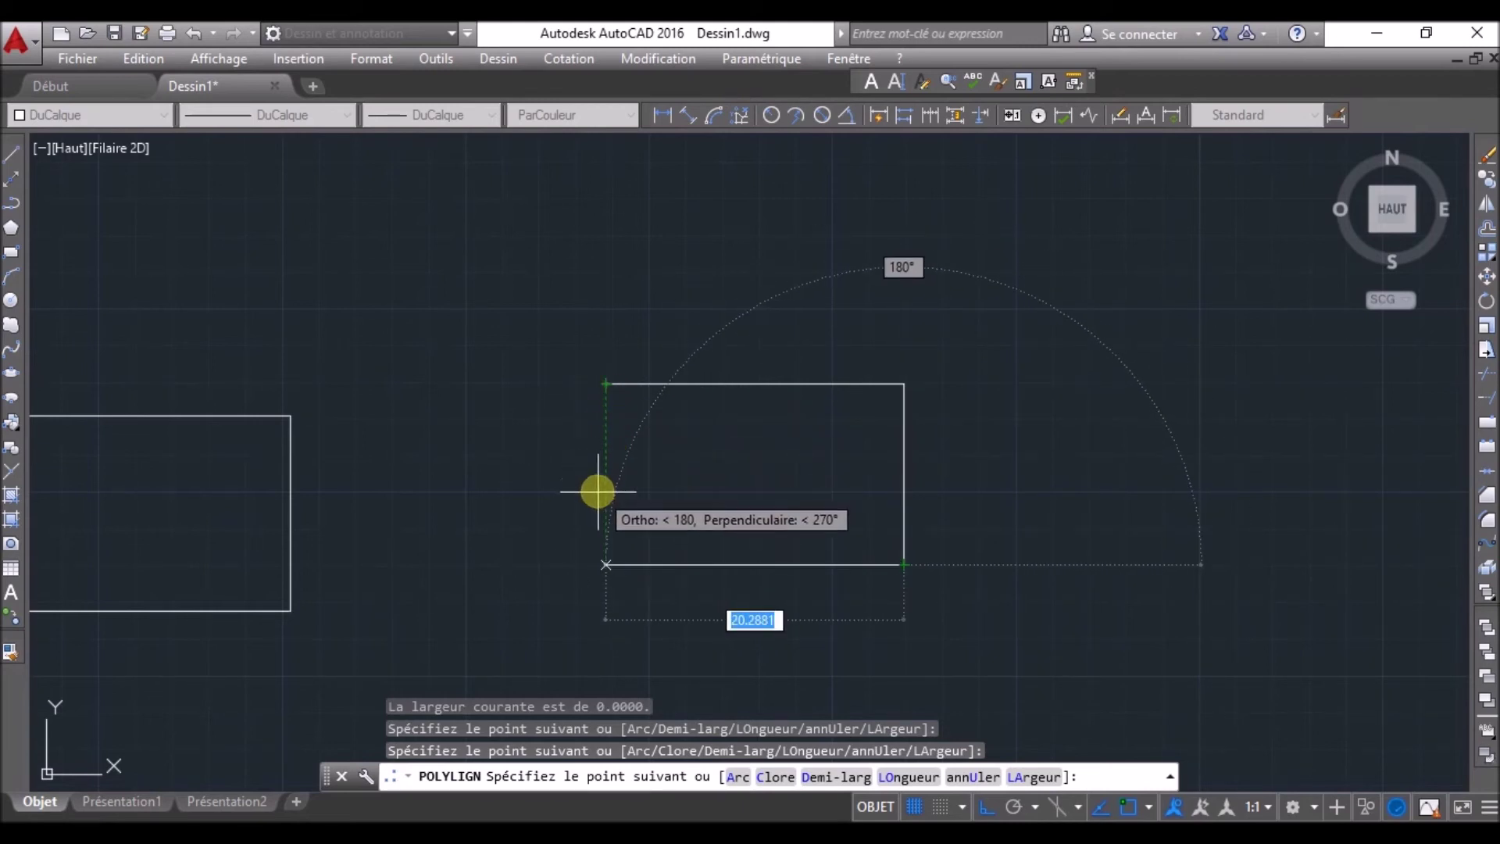
{"action": "left_click", "coordinate": [608, 456]}
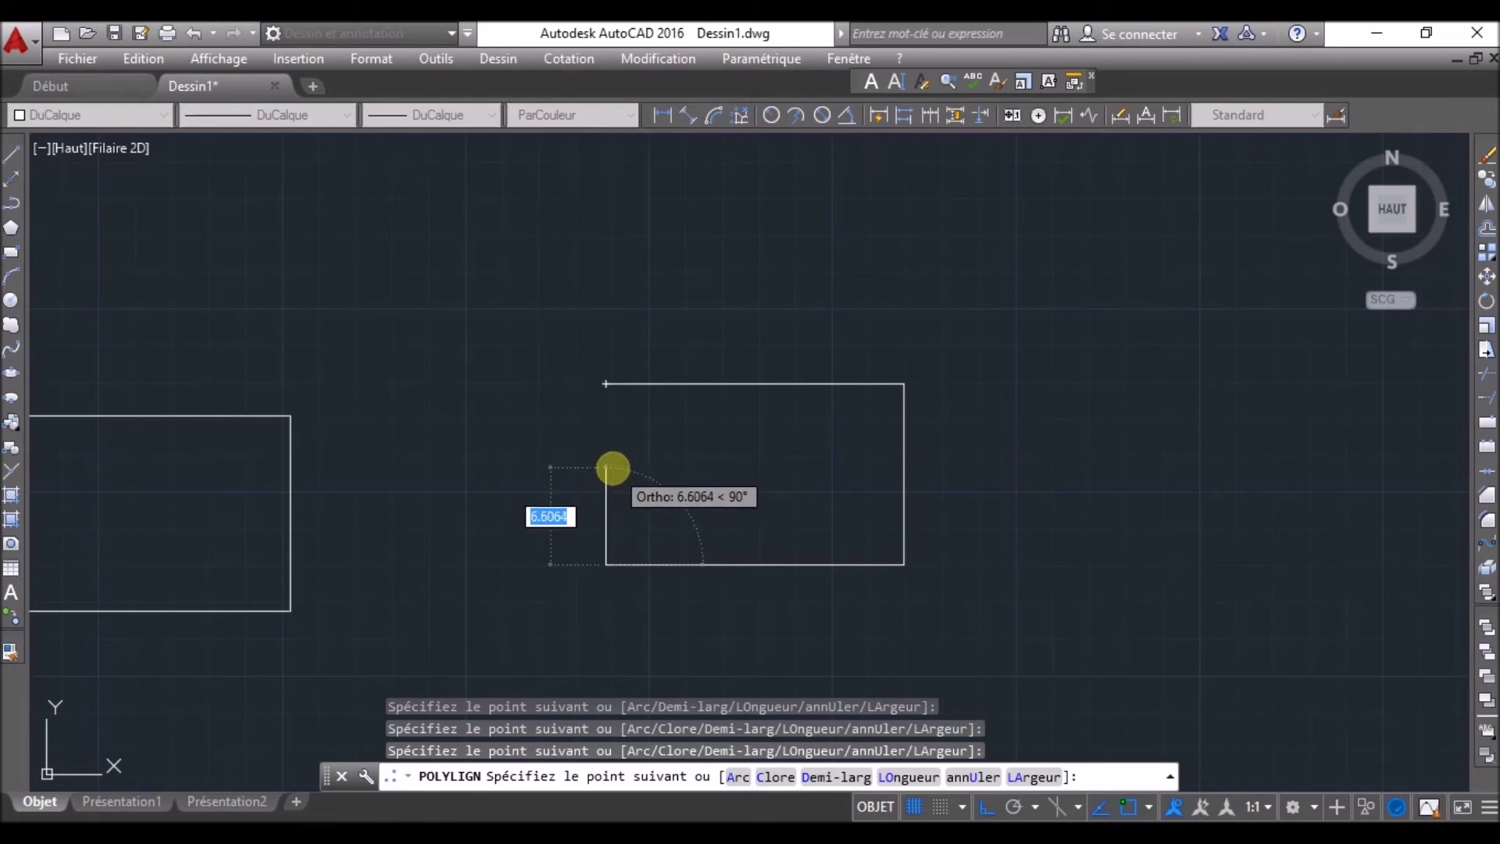
{"action": "key", "text": "ctrl+z"}
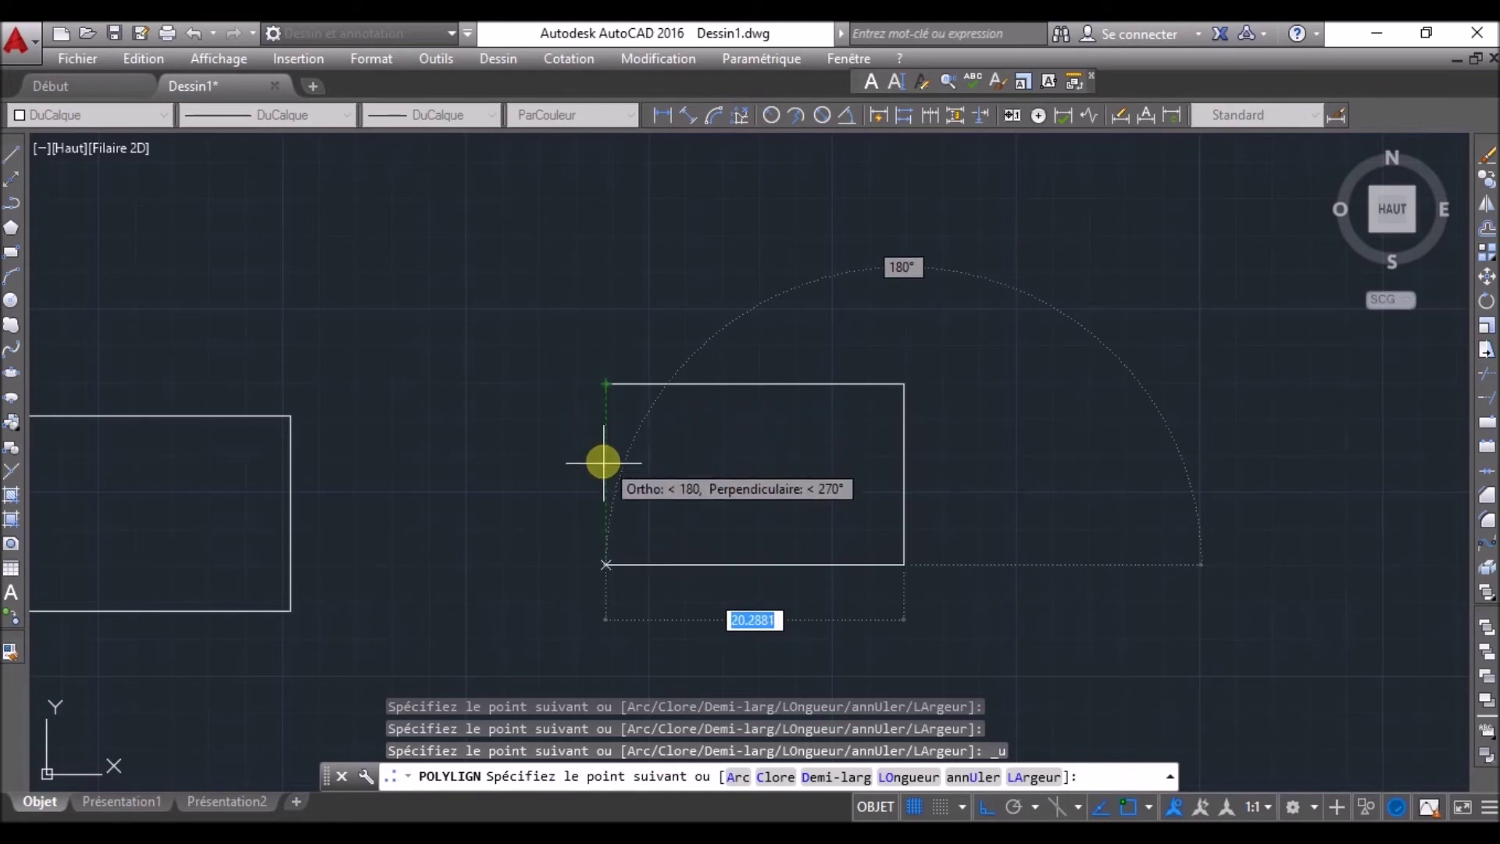
{"action": "left_click", "coordinate": [603, 525]}
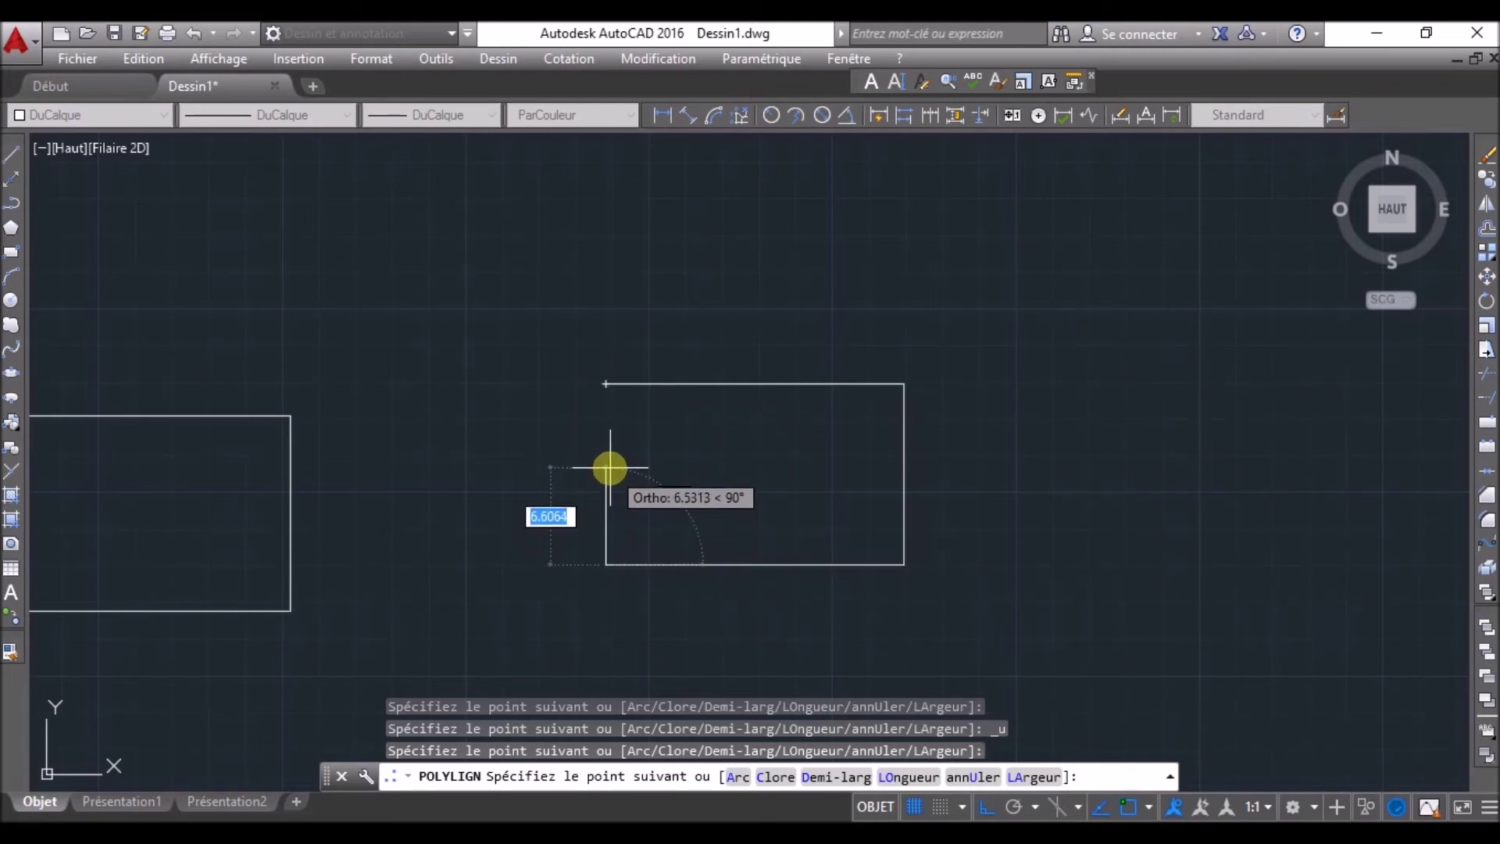
{"action": "left_click", "coordinate": [606, 451]}
{"action": "key", "text": "Escape"}
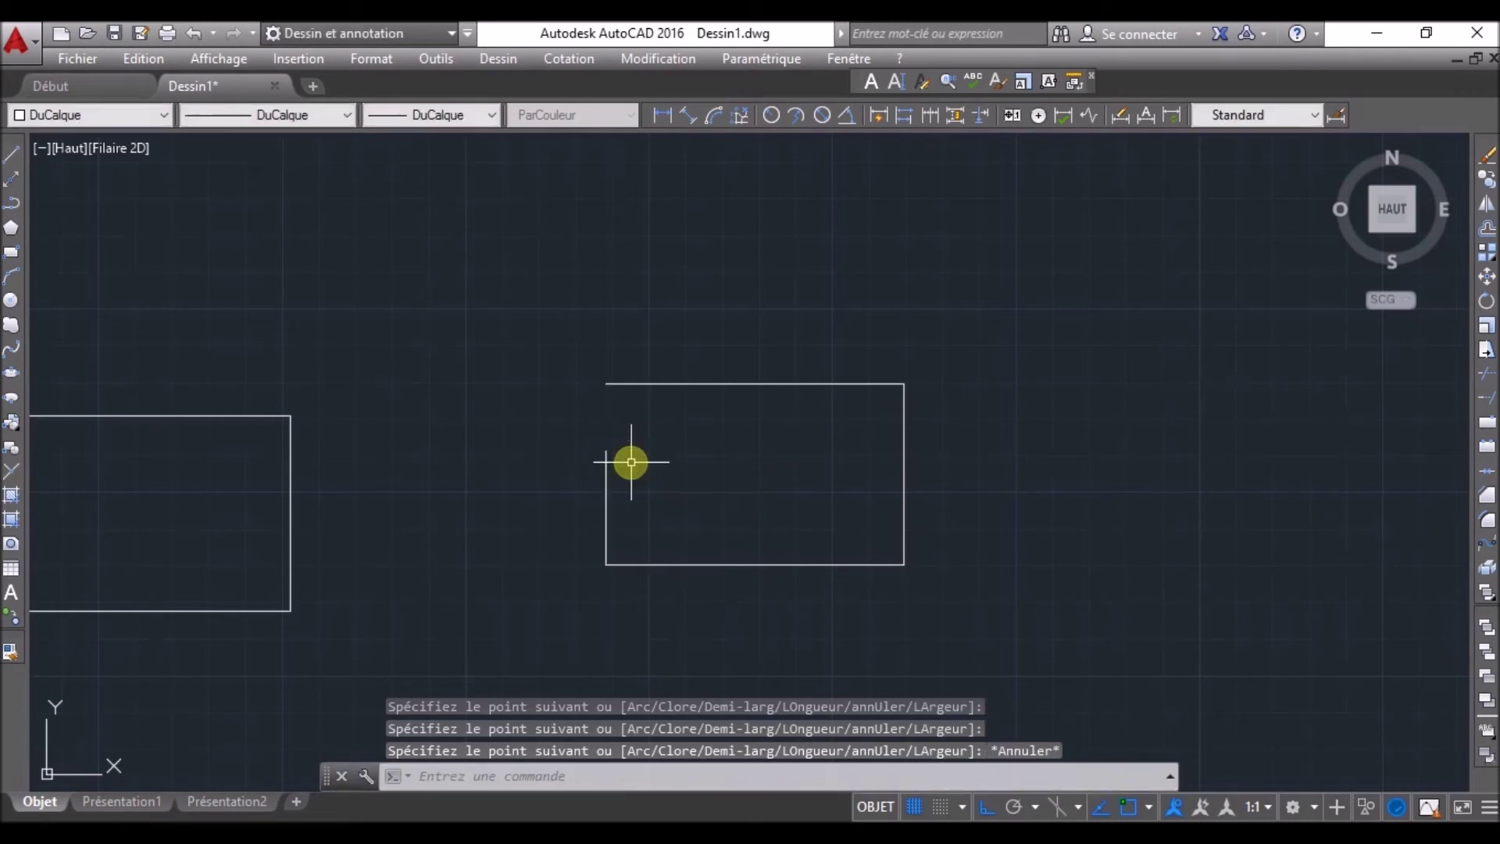
- Extend the open polyline's short left side up to its top edge, using the polyline itself as the boundary
{"action": "left_click", "coordinate": [1105, 800]}
{"action": "left_click", "coordinate": [1104, 801]}
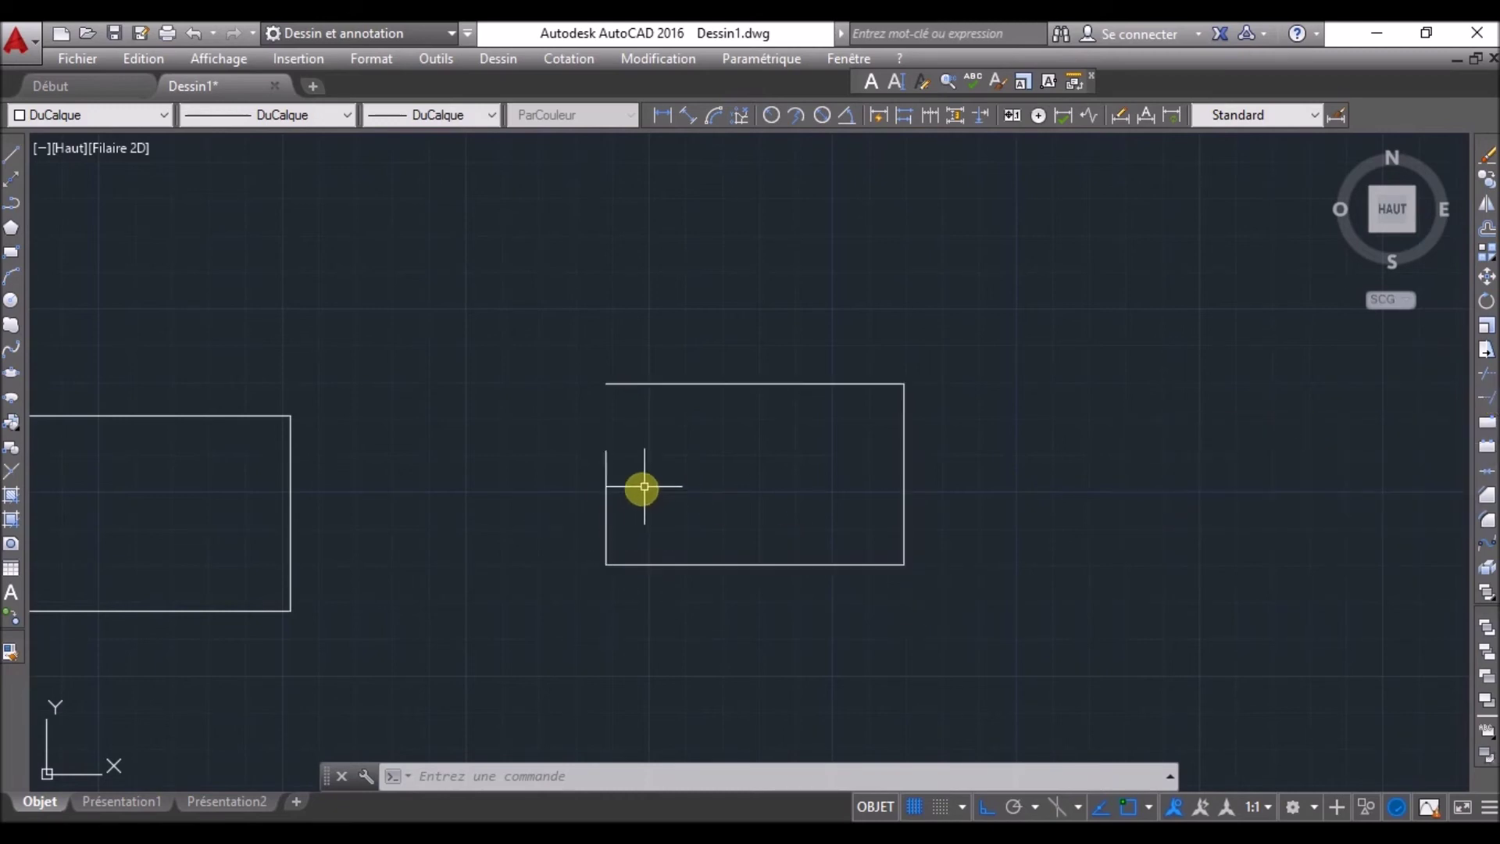
{"action": "left_click", "coordinate": [756, 519]}
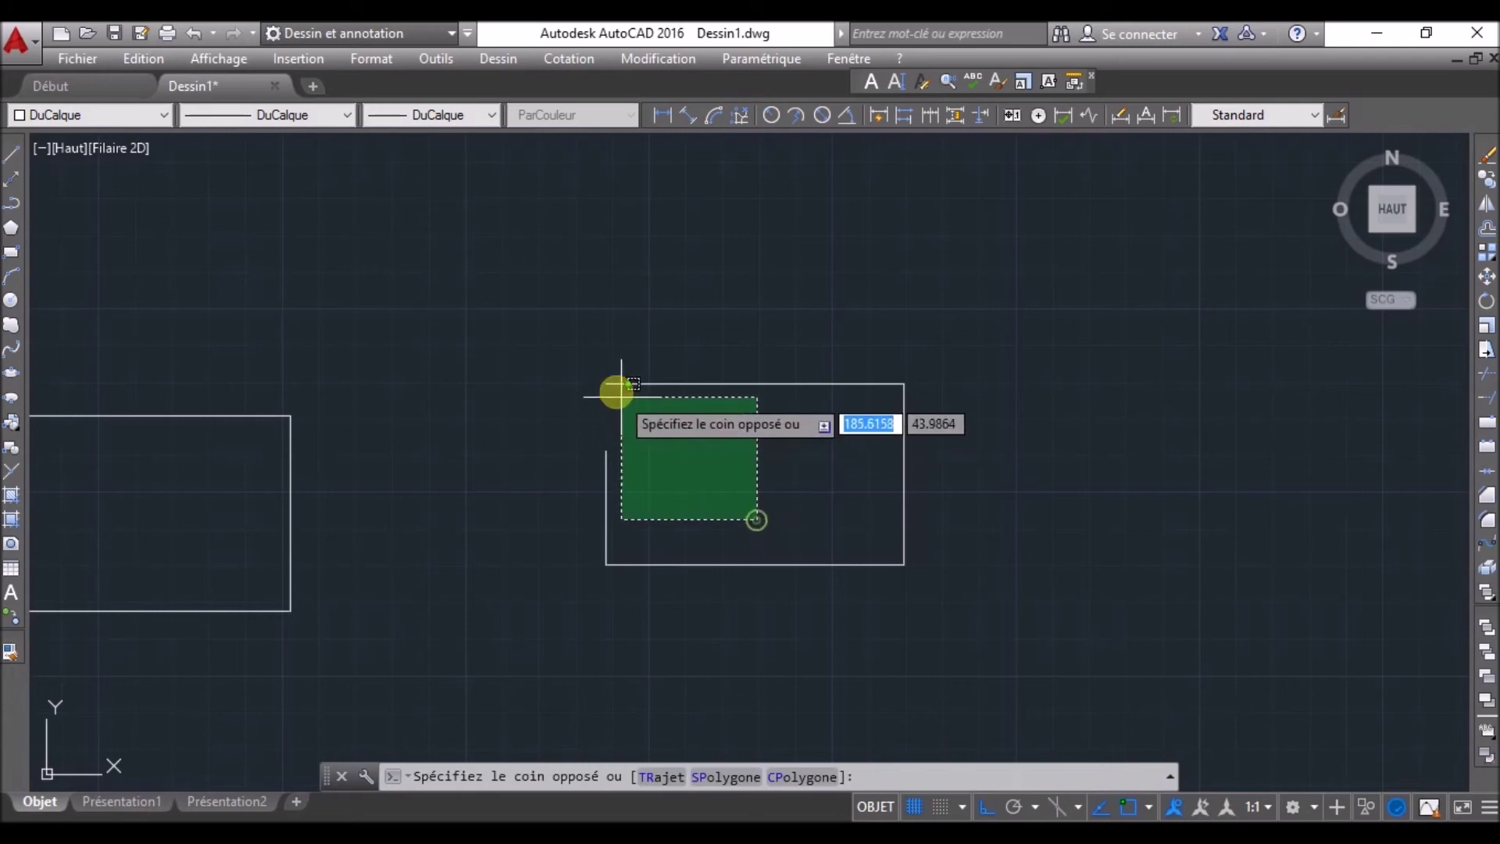
{"action": "left_click", "coordinate": [622, 395]}
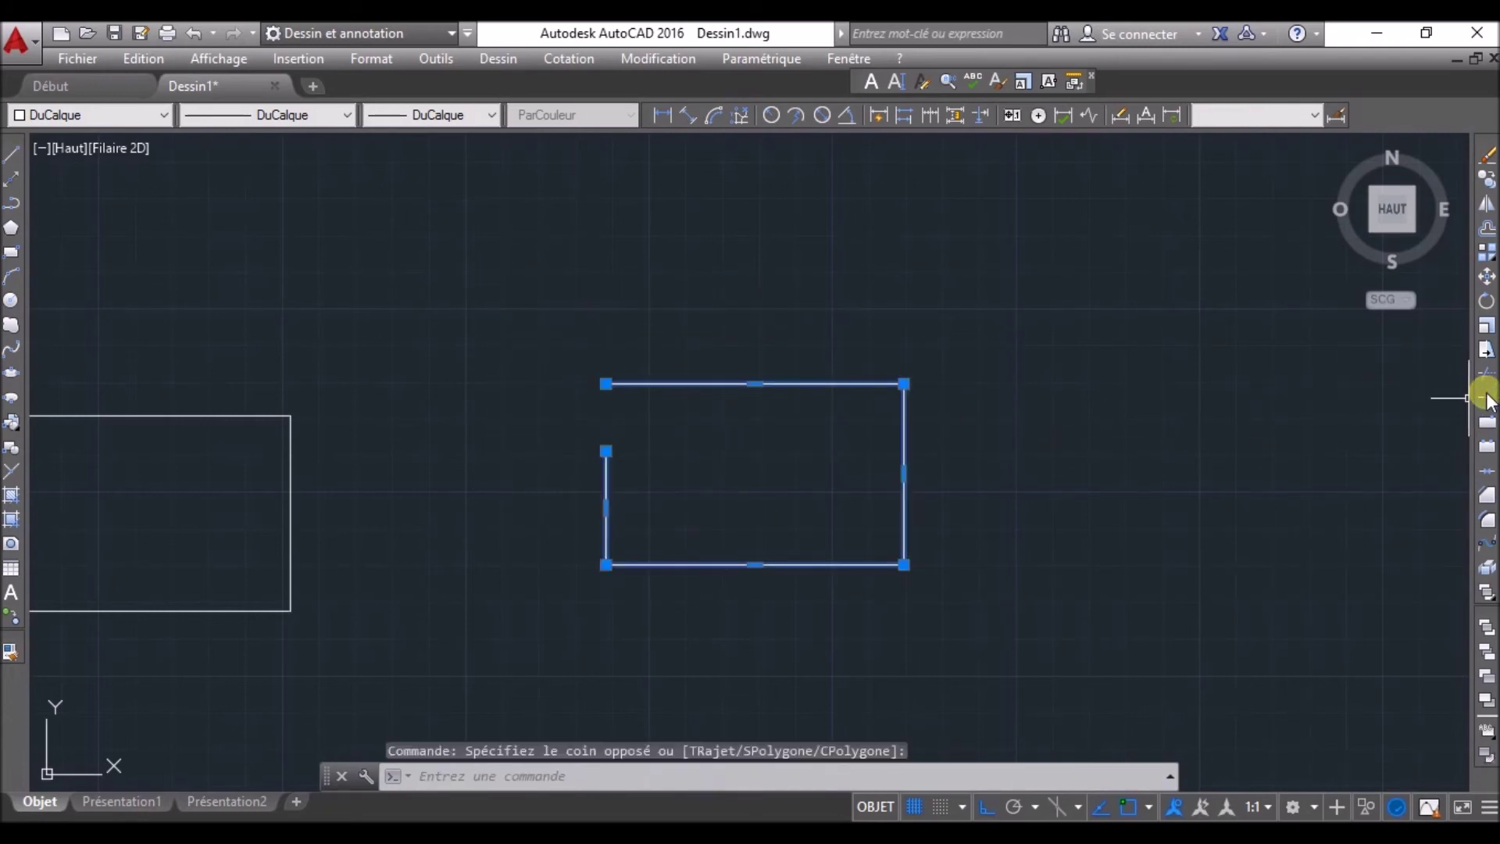
{"action": "left_click", "coordinate": [1486, 398]}
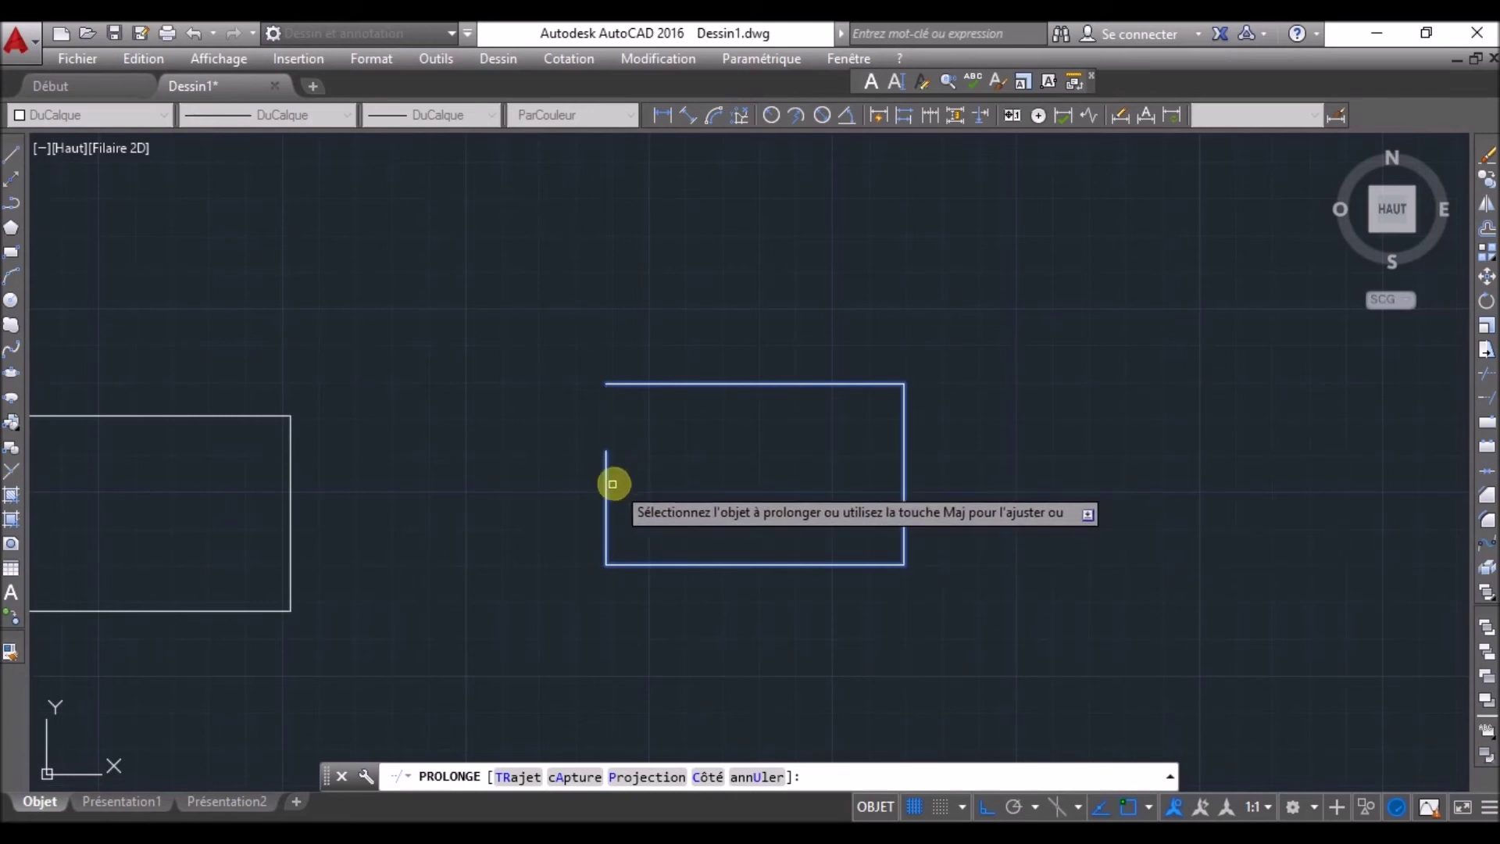
{"action": "left_click", "coordinate": [605, 487]}
{"action": "key", "text": "Escape"}
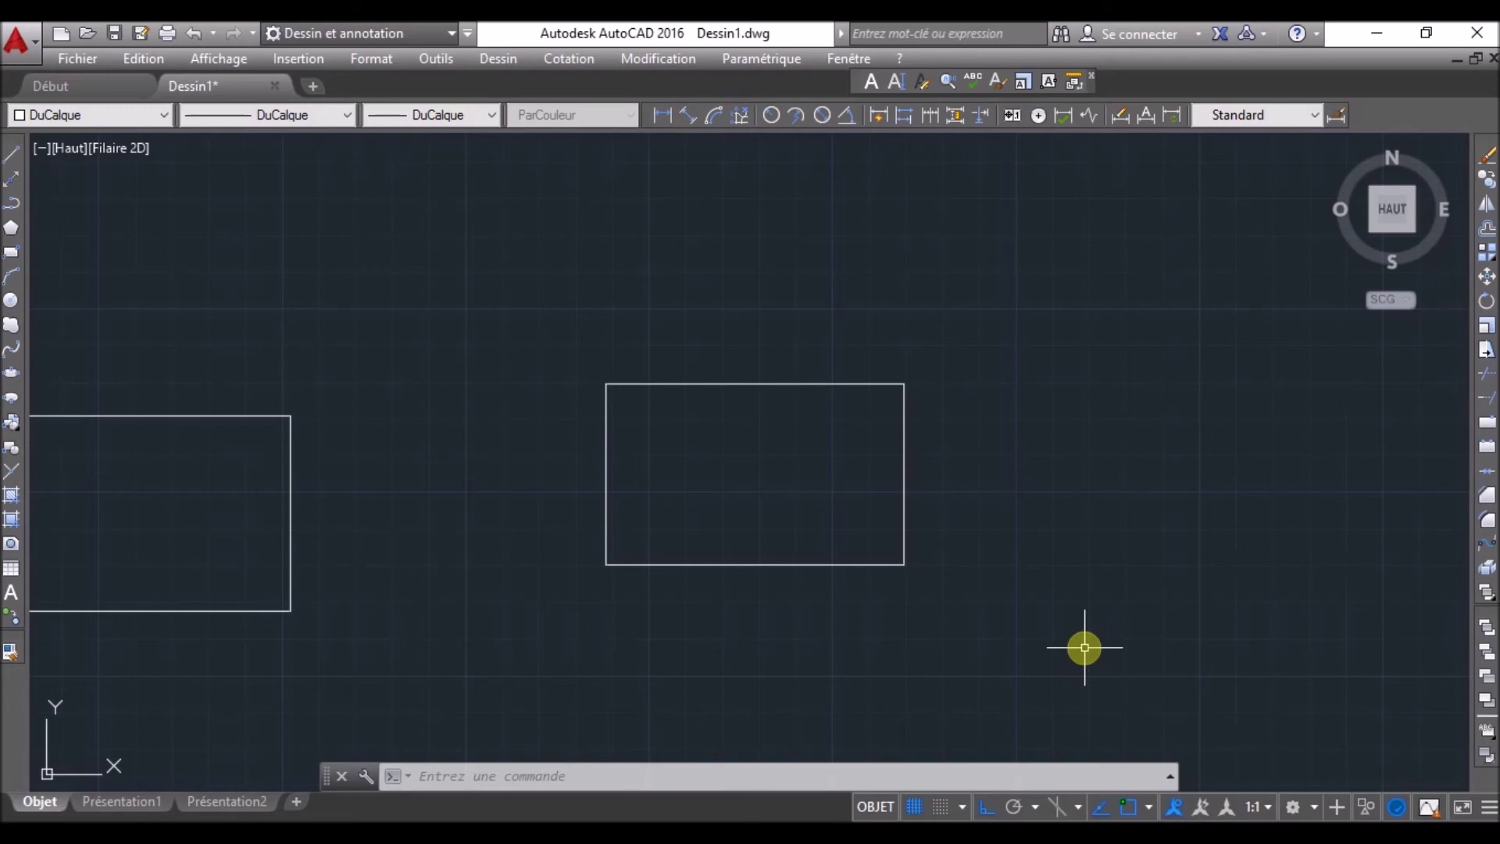
- Erase the rectangle formed by extending the open polyline
{"action": "mouse_move", "coordinate": [779, 612]}
{"action": "middle_mouse_down"}
{"action": "mouse_move", "coordinate": [948, 559]}
{"action": "mouse_move", "coordinate": [1057, 597]}
{"action": "middle_mouse_up"}
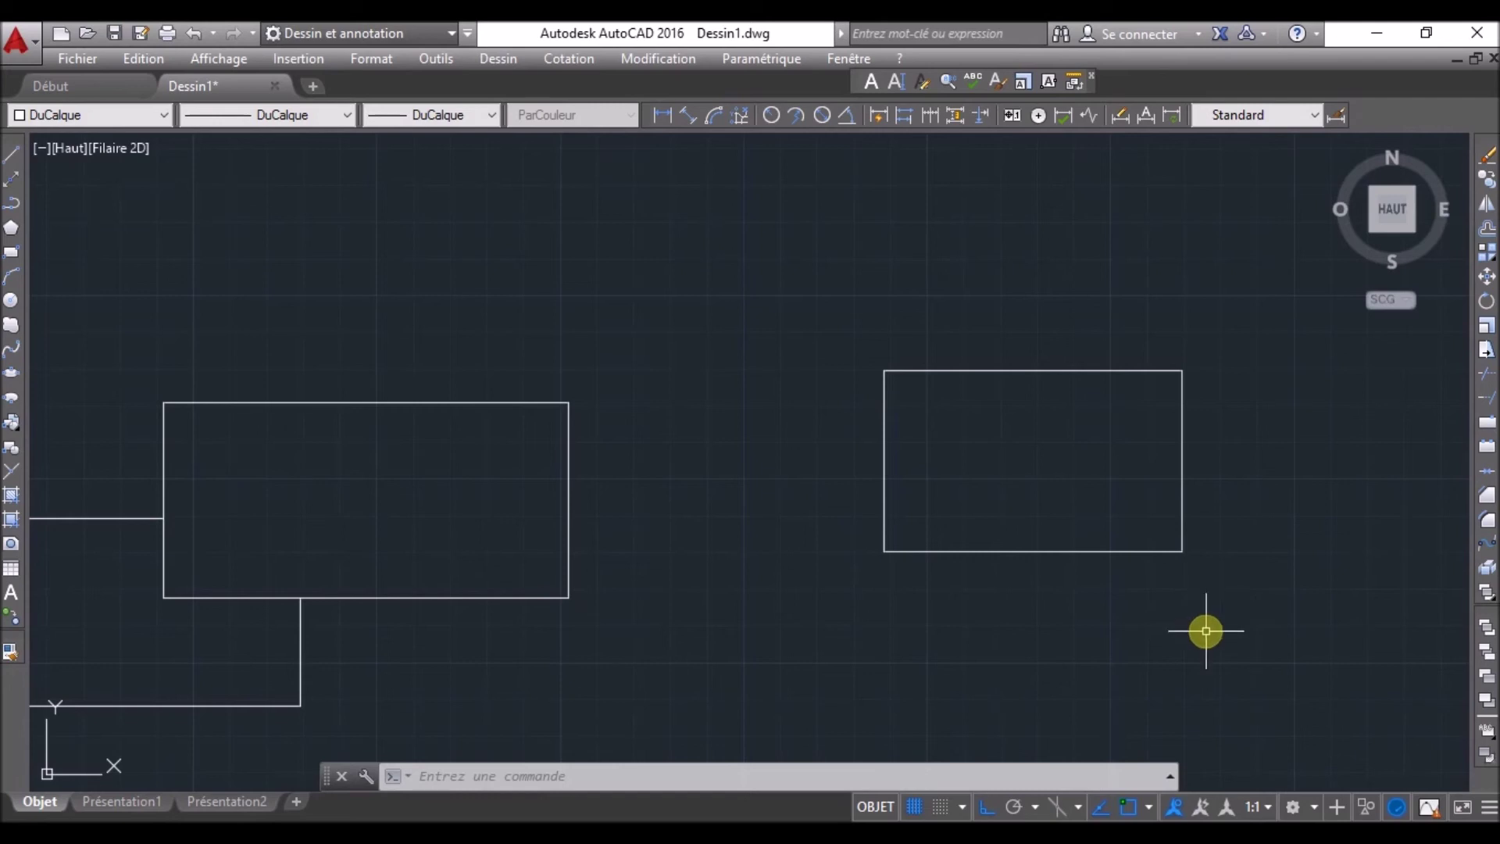
{"action": "left_click", "coordinate": [1272, 596]}
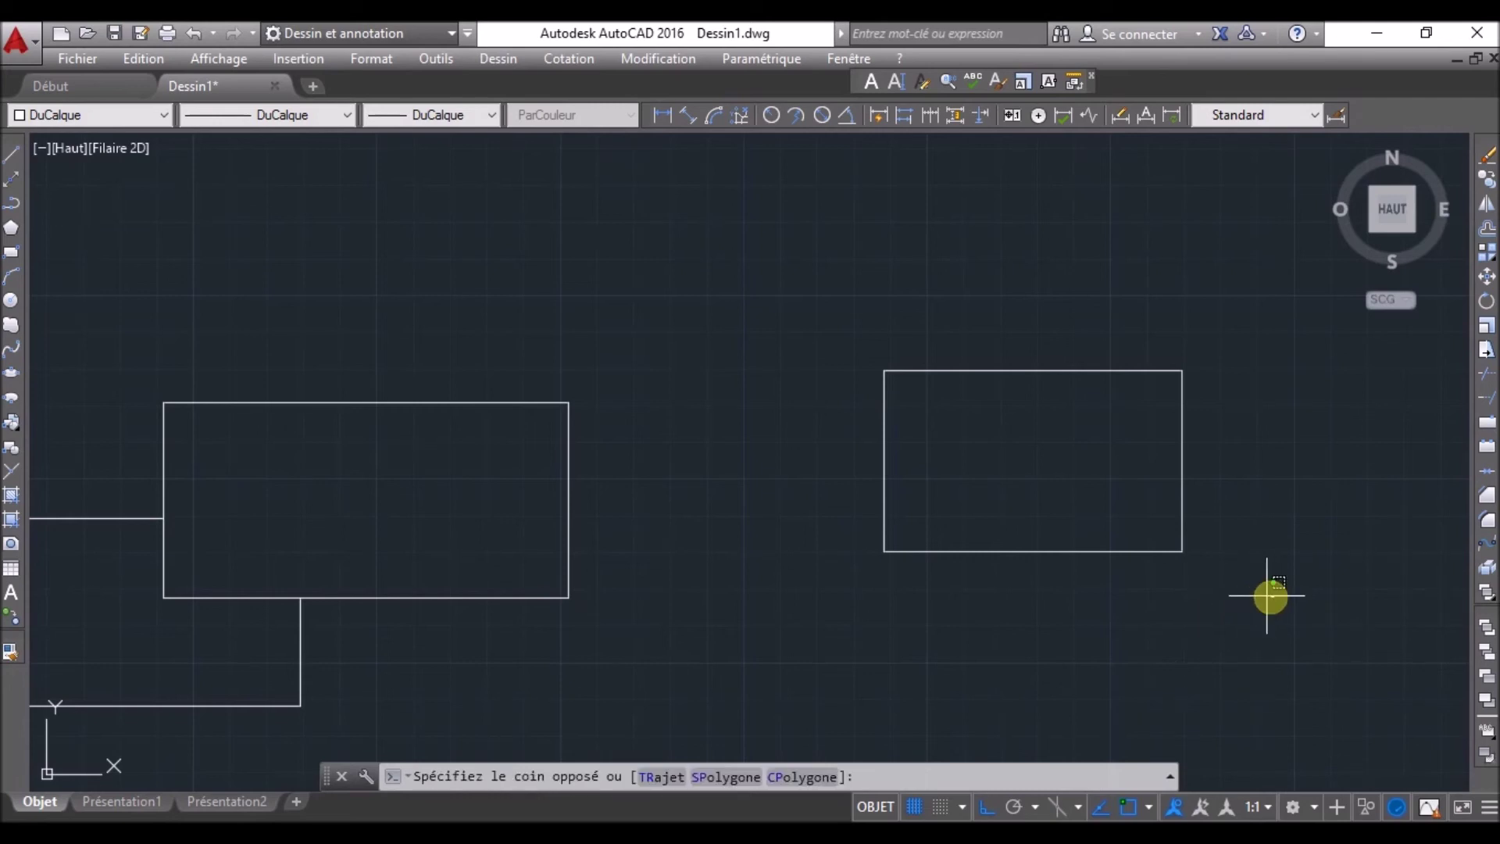
{"action": "left_click", "coordinate": [877, 341]}
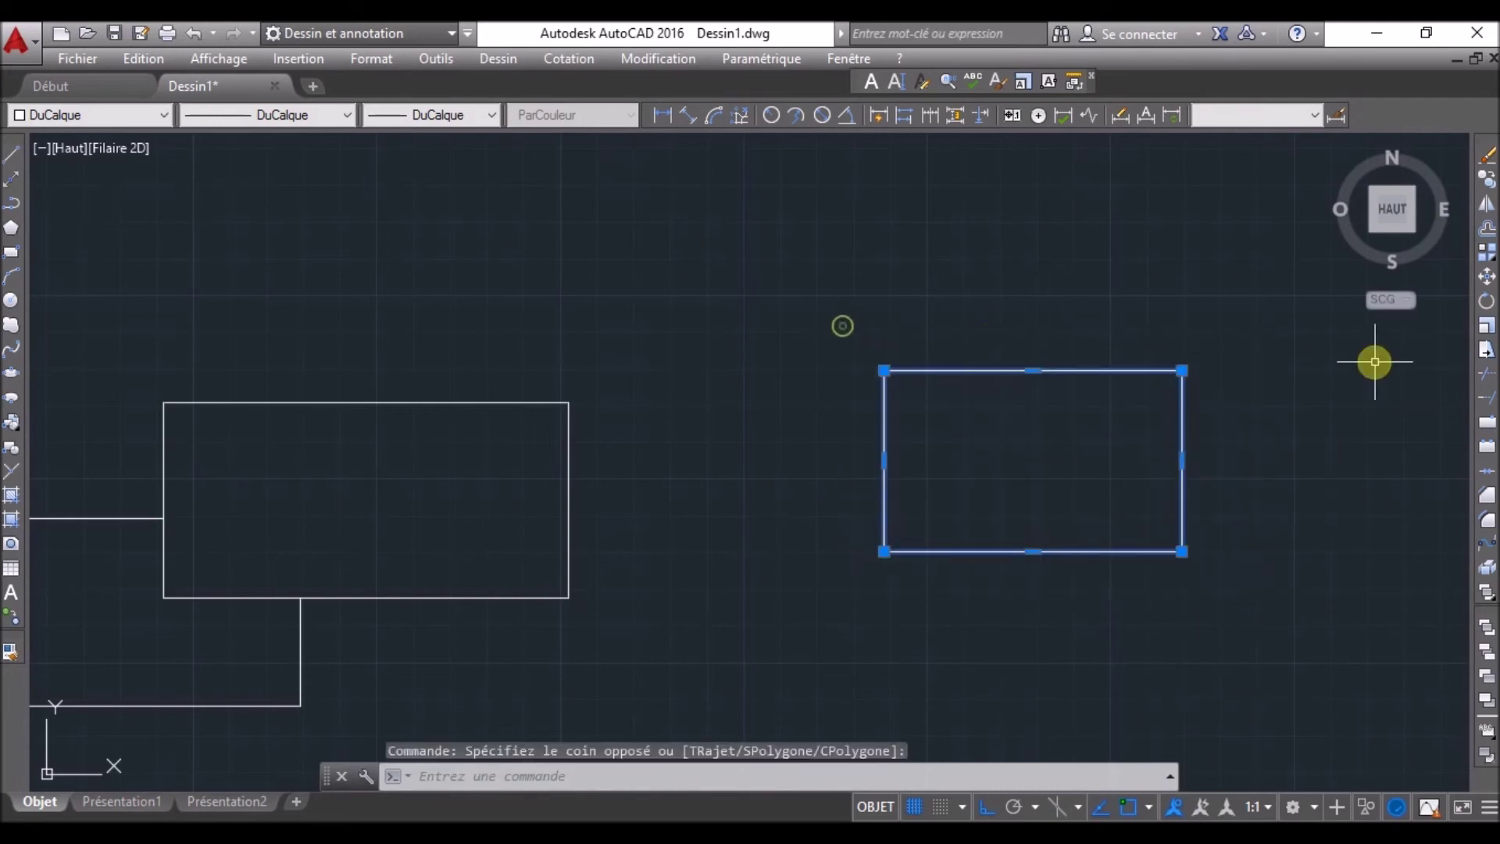
{"action": "left_click", "coordinate": [1488, 160]}
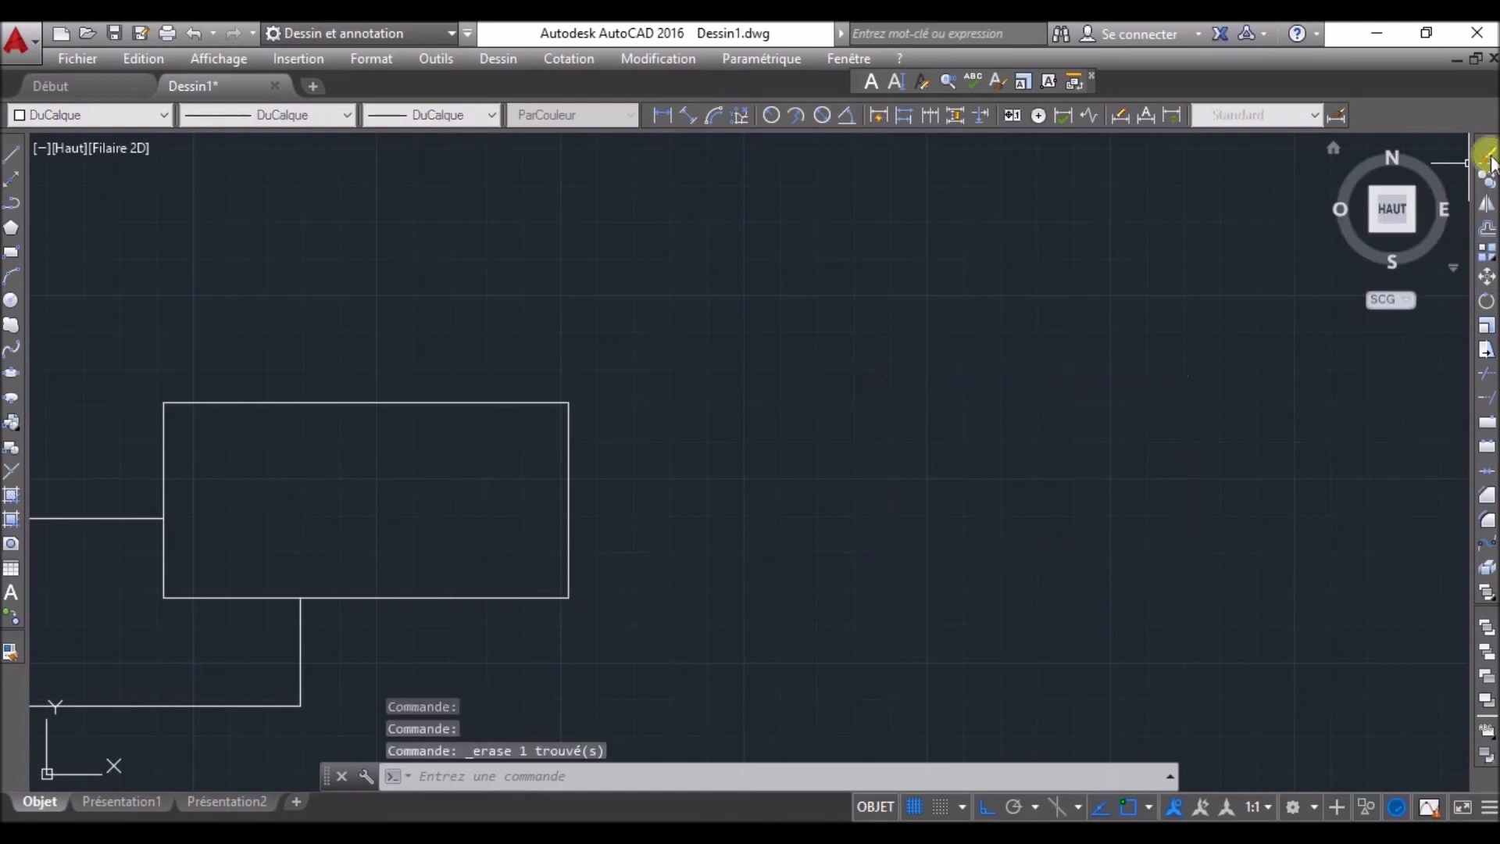
- Delete the wide upper rectangle that overlaps the trimmed lower rectangle
{"action": "middle_click_drag", "start_coordinate": [880, 432], "coordinate": [1071, 489]}
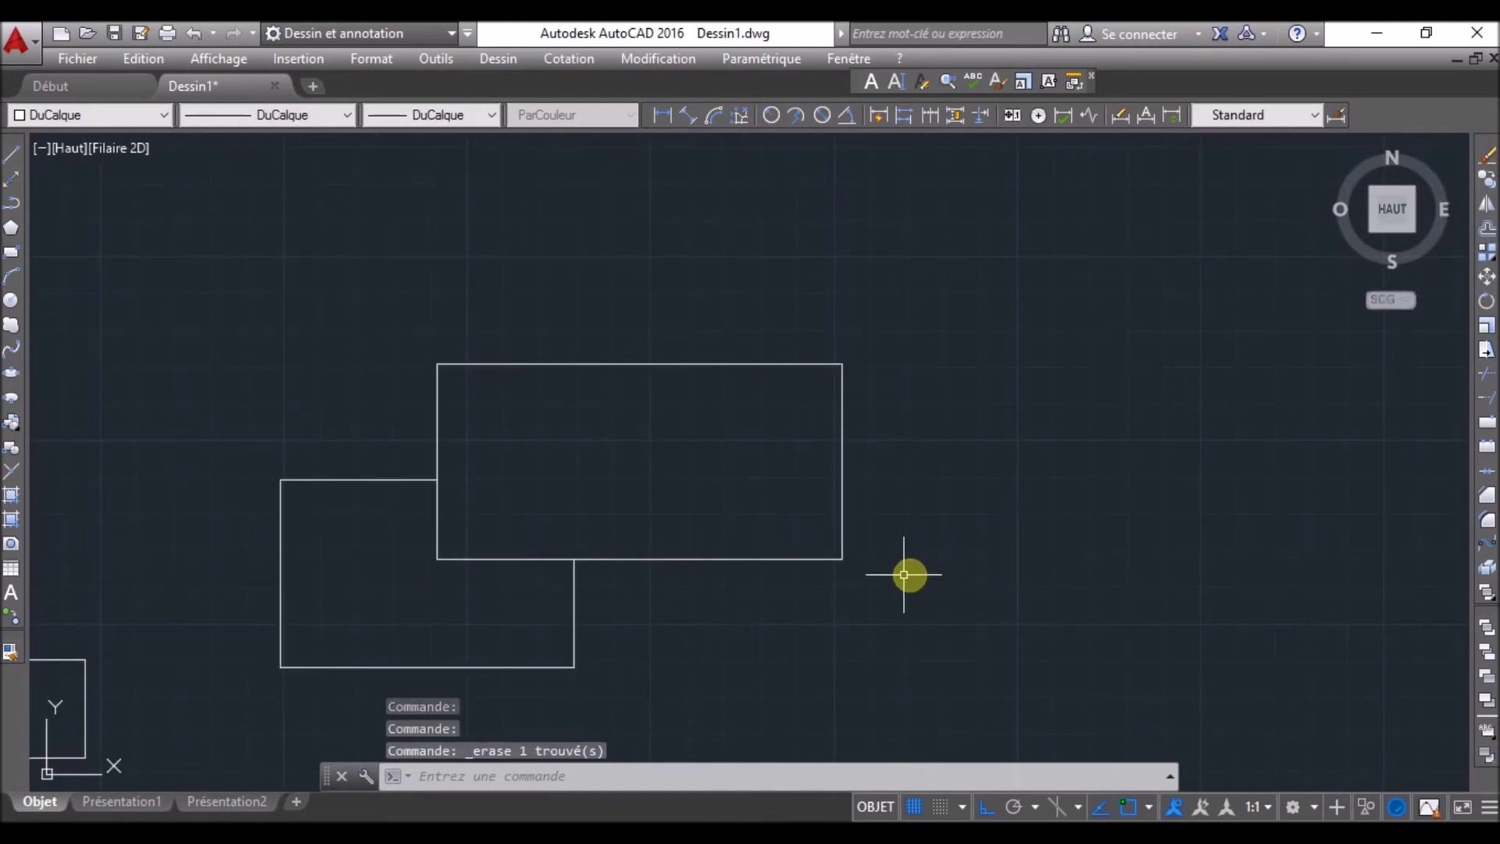
{"action": "left_click", "coordinate": [878, 593]}
{"action": "left_click", "coordinate": [743, 322]}
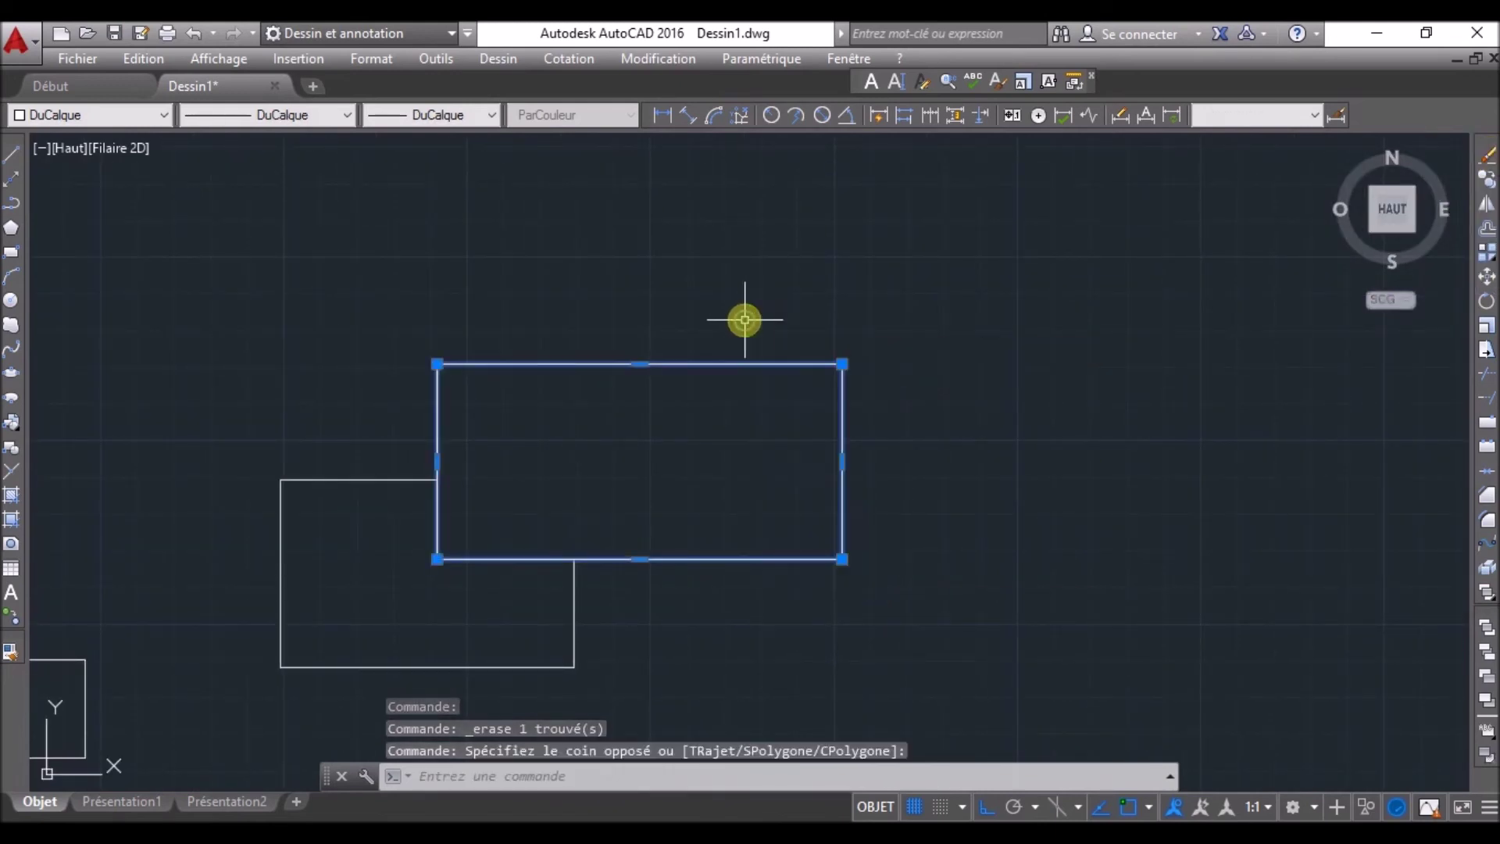
{"action": "key", "text": "Delete"}
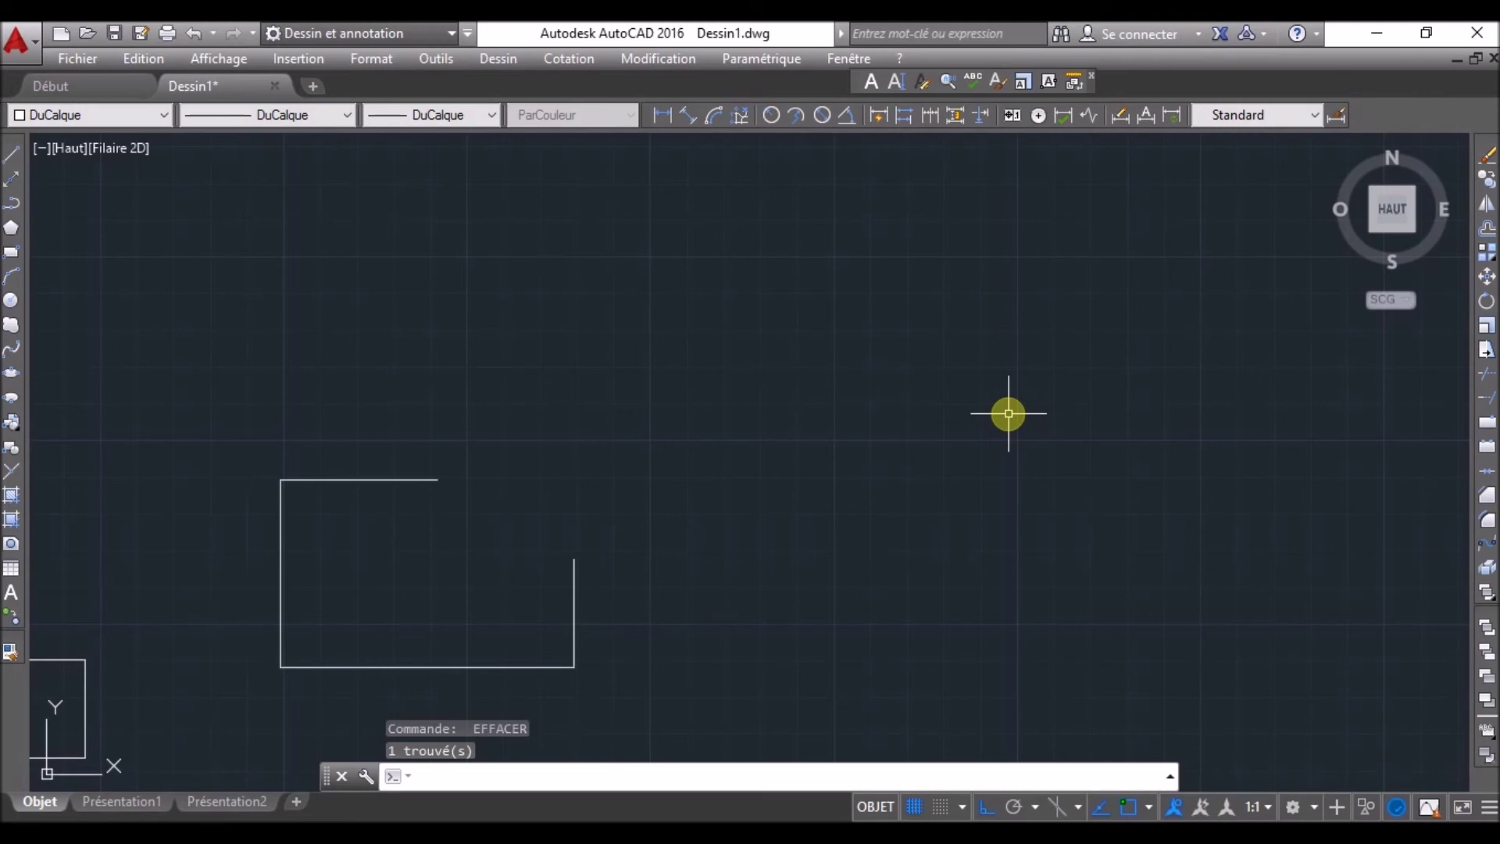
- Explode the rightmost small rectangle into separate lines
{"action": "middle_click_drag", "start_coordinate": [803, 573], "coordinate": [990, 463]}
{"action": "middle_click_drag", "start_coordinate": [795, 535], "coordinate": [1011, 464]}
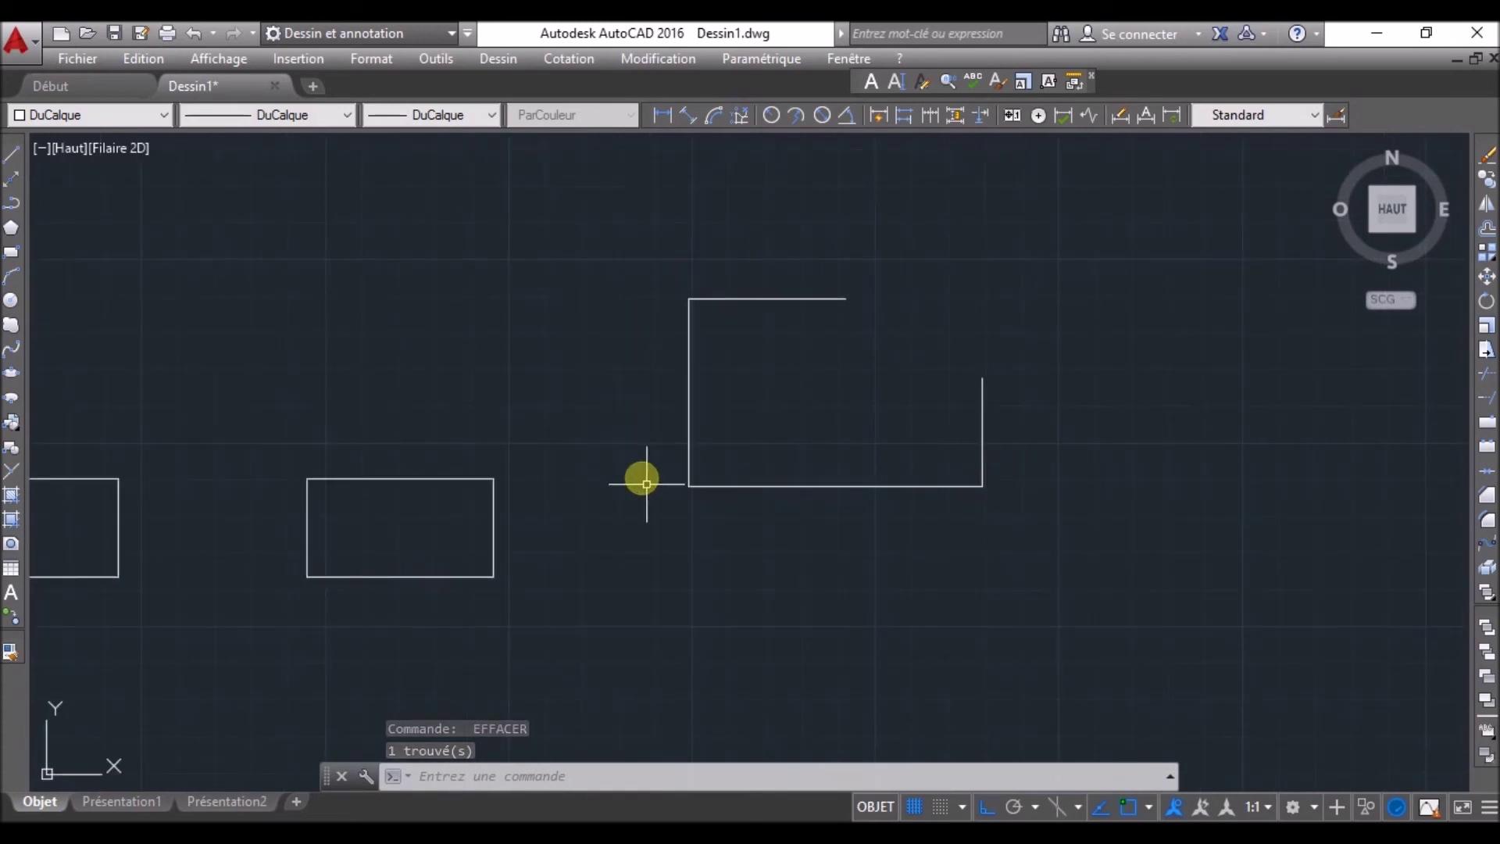
{"action": "middle_click_drag", "start_coordinate": [635, 527], "coordinate": [961, 459]}
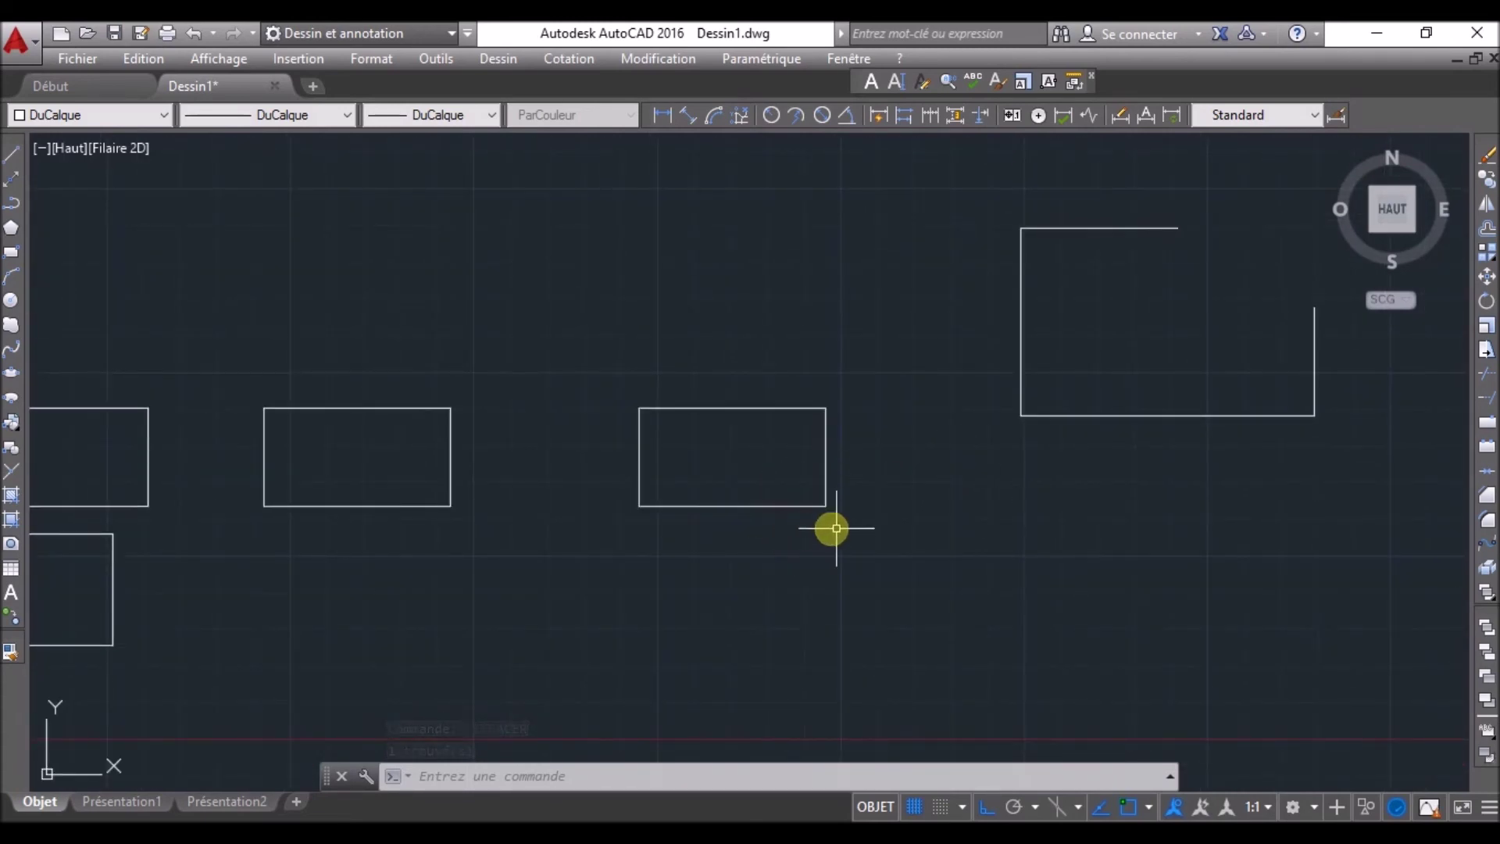
{"action": "left_click", "coordinate": [850, 516]}
{"action": "left_click", "coordinate": [593, 378]}
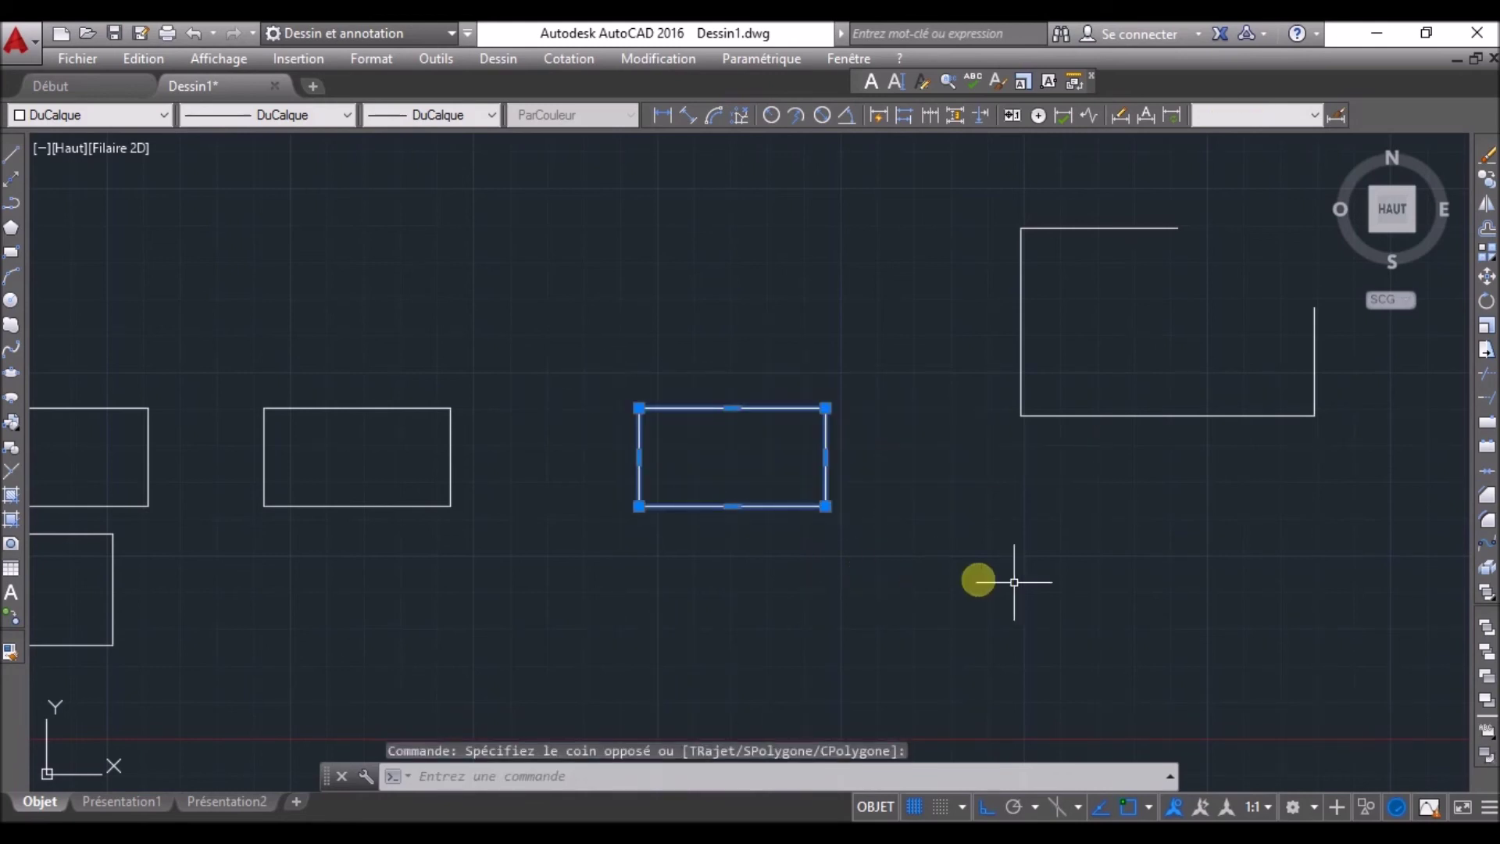
{"action": "left_click", "coordinate": [1485, 572]}
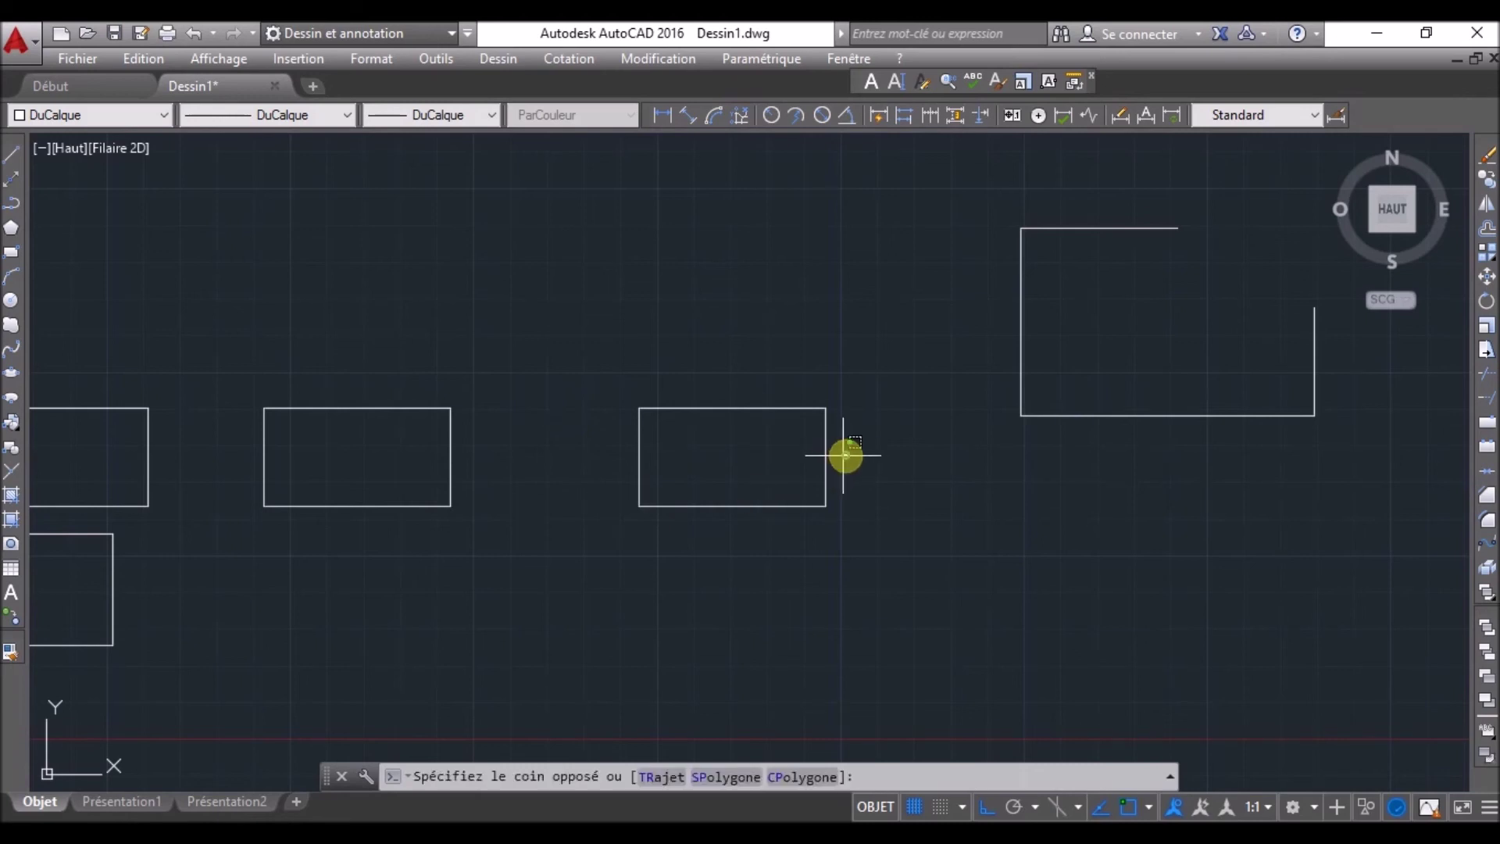
- Select the exploded rectangle's sides one by one to check that they are separate lines, and clear the selection
{"action": "left_click", "coordinate": [846, 455]}
{"action": "left_click", "coordinate": [799, 455]}
{"action": "left_click", "coordinate": [718, 378]}
{"action": "left_click", "coordinate": [720, 422]}
{"action": "left_click", "coordinate": [731, 557]}
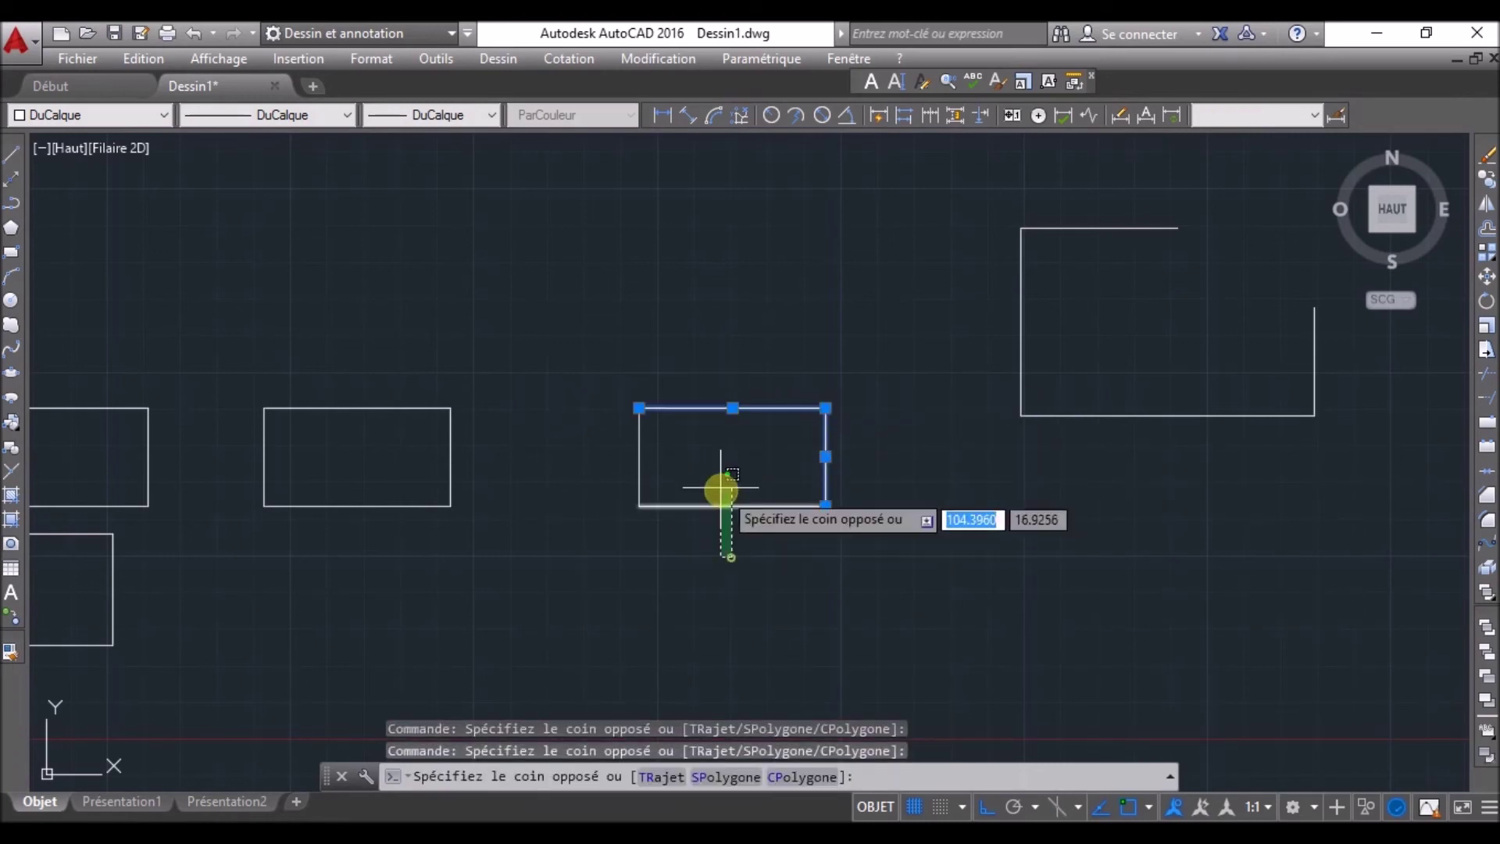
{"action": "left_click", "coordinate": [713, 478]}
{"action": "left_click", "coordinate": [672, 459]}
{"action": "left_click", "coordinate": [584, 441]}
{"action": "left_click", "coordinate": [529, 500]}
{"action": "left_click", "coordinate": [458, 469]}
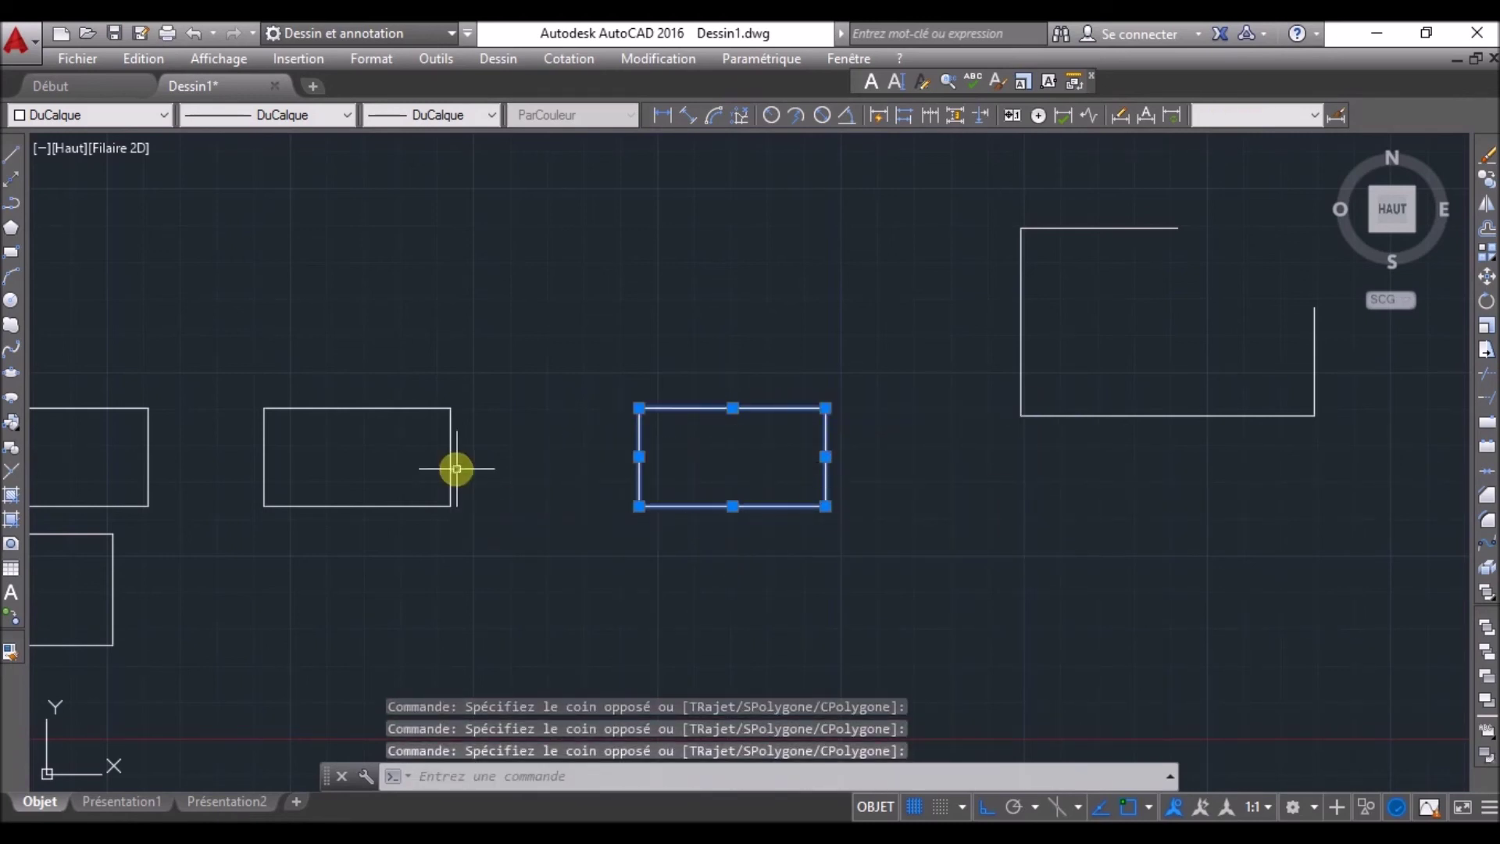
{"action": "left_click", "coordinate": [419, 461]}
{"action": "key", "text": "Escape"}
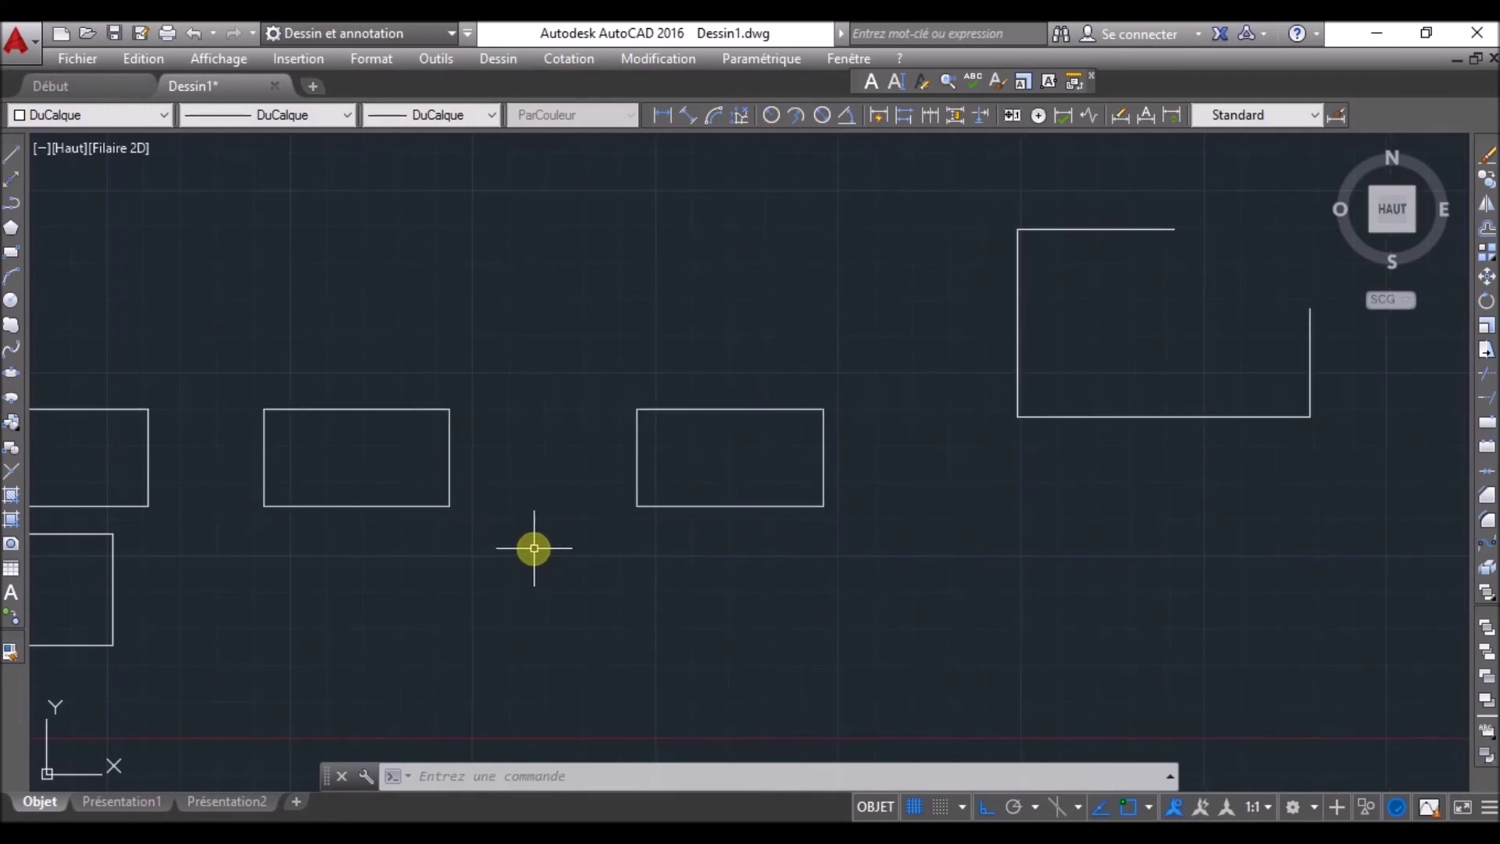
{"action": "left_click", "coordinate": [455, 579]}
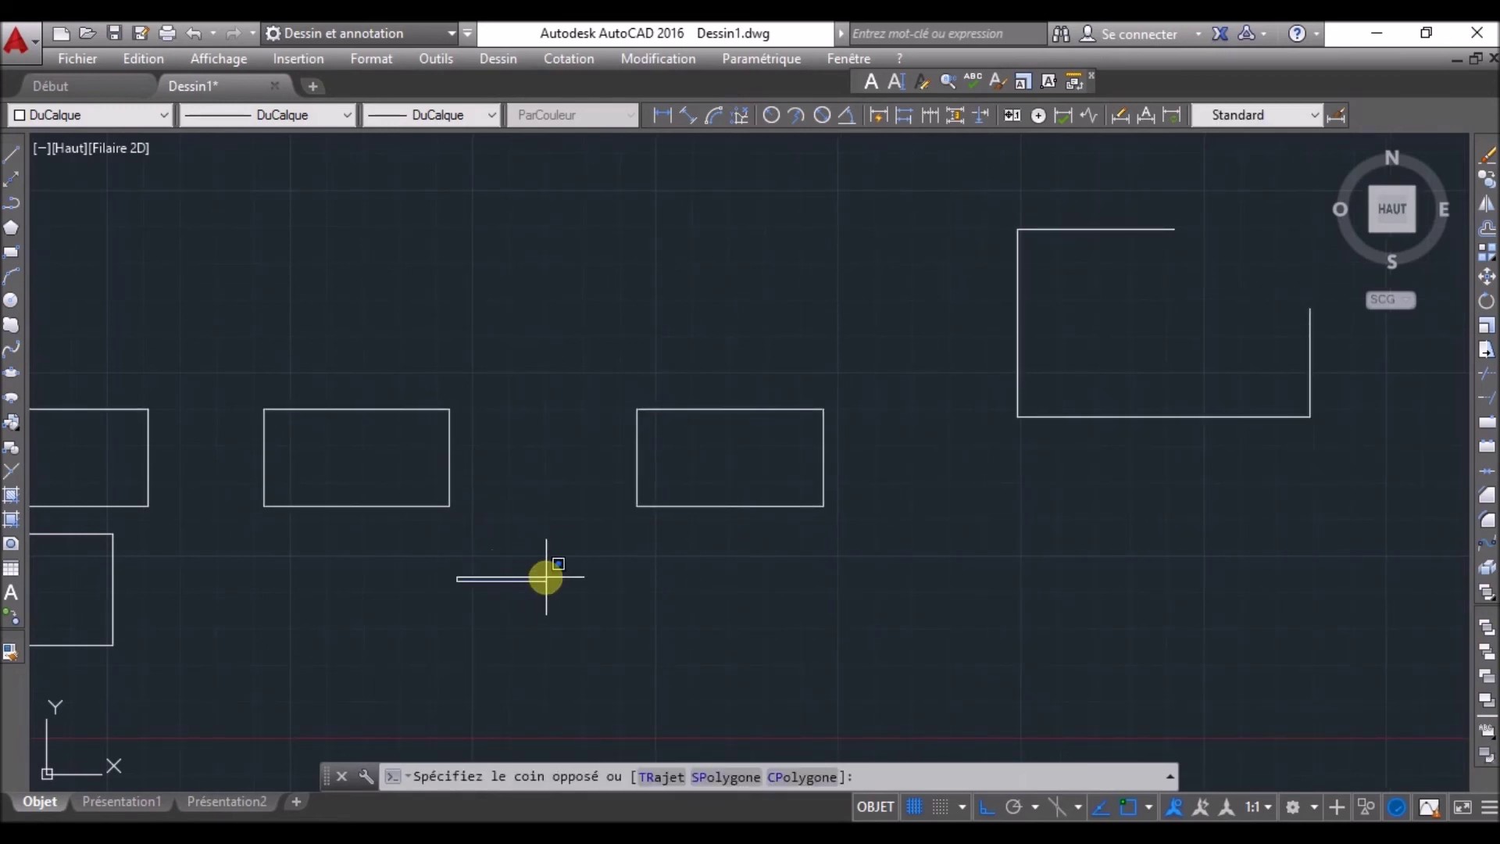
- Hatch the rectangle just left of the exploded one with the ANSI31 pattern at angle 0 and scale 1, by picking an internal point
{"action": "left_click", "coordinate": [479, 584]}
{"action": "mouse_move", "coordinate": [378, 565]}
{"action": "middle_mouse_down"}
{"action": "mouse_move", "coordinate": [669, 525]}
{"action": "mouse_move", "coordinate": [843, 482]}
{"action": "middle_mouse_up"}
{"action": "scroll", "coordinate": [660, 344], "scroll_direction": "up", "scroll_amount": 2}
{"action": "middle_click_drag", "start_coordinate": [870, 348], "coordinate": [692, 431]}
{"action": "scroll", "coordinate": [804, 452], "scroll_direction": "up", "scroll_amount": 2}
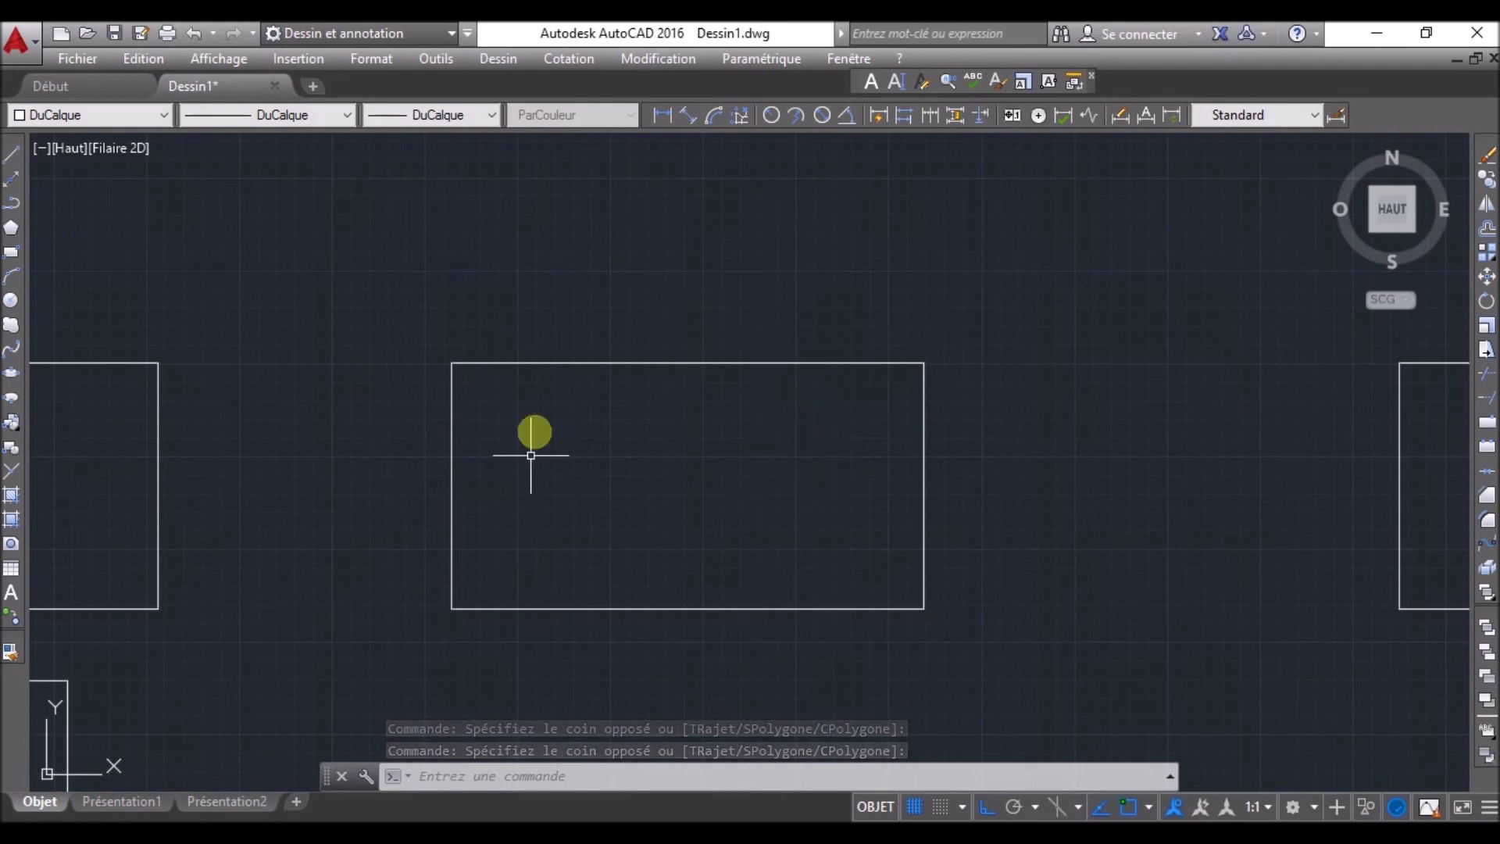
{"action": "left_click", "coordinate": [11, 496]}
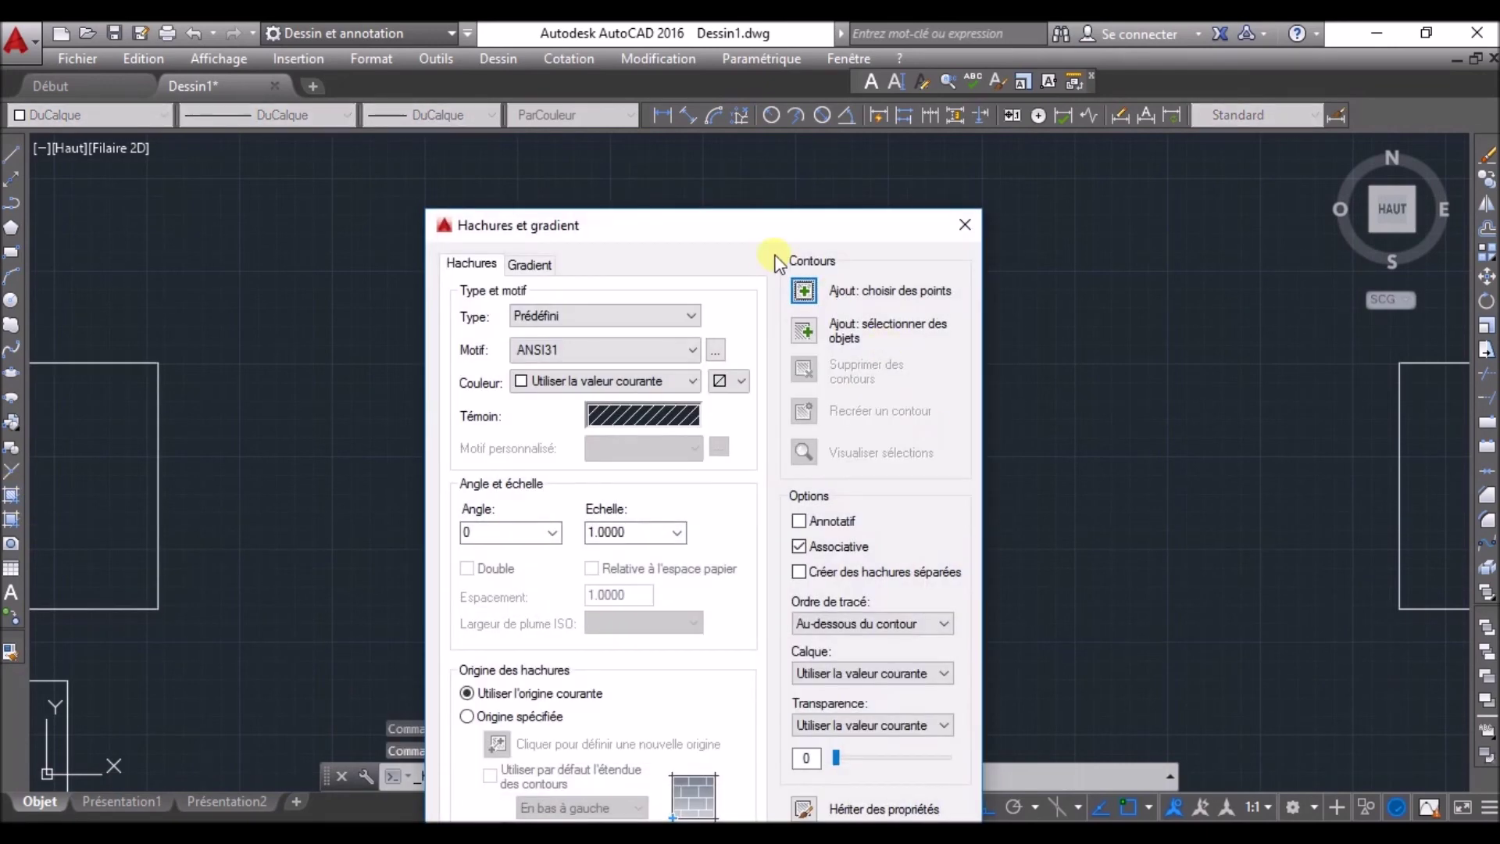
{"action": "left_click_drag", "start_coordinate": [738, 234], "coordinate": [763, 105]}
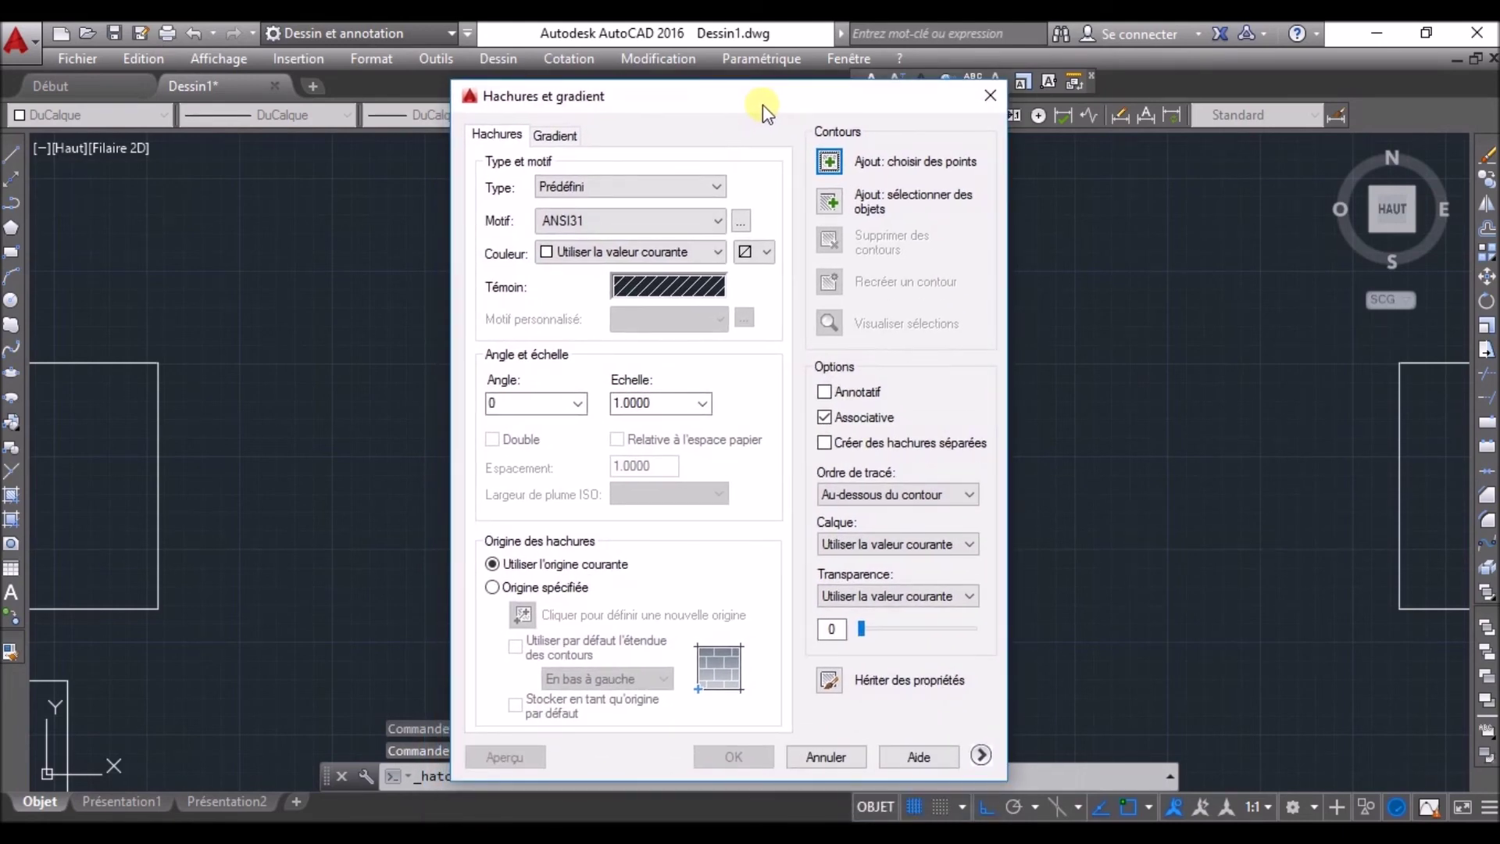
{"action": "left_click", "coordinate": [832, 162]}
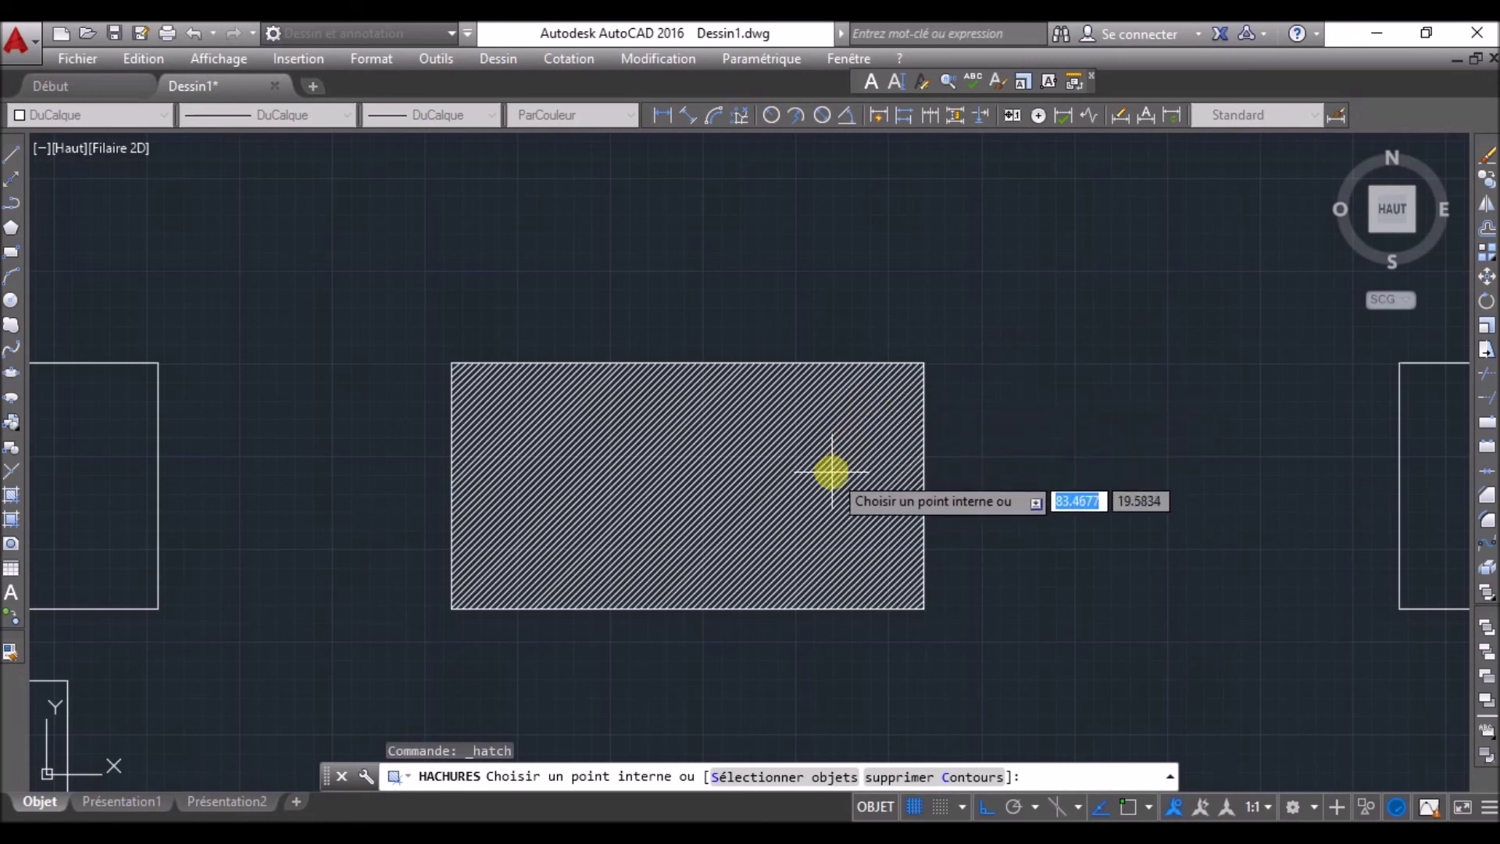
{"action": "left_click", "coordinate": [780, 486]}
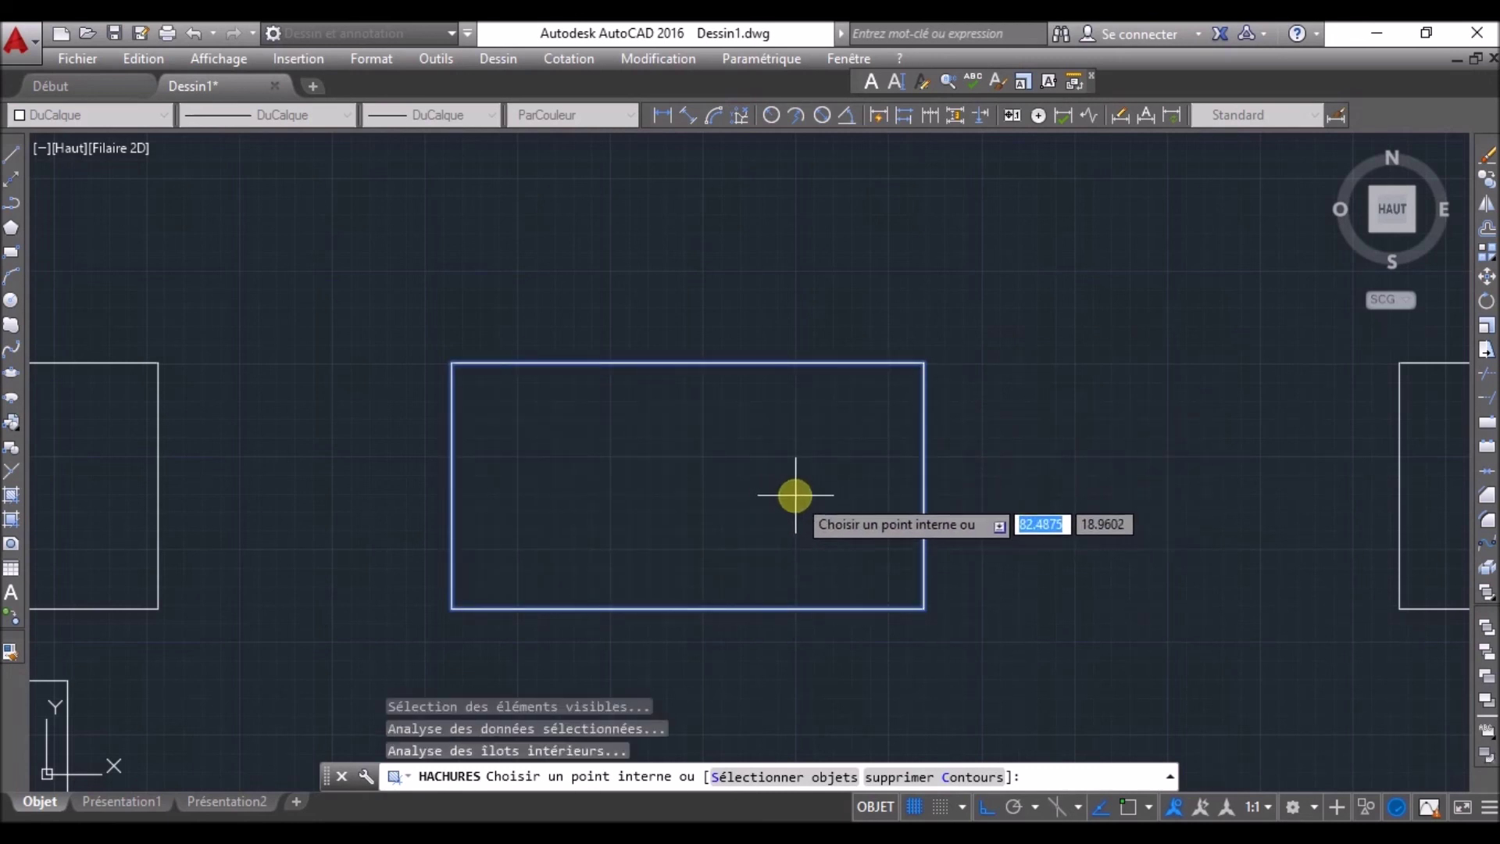
{"action": "right_click", "coordinate": [756, 466]}
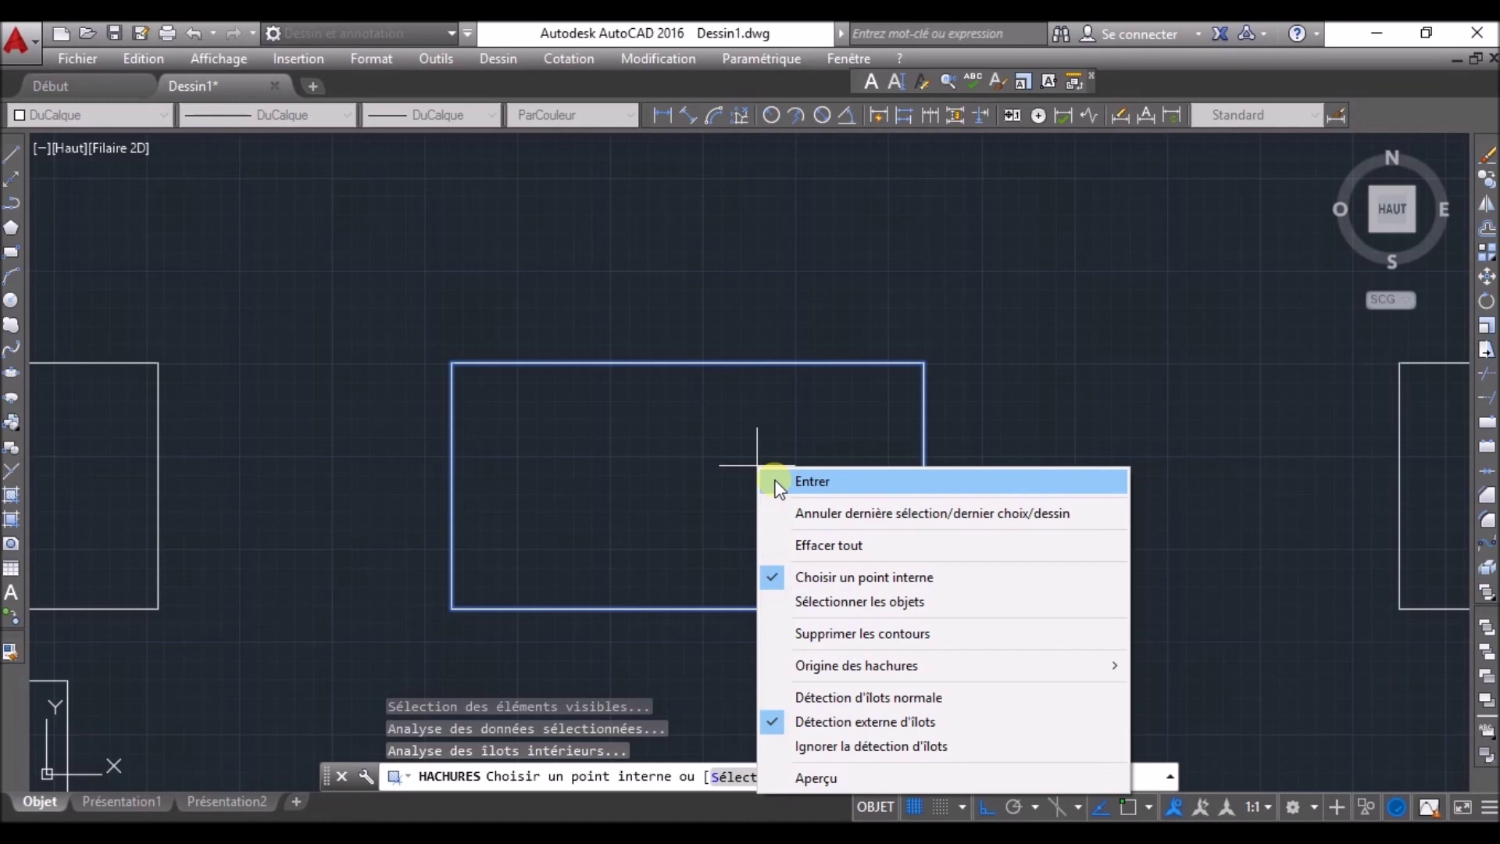
{"action": "left_click", "coordinate": [779, 481]}
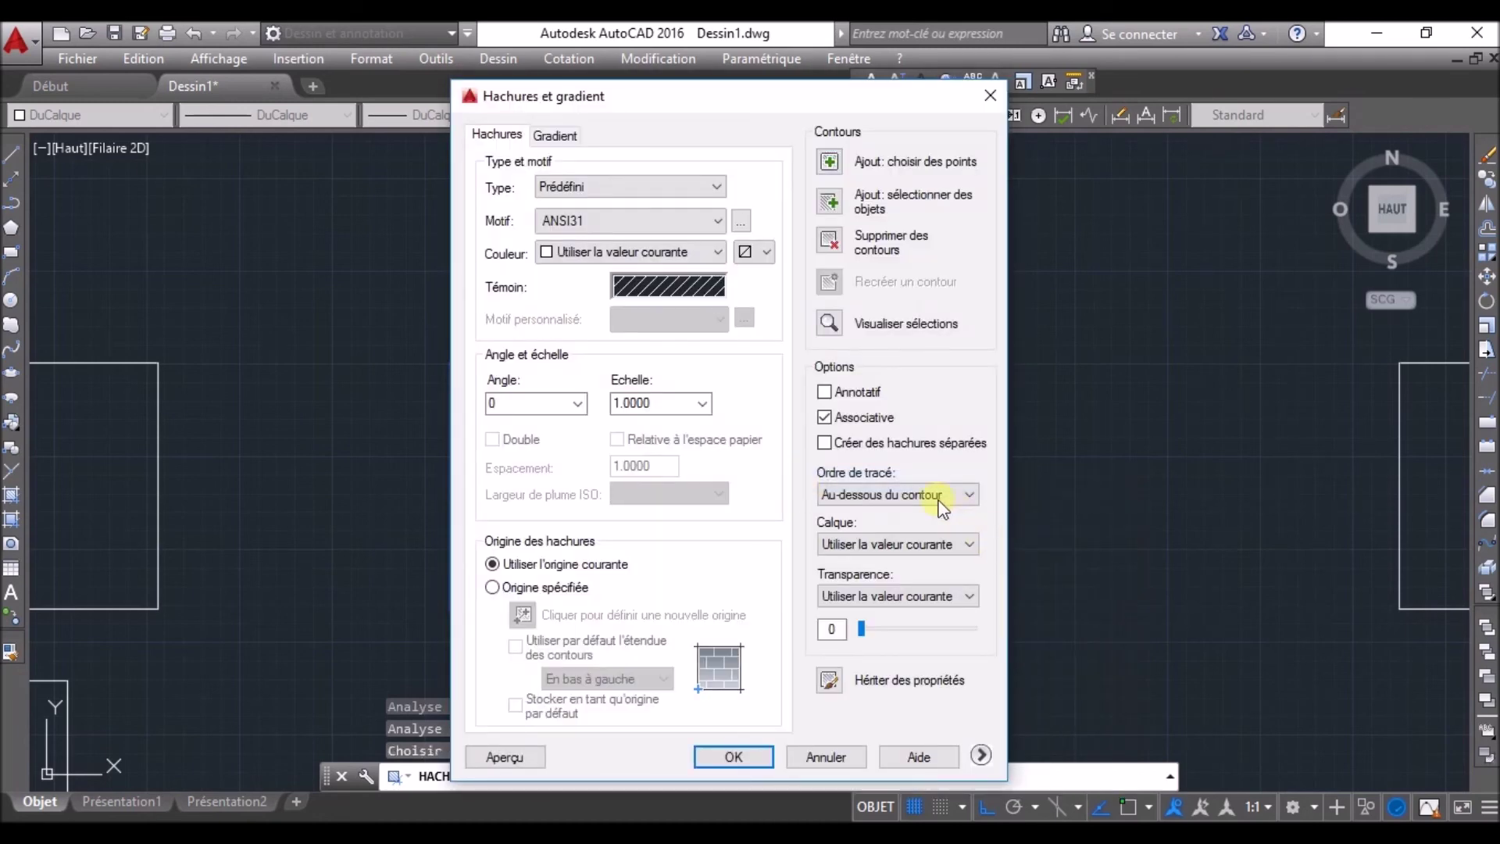
{"action": "left_click", "coordinate": [738, 756]}
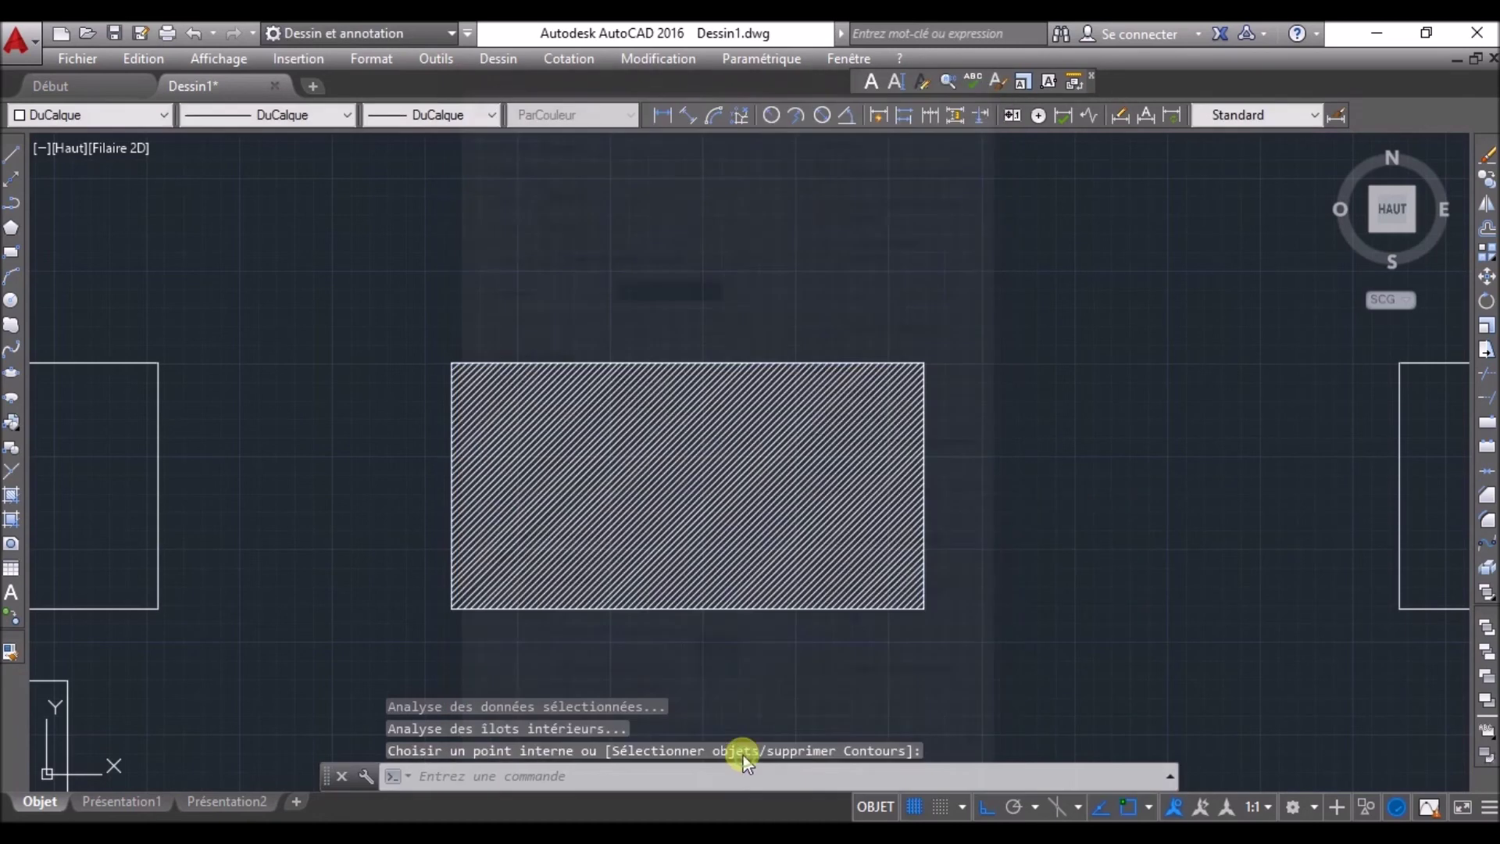
- Start a two-colour gradient fill and set its first colour to index colour 94 (green)
{"action": "middle_click_drag", "start_coordinate": [743, 515], "coordinate": [782, 381]}
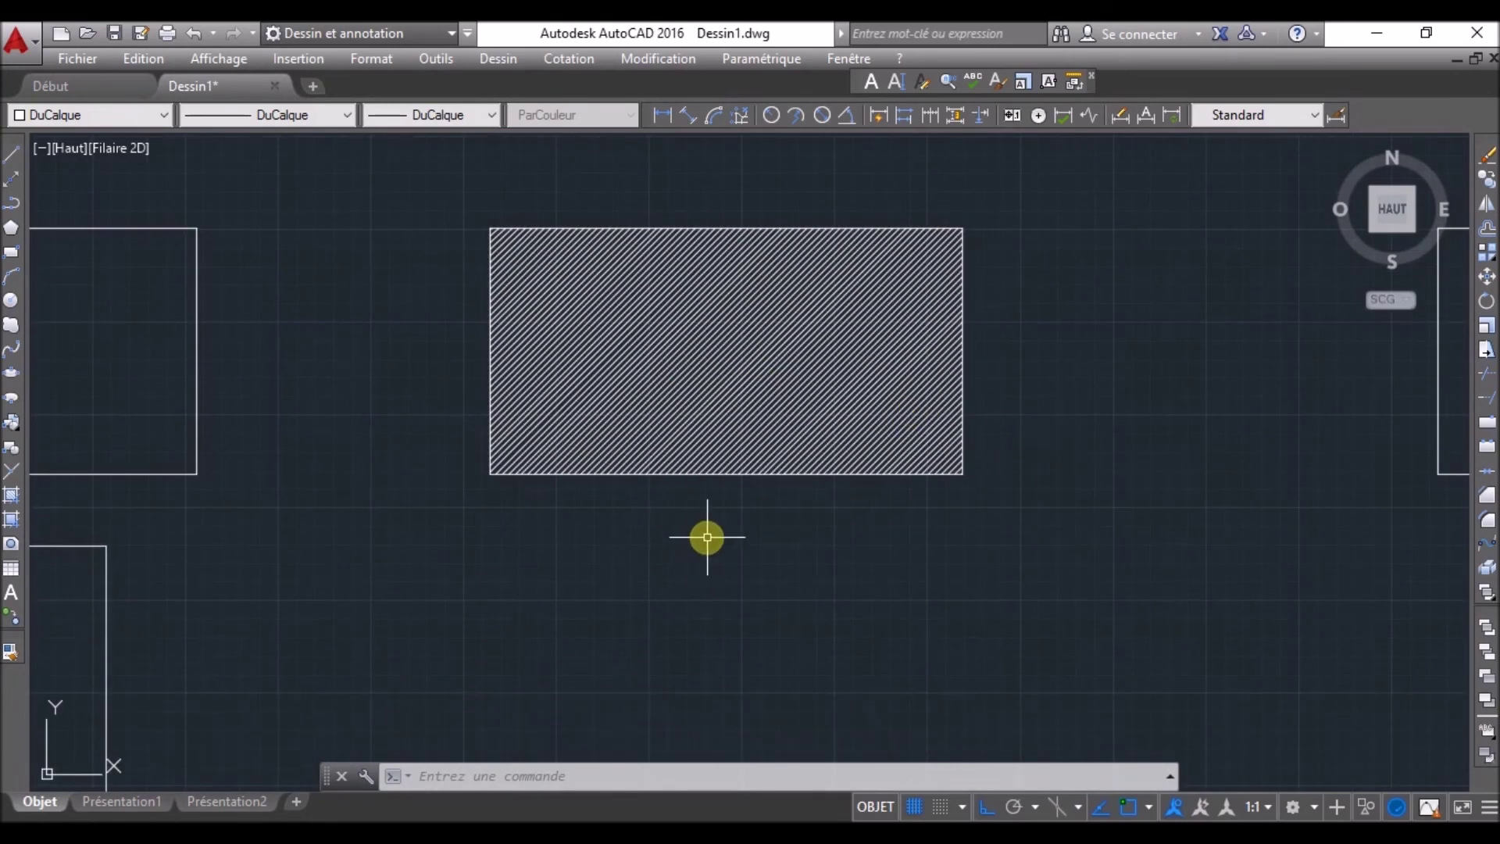
{"action": "middle_click_drag", "start_coordinate": [532, 549], "coordinate": [1057, 560]}
{"action": "middle_click_drag", "start_coordinate": [878, 549], "coordinate": [1007, 553]}
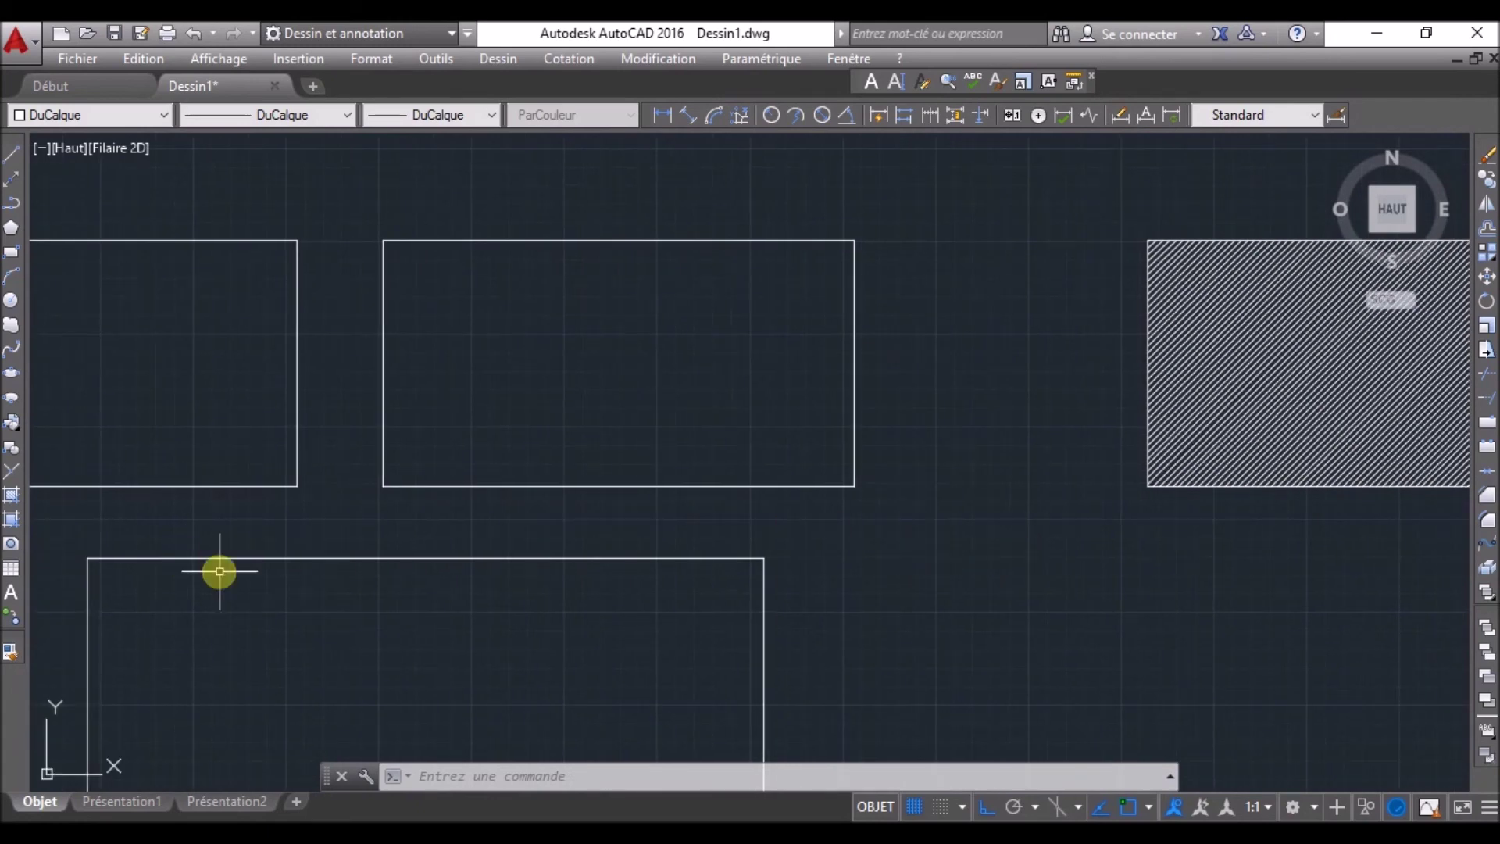
{"action": "left_click", "coordinate": [12, 520]}
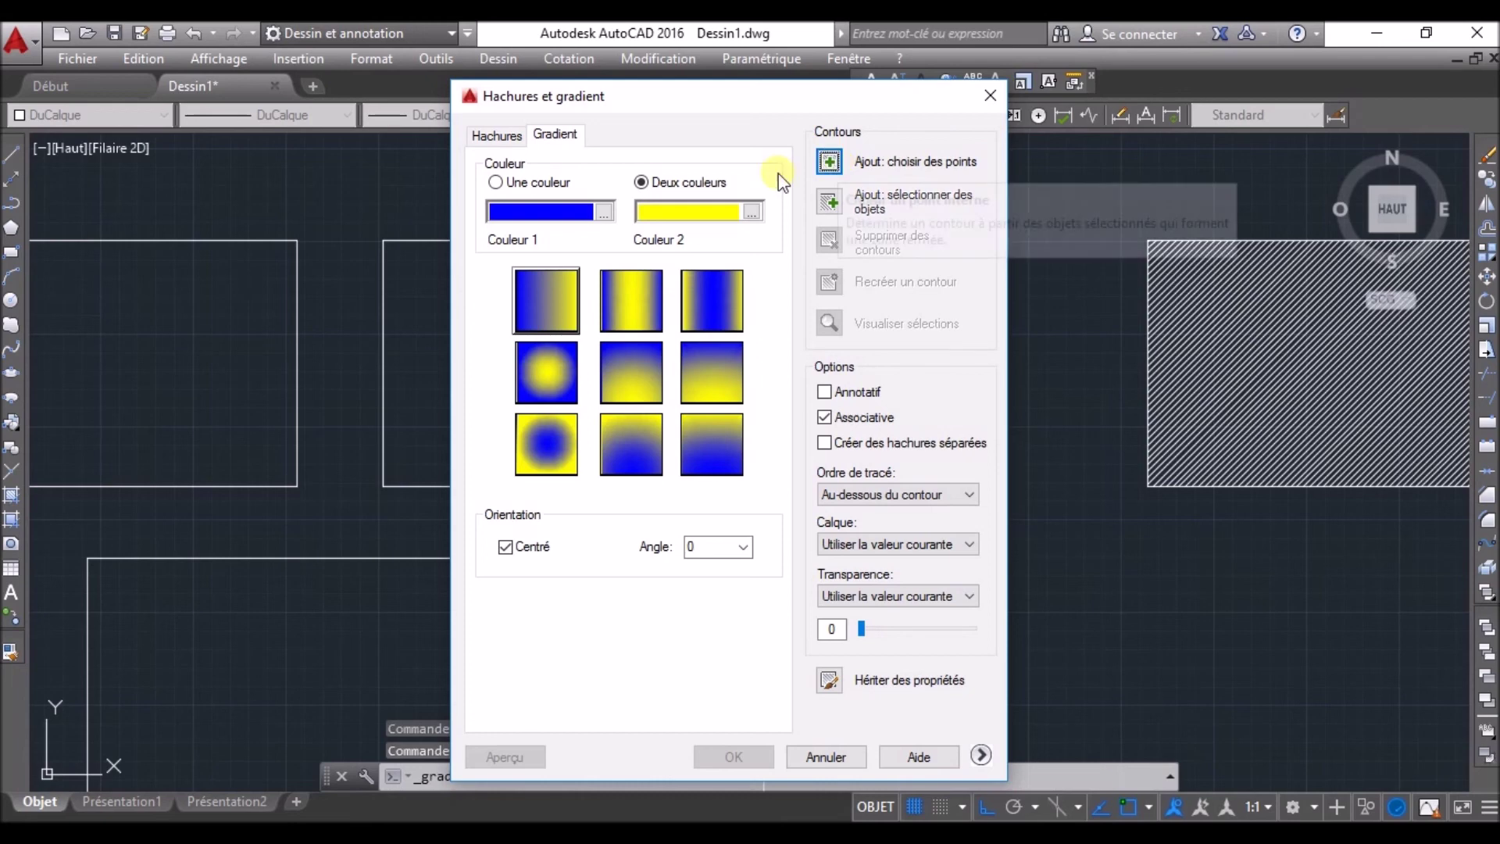
{"action": "left_click", "coordinate": [600, 212]}
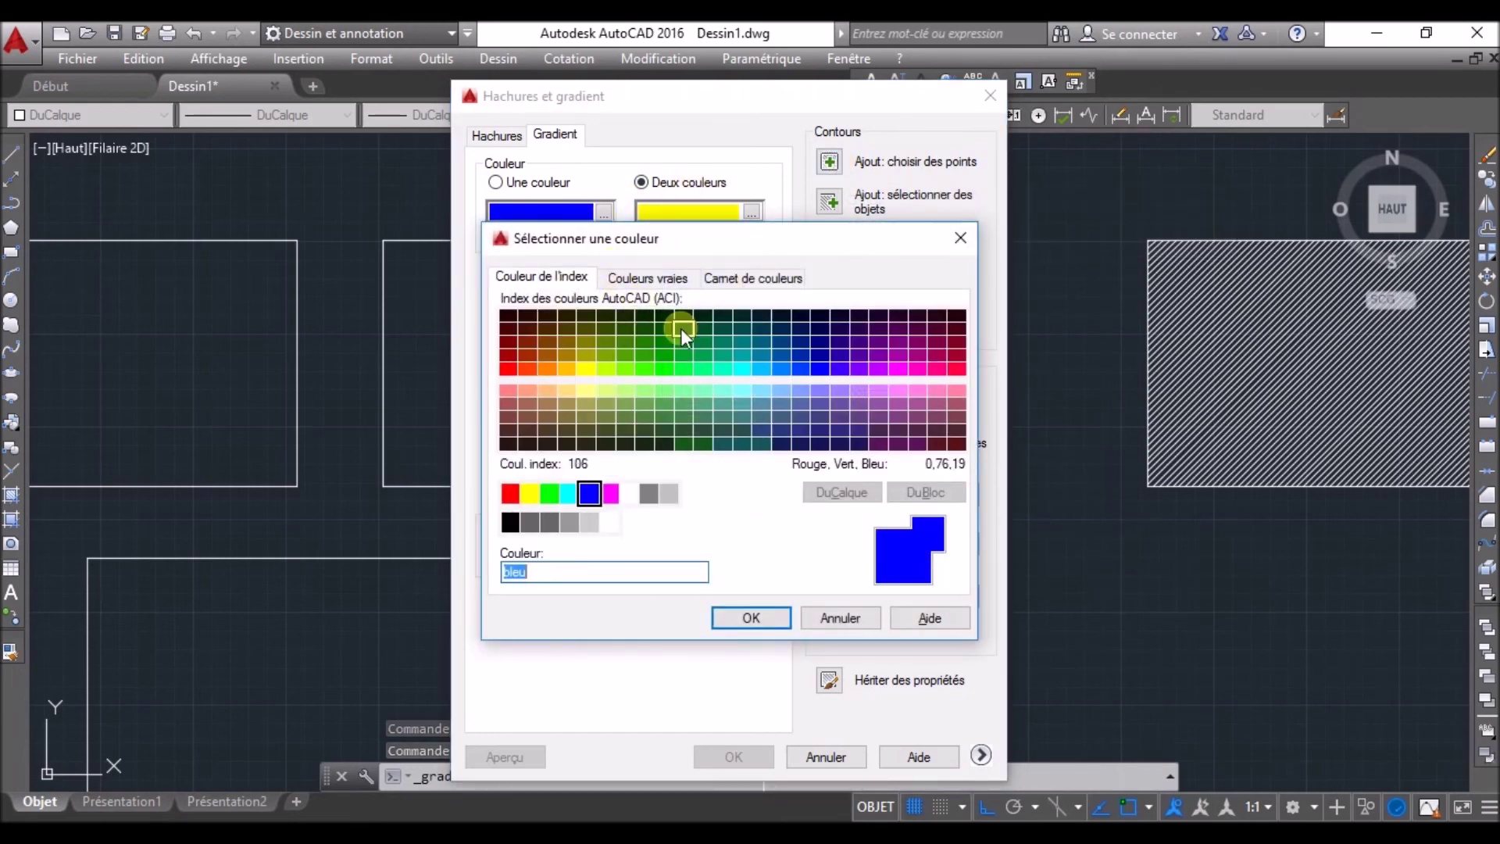
{"action": "left_click", "coordinate": [664, 343]}
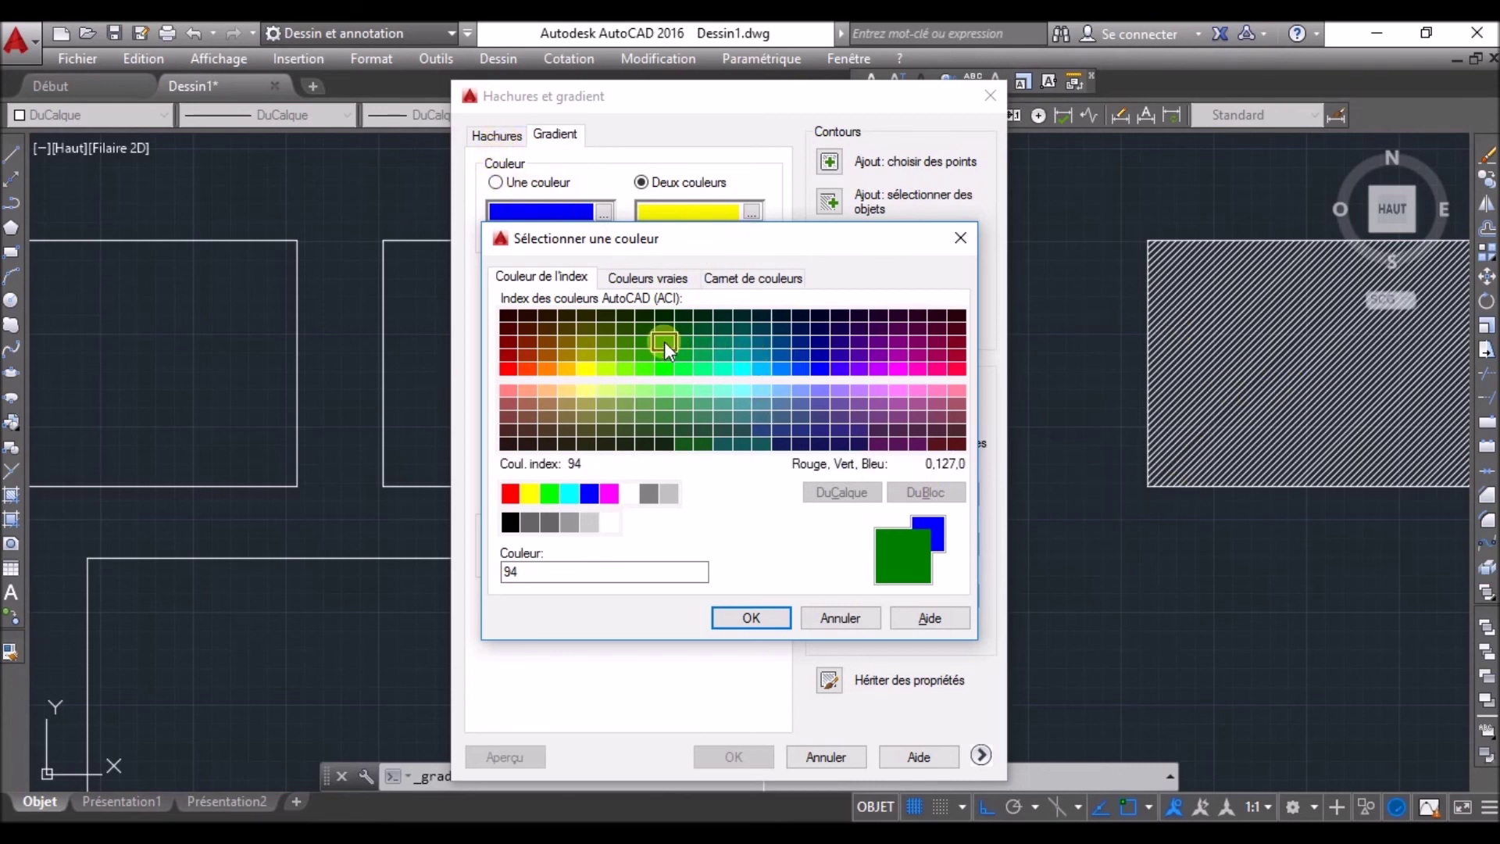
{"action": "left_click", "coordinate": [738, 617]}
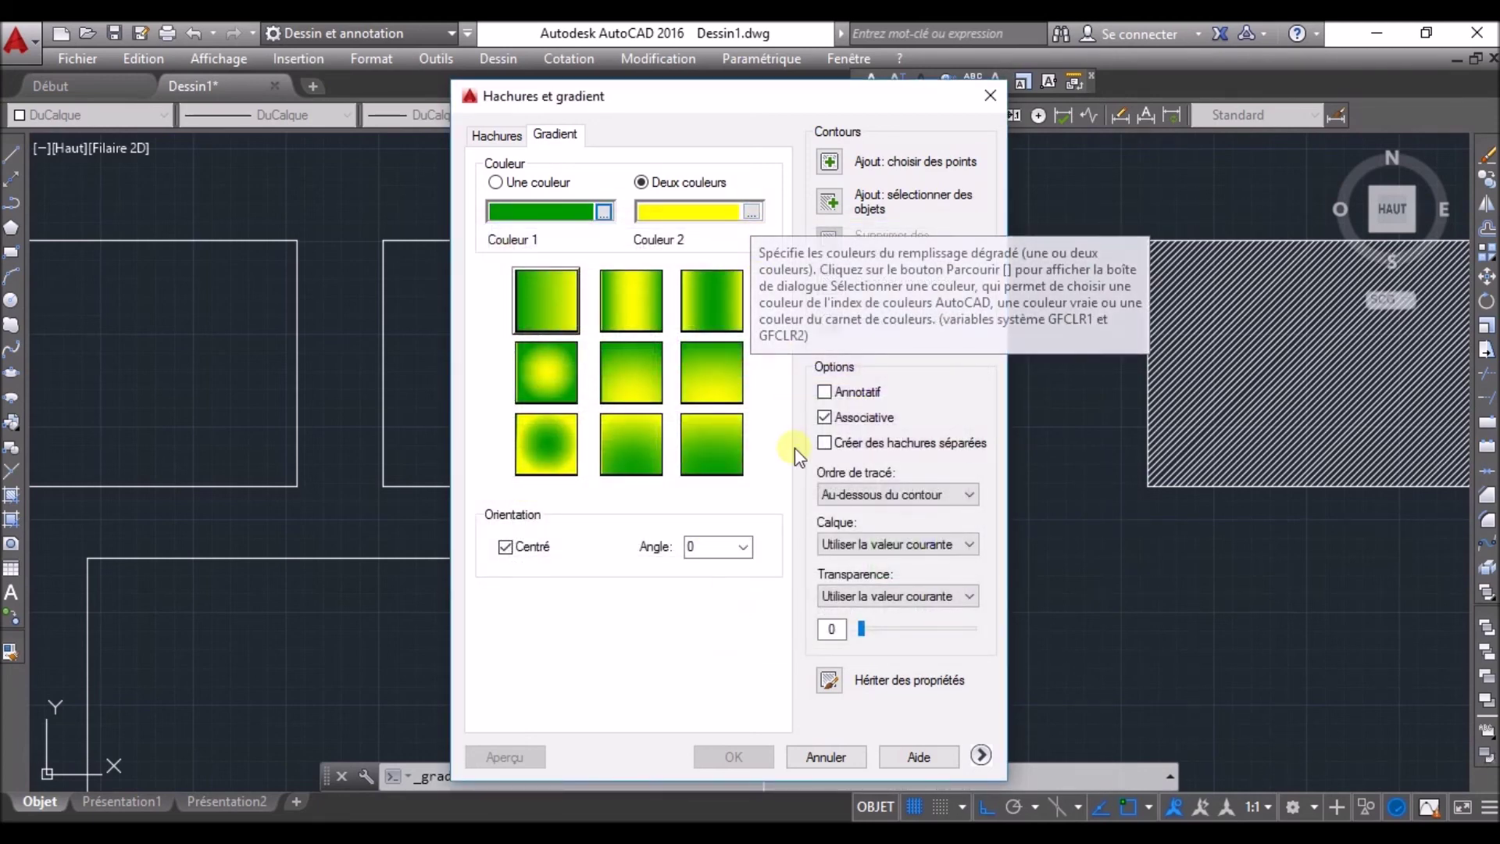
- Apply the green-to-yellow gradient inside the empty rectangle just left of the hatched one
{"action": "left_click", "coordinate": [827, 164]}
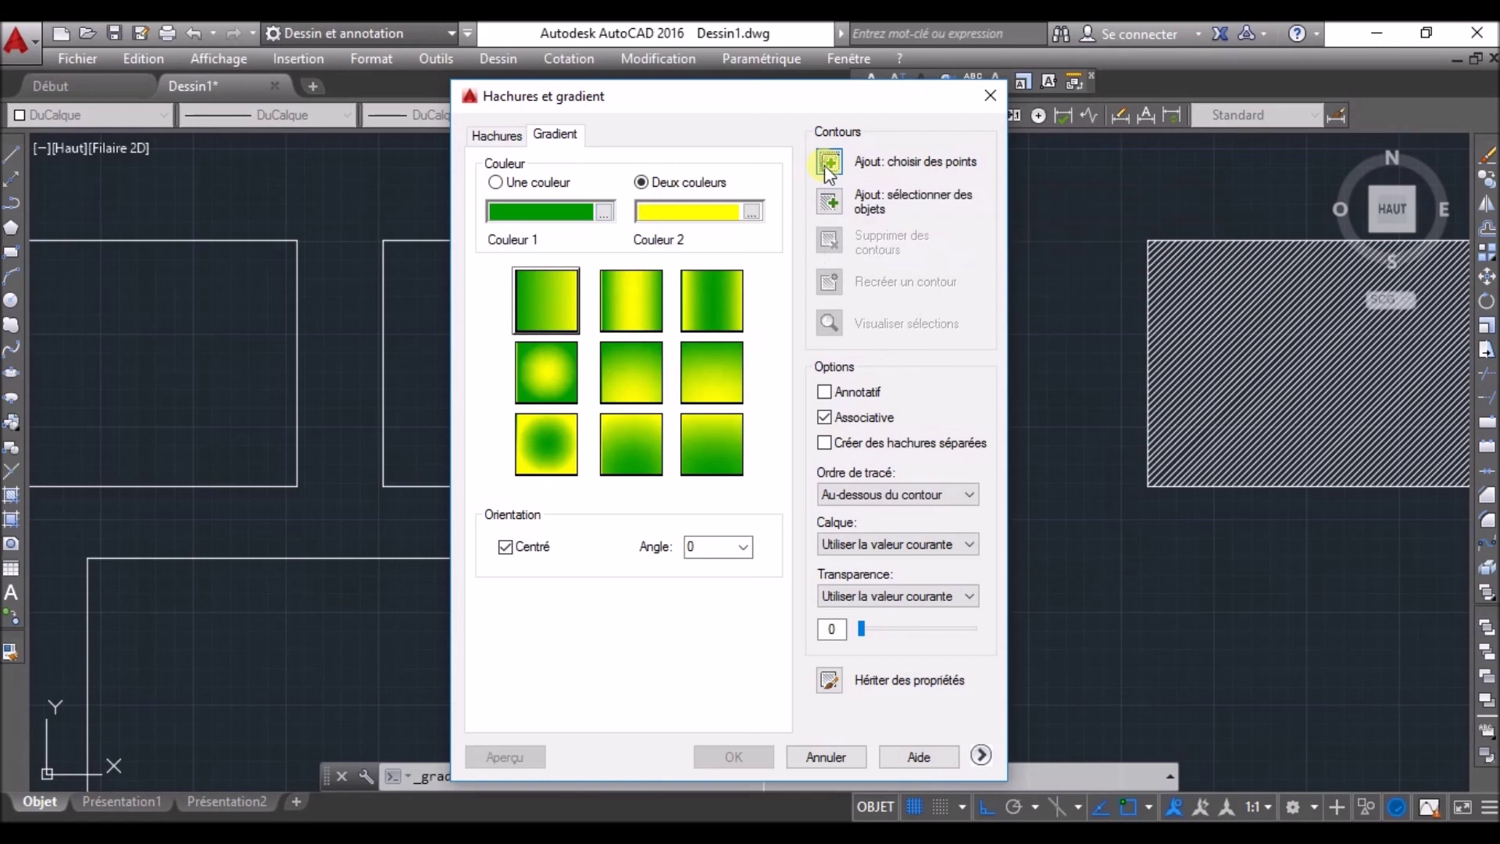
{"action": "left_click", "coordinate": [579, 356]}
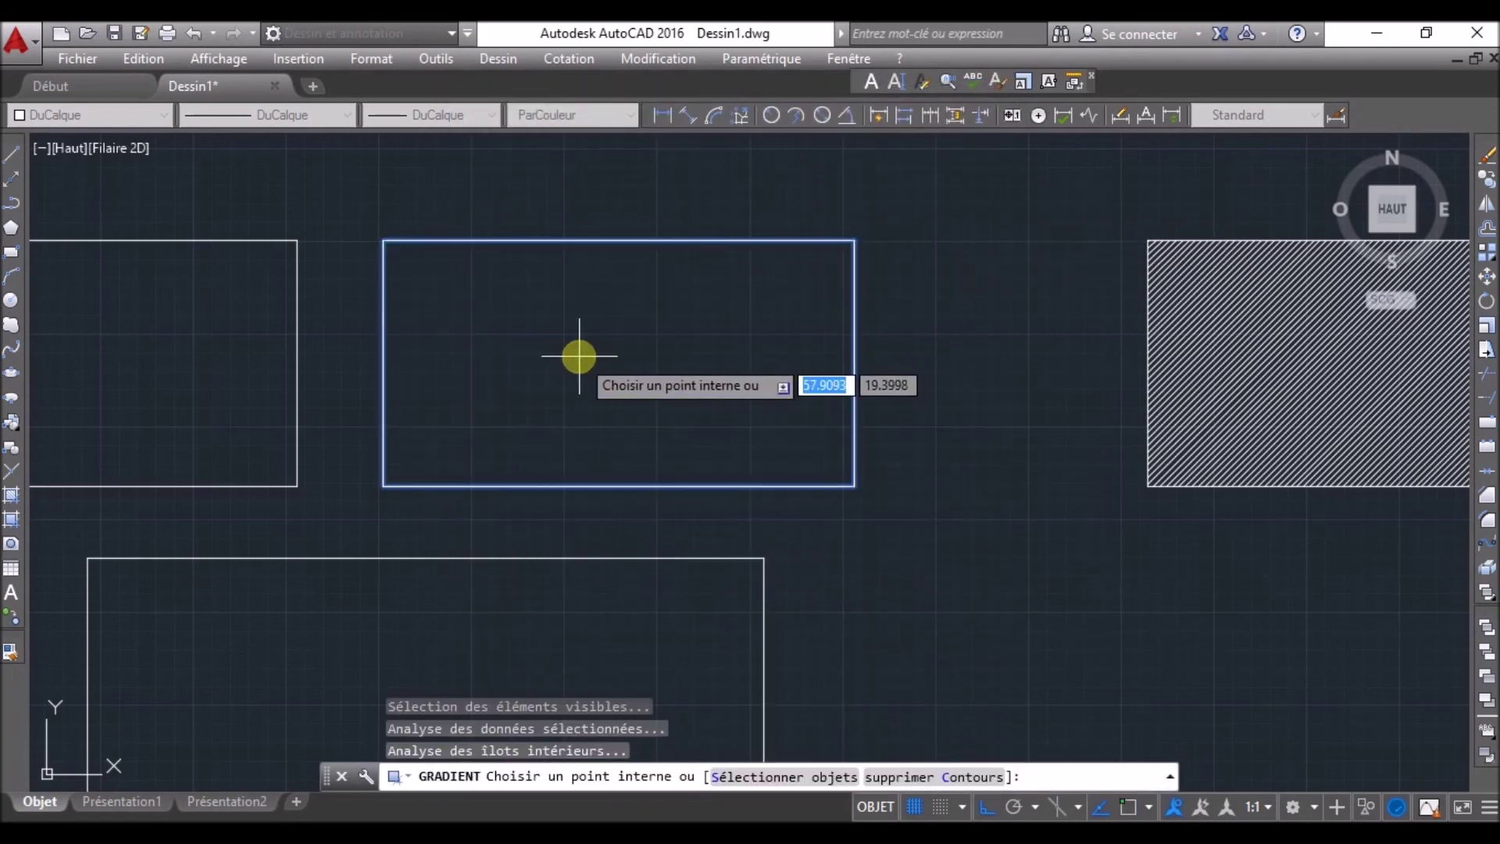
{"action": "middle_click_drag", "start_coordinate": [579, 380], "coordinate": [691, 428]}
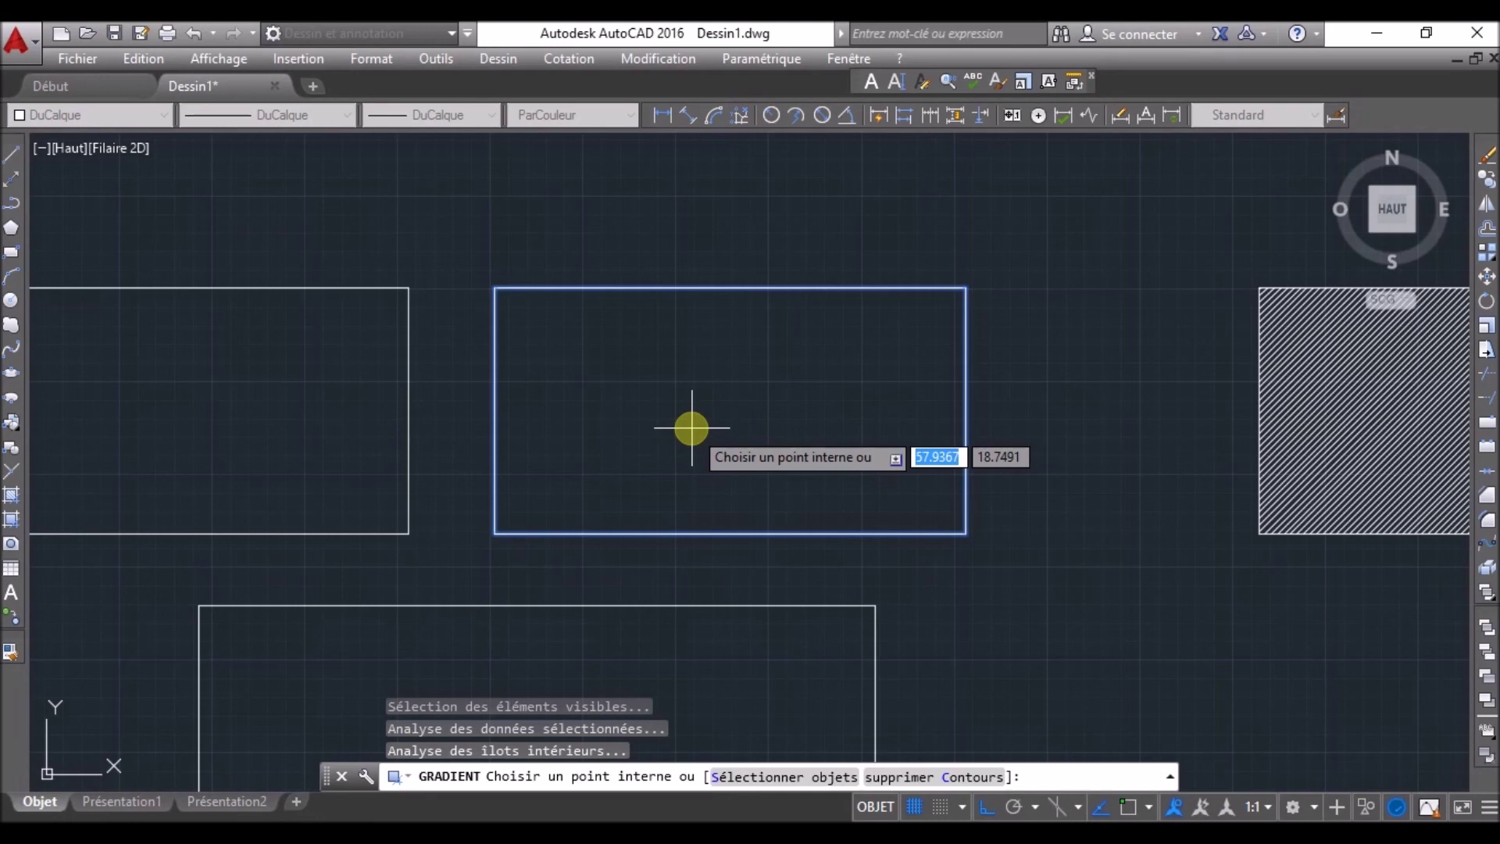
{"action": "right_click", "coordinate": [691, 428]}
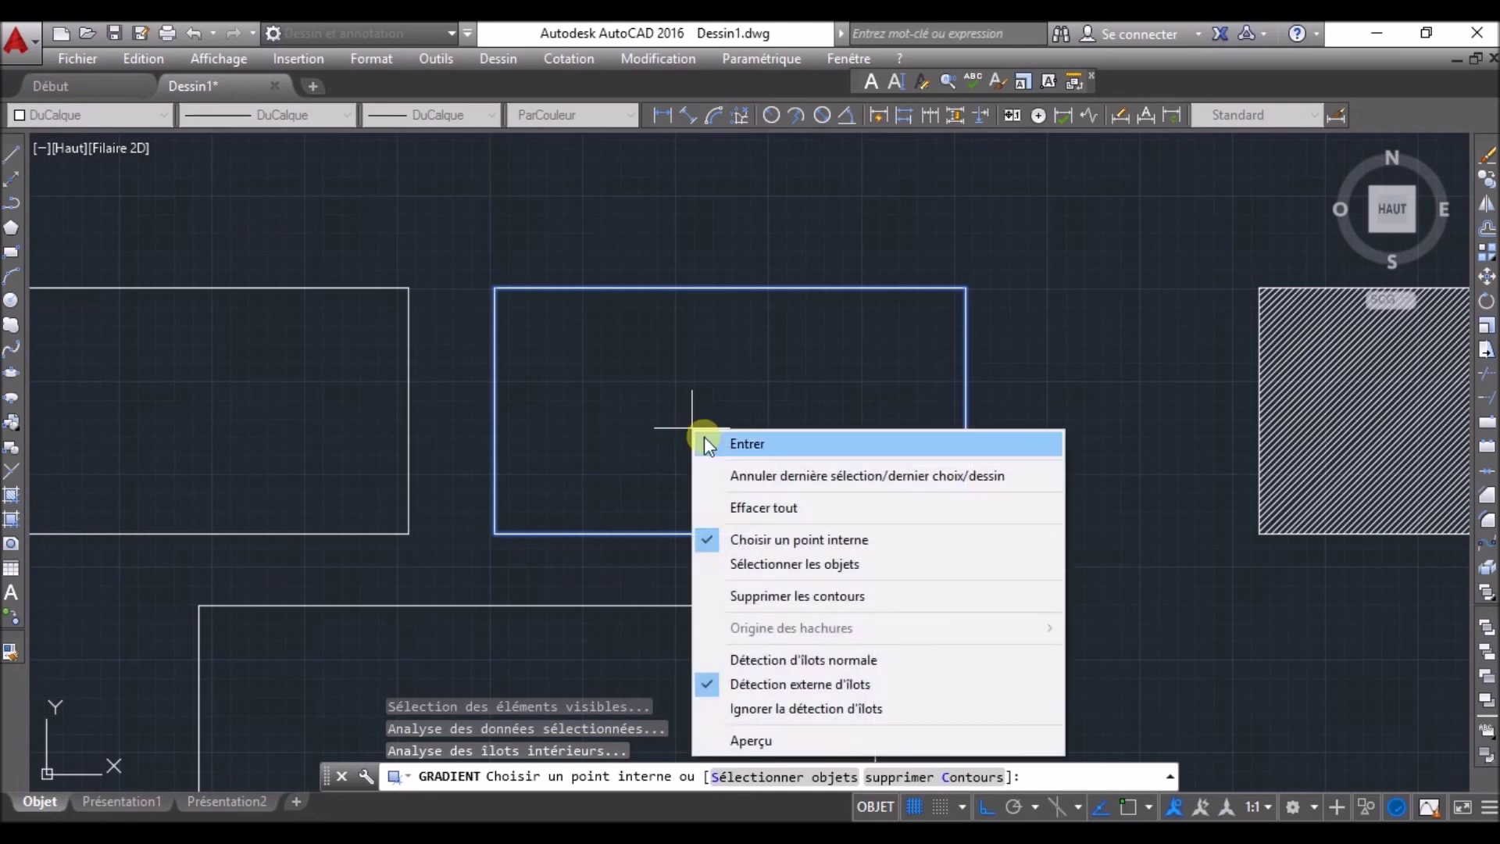
{"action": "left_click", "coordinate": [711, 442]}
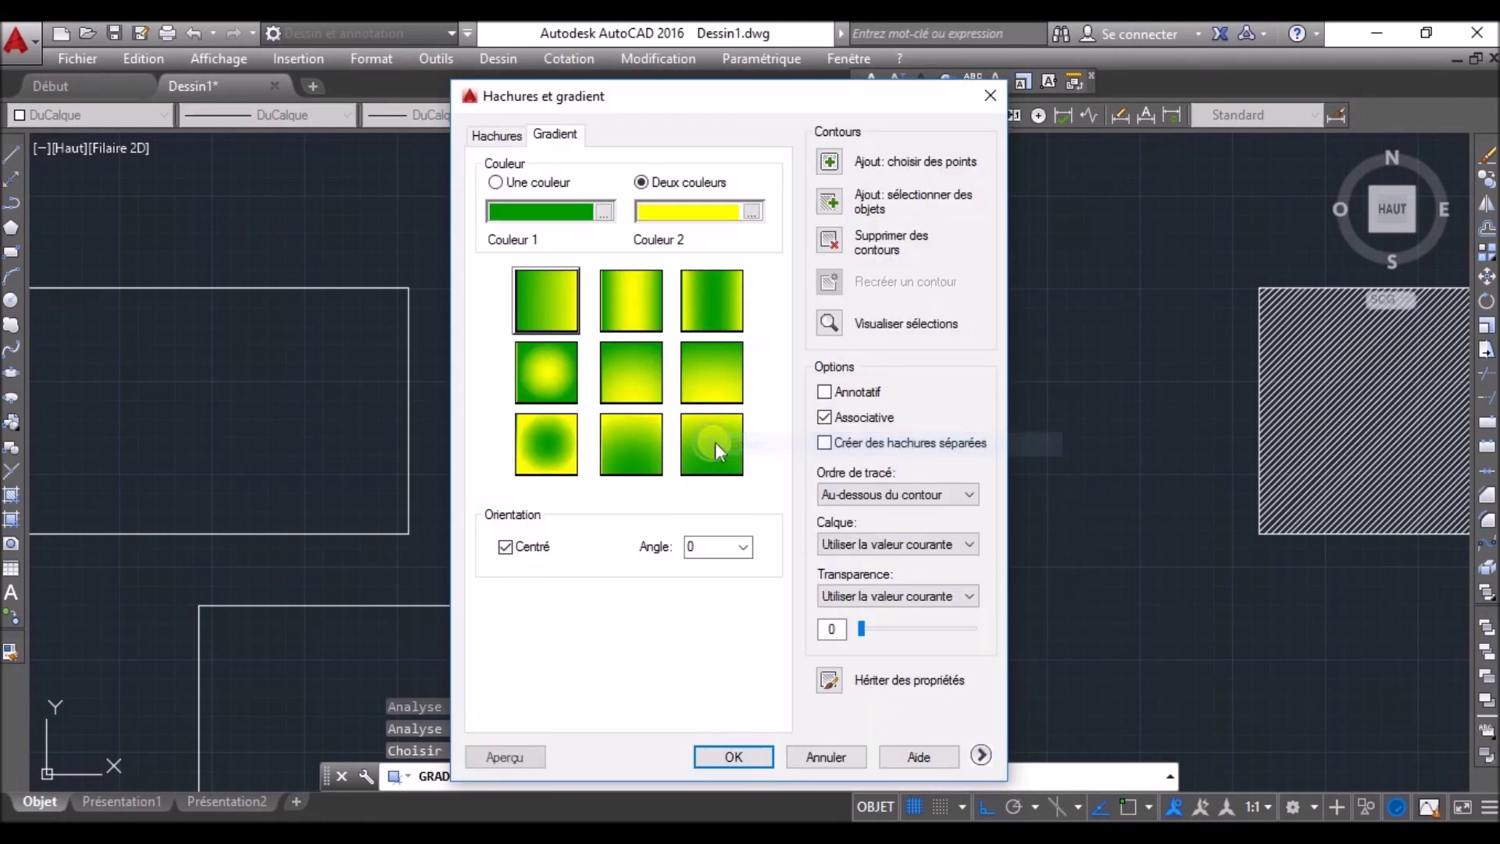
{"action": "left_click", "coordinate": [733, 756]}
- Examine the gradient-filled and hatched rectangles among the other shapes in the drawing
{"action": "scroll", "coordinate": [895, 560], "scroll_direction": "down", "scroll_amount": 8}
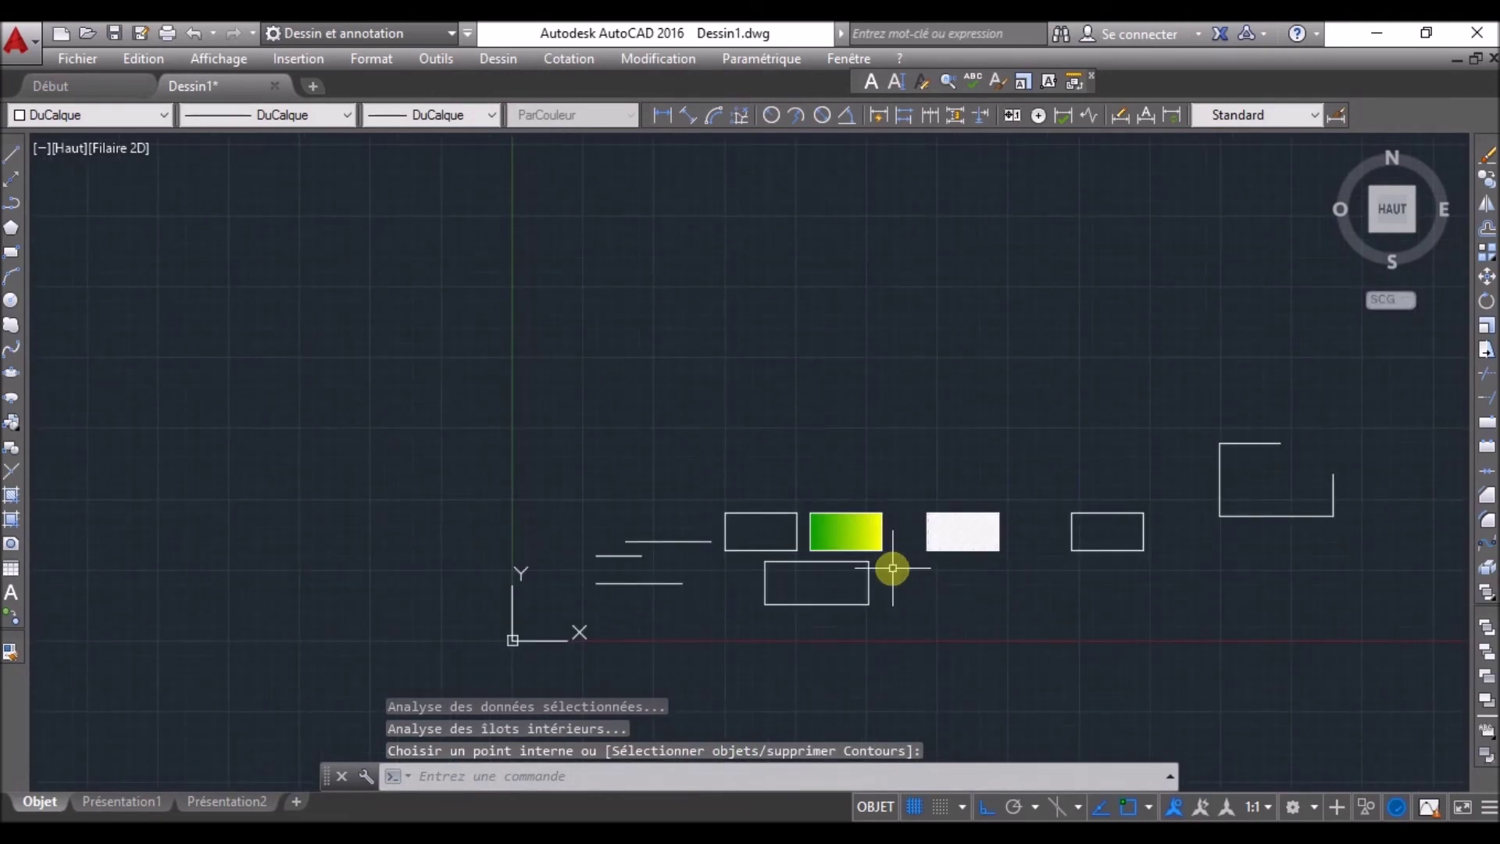
{"action": "scroll", "coordinate": [892, 568], "scroll_direction": "up", "scroll_amount": 4}
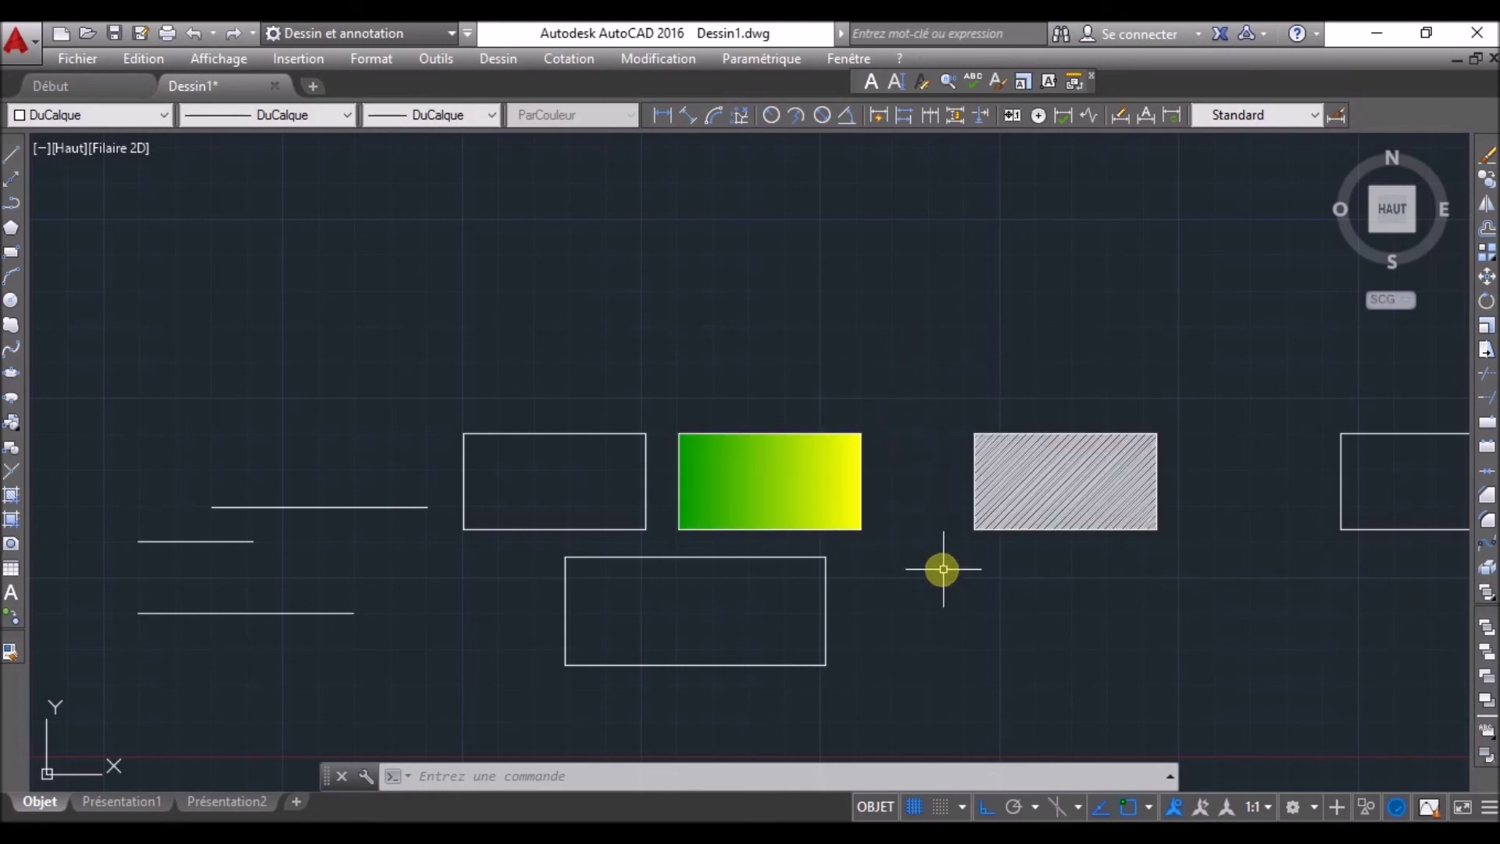
{"action": "scroll", "coordinate": [954, 565], "scroll_direction": "up", "scroll_amount": 2}
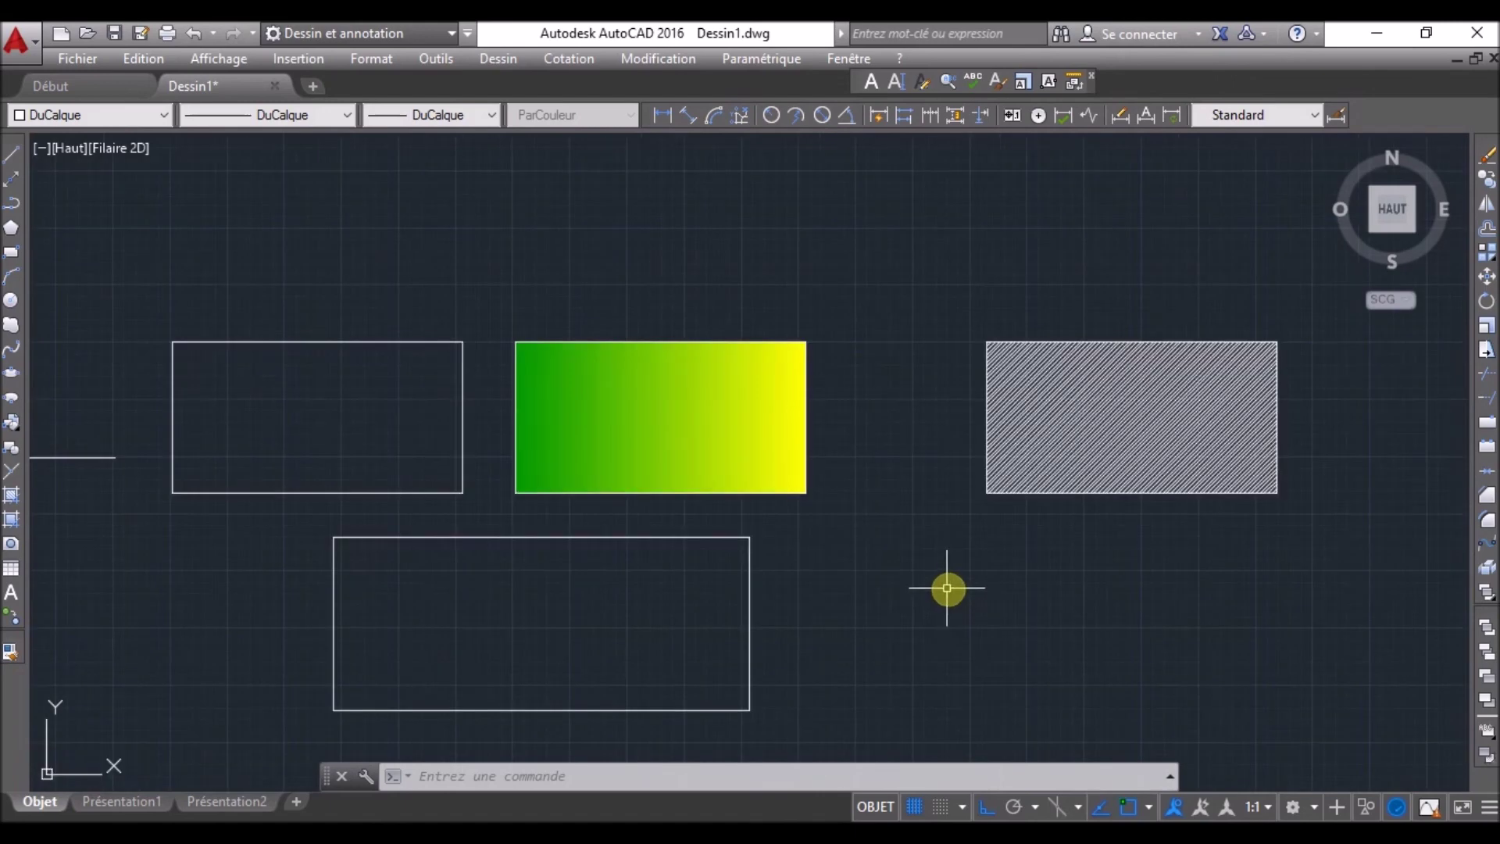
{"action": "scroll", "coordinate": [875, 566], "scroll_direction": "up", "scroll_amount": 2}
{"action": "scroll", "coordinate": [874, 565], "scroll_direction": "down", "scroll_amount": 6}
{"action": "scroll", "coordinate": [878, 563], "scroll_direction": "up", "scroll_amount": 2}
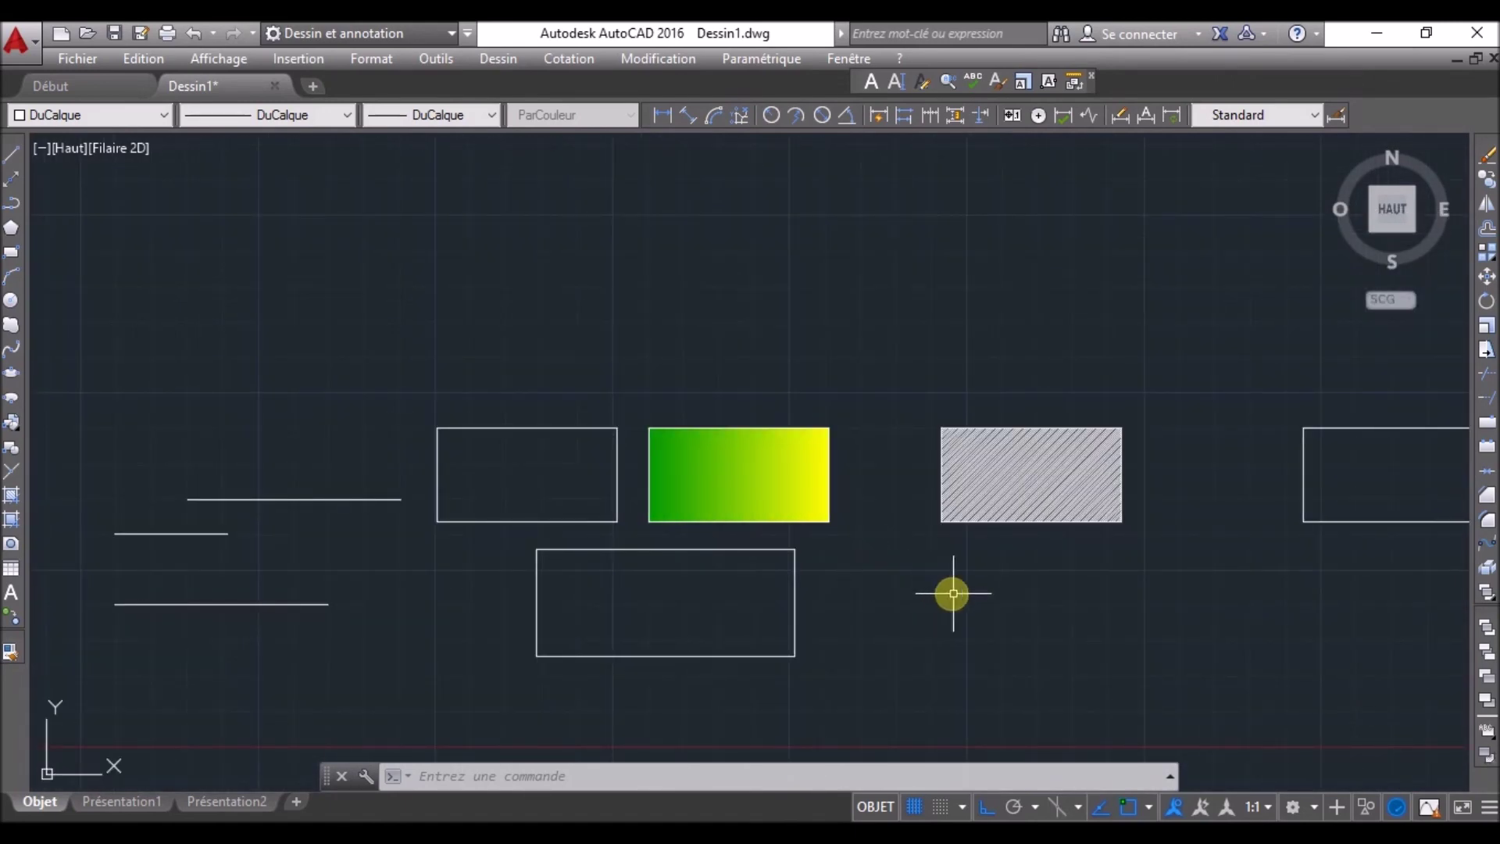
{"action": "middle_click_drag", "start_coordinate": [1091, 616], "coordinate": [766, 593]}
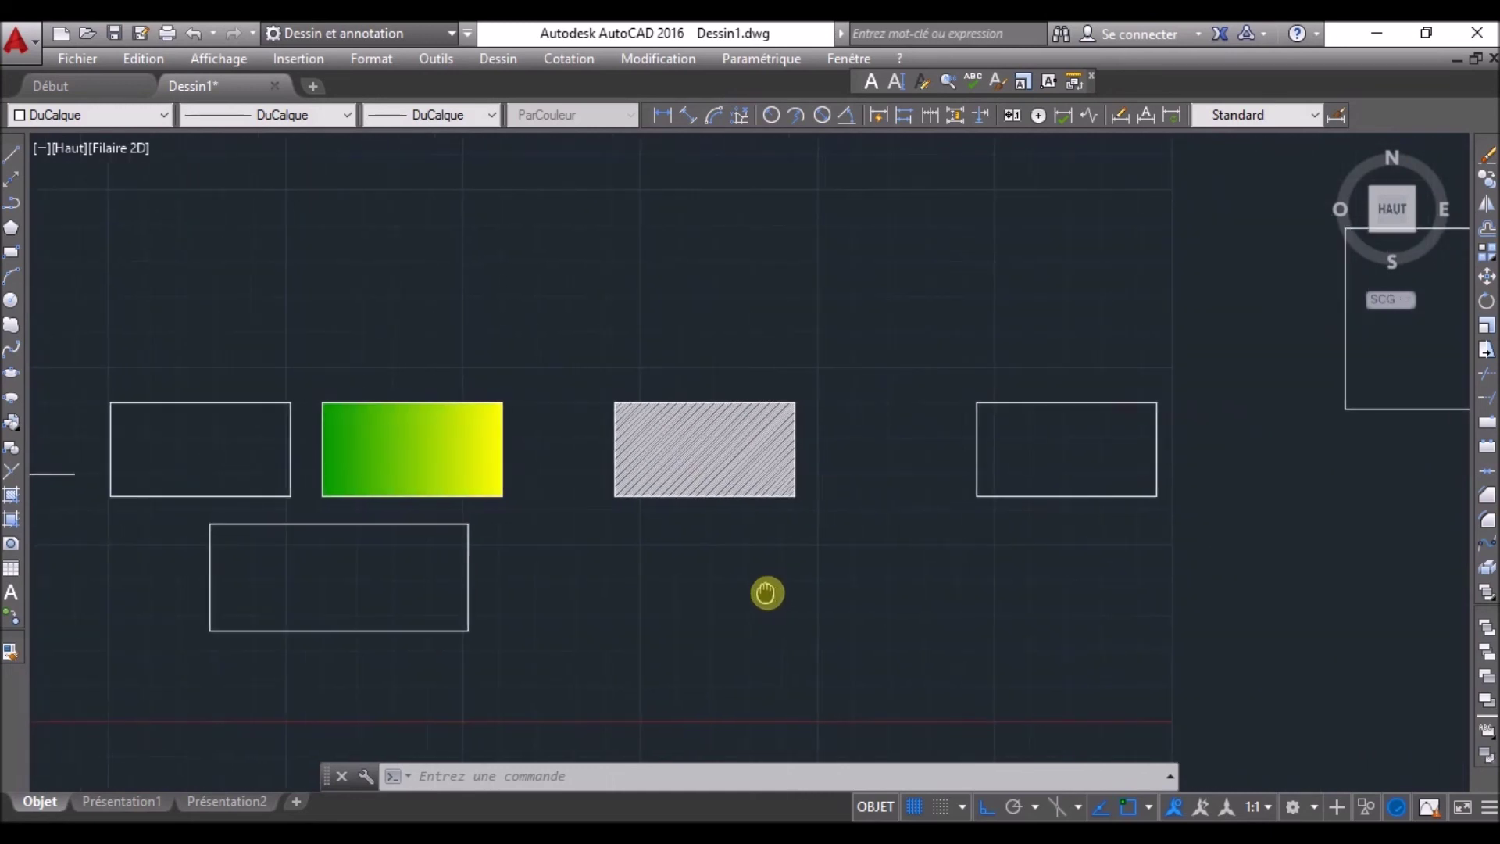
{"action": "mouse_move", "coordinate": [766, 593]}
{"action": "middle_mouse_down"}
{"action": "mouse_move", "coordinate": [1169, 631]}
{"action": "mouse_move", "coordinate": [589, 586]}
{"action": "mouse_move", "coordinate": [1235, 593]}
{"action": "middle_mouse_up"}
{"action": "mouse_move", "coordinate": [602, 623]}
{"action": "middle_mouse_down"}
{"action": "mouse_move", "coordinate": [1099, 607]}
{"action": "mouse_move", "coordinate": [774, 564]}
{"action": "middle_mouse_up"}
{"action": "scroll", "coordinate": [906, 462], "scroll_direction": "up", "scroll_amount": 6}
{"action": "scroll", "coordinate": [907, 463], "scroll_direction": "down", "scroll_amount": 8}
{"action": "scroll", "coordinate": [906, 462], "scroll_direction": "up", "scroll_amount": 2}
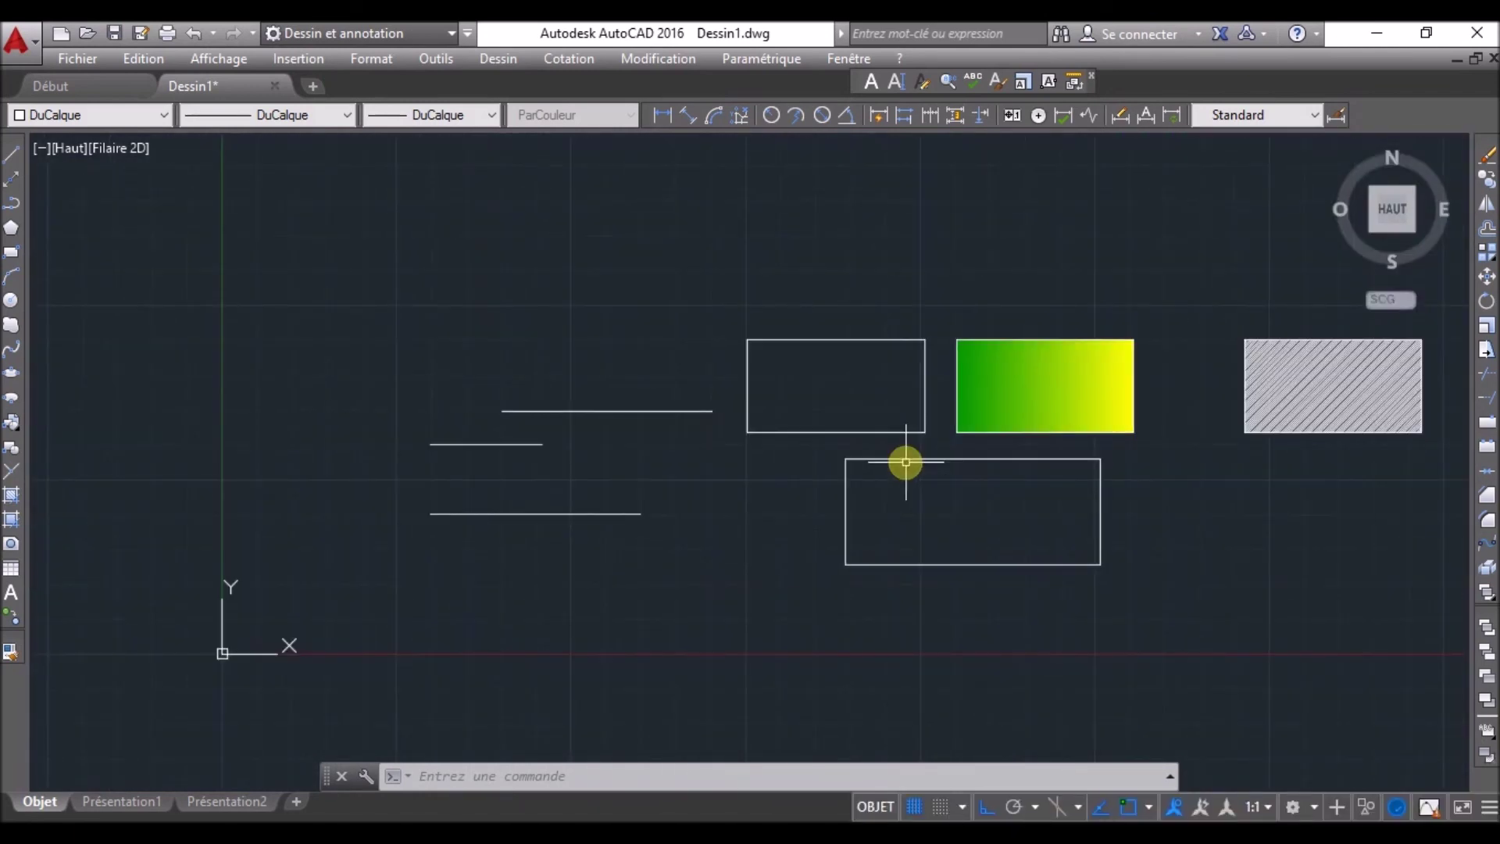